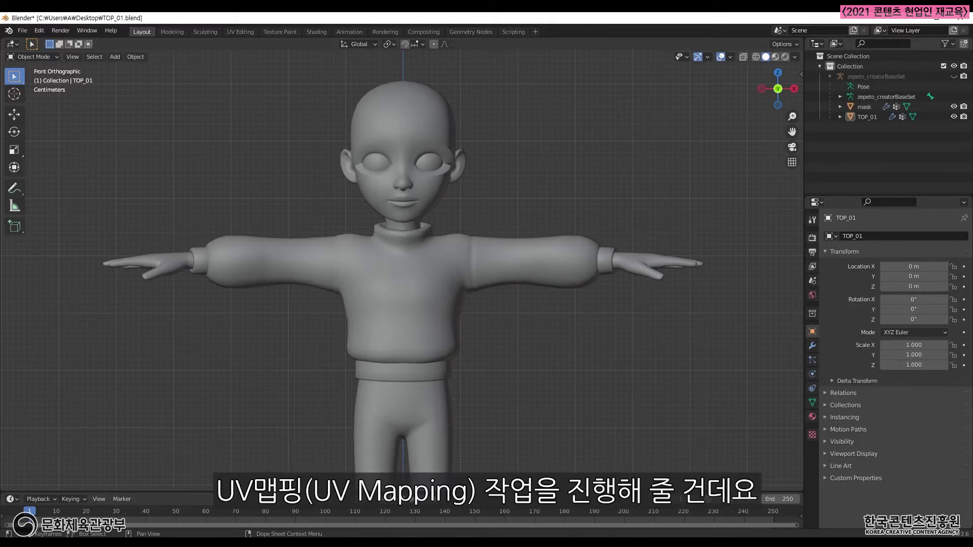
Select the TOP_01 sweater and enter Edit Mode on its mesh.
{"action": "left_click", "coordinate": [454, 344]}
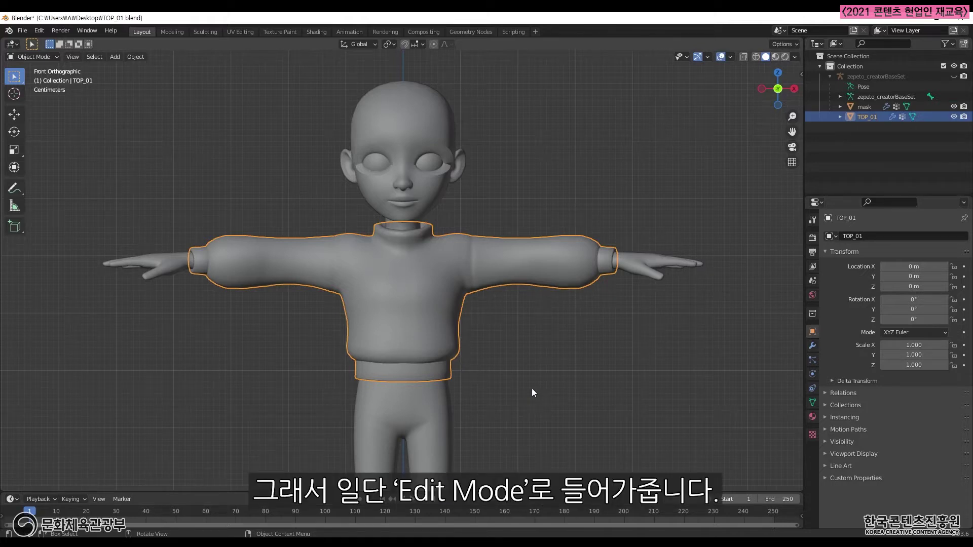
{"action": "key", "text": "Tab"}
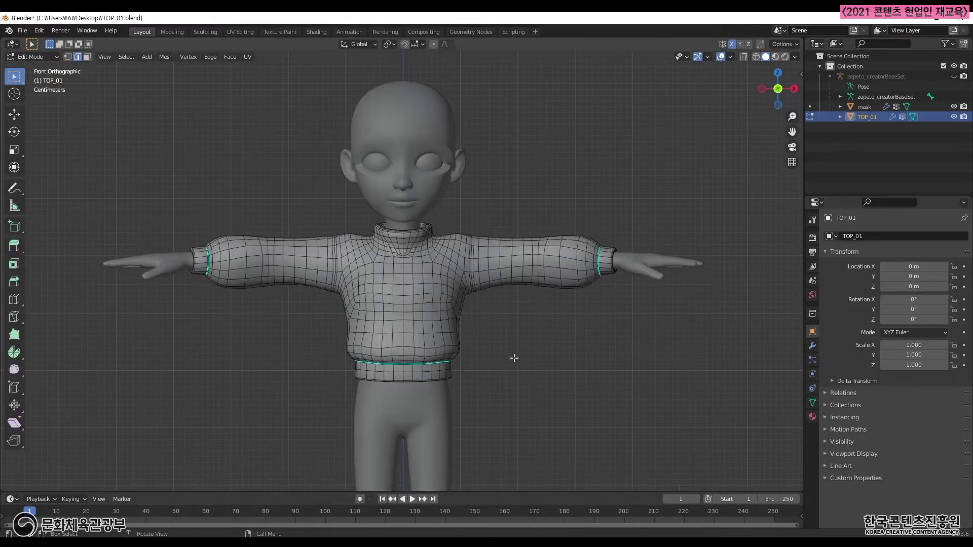
Examine the sweater's sides, underarms, shoulders and top to plan where the UV seams should split front, back and sleeves.
{"action": "scroll", "coordinate": [514, 358], "scroll_direction": "up", "scroll_amount": 2}
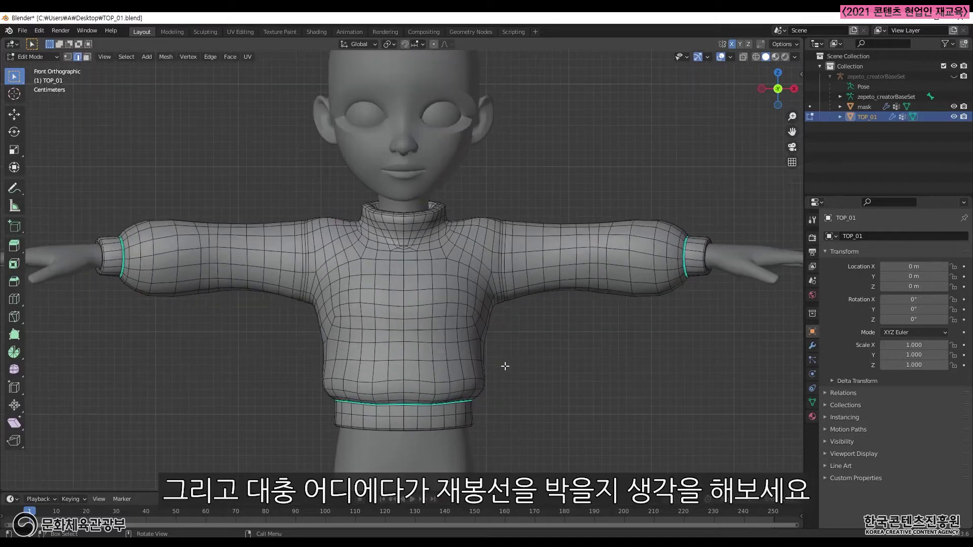
{"action": "middle_click_drag", "start_coordinate": [468, 354], "coordinate": [571, 289]}
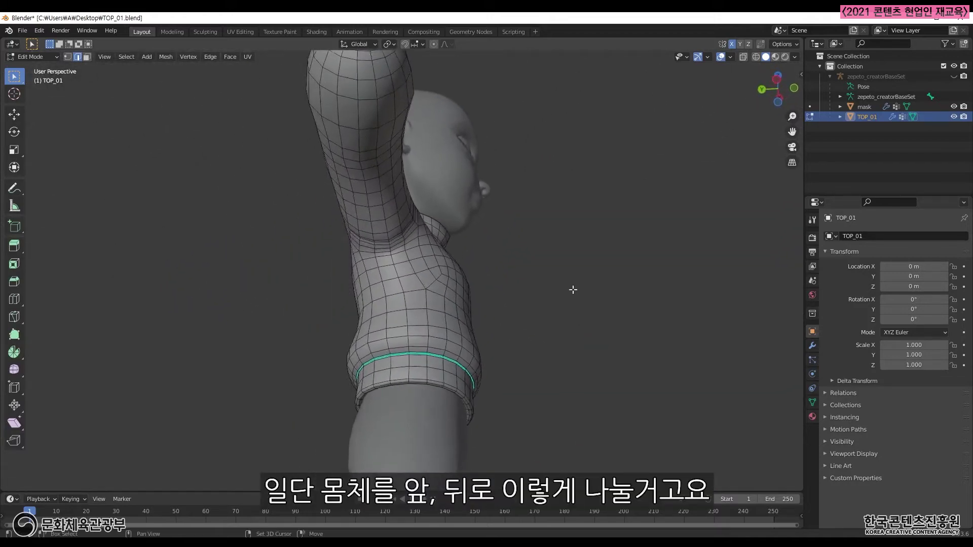
{"action": "middle_click_drag", "start_coordinate": [470, 282], "coordinate": [521, 276]}
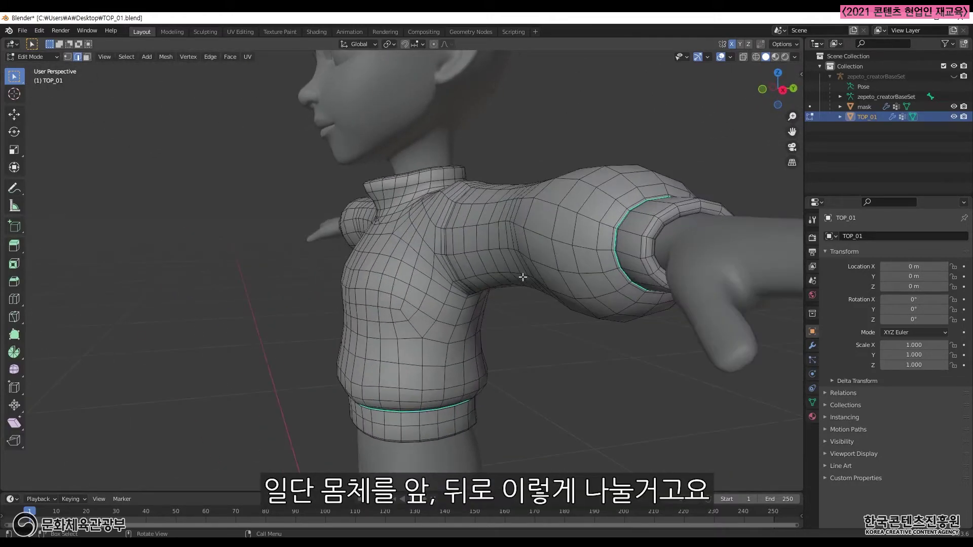
{"action": "middle_click_drag", "start_coordinate": [381, 312], "coordinate": [583, 265]}
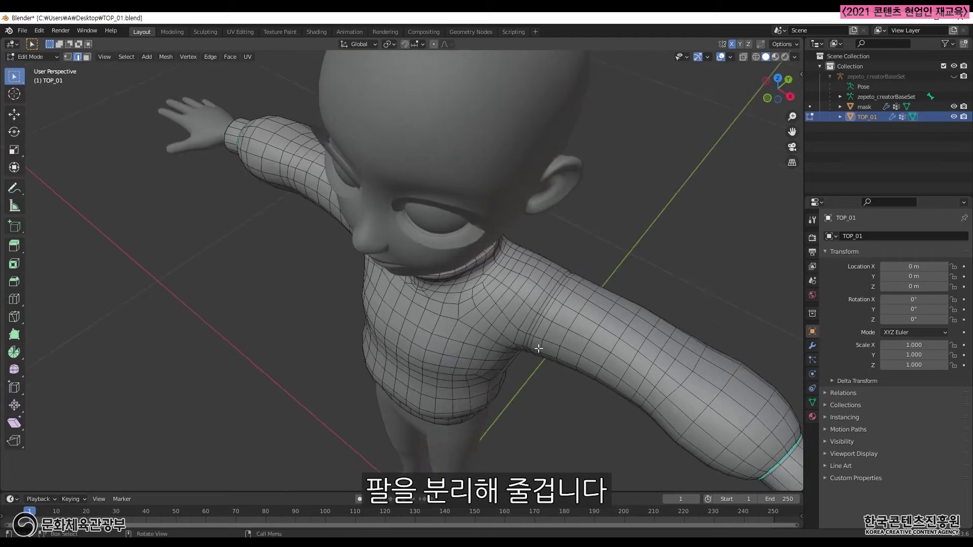
{"action": "middle_click_drag", "start_coordinate": [353, 314], "coordinate": [420, 294]}
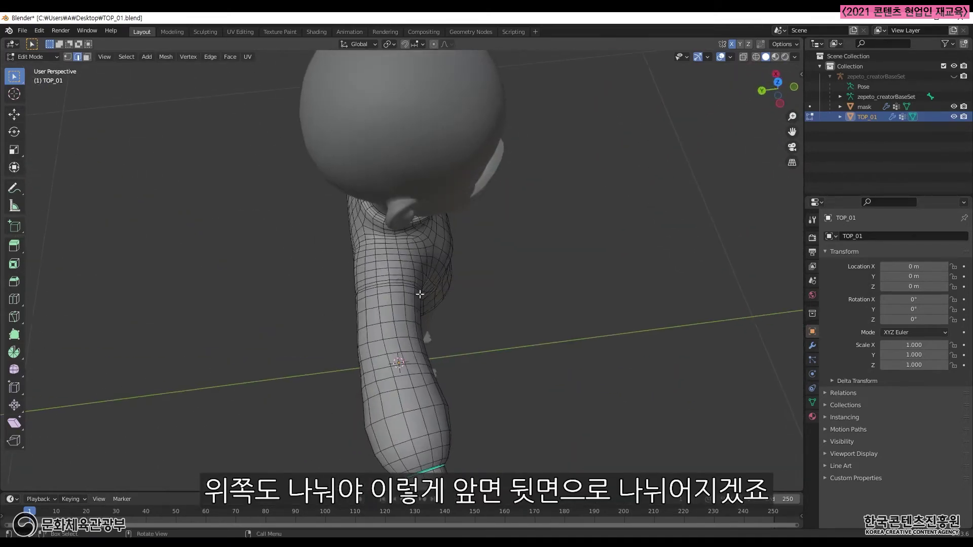
{"action": "middle_click_drag", "start_coordinate": [384, 250], "coordinate": [454, 220]}
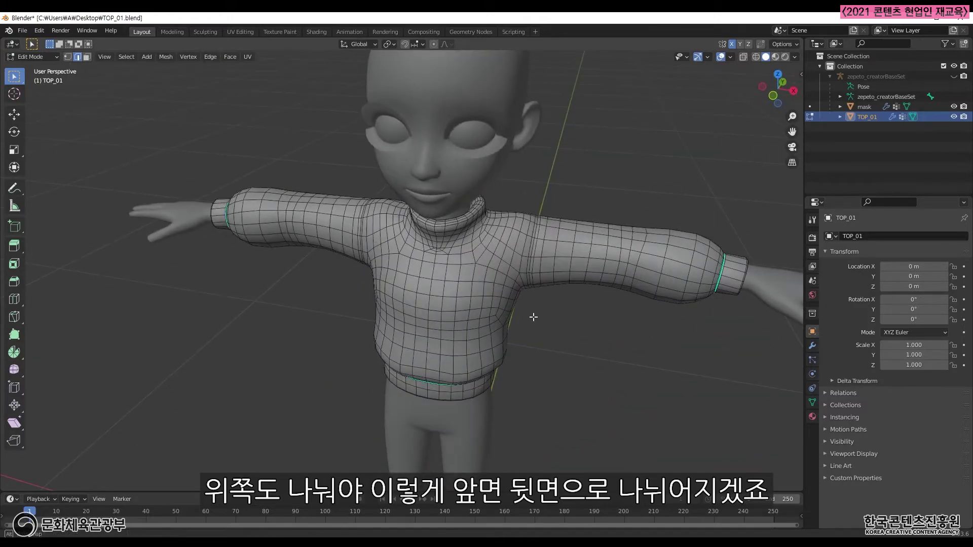
{"action": "key", "text": "KP_1"}
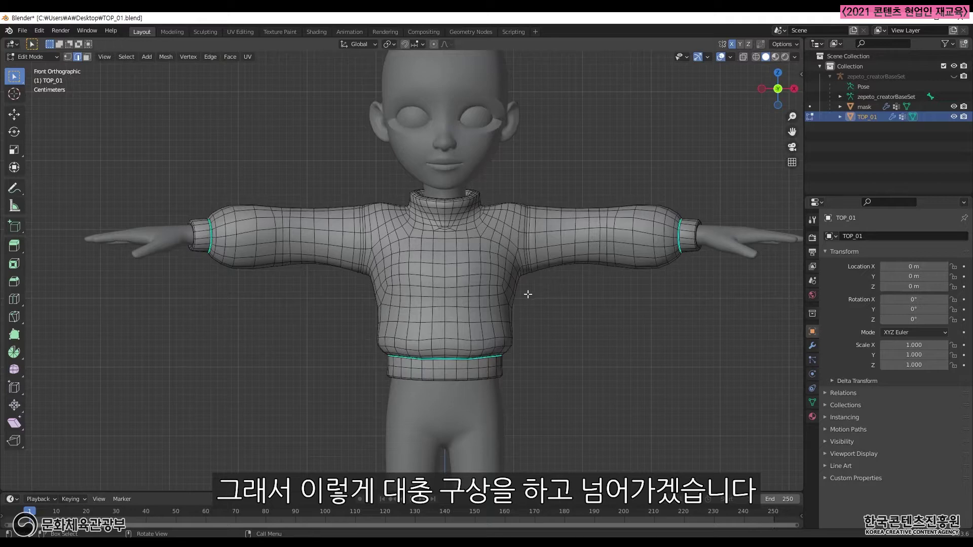
{"action": "scroll", "coordinate": [454, 280], "scroll_direction": "up", "scroll_amount": 4}
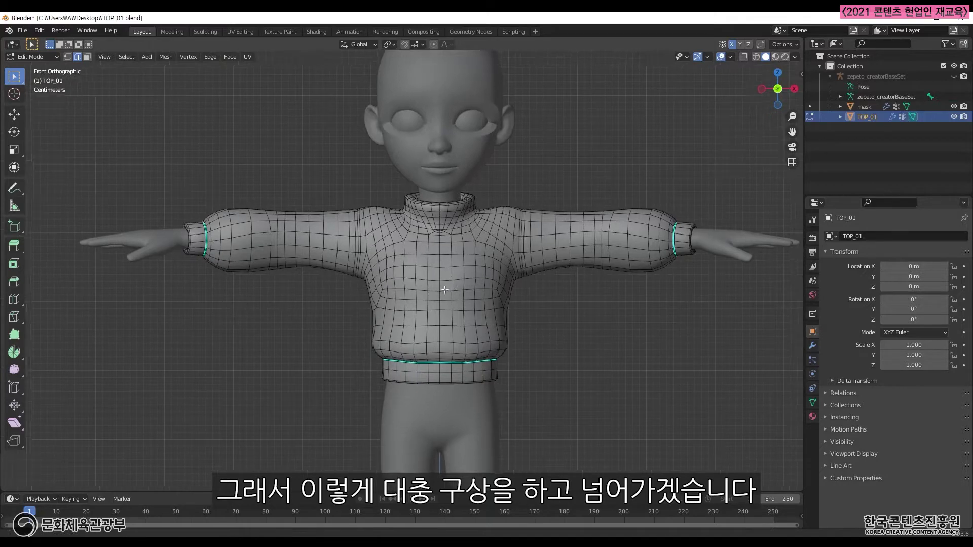
Mark the edge loops around both sleeves at the shoulders as seams.
{"action": "middle_click_drag", "start_coordinate": [343, 342], "coordinate": [414, 295]}
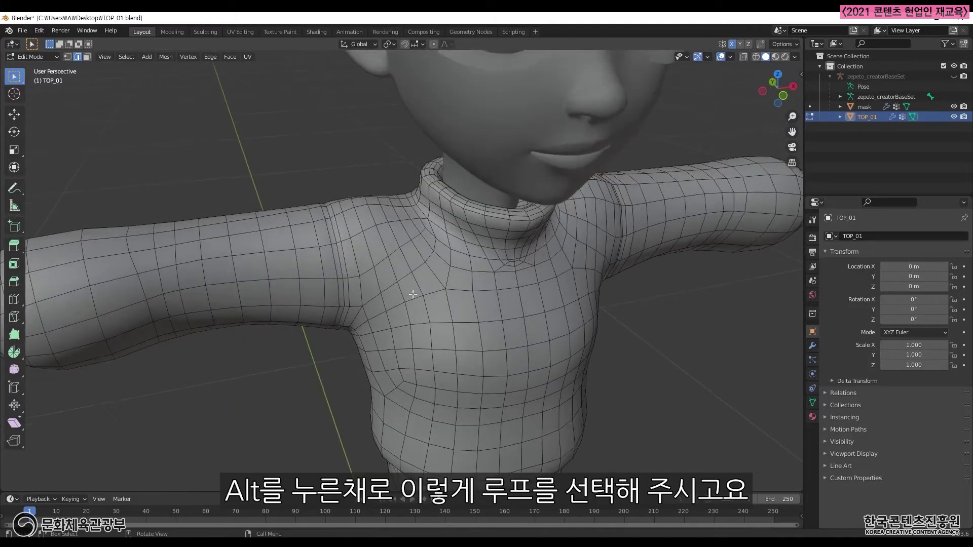
{"action": "left_click", "coordinate": [339, 254], "text": "alt"}
{"action": "middle_click_drag", "start_coordinate": [339, 255], "coordinate": [511, 291]}
{"action": "left_click", "coordinate": [630, 275], "text": "alt+shift"}
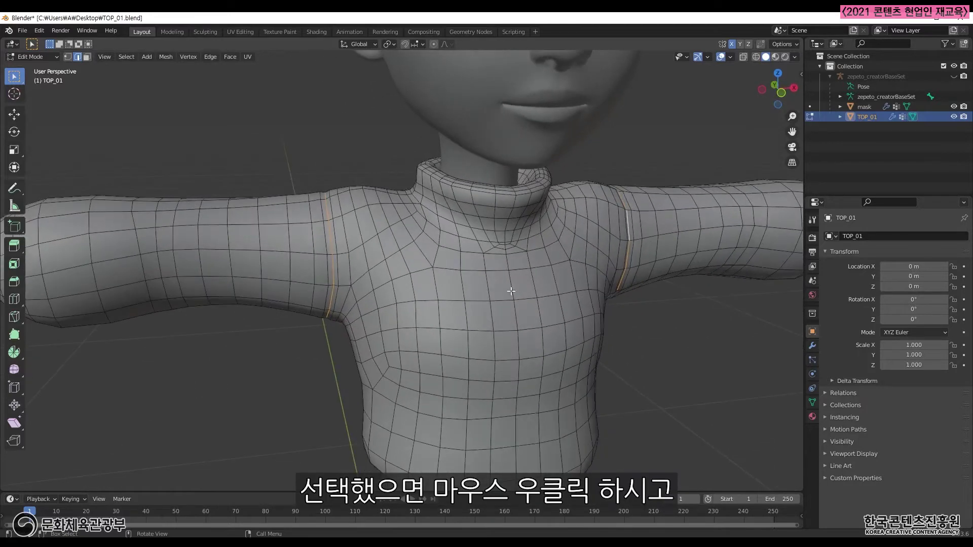
{"action": "right_click", "coordinate": [511, 252]}
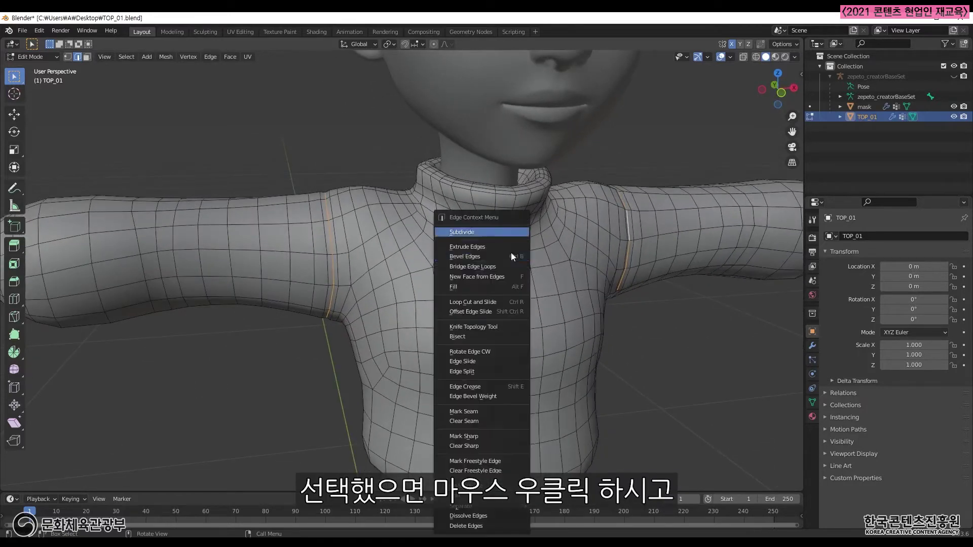
{"action": "left_click", "coordinate": [475, 411]}
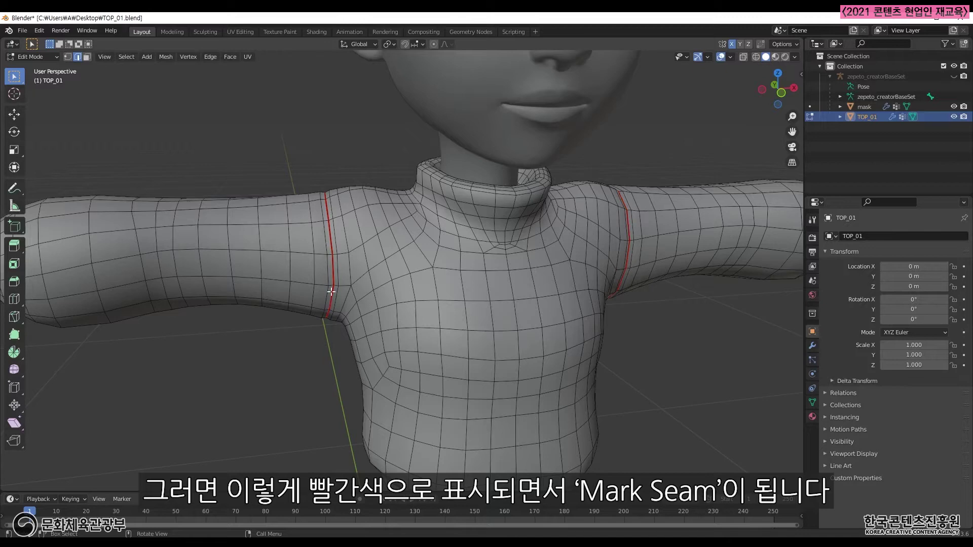
Mark the edge loop running along the body's sides and under both sleeves as a seam, and clear the selection.
{"action": "scroll", "coordinate": [334, 289], "scroll_direction": "down", "scroll_amount": 3}
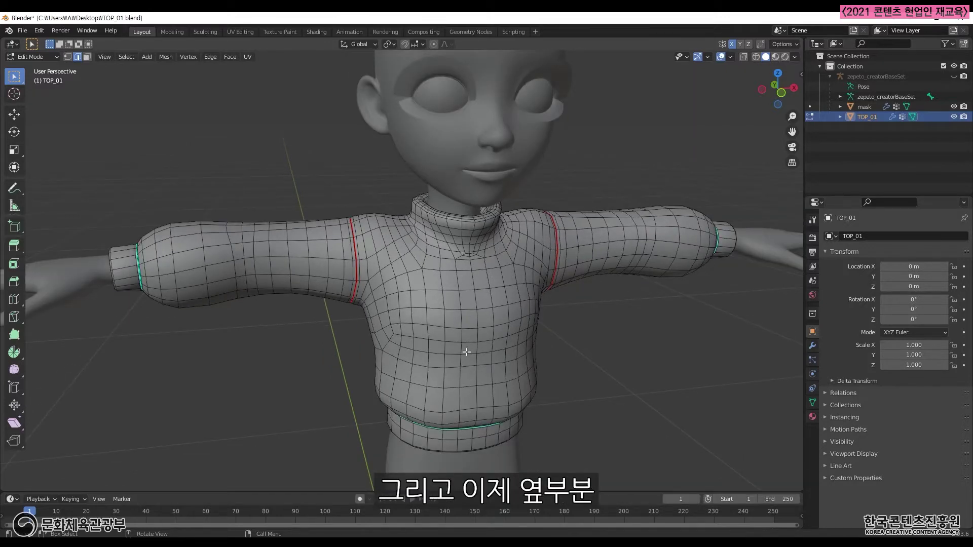
{"action": "middle_click_drag", "start_coordinate": [466, 351], "coordinate": [475, 312]}
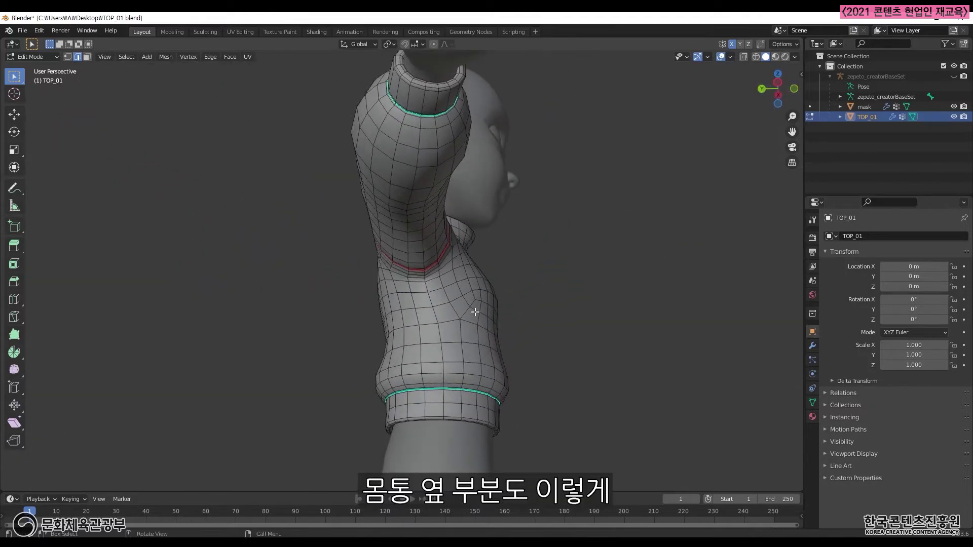
{"action": "left_click", "coordinate": [438, 316], "text": "alt"}
{"action": "middle_click_drag", "start_coordinate": [482, 322], "coordinate": [509, 297]}
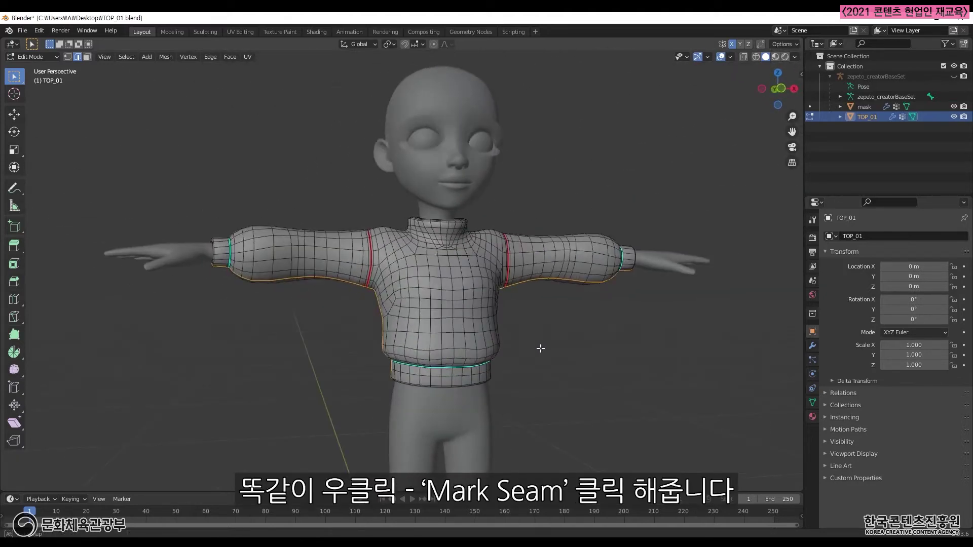
{"action": "right_click", "coordinate": [508, 294]}
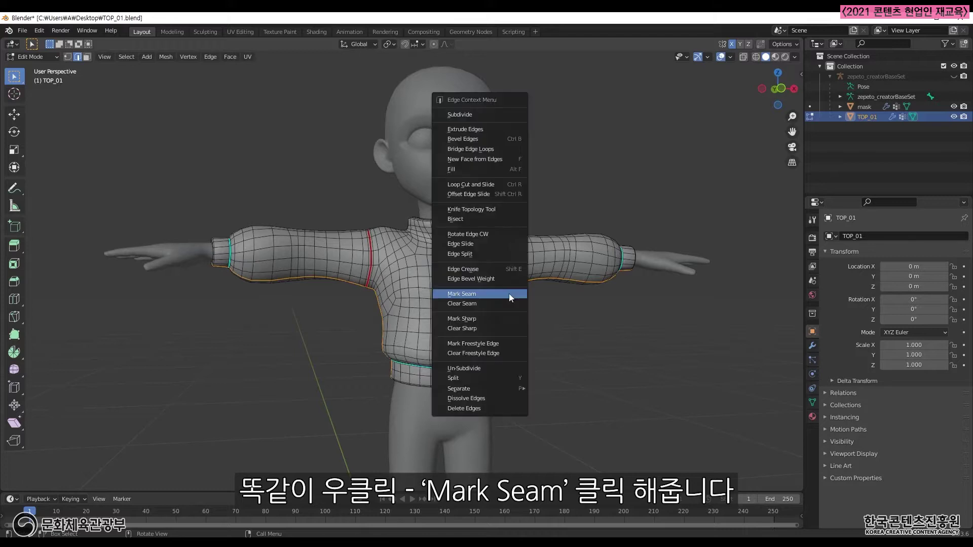
{"action": "left_click", "coordinate": [488, 293]}
{"action": "key", "text": "alt+a"}
Hide the mask object that covers the sweater's collar and shoulders.
{"action": "middle_click_drag", "start_coordinate": [483, 338], "coordinate": [378, 263]}
{"action": "middle_click_drag", "start_coordinate": [509, 364], "coordinate": [435, 307]}
{"action": "middle_click_drag", "start_coordinate": [512, 353], "coordinate": [385, 239]}
{"action": "middle_click_drag", "start_coordinate": [394, 330], "coordinate": [398, 296]}
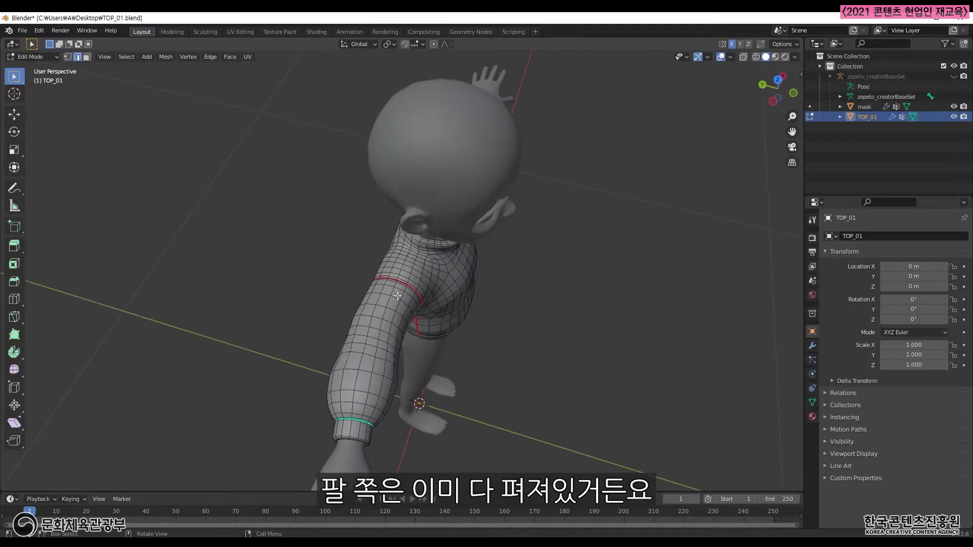
{"action": "middle_click_drag", "start_coordinate": [368, 423], "coordinate": [409, 230]}
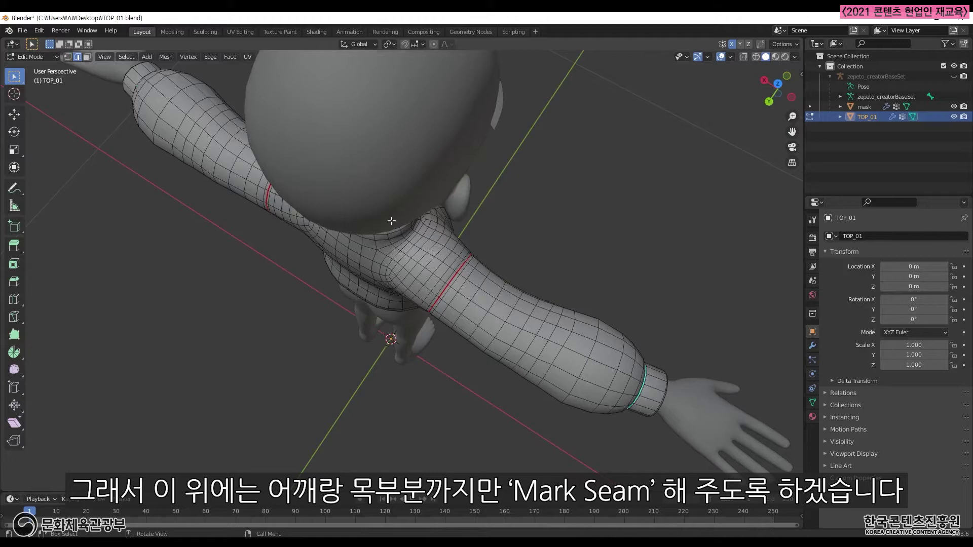
{"action": "middle_click_drag", "start_coordinate": [557, 285], "coordinate": [436, 306]}
{"action": "scroll", "coordinate": [438, 312], "scroll_direction": "up", "scroll_amount": 2}
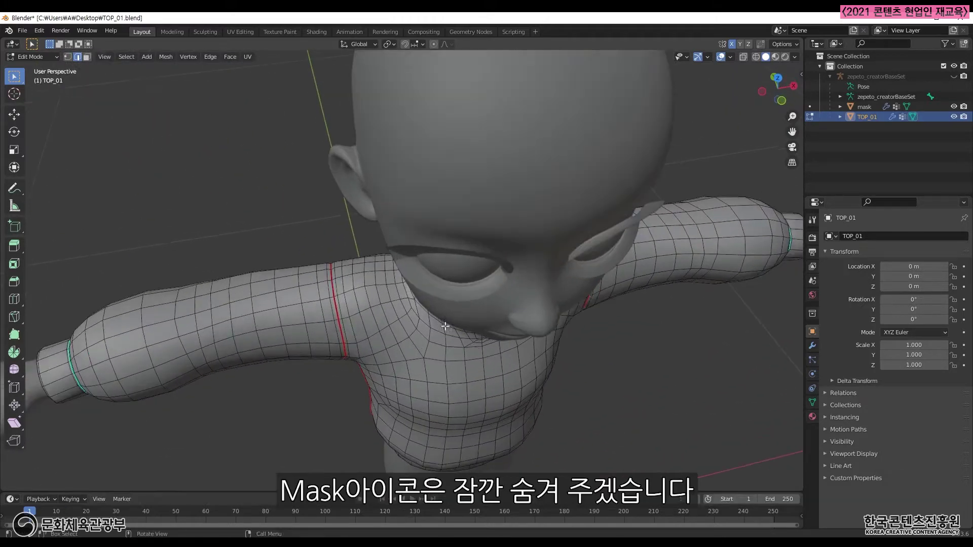
{"action": "left_click", "coordinate": [953, 108]}
Select the edge path along the top of one shoulder, from the sleeve seam over the collar to its inner opening.
{"action": "scroll", "coordinate": [476, 331], "scroll_direction": "up", "scroll_amount": 2}
{"action": "middle_click_drag", "start_coordinate": [461, 346], "coordinate": [451, 359]}
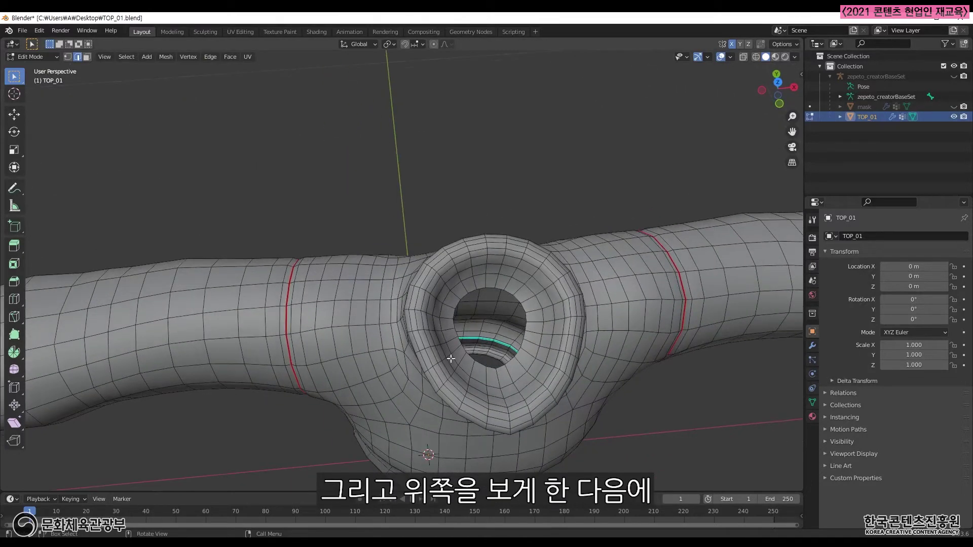
{"action": "key", "text": "KP_7"}
{"action": "scroll", "coordinate": [469, 353], "scroll_direction": "up", "scroll_amount": 1}
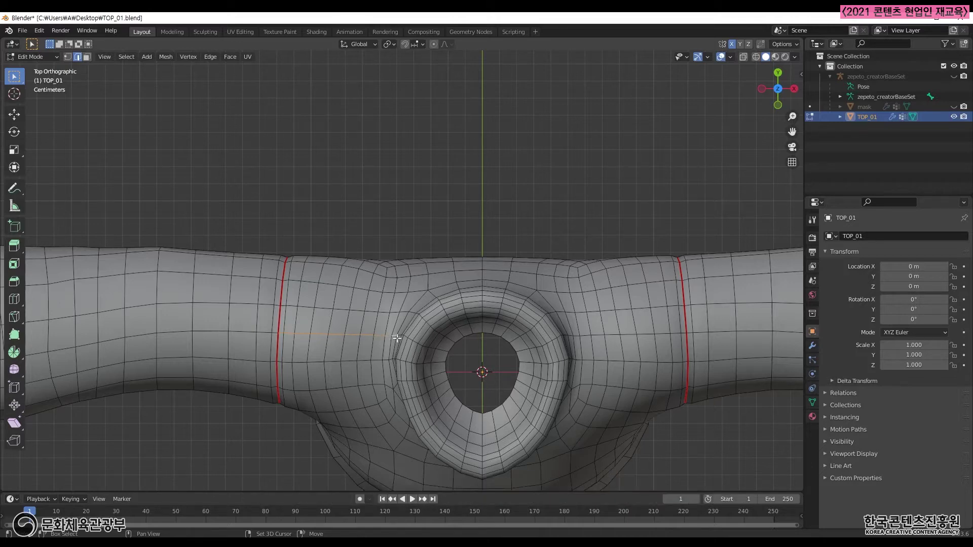
{"action": "middle_click_drag", "start_coordinate": [399, 335], "coordinate": [457, 210]}
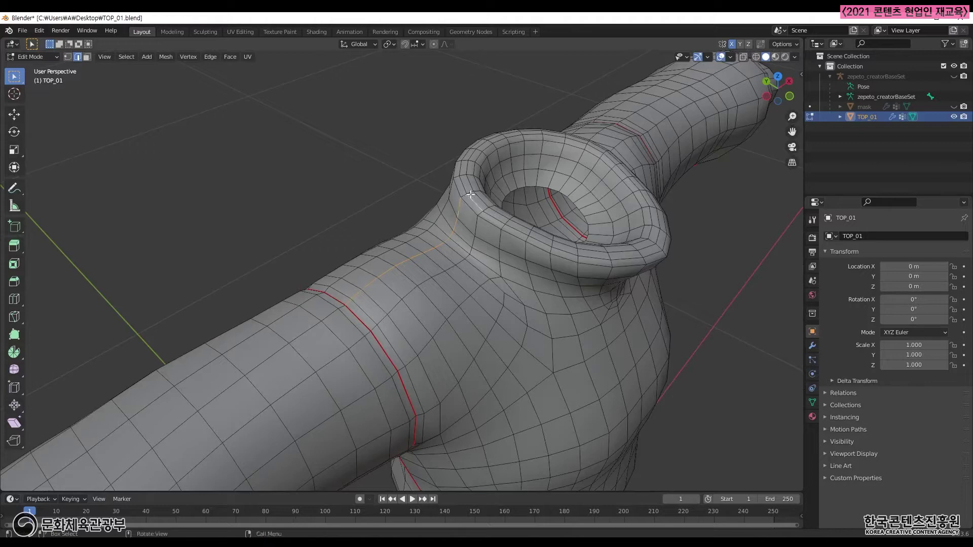
{"action": "middle_click_drag", "start_coordinate": [501, 231], "coordinate": [431, 279]}
{"action": "middle_click_drag", "start_coordinate": [374, 244], "coordinate": [459, 320]}
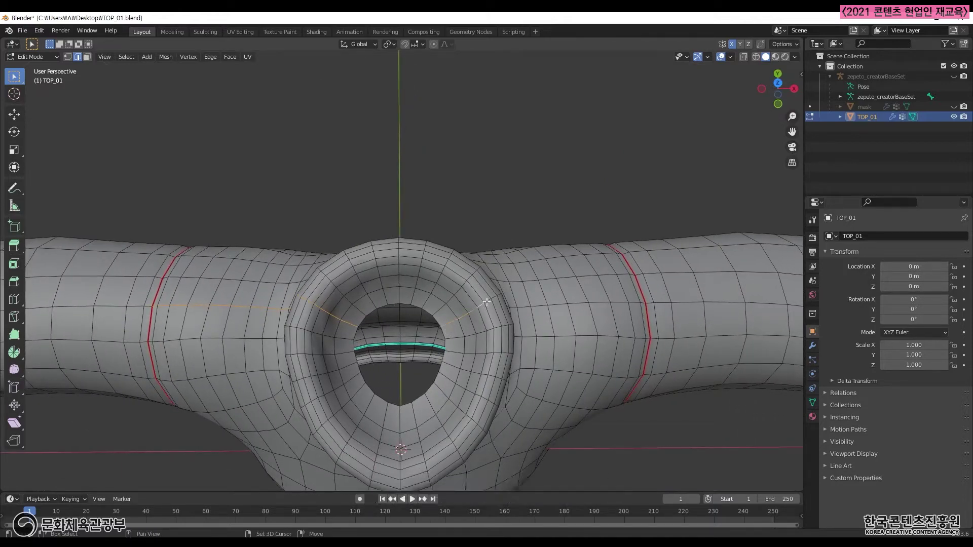
Add the matching edge path over the collar and other shoulder, mark both paths as seams, and clear the selection.
{"action": "middle_click_drag", "start_coordinate": [499, 295], "coordinate": [375, 233]}
{"action": "left_click", "coordinate": [376, 227], "text": "shift"}
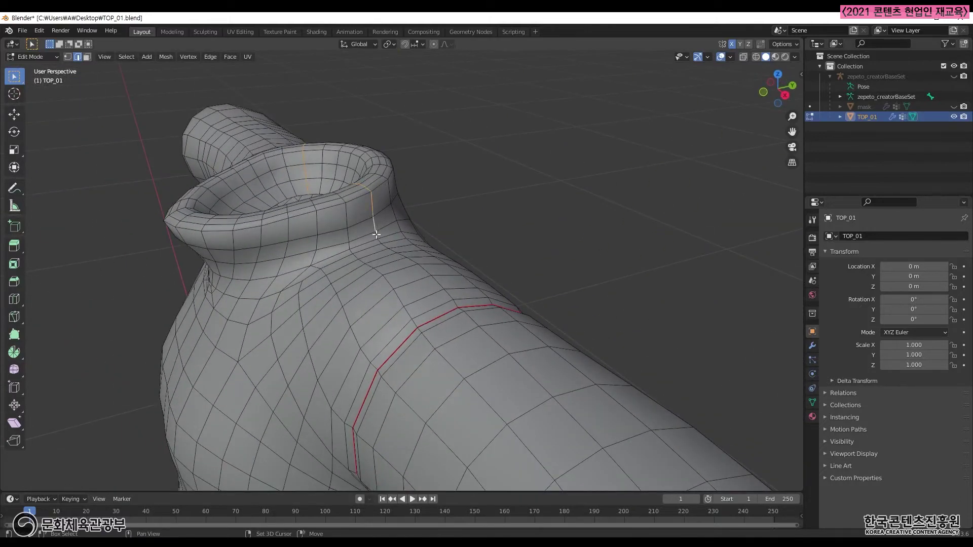
{"action": "left_click", "coordinate": [383, 242], "text": "shift"}
{"action": "middle_click_drag", "start_coordinate": [416, 291], "coordinate": [433, 327]}
{"action": "left_click", "coordinate": [426, 330], "text": "shift"}
{"action": "left_click", "coordinate": [448, 352], "text": "shift"}
{"action": "left_click", "coordinate": [465, 369], "text": "shift"}
{"action": "left_click", "coordinate": [479, 385], "text": "shift"}
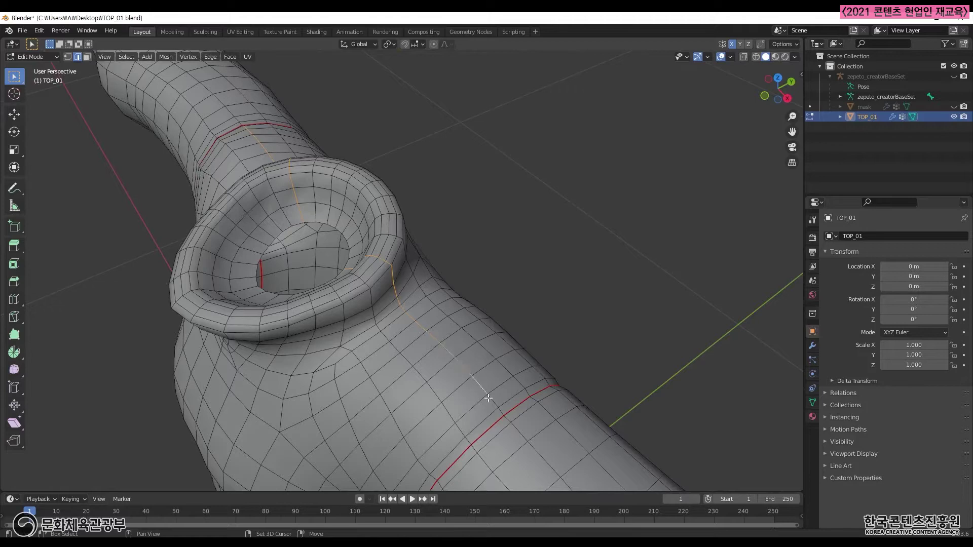
{"action": "left_click", "coordinate": [491, 399], "text": "shift"}
{"action": "left_click", "coordinate": [501, 411], "text": "shift"}
{"action": "middle_click_drag", "start_coordinate": [458, 388], "coordinate": [507, 315]}
{"action": "scroll", "coordinate": [507, 314], "scroll_direction": "down", "scroll_amount": 3}
{"action": "scroll", "coordinate": [543, 281], "scroll_direction": "up", "scroll_amount": 2}
{"action": "middle_click_drag", "start_coordinate": [475, 382], "coordinate": [511, 365]}
{"action": "right_click", "coordinate": [526, 287]}
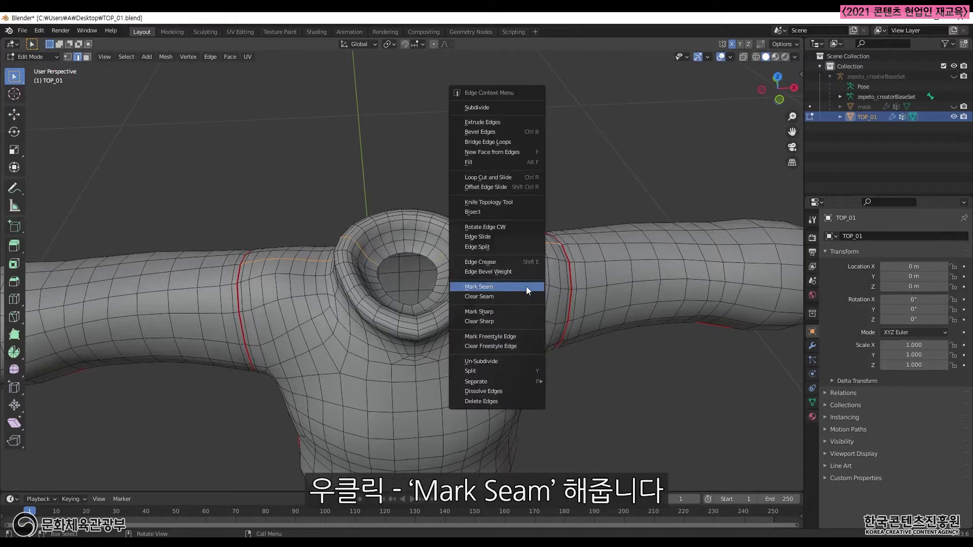
{"action": "left_click", "coordinate": [526, 287]}
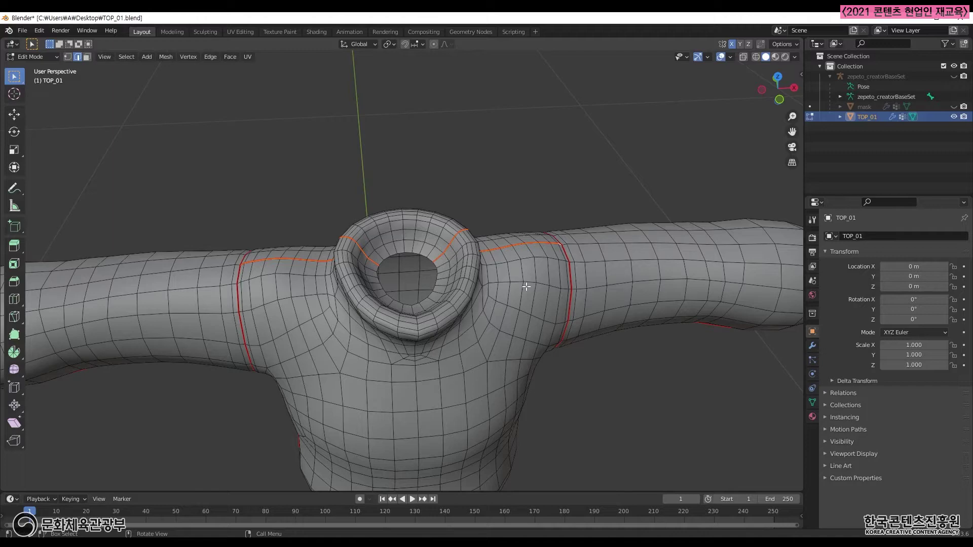
{"action": "left_click", "coordinate": [620, 381]}
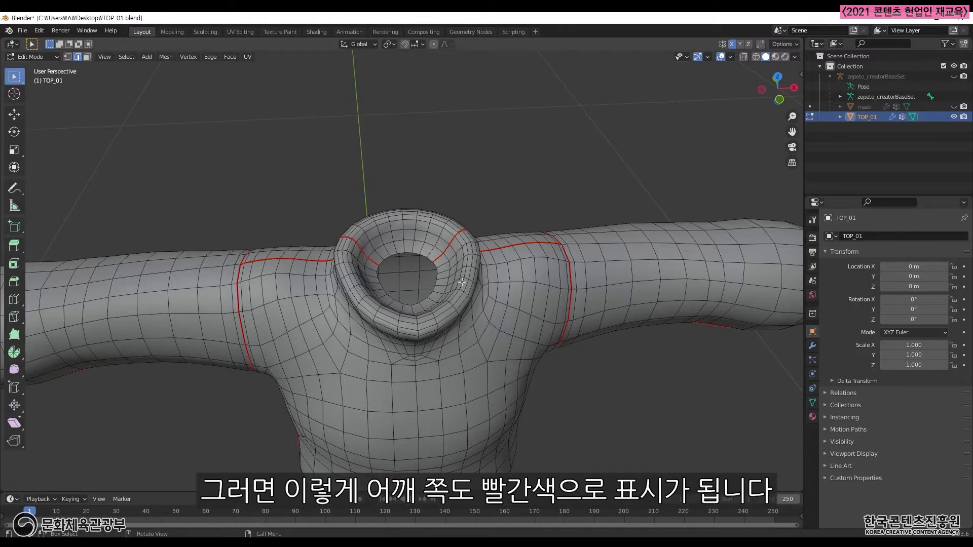
Review the seams around the sleeves, shoulders, collar and body sides from several angles.
{"action": "scroll", "coordinate": [388, 274], "scroll_direction": "down", "scroll_amount": 6}
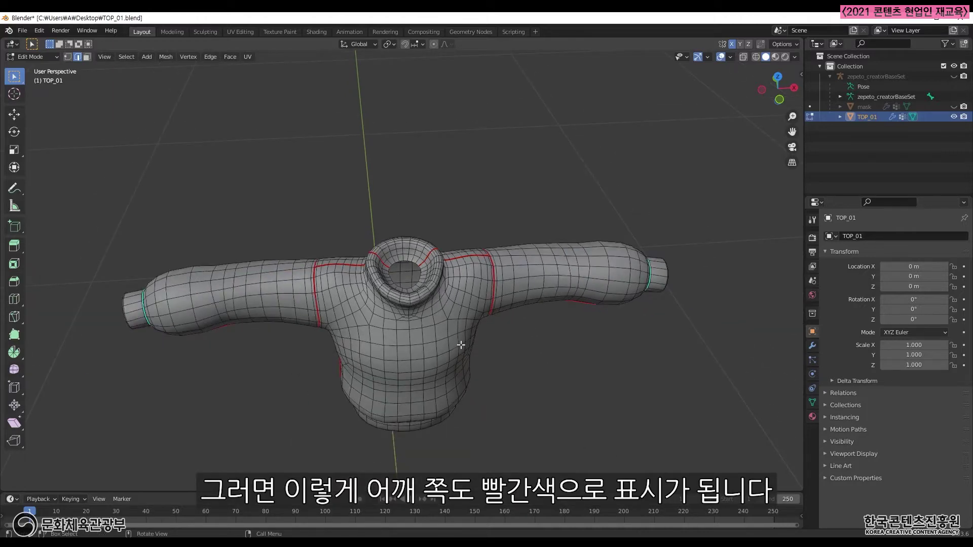
{"action": "middle_click_drag", "start_coordinate": [461, 343], "coordinate": [456, 306]}
{"action": "key", "text": "KP_1"}
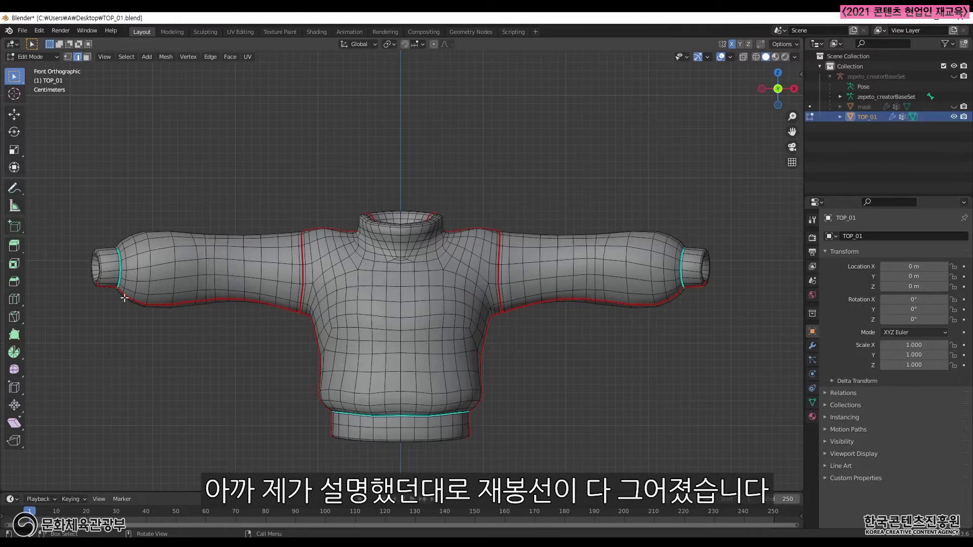
{"action": "middle_click_drag", "start_coordinate": [324, 329], "coordinate": [404, 323]}
{"action": "middle_click_drag", "start_coordinate": [451, 358], "coordinate": [264, 343]}
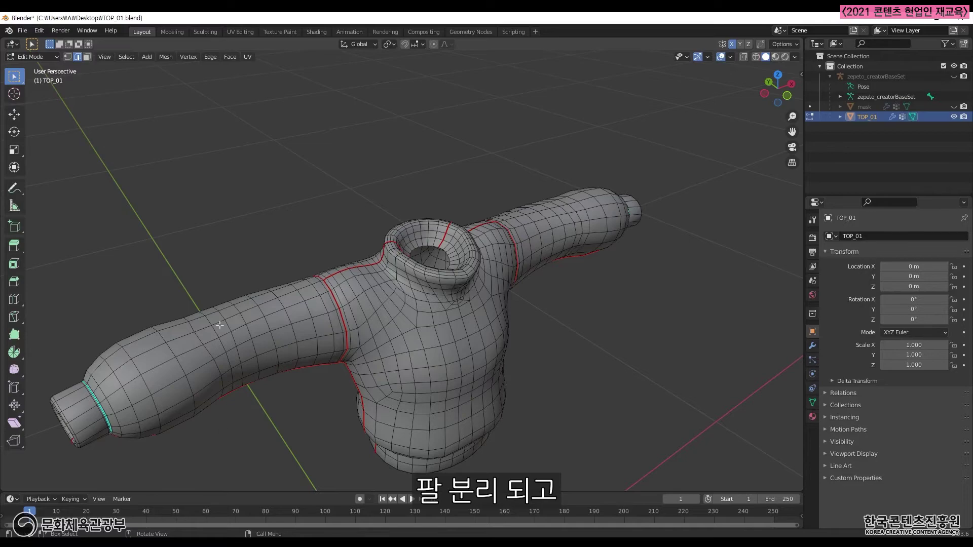
{"action": "middle_click_drag", "start_coordinate": [561, 397], "coordinate": [511, 424]}
{"action": "middle_click_drag", "start_coordinate": [547, 392], "coordinate": [552, 350], "text": "shift"}
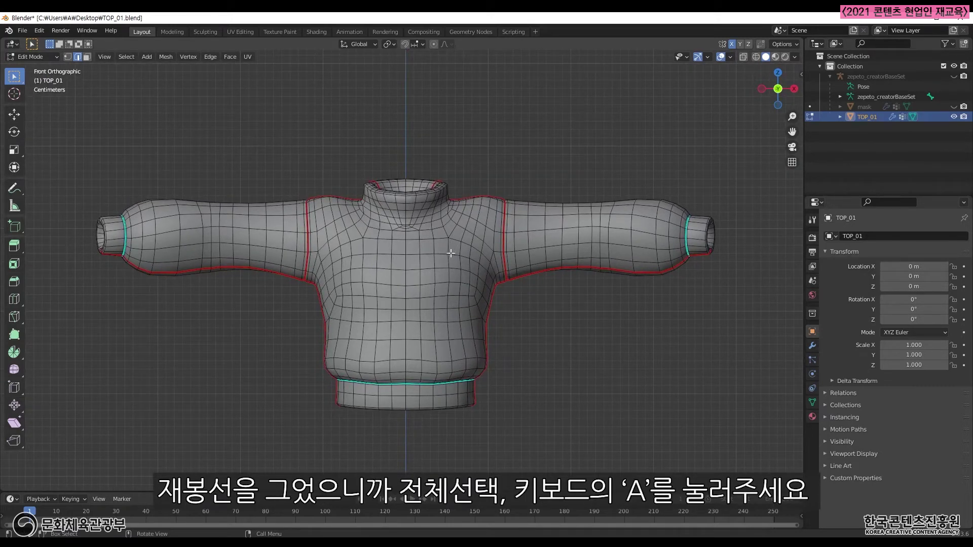
Unwrap the entire sweater mesh along its marked seams, then clear the selection.
{"action": "key", "text": "a"}
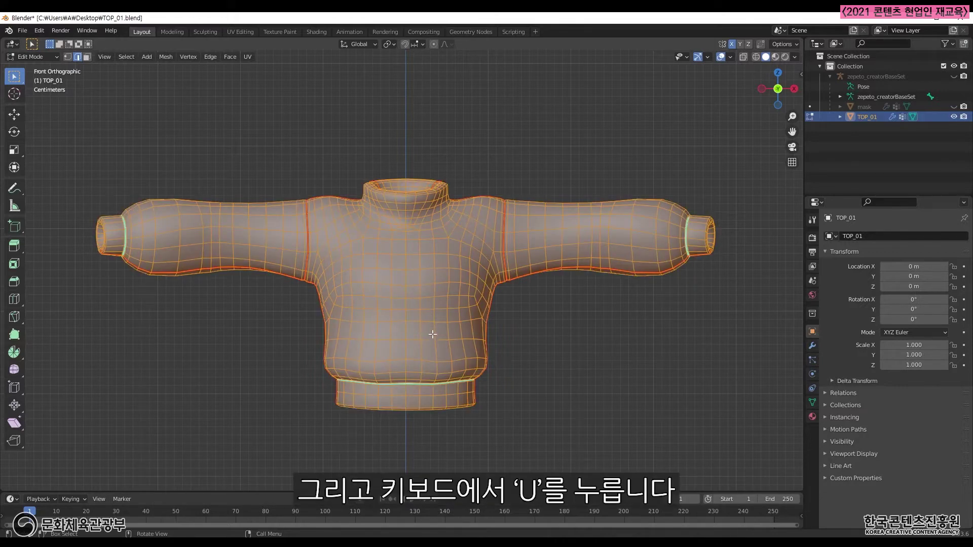
{"action": "key", "text": "u"}
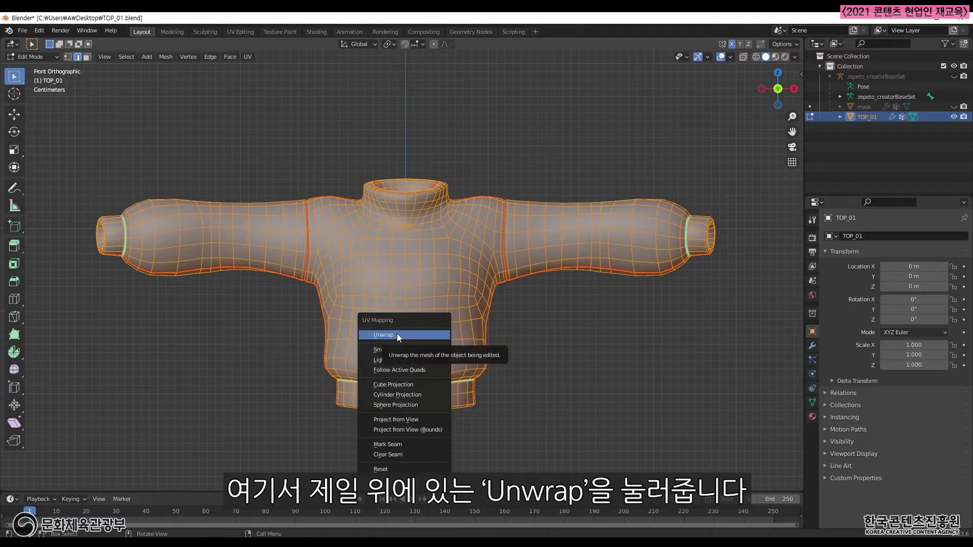
{"action": "left_click", "coordinate": [423, 335]}
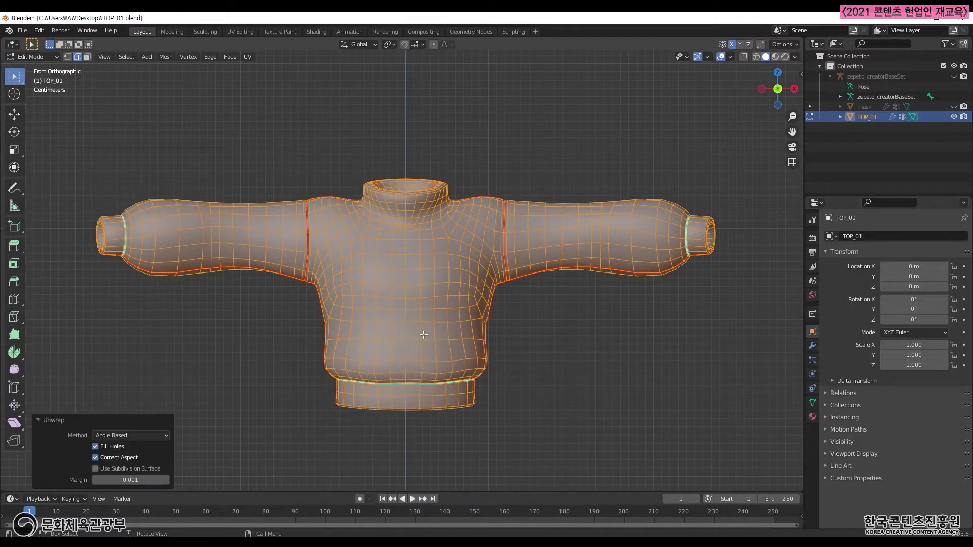
{"action": "left_click", "coordinate": [579, 338]}
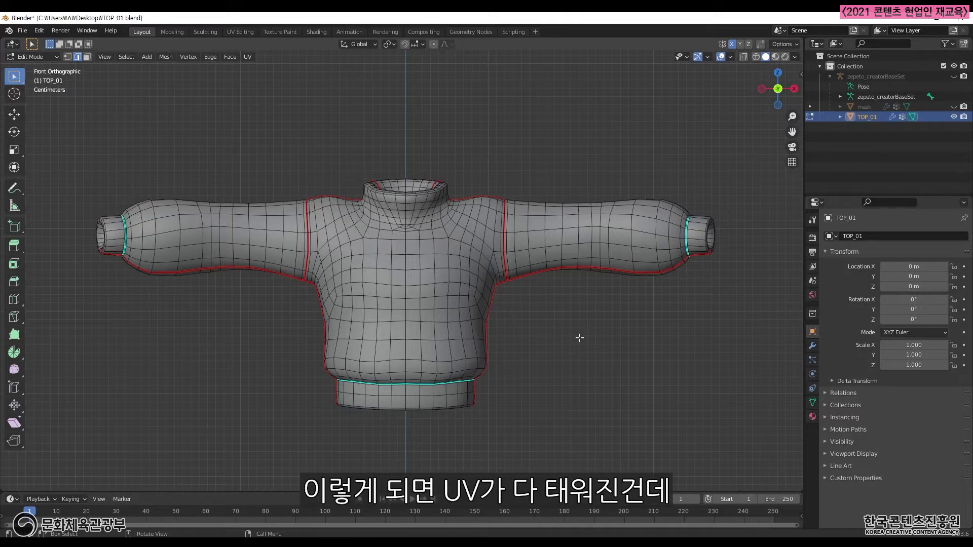
Select the whole sweater mesh again and switch to the UV Editing workspace with the sweater framed from the front.
{"action": "key", "text": "a"}
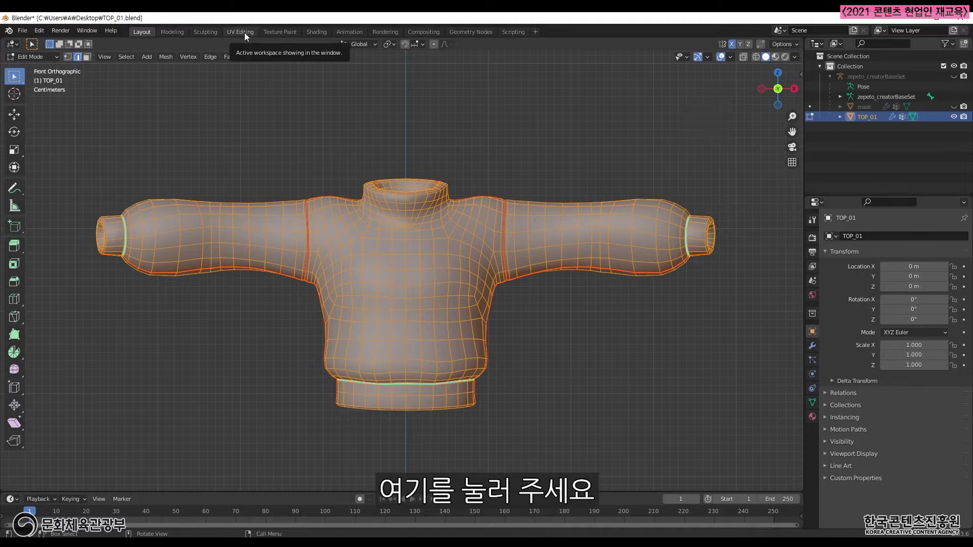
{"action": "left_click", "coordinate": [245, 32]}
{"action": "key", "text": "KP_1"}
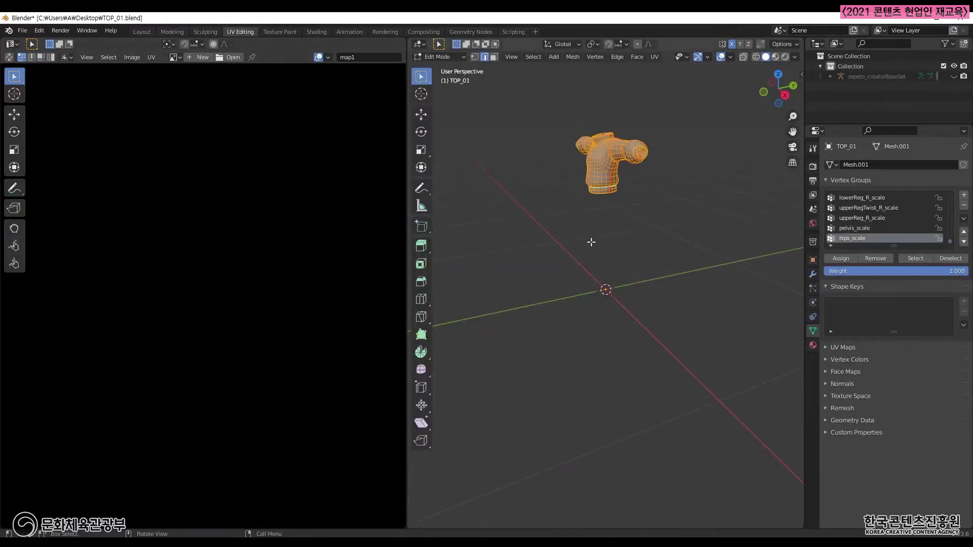
{"action": "key", "text": "KP_Decimal"}
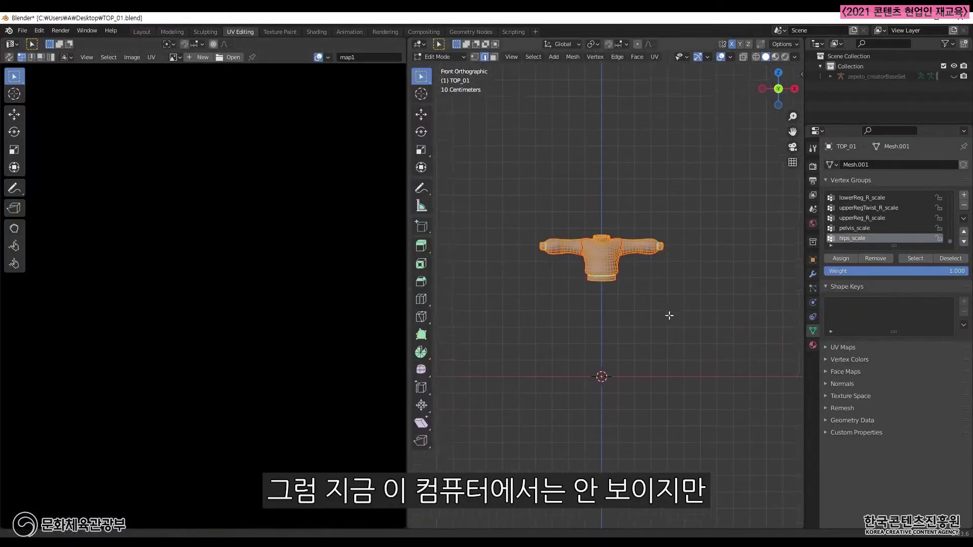
{"action": "scroll", "coordinate": [678, 334], "scroll_direction": "up", "scroll_amount": 2}
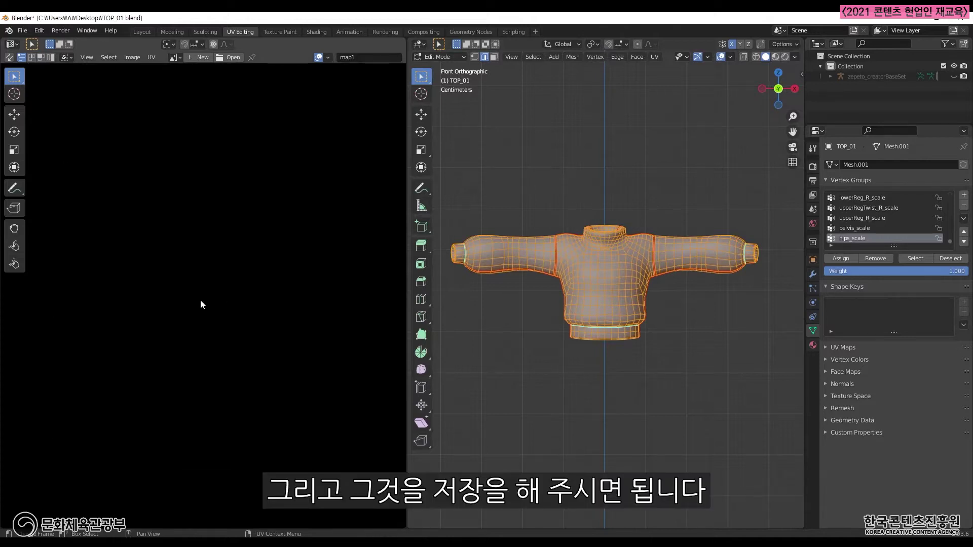
Export the UV layout with all UVs included as the 1024 × 1024 PNG image TOP_01.png on the Desktop.
{"action": "left_click", "coordinate": [151, 57]}
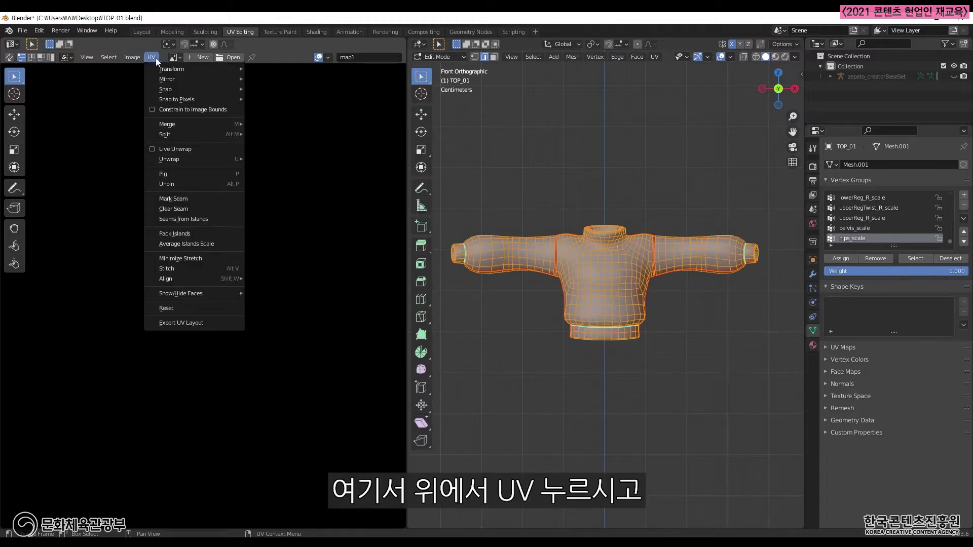
{"action": "left_click", "coordinate": [191, 323]}
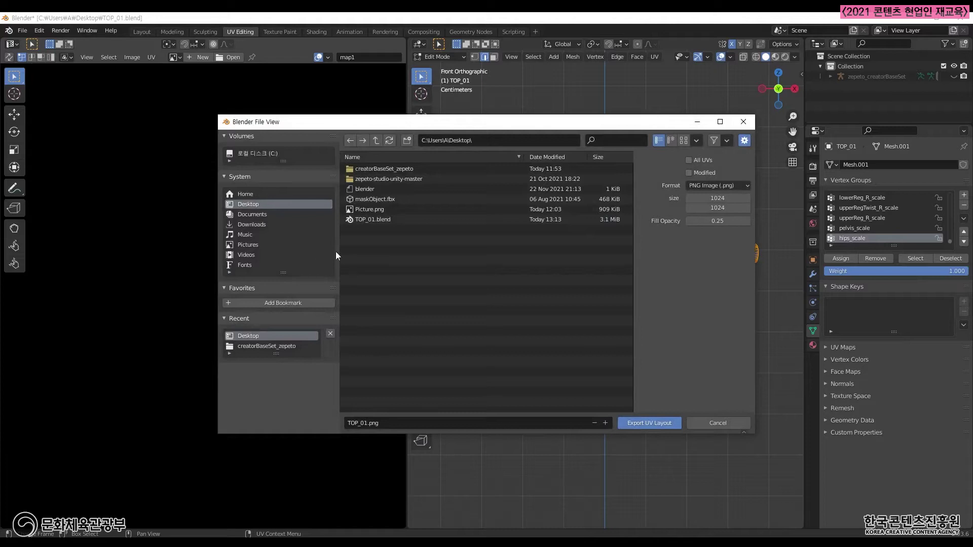
{"action": "left_click", "coordinate": [691, 162]}
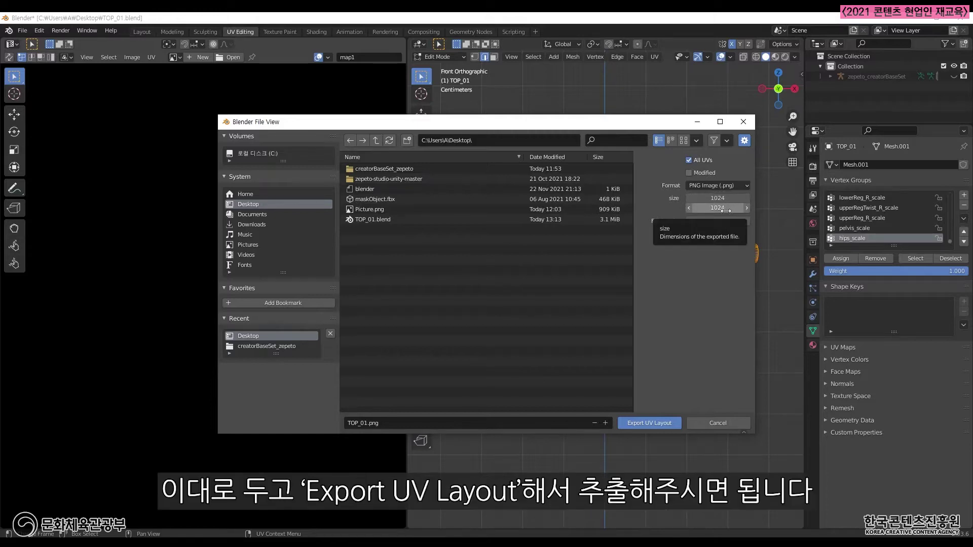
{"action": "left_click", "coordinate": [648, 423]}
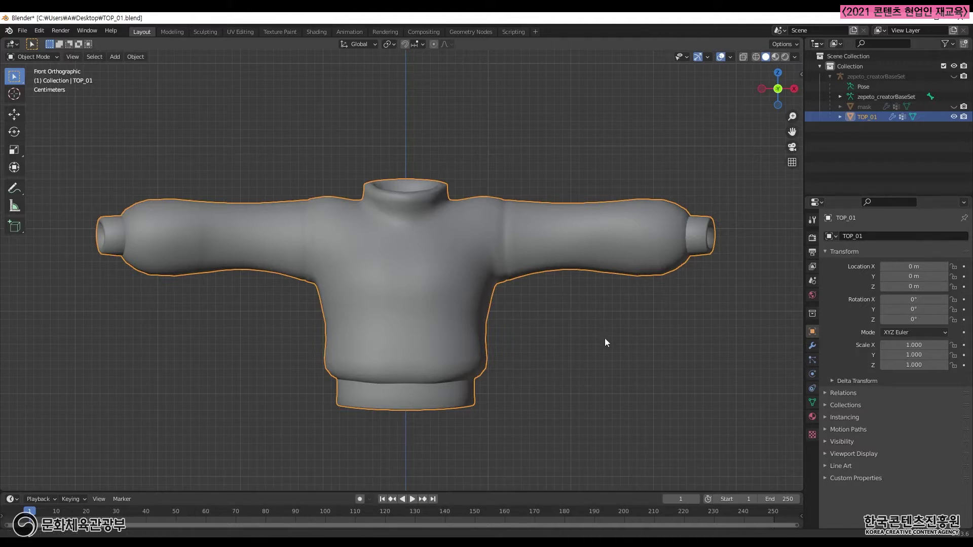
Replace the sweater's lambert2 material slot with a new slot containing a new material.
{"action": "middle_click_drag", "start_coordinate": [604, 339], "coordinate": [606, 320], "text": "shift"}
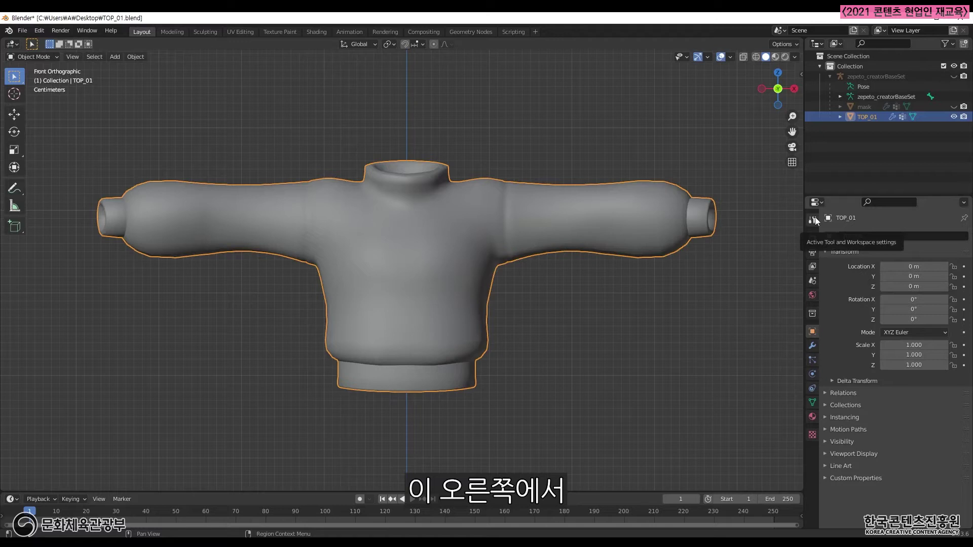
{"action": "left_click", "coordinate": [813, 419]}
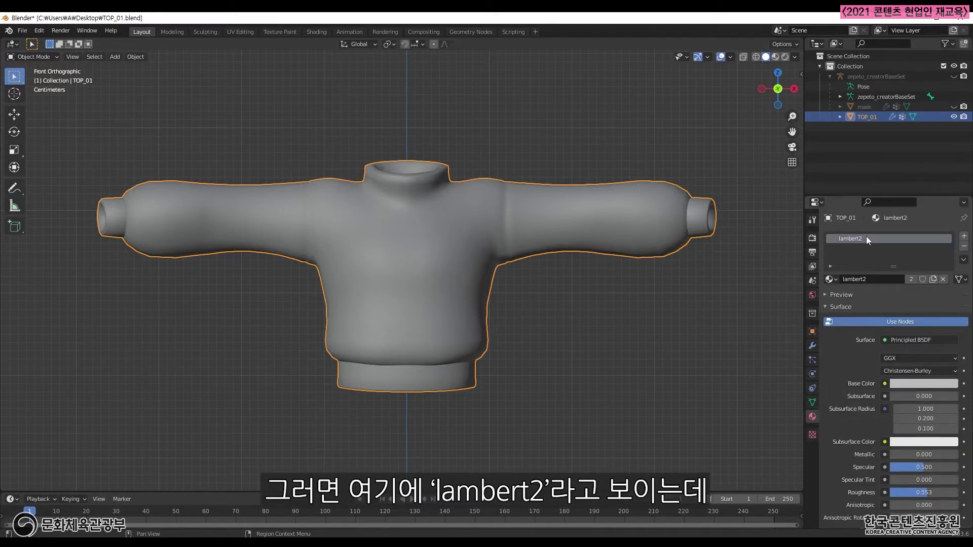
{"action": "left_click", "coordinate": [965, 248]}
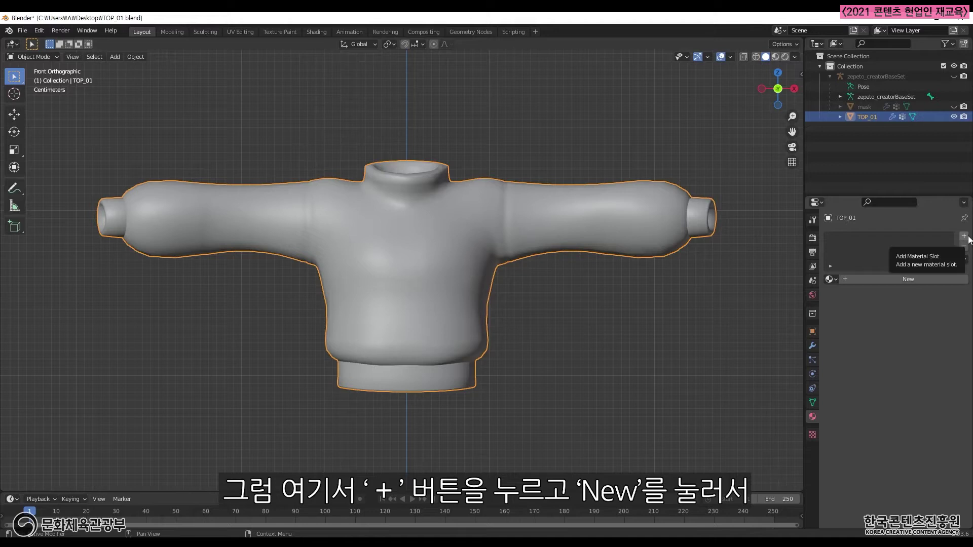
{"action": "left_click", "coordinate": [964, 236]}
{"action": "left_click", "coordinate": [907, 279]}
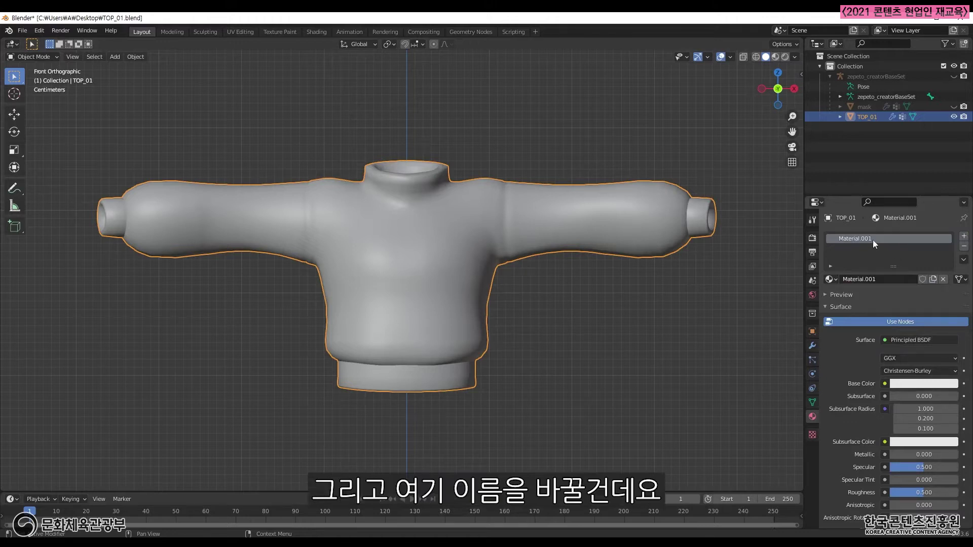
Rename the sweater's new material to TOP_01_shd.
{"action": "left_click", "coordinate": [877, 280]}
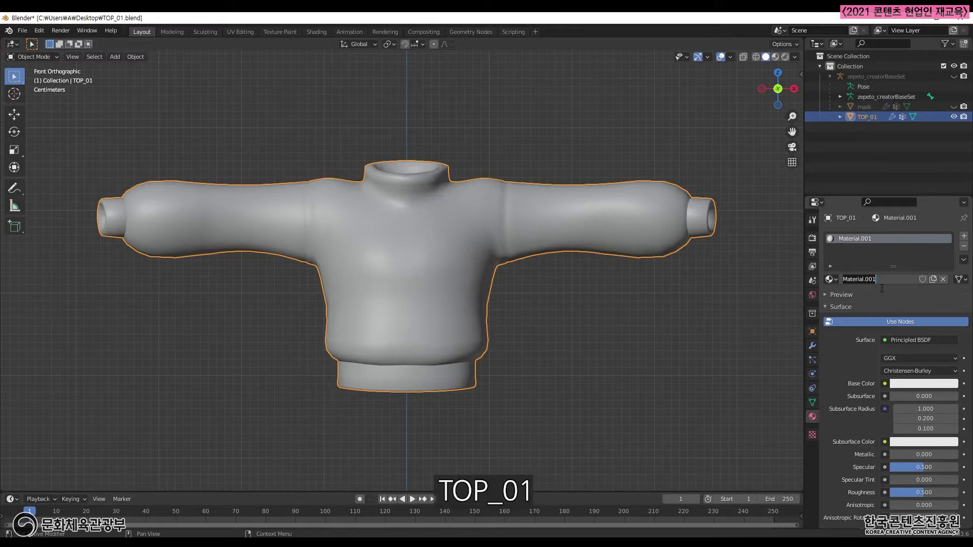
{"action": "type", "text": "TOP_01"}
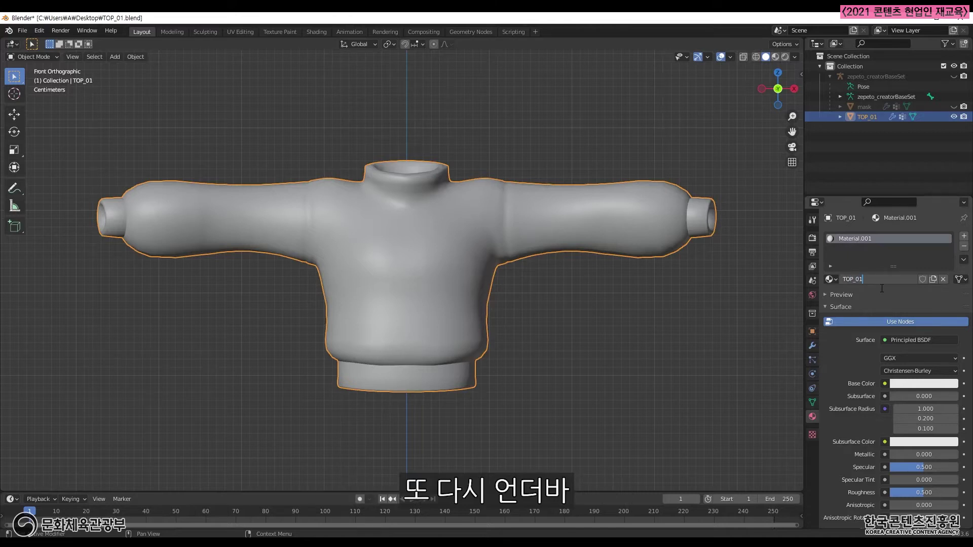
{"action": "type", "text": "_"}
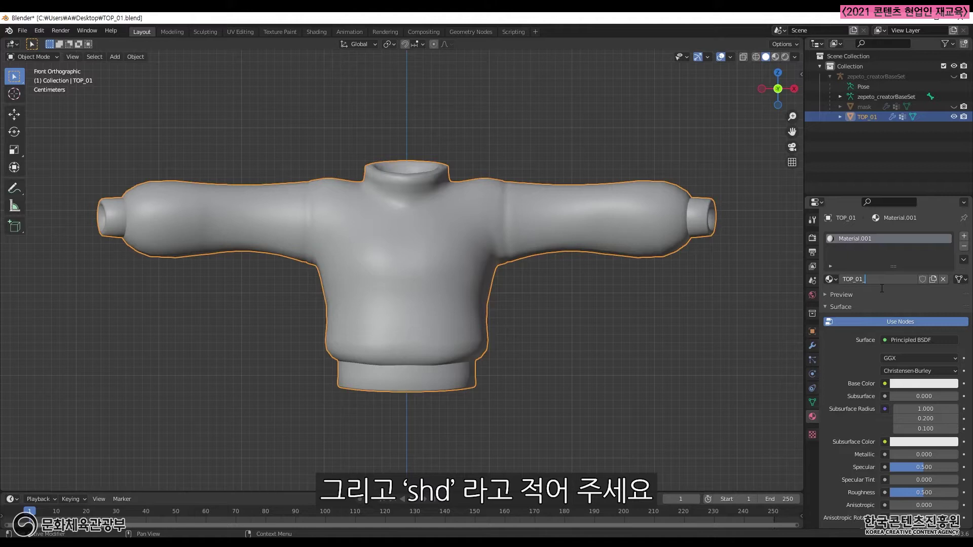
{"action": "type", "text": "shd"}
{"action": "key", "text": "Return"}
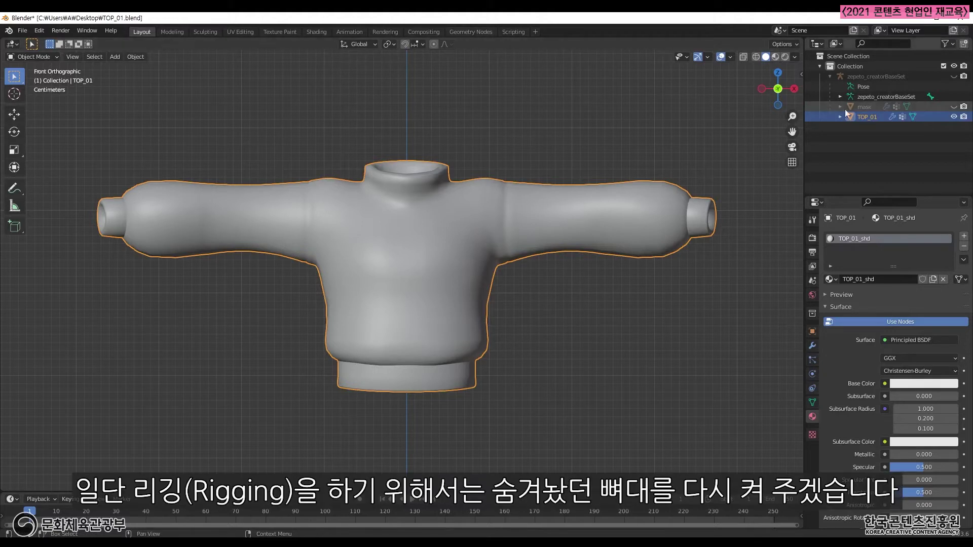
Unhide the zepeto_creatorBaseSet armature and the mask avatar so both show together with the sweater.
{"action": "left_click", "coordinate": [869, 79]}
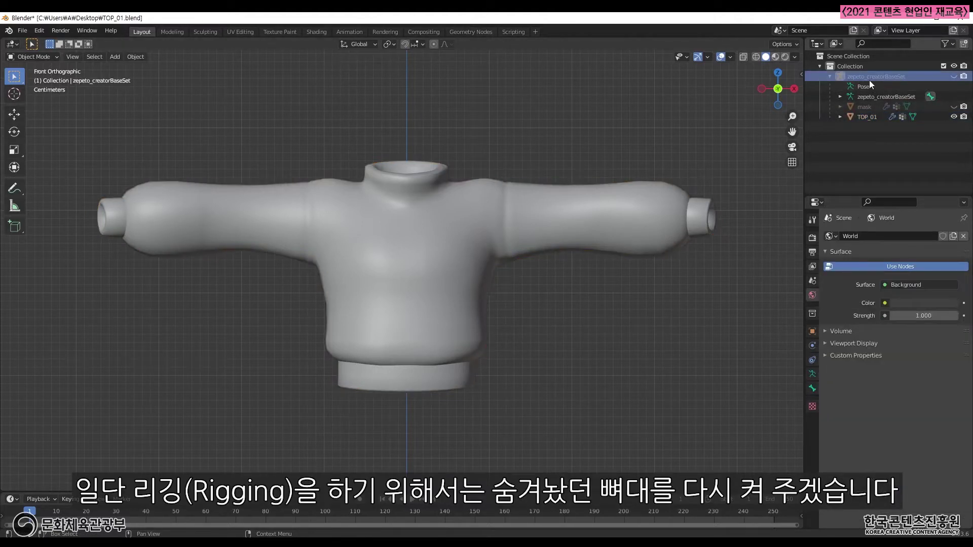
{"action": "left_click", "coordinate": [953, 77]}
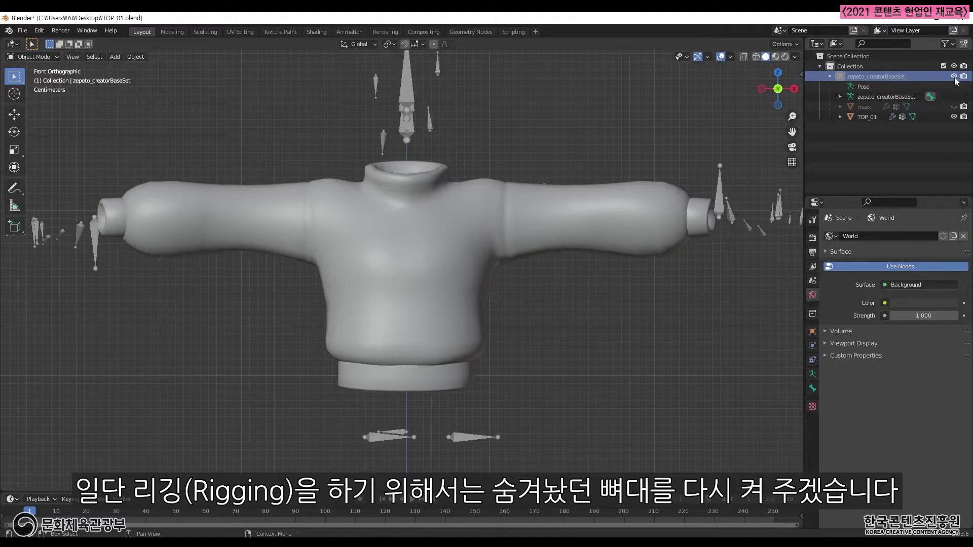
{"action": "left_click", "coordinate": [954, 107]}
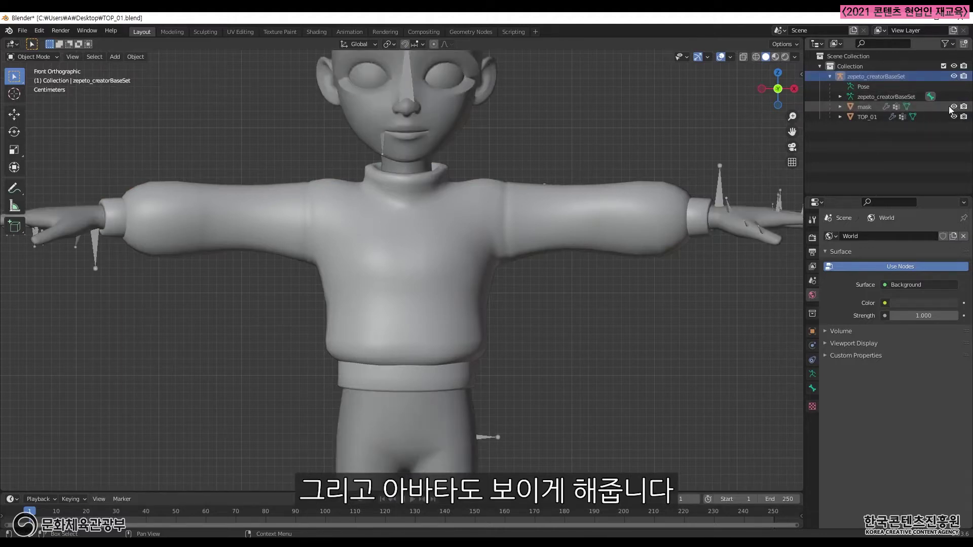
{"action": "scroll", "coordinate": [626, 221], "scroll_direction": "down", "scroll_amount": 1}
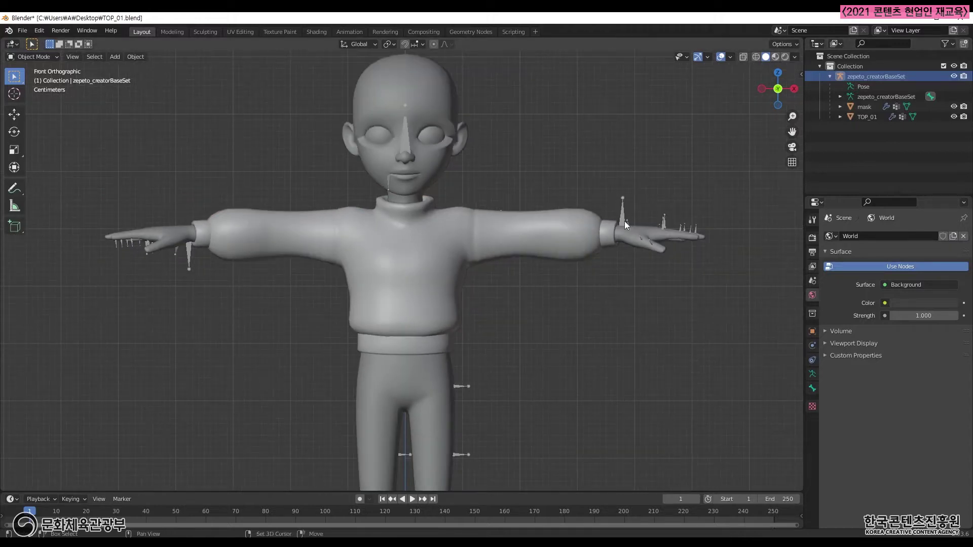
{"action": "scroll", "coordinate": [624, 221], "scroll_direction": "down", "scroll_amount": 2}
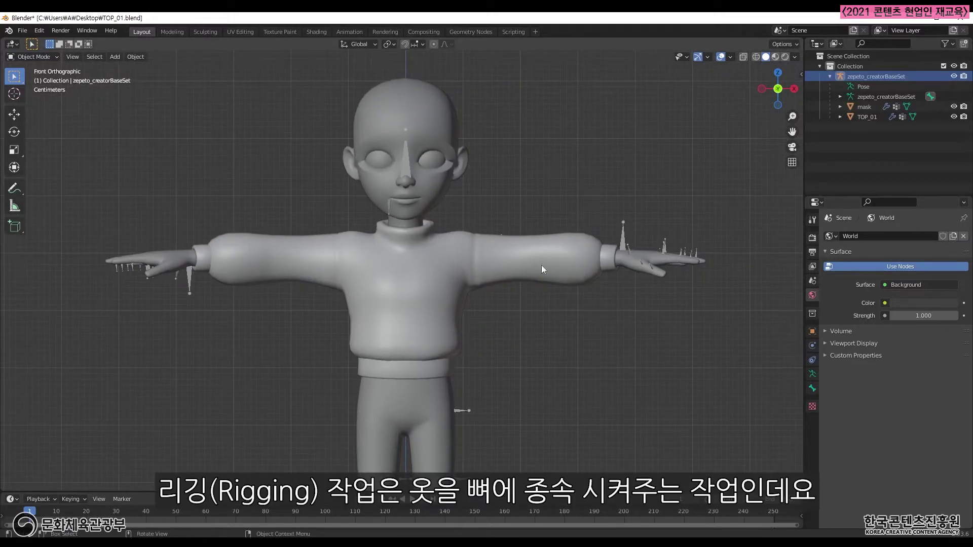
Inspect how the sweater, the armature and the mask avatar relate by selecting each of them in turn.
{"action": "left_click", "coordinate": [527, 264]}
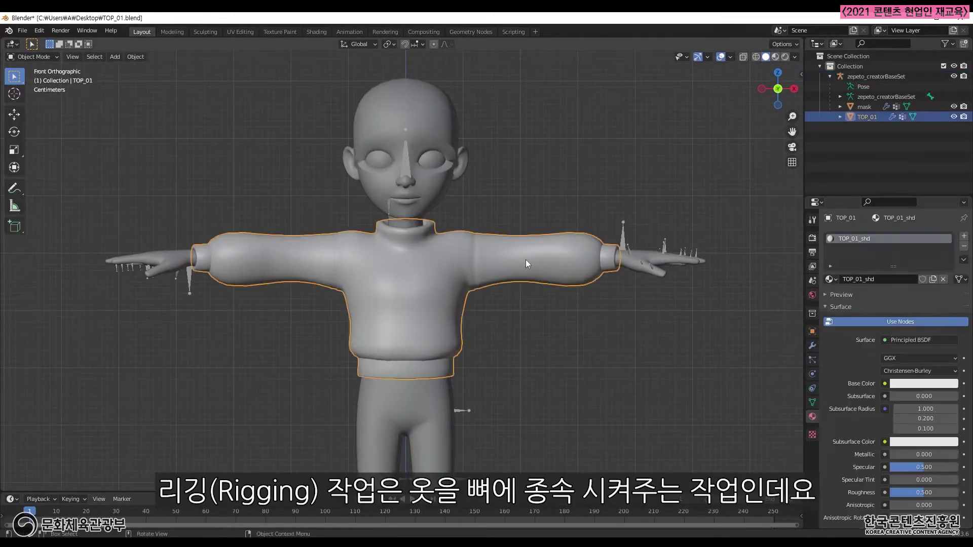
{"action": "left_click", "coordinate": [627, 233]}
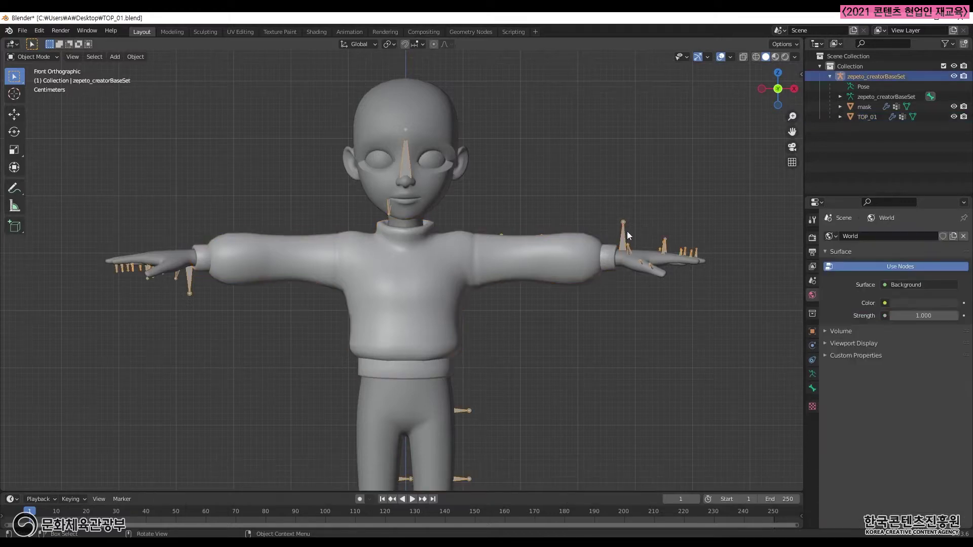
{"action": "left_click", "coordinate": [573, 250]}
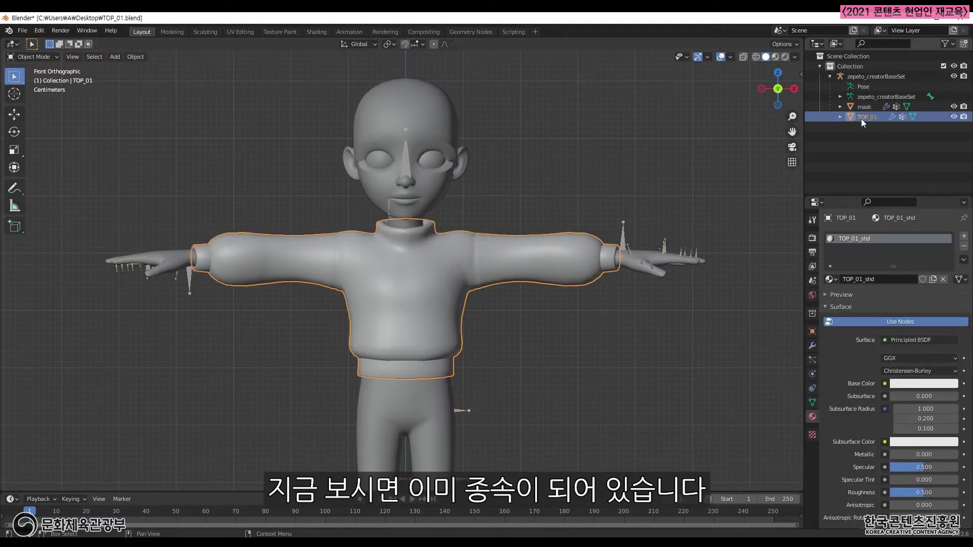
{"action": "left_click", "coordinate": [872, 106]}
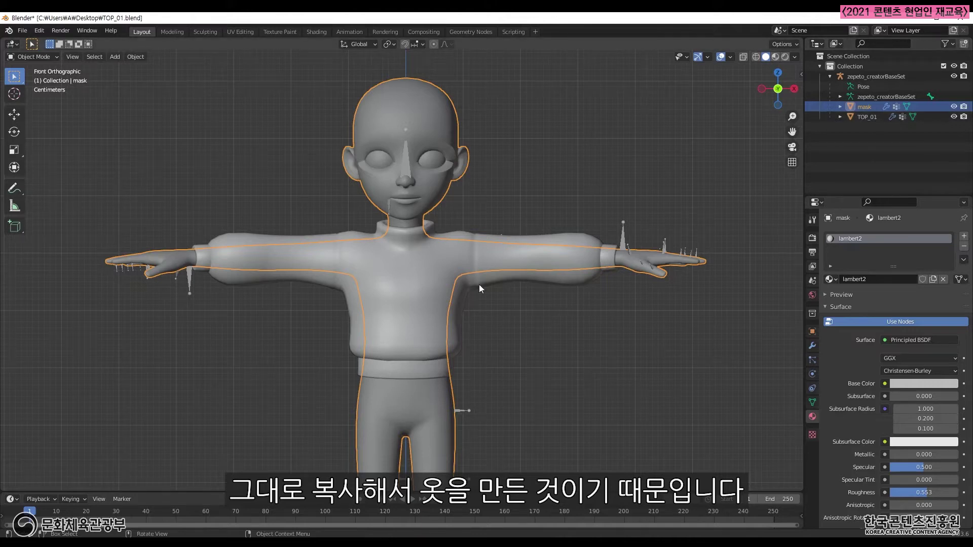
{"action": "left_click", "coordinate": [525, 283]}
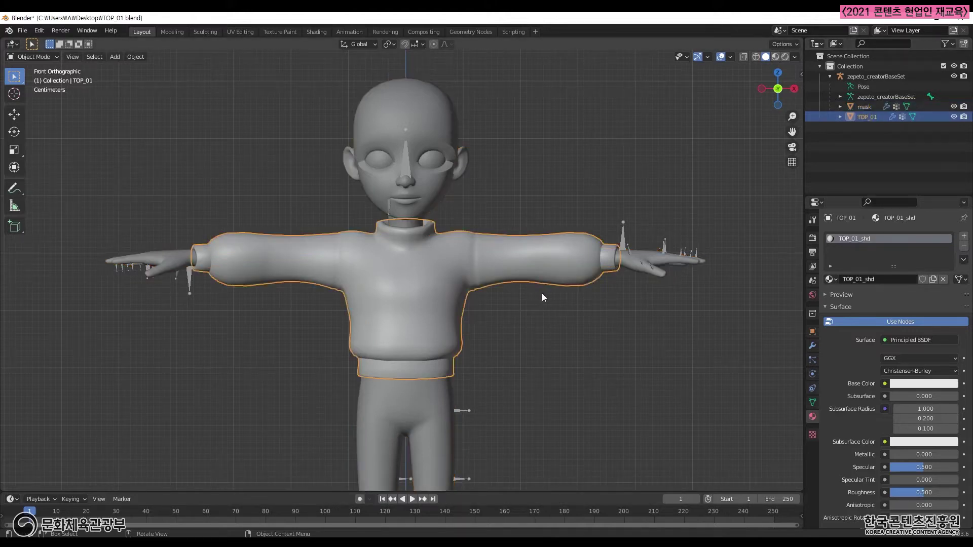
Set the zepeto_creatorBaseSet armature to display In Front so its bones are drawn over the avatar and sweater.
{"action": "left_click", "coordinate": [628, 242]}
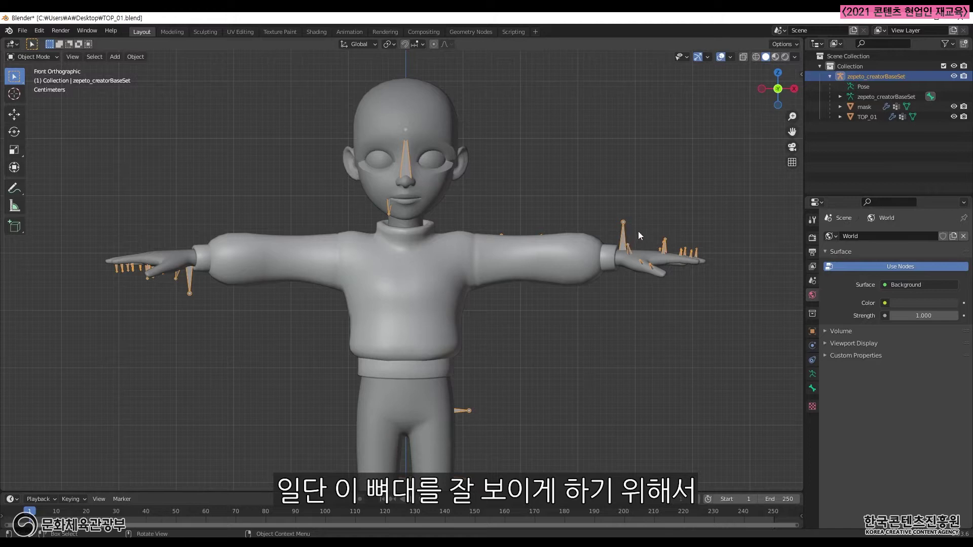
{"action": "left_click", "coordinate": [812, 374]}
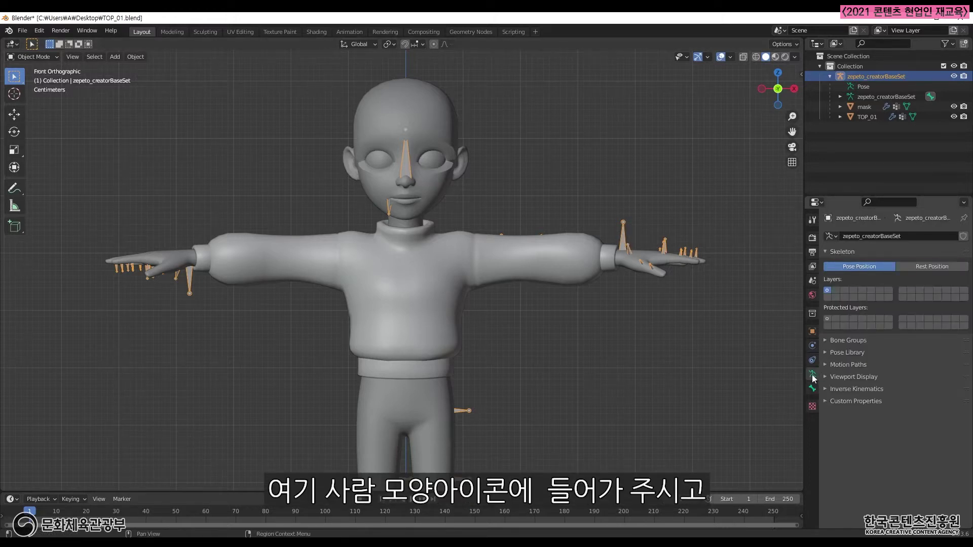
{"action": "left_click", "coordinate": [826, 378]}
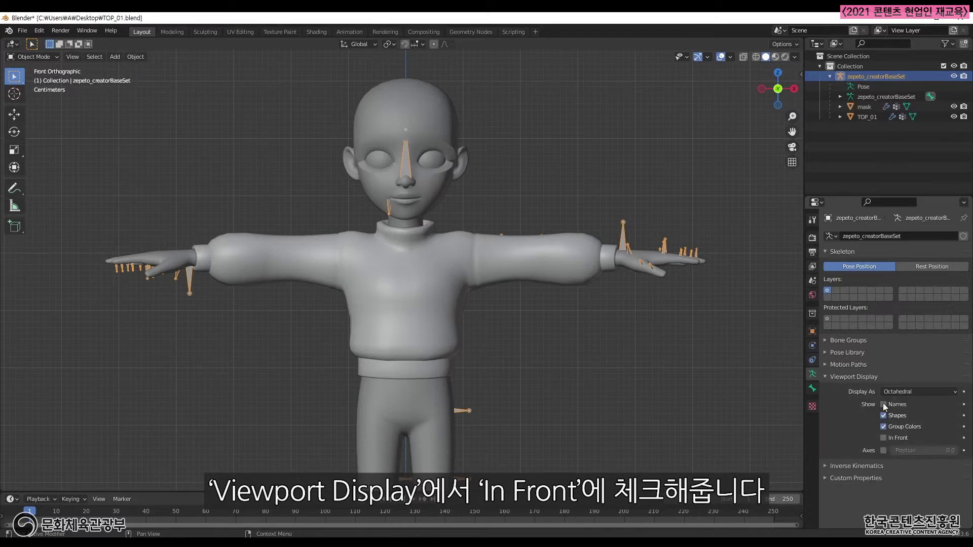
{"action": "left_click", "coordinate": [883, 438]}
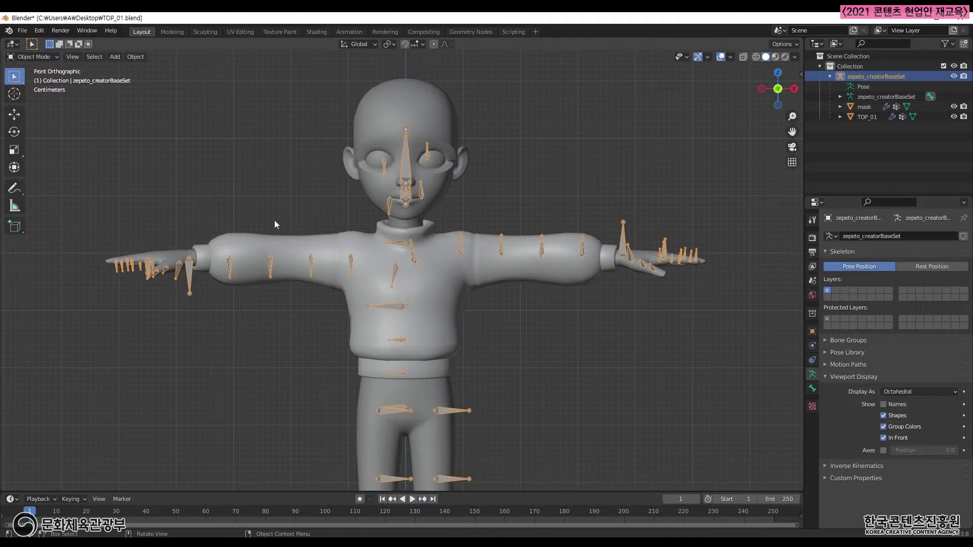
Switch the zepeto_creatorBaseSet armature to Pose Mode and clear the selection of its bones.
{"action": "left_click", "coordinate": [43, 59]}
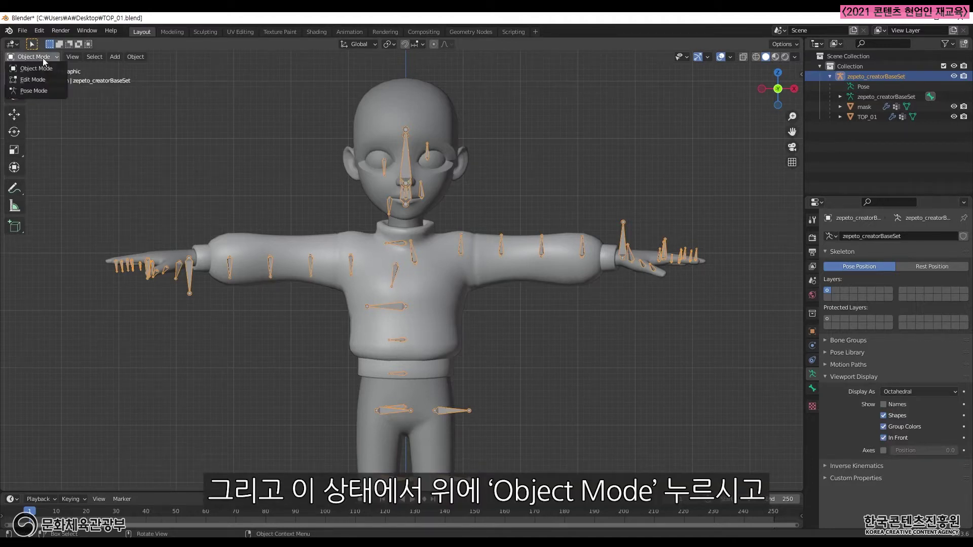
{"action": "left_click", "coordinate": [42, 92]}
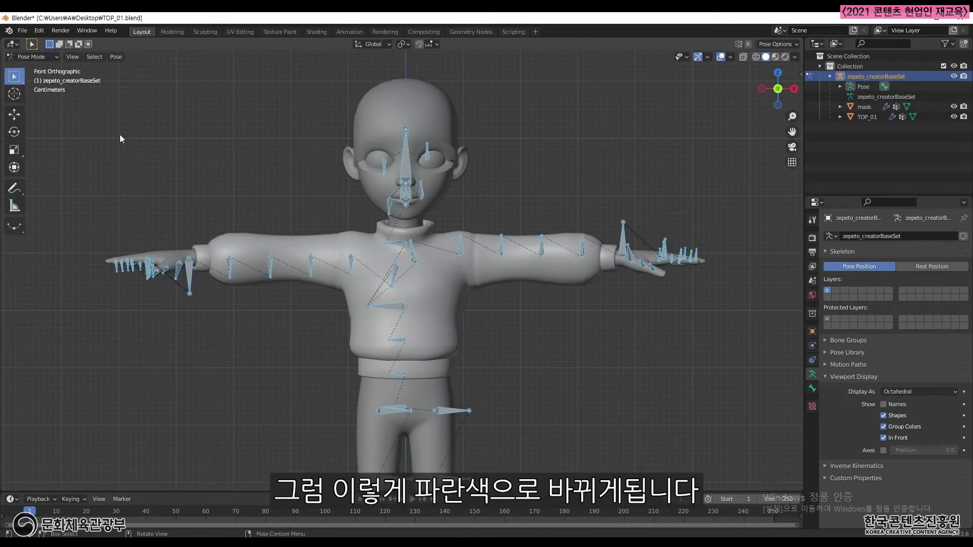
{"action": "left_click", "coordinate": [508, 308]}
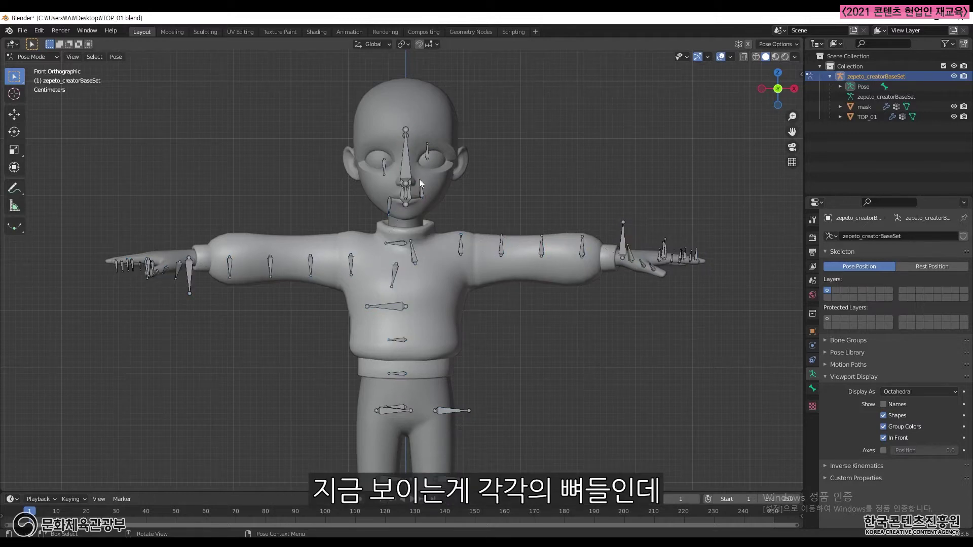
Examine the upper-body bones by selecting the face, shoulder, arm, wrist and finger bones in turn.
{"action": "left_click_drag", "start_coordinate": [442, 204], "coordinate": [382, 116]}
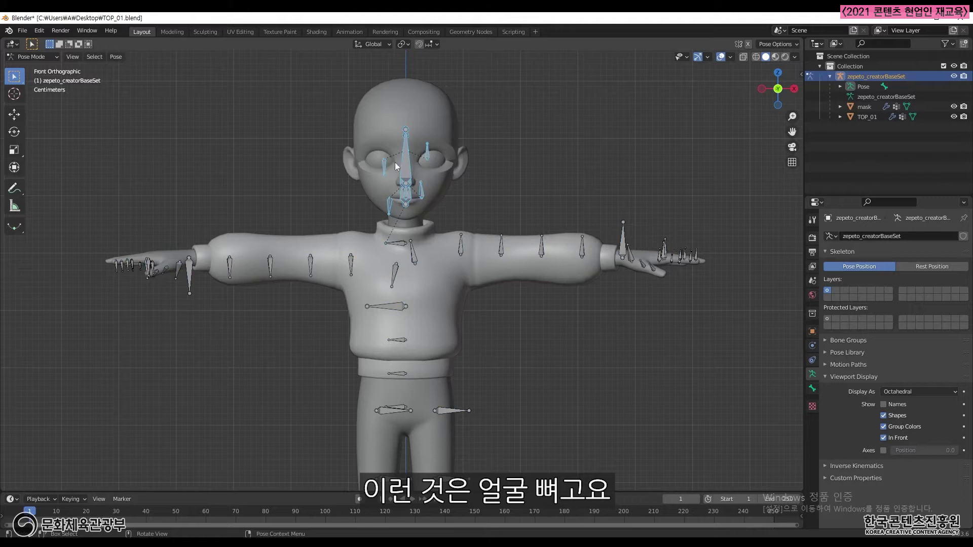
{"action": "left_click", "coordinate": [478, 211]}
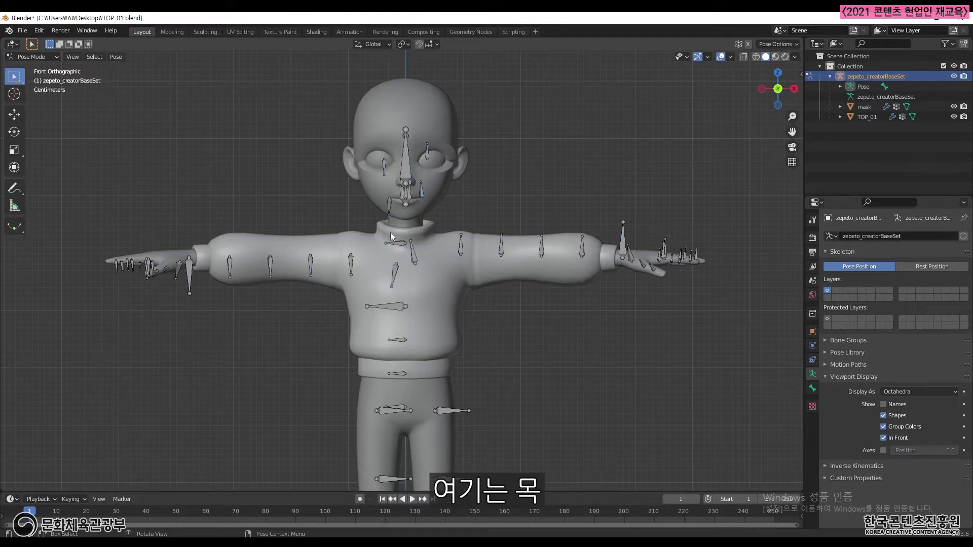
{"action": "left_click", "coordinate": [412, 253]}
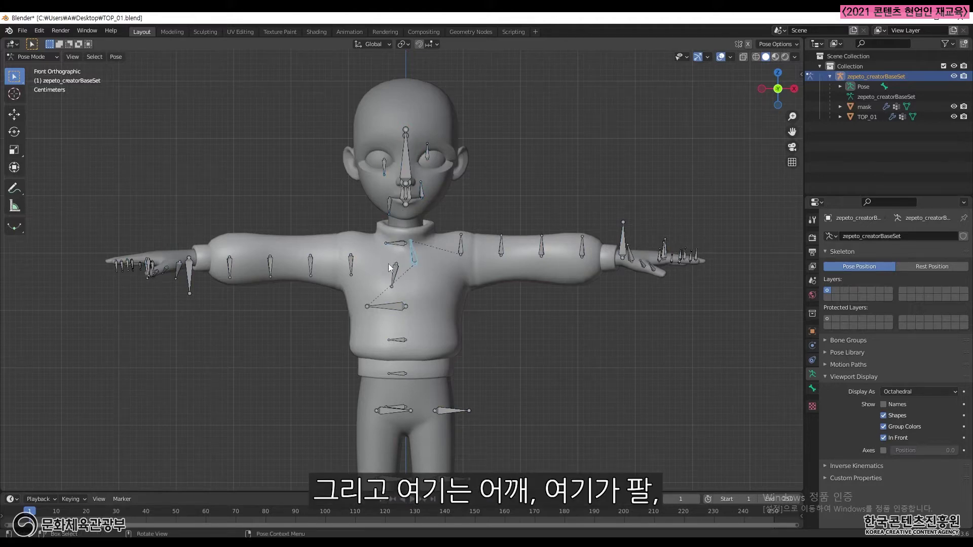
{"action": "left_click", "coordinate": [461, 243]}
{"action": "left_click_drag", "start_coordinate": [329, 237], "coordinate": [358, 271]}
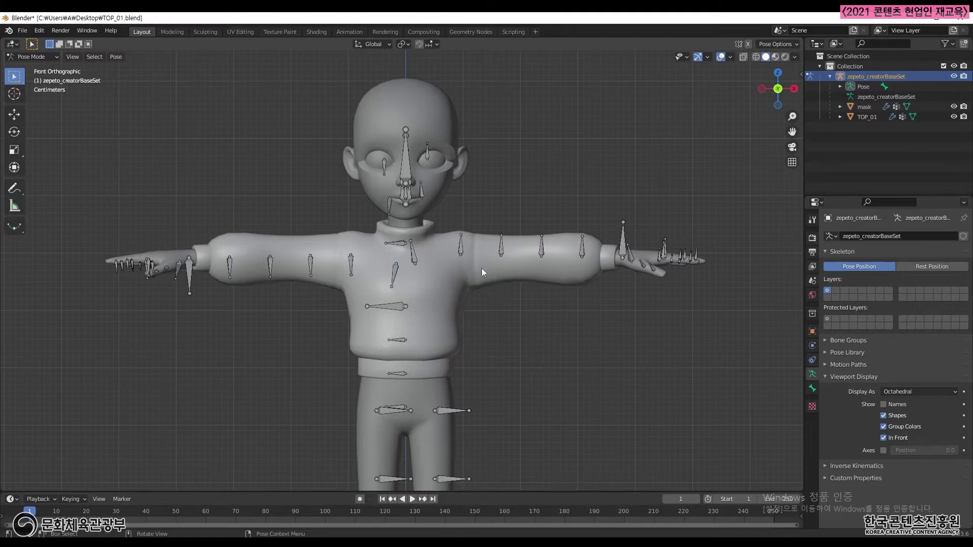
{"action": "left_click_drag", "start_coordinate": [532, 225], "coordinate": [554, 267]}
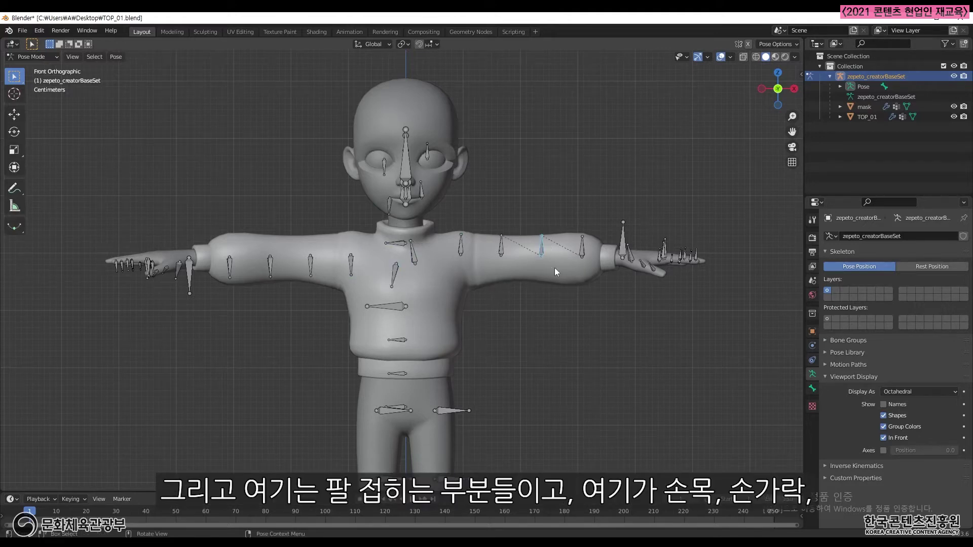
{"action": "left_click_drag", "start_coordinate": [617, 215], "coordinate": [628, 269]}
{"action": "left_click_drag", "start_coordinate": [673, 209], "coordinate": [698, 265]}
Examine the lower-body bones by selecting the waist, hip, thigh and knee bones in turn.
{"action": "left_click_drag", "start_coordinate": [378, 324], "coordinate": [411, 354]}
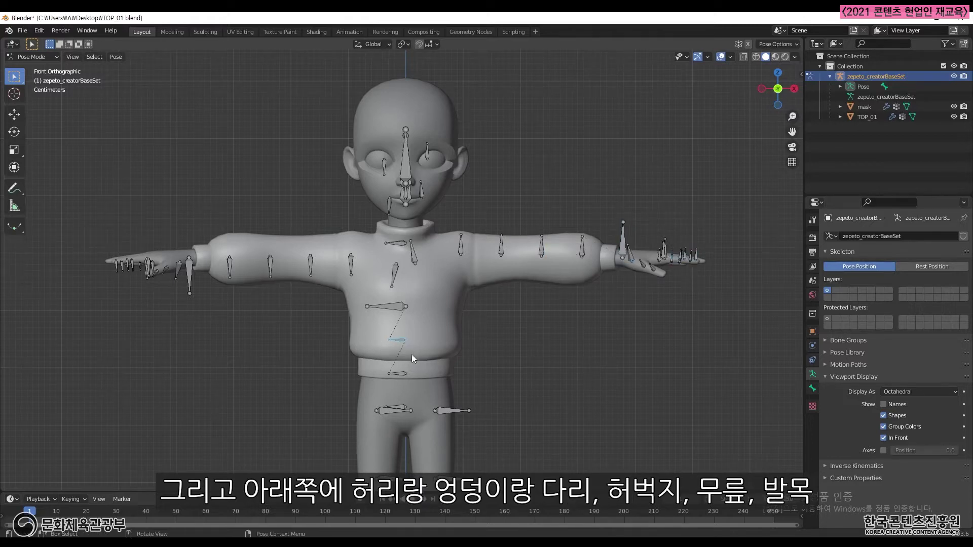
{"action": "left_click_drag", "start_coordinate": [338, 383], "coordinate": [467, 413]}
{"action": "middle_click_drag", "start_coordinate": [476, 405], "coordinate": [484, 274], "text": "shift"}
{"action": "left_click", "coordinate": [458, 281]}
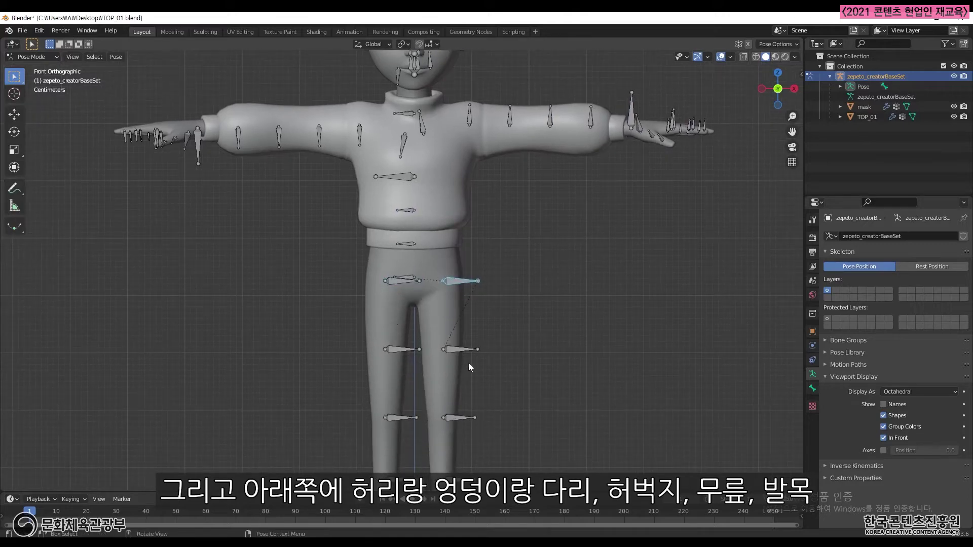
{"action": "left_click", "coordinate": [476, 430]}
{"action": "scroll", "coordinate": [503, 375], "scroll_direction": "down", "scroll_amount": 3}
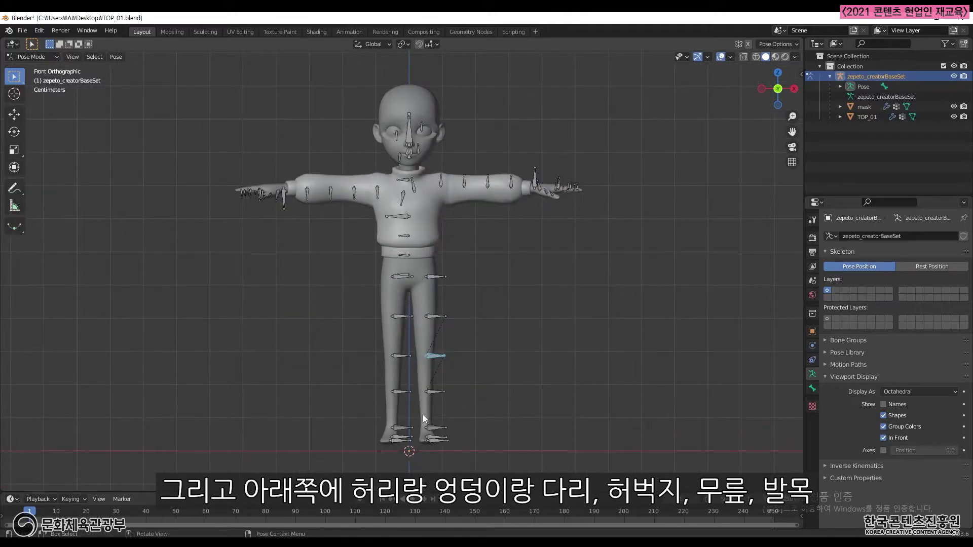
{"action": "scroll", "coordinate": [518, 281], "scroll_direction": "up", "scroll_amount": 5}
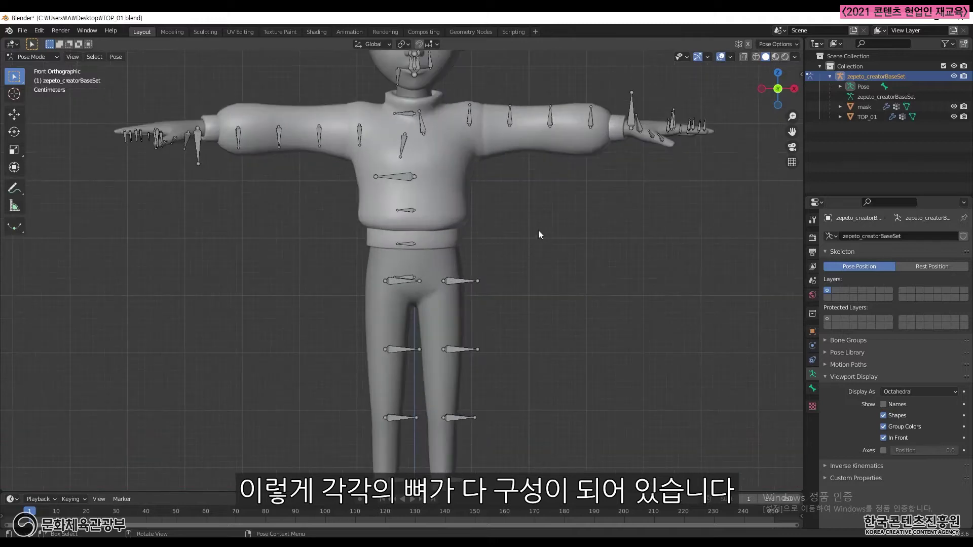
Try lowering the avatar's left arm by rotating its upper arm bone 72° in the front view.
{"action": "middle_click_drag", "start_coordinate": [538, 230], "coordinate": [531, 402], "text": "shift"}
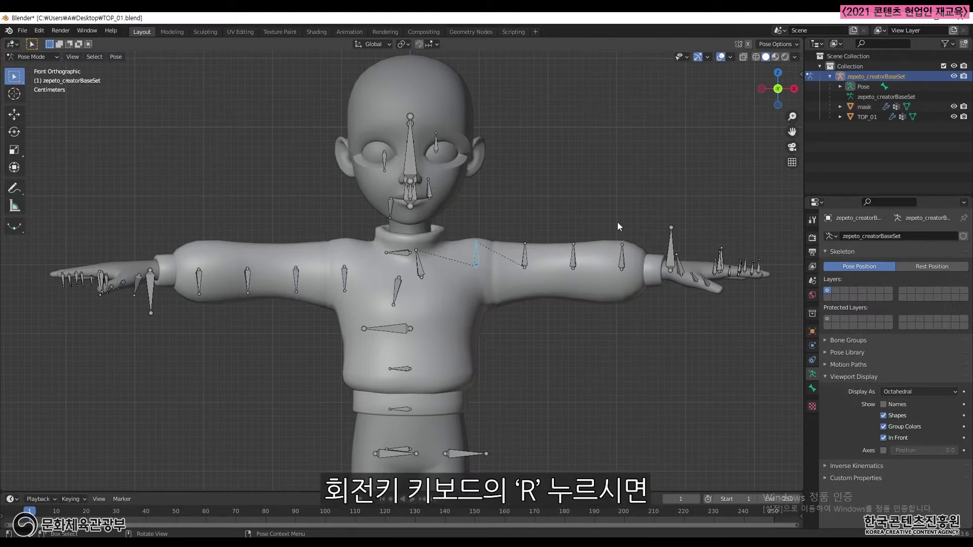
{"action": "key", "text": "r"}
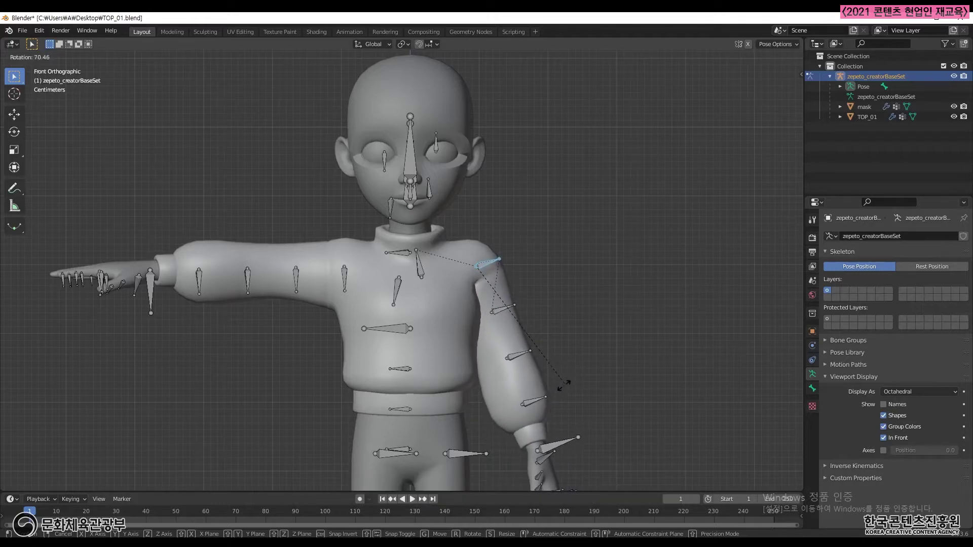
{"action": "left_click", "coordinate": [563, 386]}
Examine from several angles how the sweater's shoulder and sleeve deform with the lowered left arm.
{"action": "mouse_move", "coordinate": [564, 317]}
{"action": "middle_mouse_down"}
{"action": "mouse_move", "coordinate": [460, 329]}
{"action": "mouse_move", "coordinate": [561, 326]}
{"action": "middle_mouse_up"}
{"action": "scroll", "coordinate": [561, 327], "scroll_direction": "up", "scroll_amount": 3}
{"action": "middle_click_drag", "start_coordinate": [559, 292], "coordinate": [515, 262]}
{"action": "scroll", "coordinate": [591, 321], "scroll_direction": "up", "scroll_amount": 3}
{"action": "middle_click_drag", "start_coordinate": [402, 151], "coordinate": [533, 357]}
{"action": "key", "text": "KP_1"}
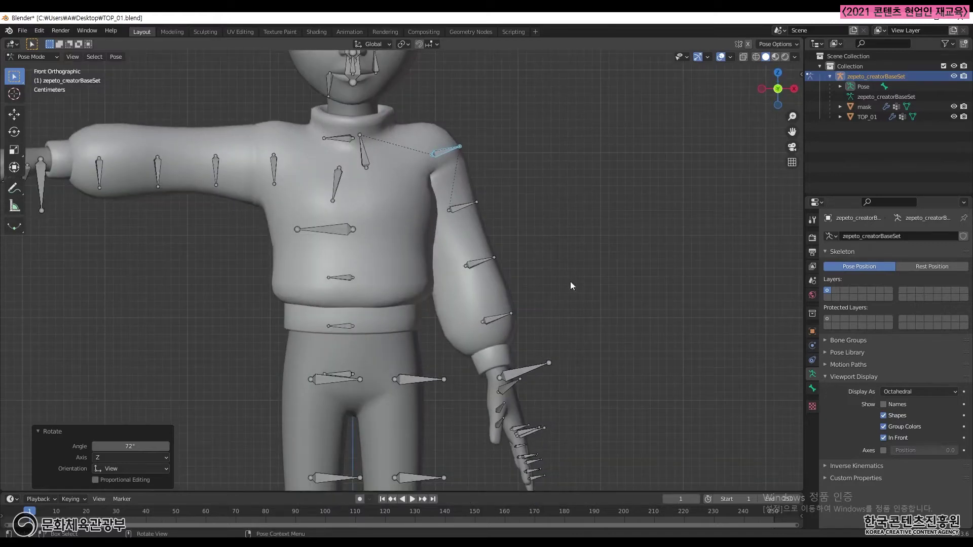
{"action": "scroll", "coordinate": [520, 222], "scroll_direction": "up", "scroll_amount": 3}
{"action": "middle_click_drag", "start_coordinate": [559, 240], "coordinate": [567, 242], "text": "shift"}
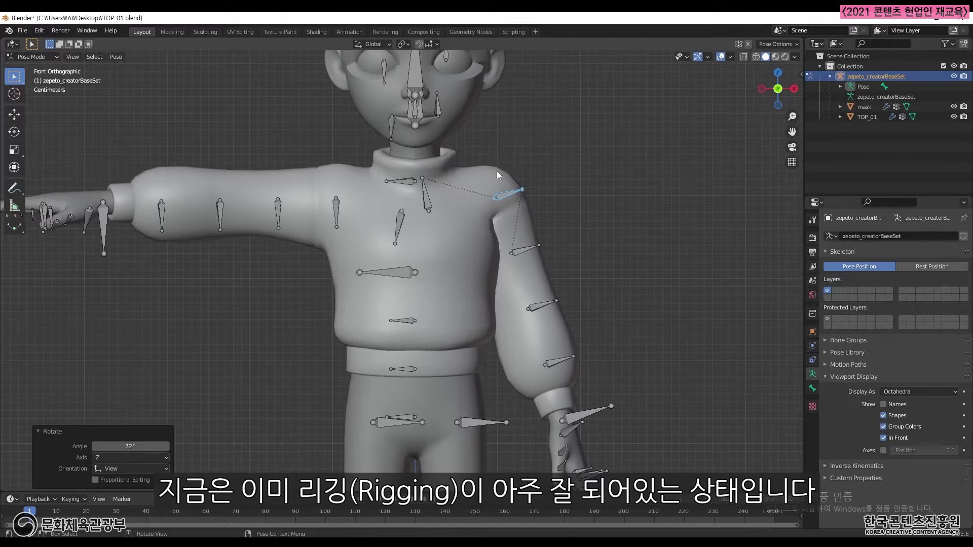
{"action": "left_click", "coordinate": [585, 229]}
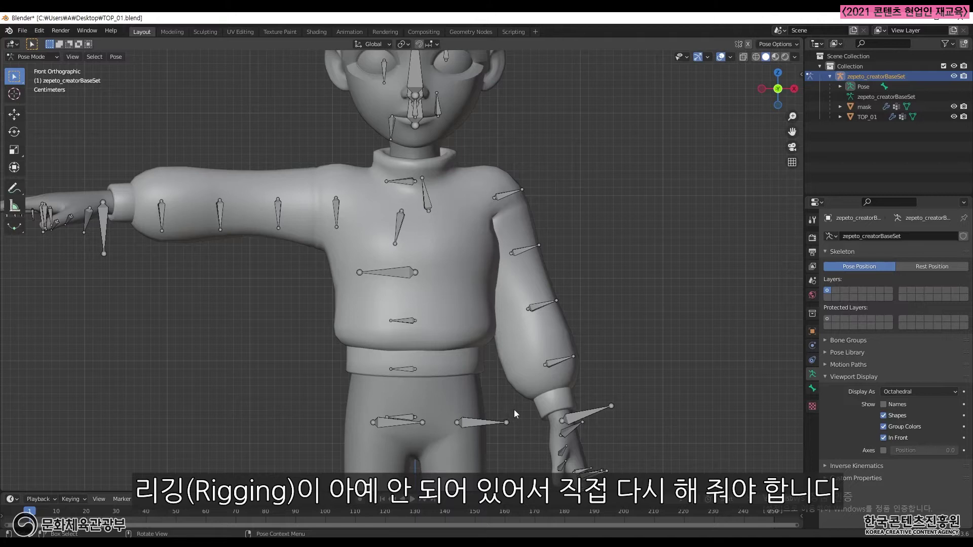
Try lowering the avatar's right arm by rotating its upper arm bone -72.5°, and check the pose from several angles.
{"action": "left_click", "coordinate": [336, 211]}
{"action": "key", "text": "r"}
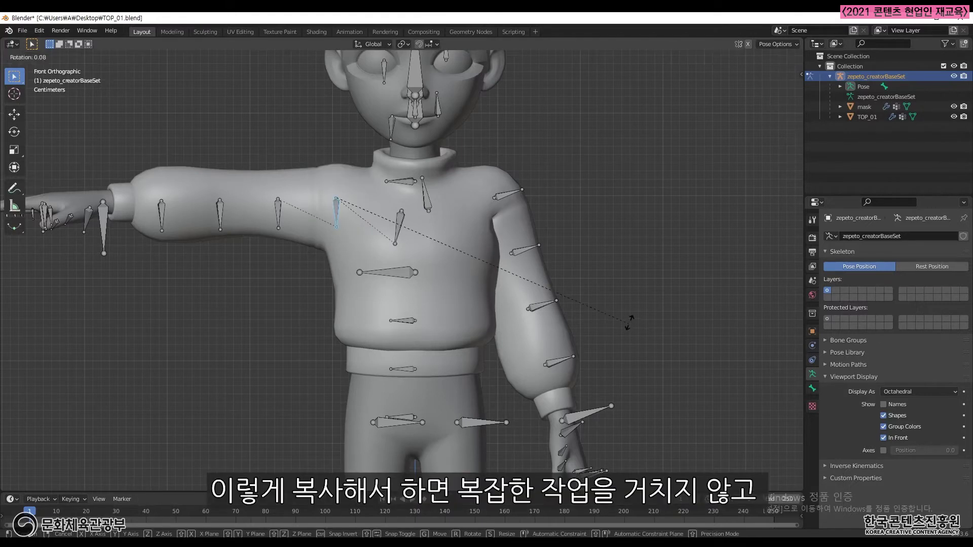
{"action": "left_click", "coordinate": [412, 115]}
{"action": "middle_click_drag", "start_coordinate": [415, 140], "coordinate": [591, 252]}
{"action": "middle_click_drag", "start_coordinate": [628, 293], "coordinate": [442, 296]}
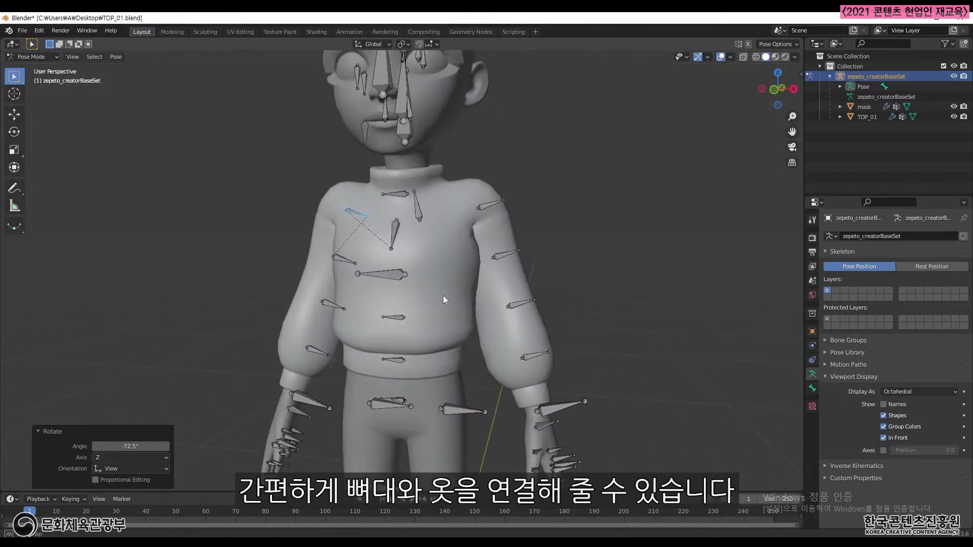
{"action": "key", "text": "KP_1"}
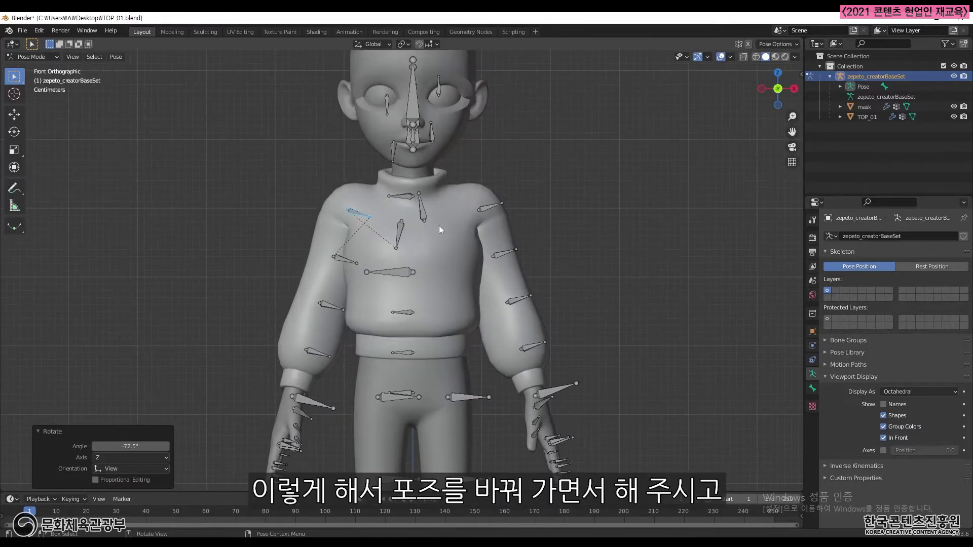
Undo both arm rotations to put the avatar back in its T-pose.
{"action": "key", "text": "ctrl+z"}
{"action": "key", "text": "ctrl+z"}
{"action": "key", "text": "ctrl+z"}
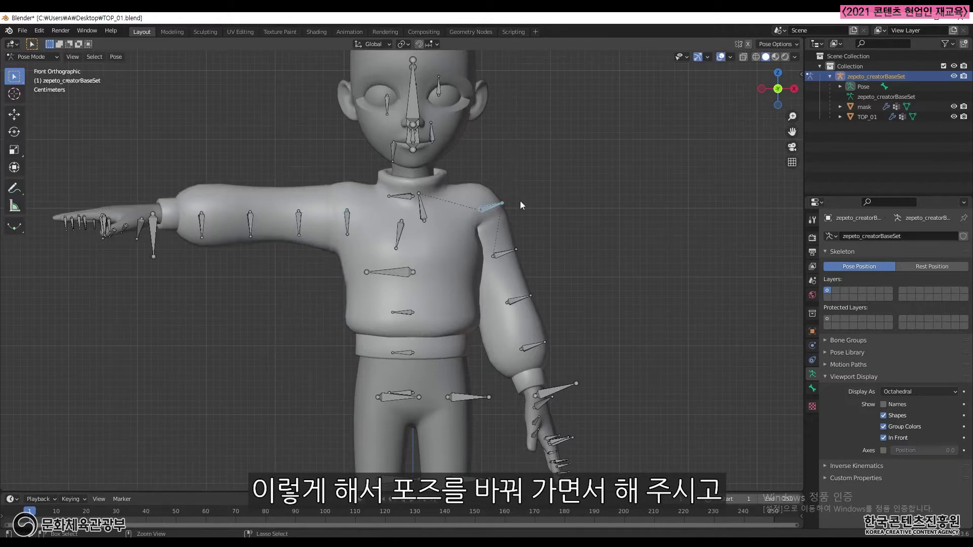
{"action": "left_click_drag", "start_coordinate": [512, 110], "coordinate": [547, 151]}
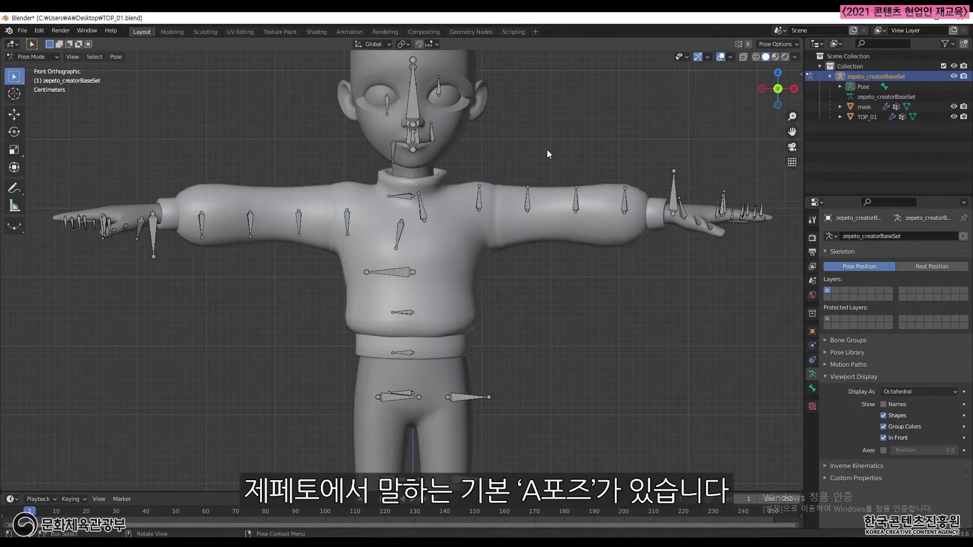
Rotate the avatar's left shoulder bone by 7.5° in the front view.
{"action": "middle_click_drag", "start_coordinate": [546, 150], "coordinate": [551, 182], "text": "shift"}
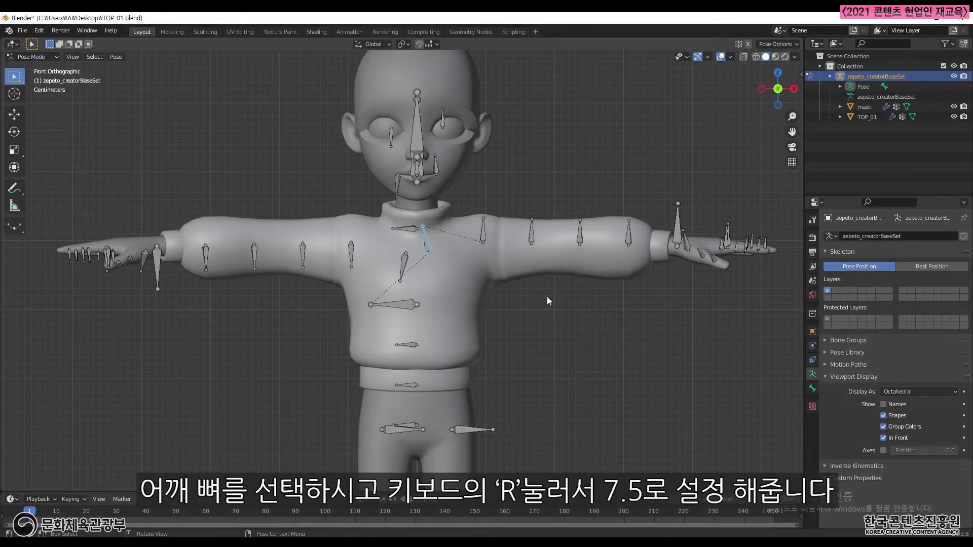
{"action": "key", "text": "r"}
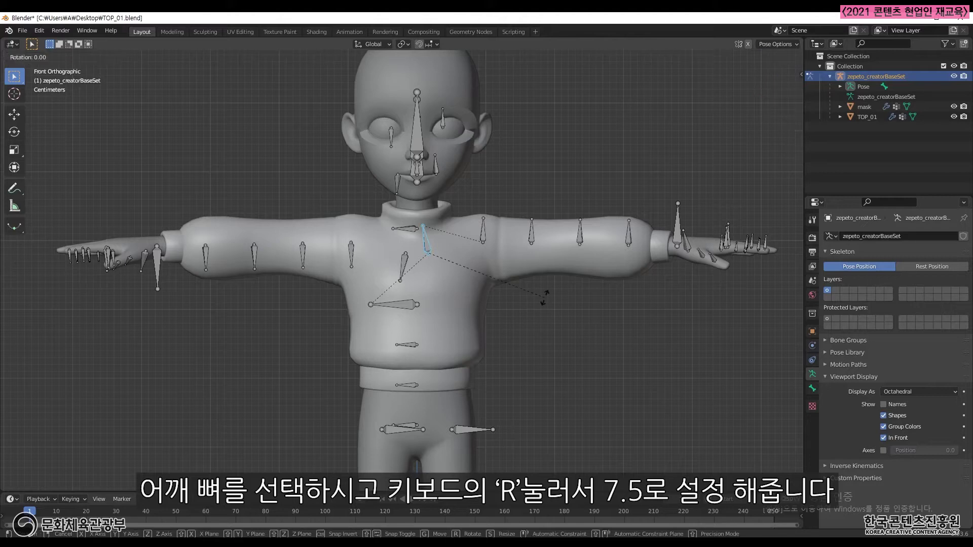
{"action": "type", "text": "7"}
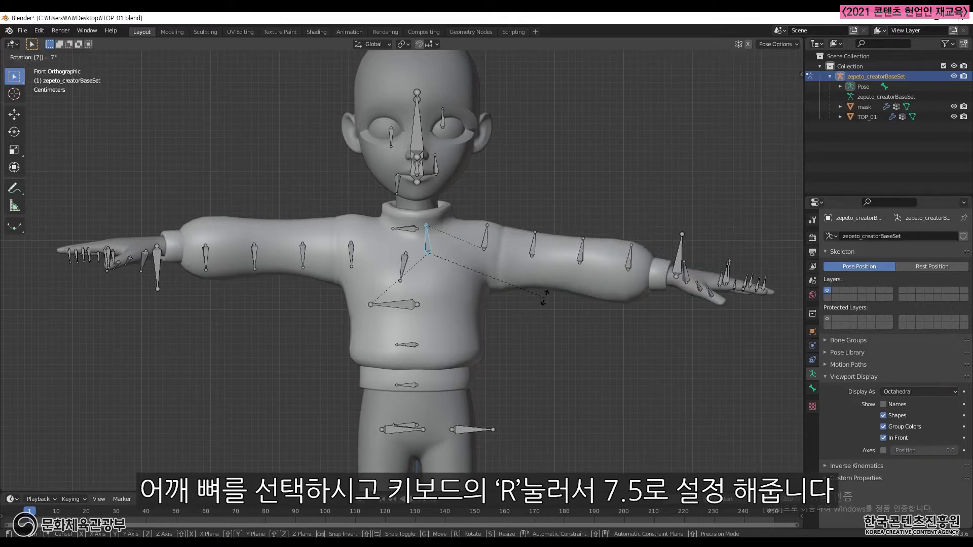
{"action": "type", "text": ".5"}
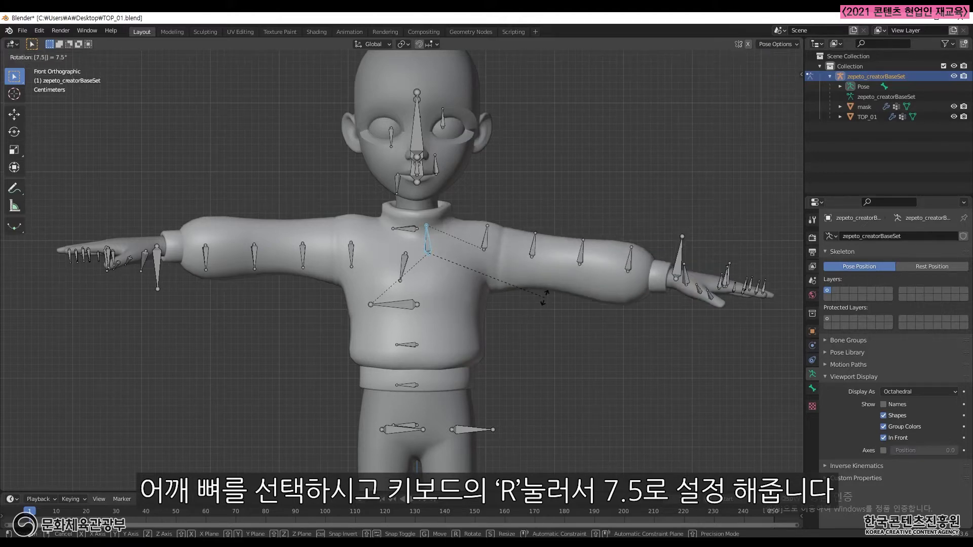
{"action": "key", "text": "Return"}
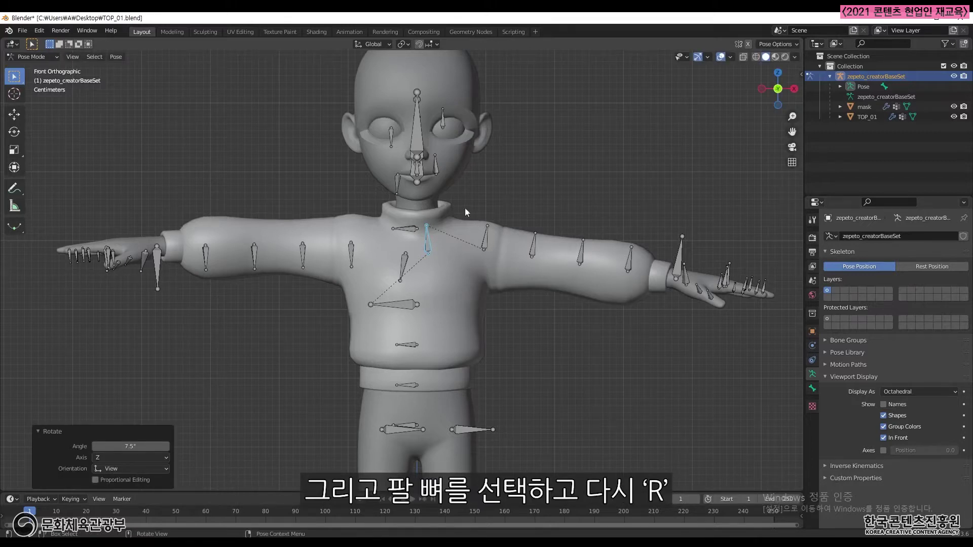
Rotate the avatar's left upper arm bone by 40° to bring that arm into the A-pose.
{"action": "left_click", "coordinate": [485, 237]}
{"action": "key", "text": "r"}
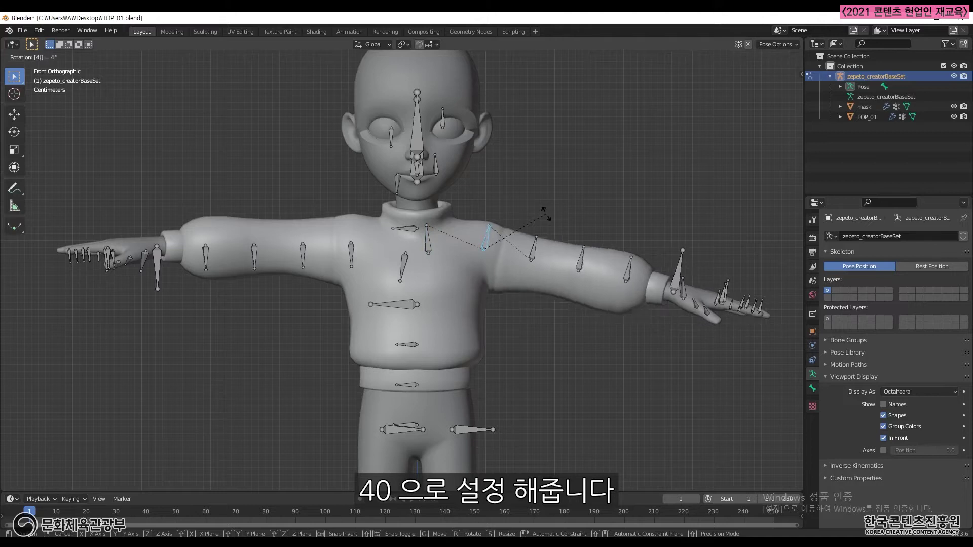
{"action": "type", "text": "40"}
{"action": "key", "text": "Return"}
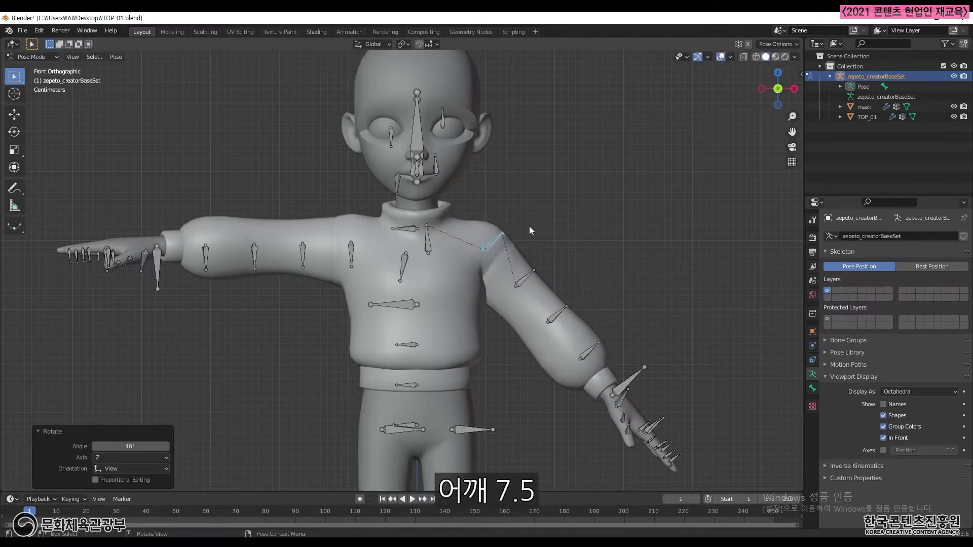
{"action": "left_click", "coordinate": [503, 263]}
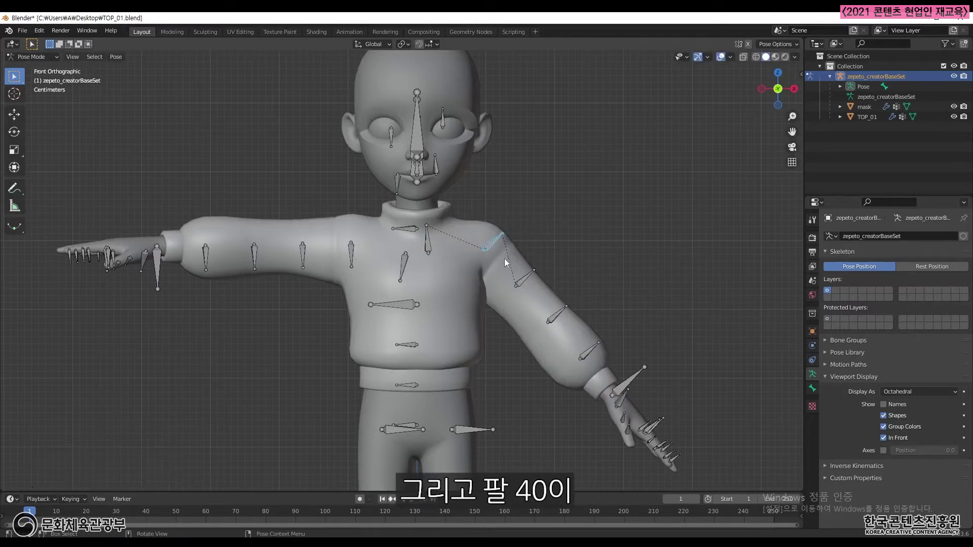
{"action": "left_click_drag", "start_coordinate": [506, 190], "coordinate": [543, 216]}
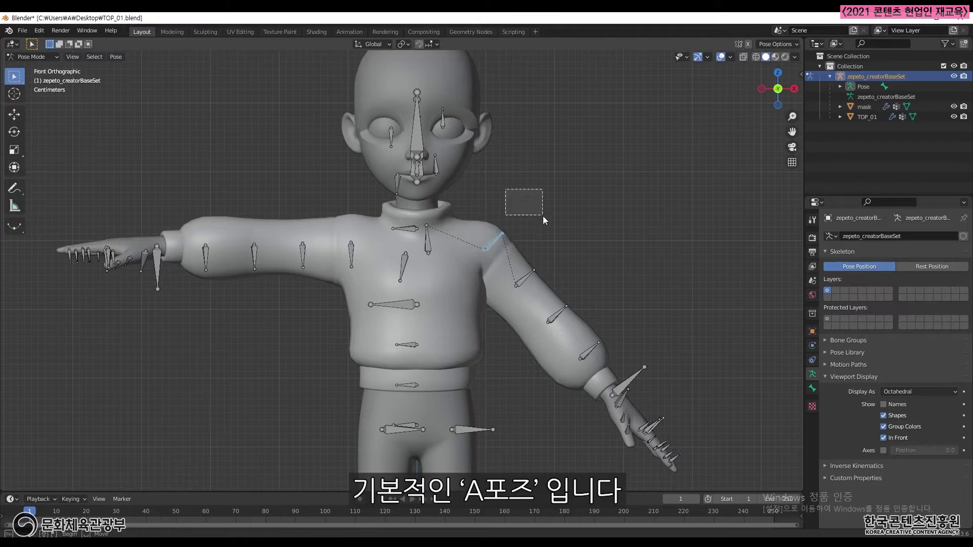
Rotate the avatar's right shoulder bone by -7.5° to mirror the left shoulder.
{"action": "left_click_drag", "start_coordinate": [414, 281], "coordinate": [416, 285]}
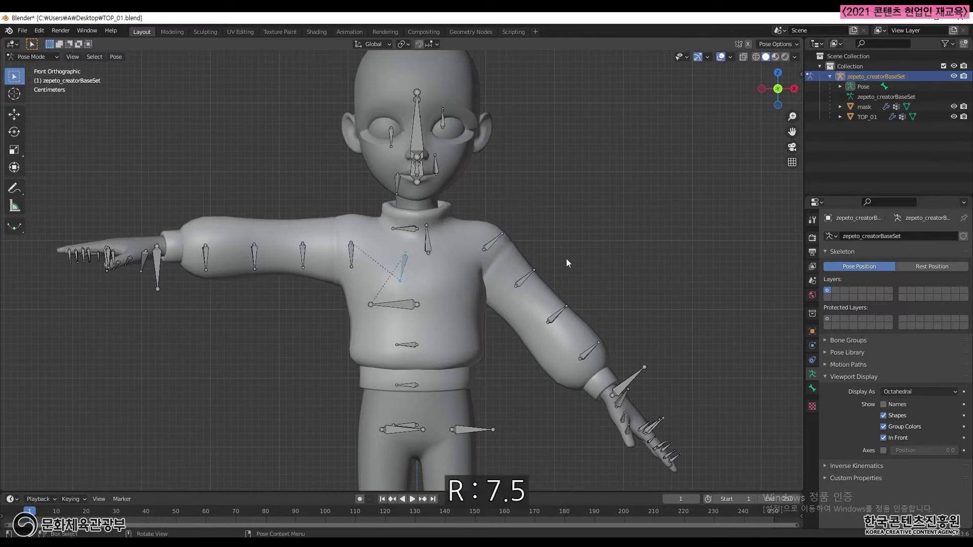
{"action": "type", "text": "r7.5"}
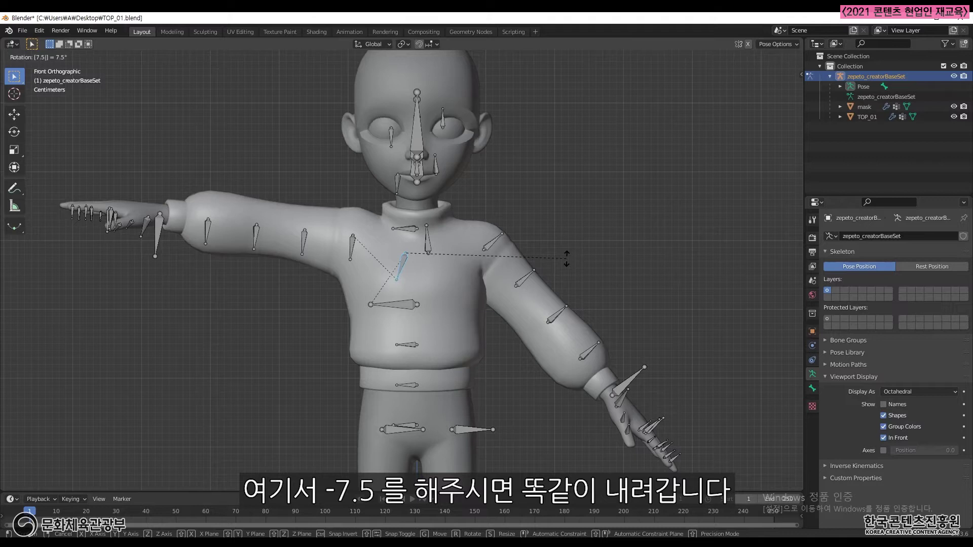
{"action": "key", "text": "minus"}
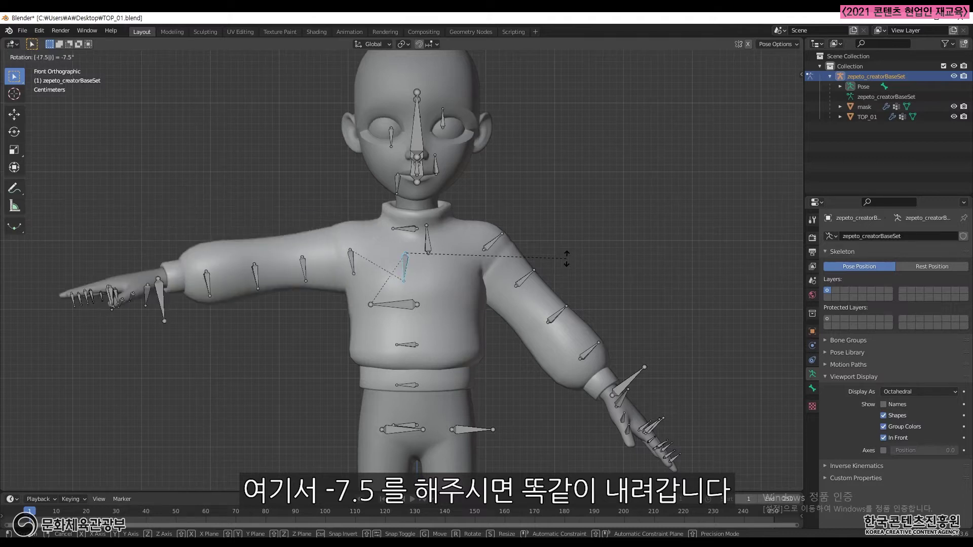
{"action": "key", "text": "Return"}
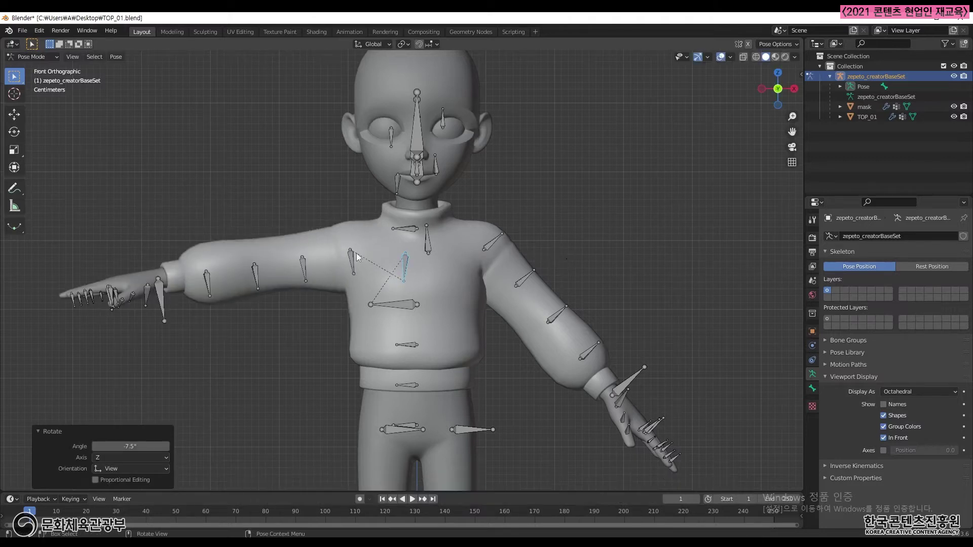
Rotate the avatar's right upper arm bone by -40° to complete the symmetric A-pose, and clear the bone selection.
{"action": "left_click", "coordinate": [362, 272]}
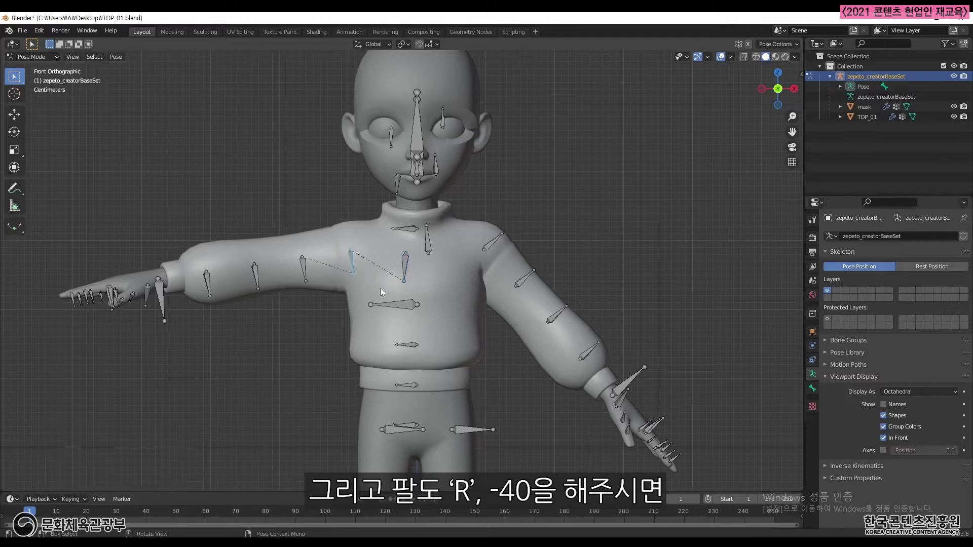
{"action": "type", "text": "r"}
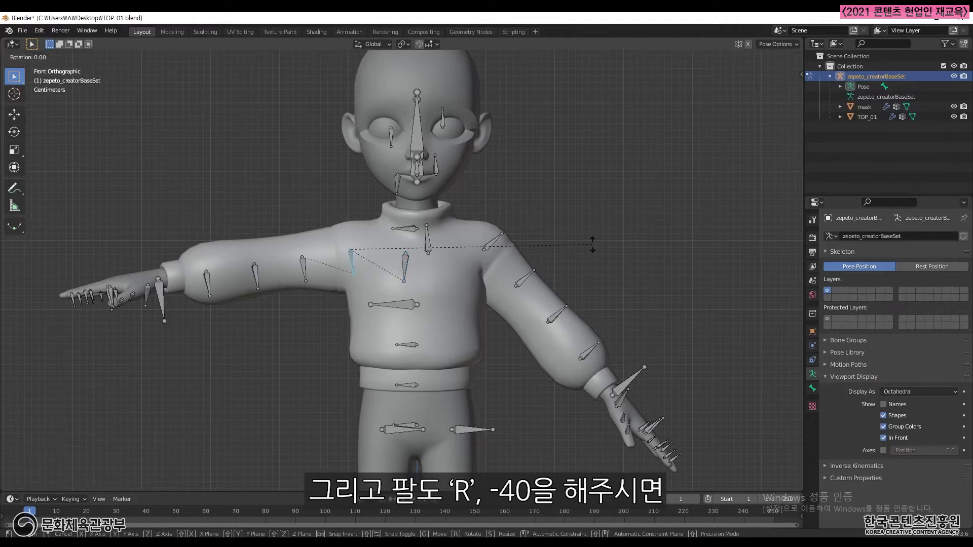
{"action": "type", "text": "40"}
{"action": "key", "text": "minus"}
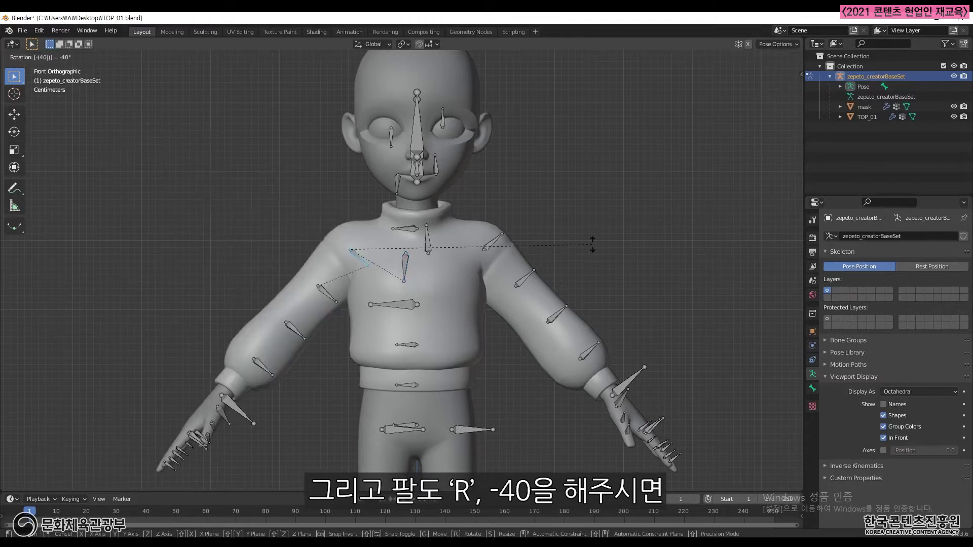
{"action": "key", "text": "Return"}
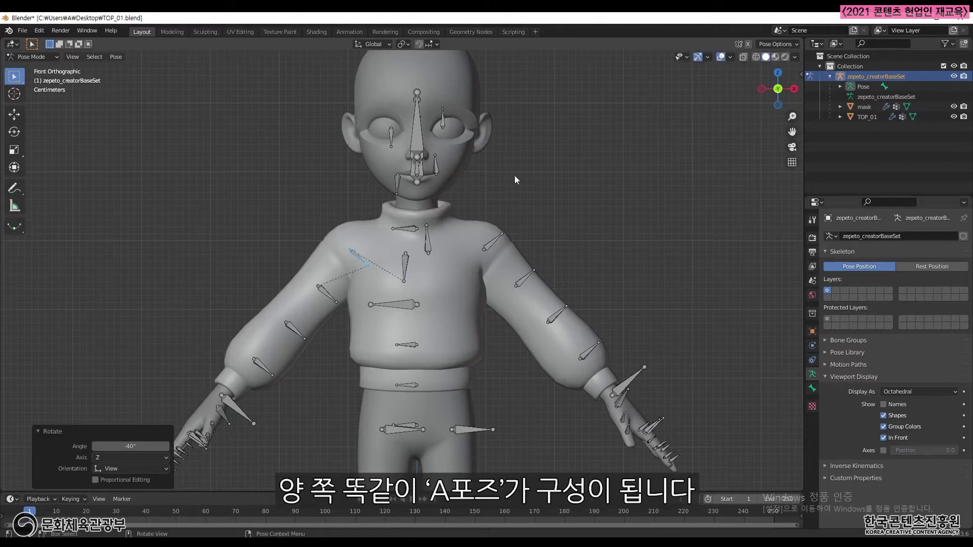
{"action": "left_click", "coordinate": [588, 224]}
Test-bend the right elbow by rotating the lower arm bone about 87°, check the sleeve's deformation, and undo the bend.
{"action": "scroll", "coordinate": [588, 224], "scroll_direction": "down", "scroll_amount": 6}
{"action": "scroll", "coordinate": [550, 264], "scroll_direction": "up", "scroll_amount": 6}
{"action": "middle_click_drag", "start_coordinate": [321, 347], "coordinate": [360, 302]}
{"action": "key", "text": "KP_1"}
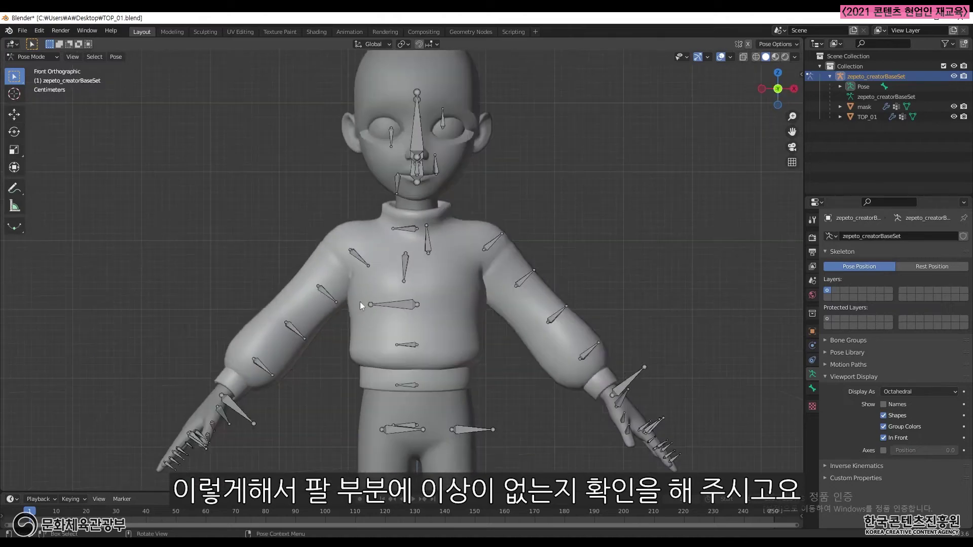
{"action": "left_click", "coordinate": [306, 347]}
{"action": "key", "text": "r"}
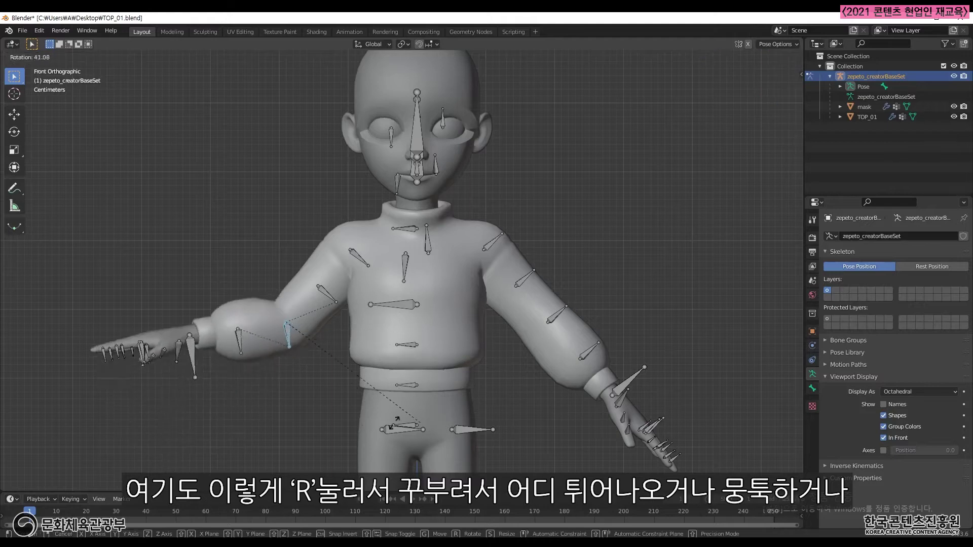
{"action": "left_click", "coordinate": [284, 374]}
{"action": "middle_click_drag", "start_coordinate": [431, 387], "coordinate": [416, 375]}
{"action": "key", "text": "KP_1"}
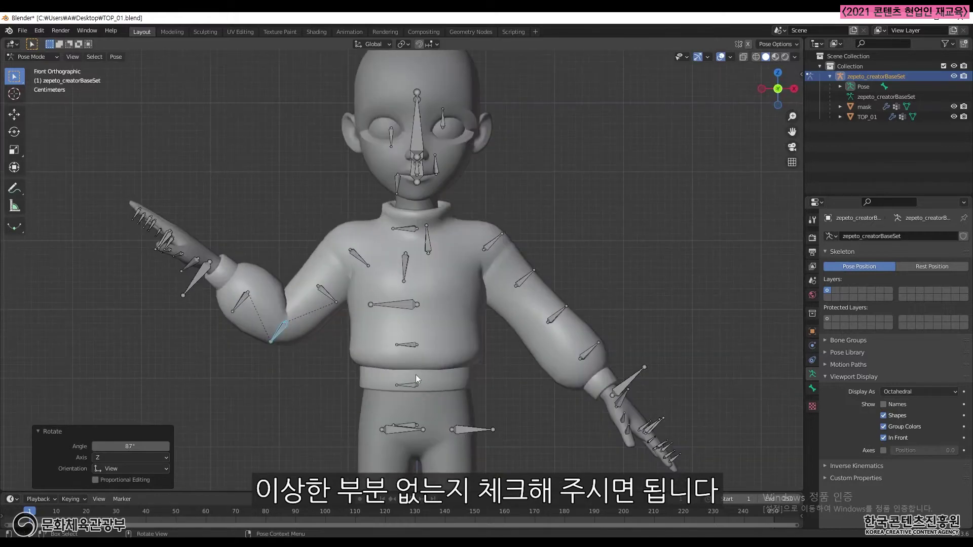
{"action": "key", "text": "ctrl+z"}
Test-rotate the left hand bone at the wrist to check the sweater's cuff, and cancel the rotation.
{"action": "middle_click_drag", "start_coordinate": [503, 331], "coordinate": [504, 256], "text": "shift"}
{"action": "left_click", "coordinate": [616, 323]}
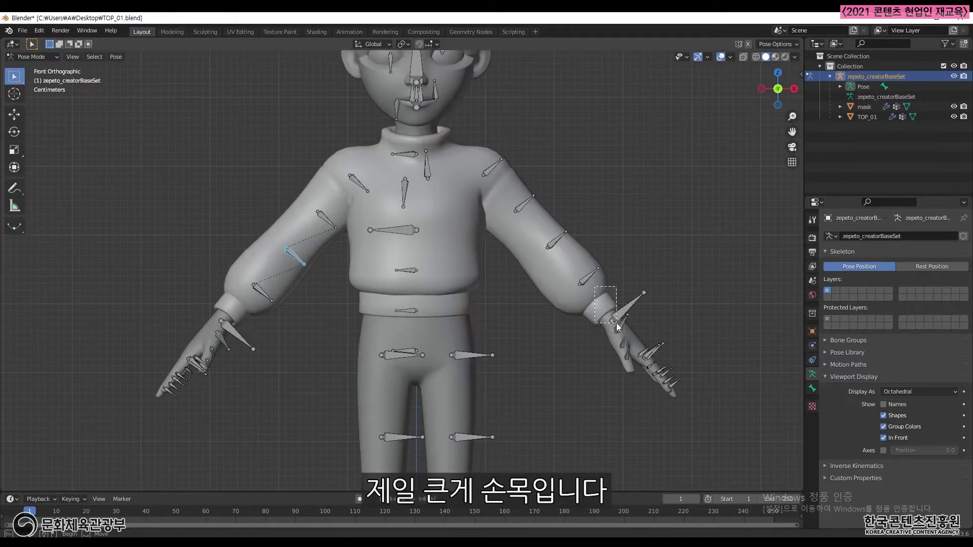
{"action": "key", "text": "r"}
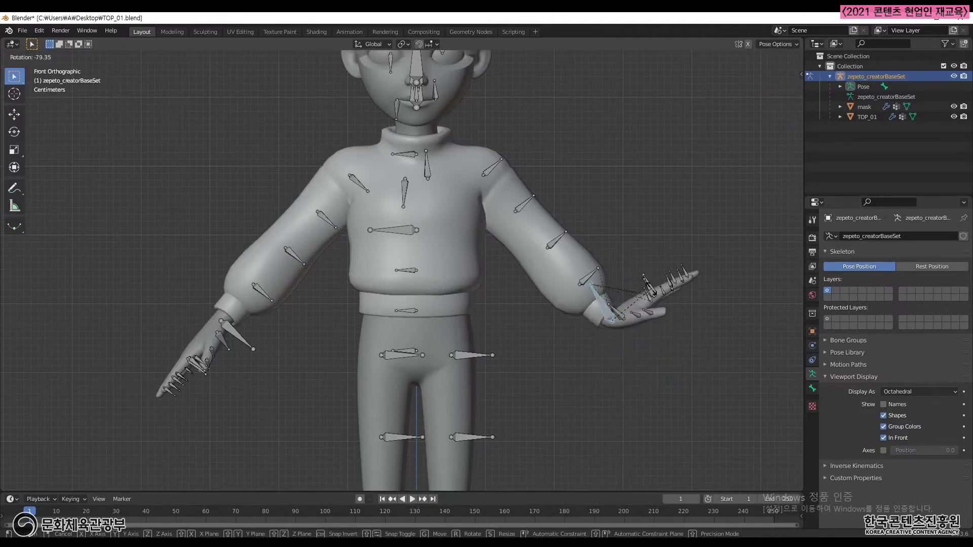
{"action": "key", "text": "Escape"}
Test-rotate the neck bone by -22.6° and inspect how the sweater's collar follows up close.
{"action": "middle_click_drag", "start_coordinate": [458, 198], "coordinate": [411, 245], "text": "shift"}
{"action": "left_click_drag", "start_coordinate": [389, 219], "coordinate": [426, 256]}
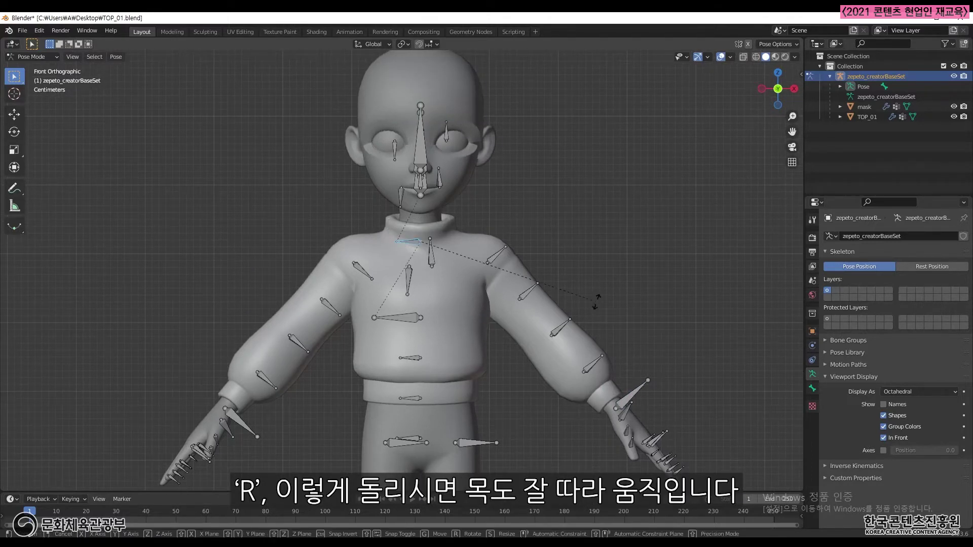
{"action": "key", "text": "r"}
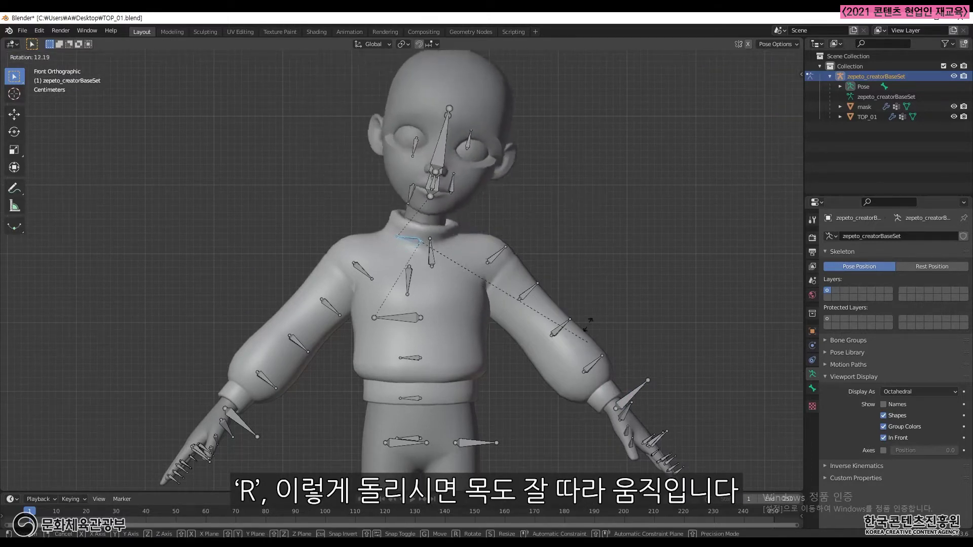
{"action": "left_click", "coordinate": [571, 234]}
{"action": "middle_click_drag", "start_coordinate": [467, 279], "coordinate": [494, 304]}
{"action": "scroll", "coordinate": [370, 361], "scroll_direction": "up", "scroll_amount": 4}
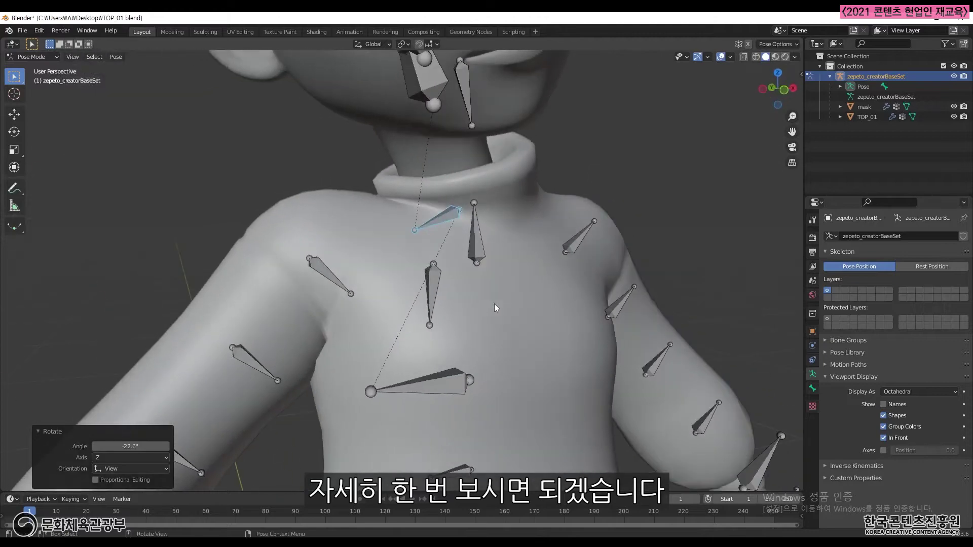
{"action": "key", "text": "KP_1"}
Test-rotate the lowest spine bone by 17.6°, inspect the sweater around the waist for clipping, and undo the rotation.
{"action": "scroll", "coordinate": [506, 314], "scroll_direction": "down", "scroll_amount": 3}
{"action": "scroll", "coordinate": [518, 319], "scroll_direction": "up", "scroll_amount": 1}
{"action": "middle_click_drag", "start_coordinate": [509, 348], "coordinate": [488, 206], "text": "shift"}
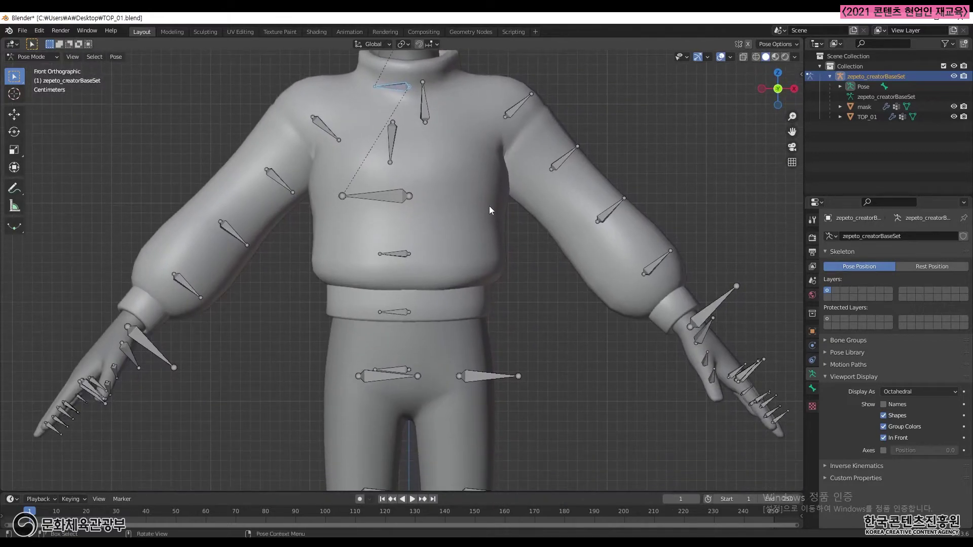
{"action": "left_click", "coordinate": [395, 311]}
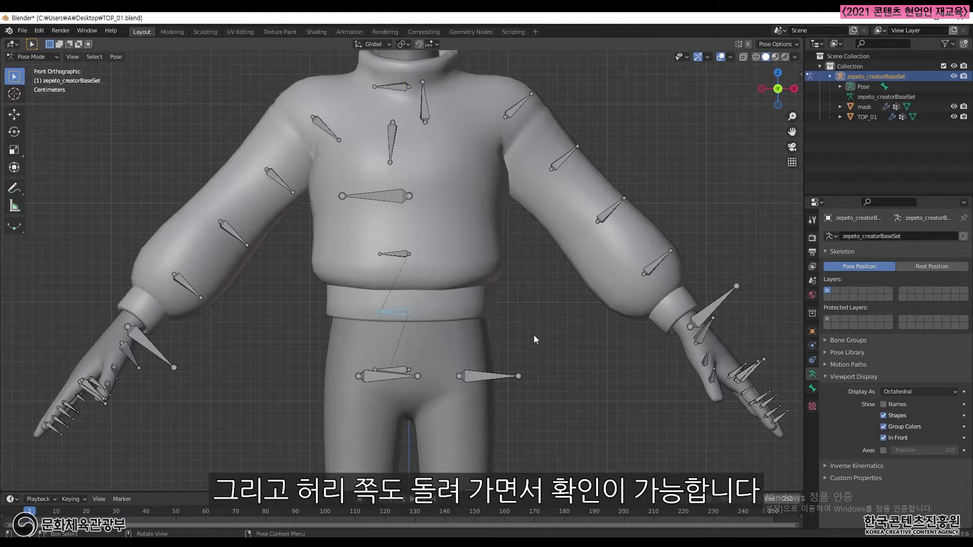
{"action": "key", "text": "r"}
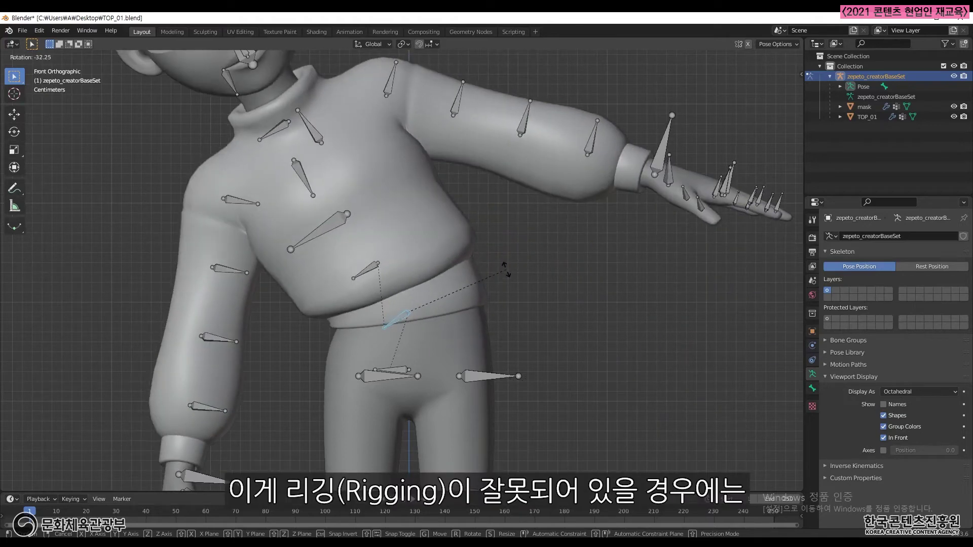
{"action": "left_click", "coordinate": [529, 380]}
{"action": "middle_click_drag", "start_coordinate": [529, 381], "coordinate": [452, 338]}
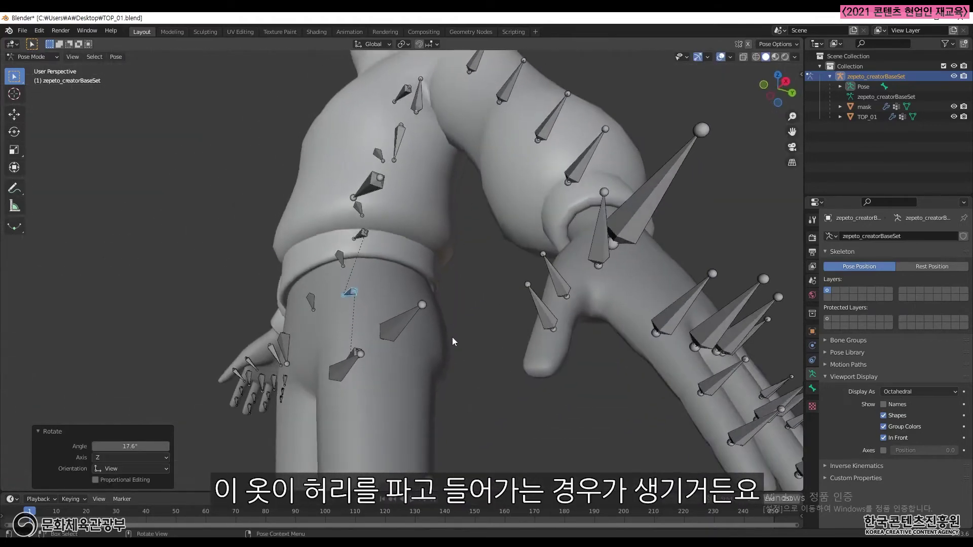
{"action": "middle_click_drag", "start_coordinate": [406, 258], "coordinate": [458, 328]}
{"action": "key", "text": "KP_1"}
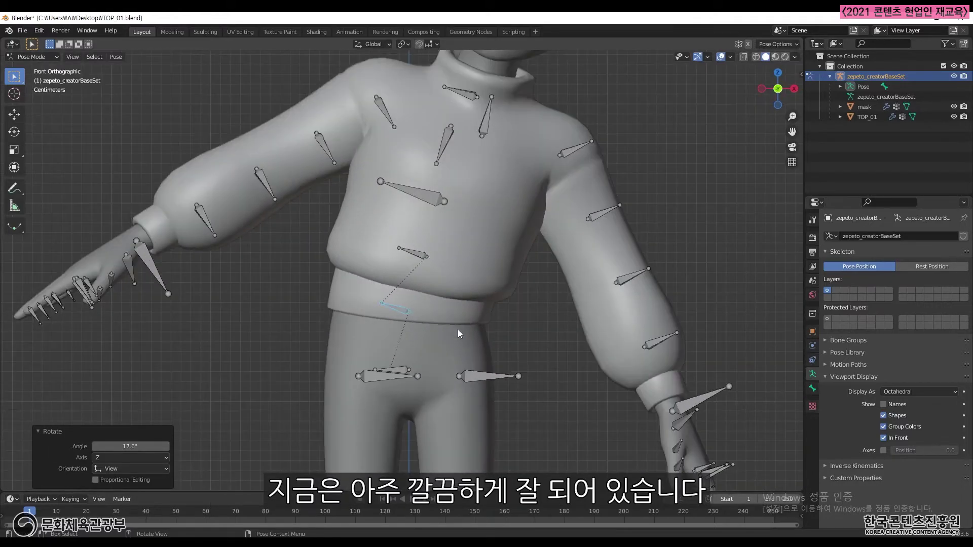
{"action": "key", "text": "ctrl+z"}
Deselect the spine bone and return the armature from Pose Mode to Object Mode.
{"action": "scroll", "coordinate": [521, 278], "scroll_direction": "up", "scroll_amount": 3}
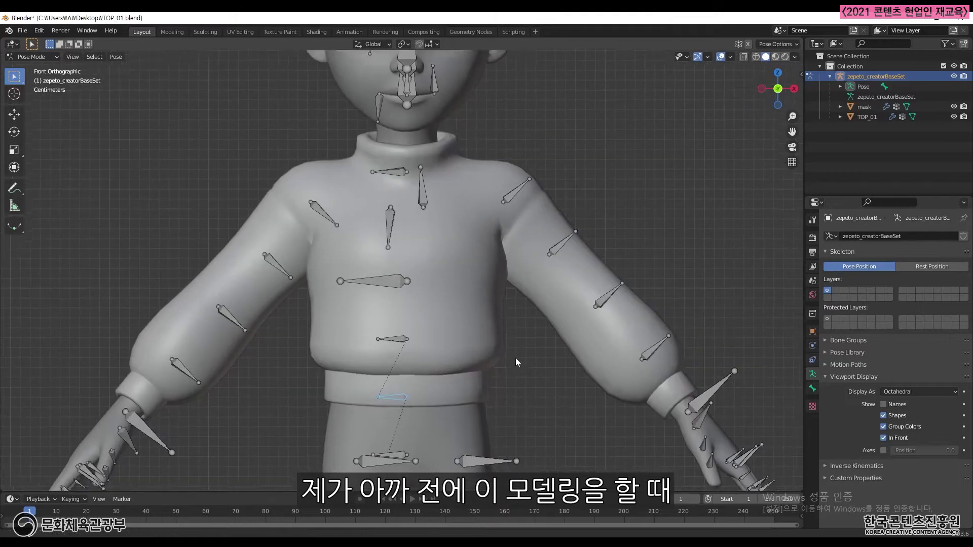
{"action": "scroll", "coordinate": [518, 361], "scroll_direction": "down", "scroll_amount": 1}
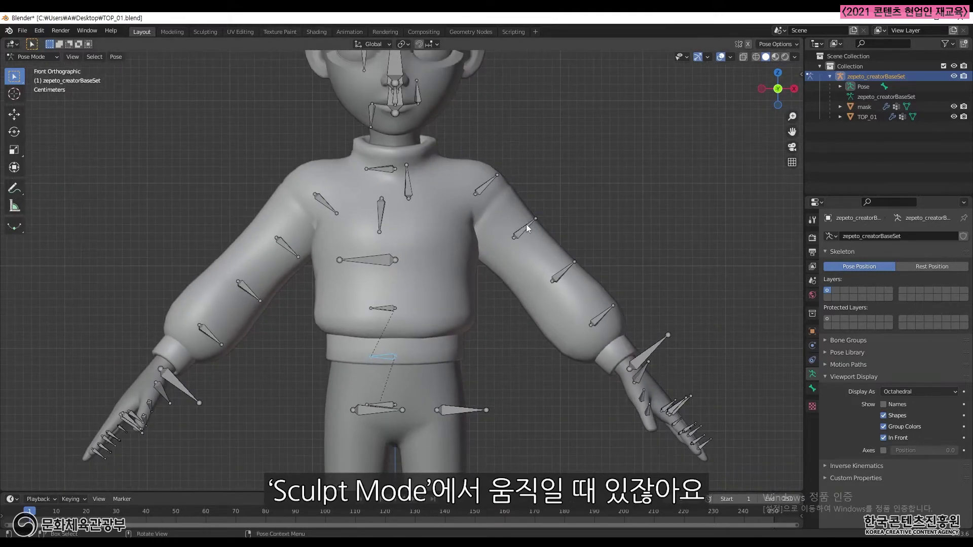
{"action": "scroll", "coordinate": [525, 307], "scroll_direction": "up", "scroll_amount": 2}
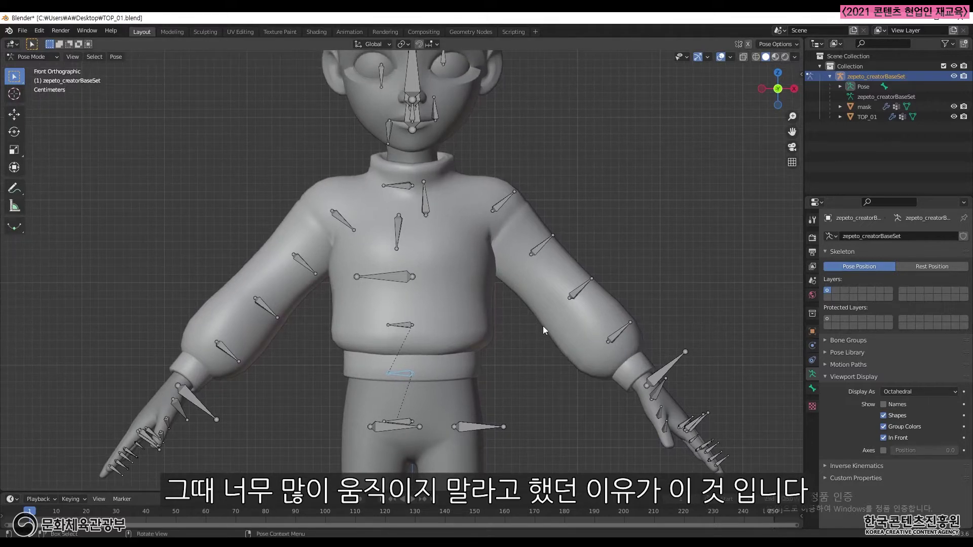
{"action": "left_click", "coordinate": [521, 332]}
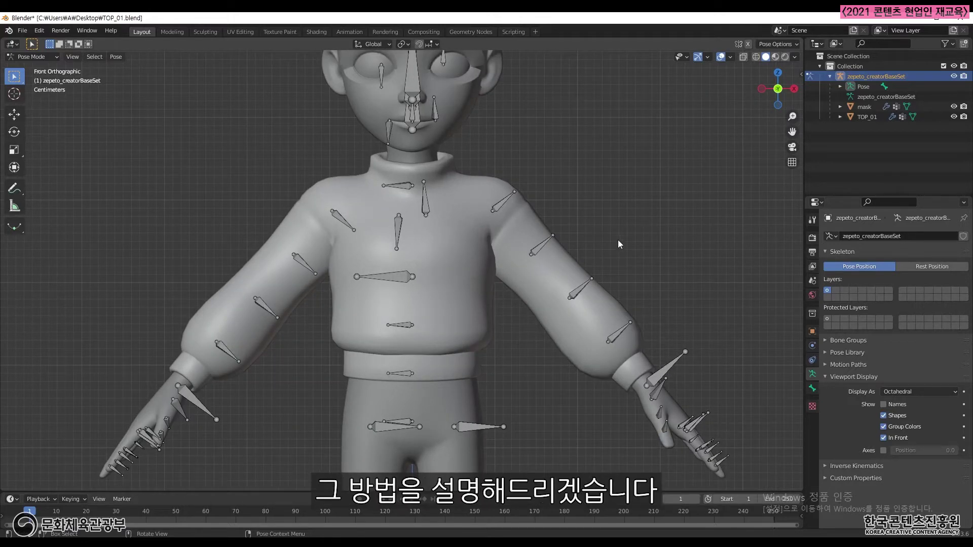
{"action": "left_click", "coordinate": [35, 56]}
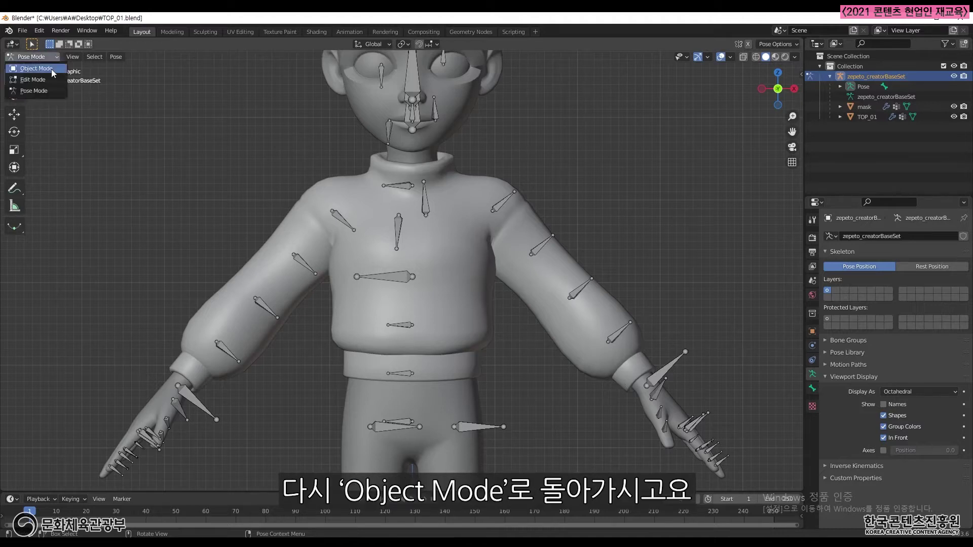
{"action": "left_click", "coordinate": [50, 69]}
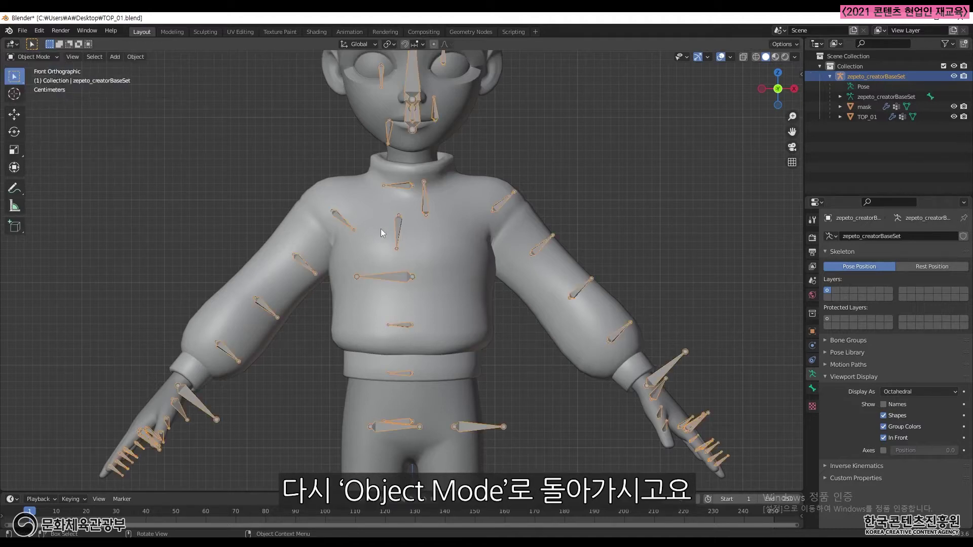
Select the armature, add the TOP_01 sweater as the active object, and switch to Weight Paint mode.
{"action": "left_click", "coordinate": [428, 217]}
{"action": "left_click", "coordinate": [424, 209], "text": "shift"}
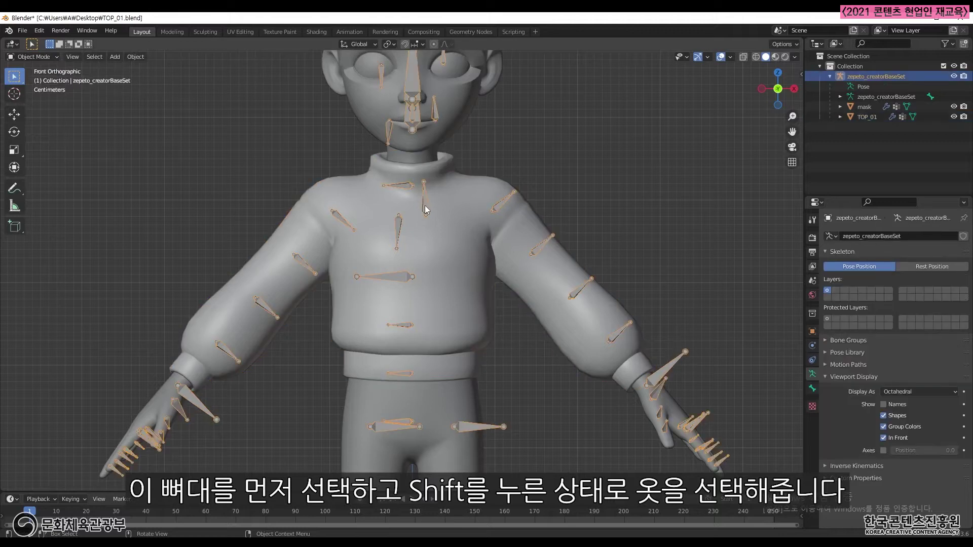
{"action": "left_click", "coordinate": [452, 249], "text": "shift"}
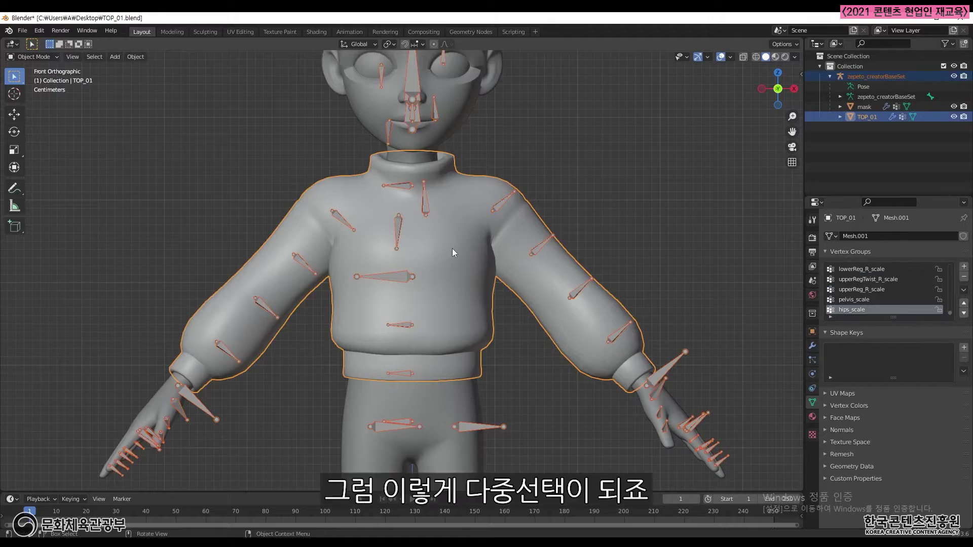
{"action": "left_click", "coordinate": [46, 59]}
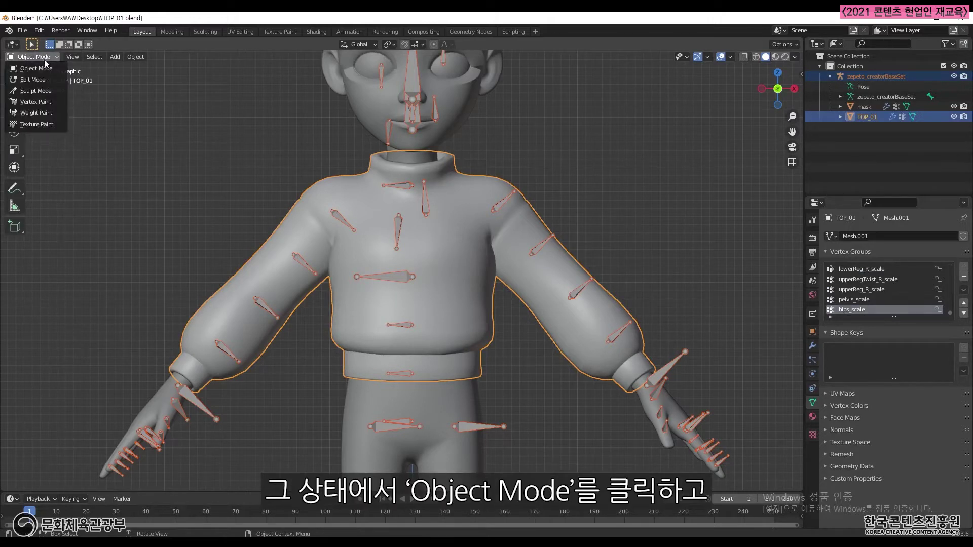
{"action": "left_click", "coordinate": [49, 115]}
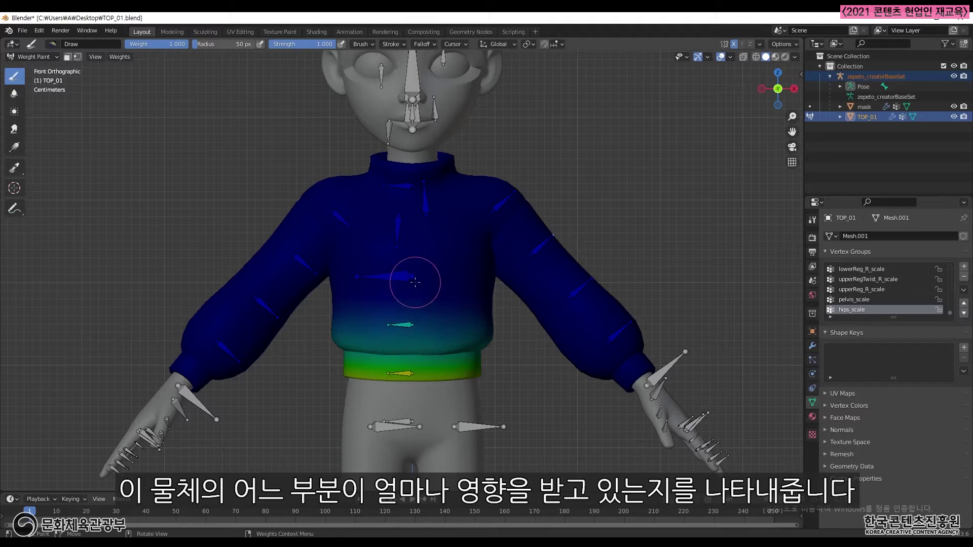
Examine the hips_scale weight colours on the sweater from the hem up to the chest.
{"action": "middle_click_drag", "start_coordinate": [499, 375], "coordinate": [515, 375]}
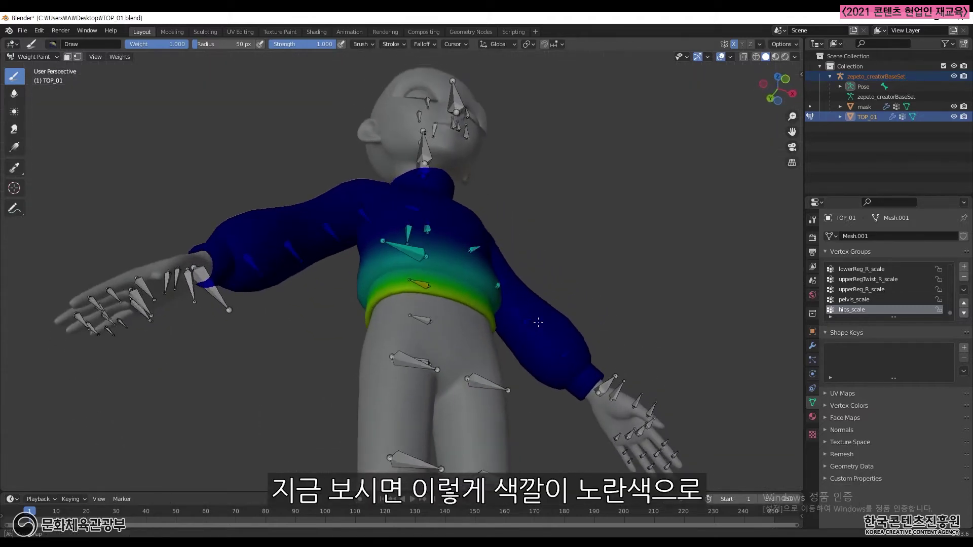
{"action": "scroll", "coordinate": [515, 376], "scroll_direction": "up", "scroll_amount": 4}
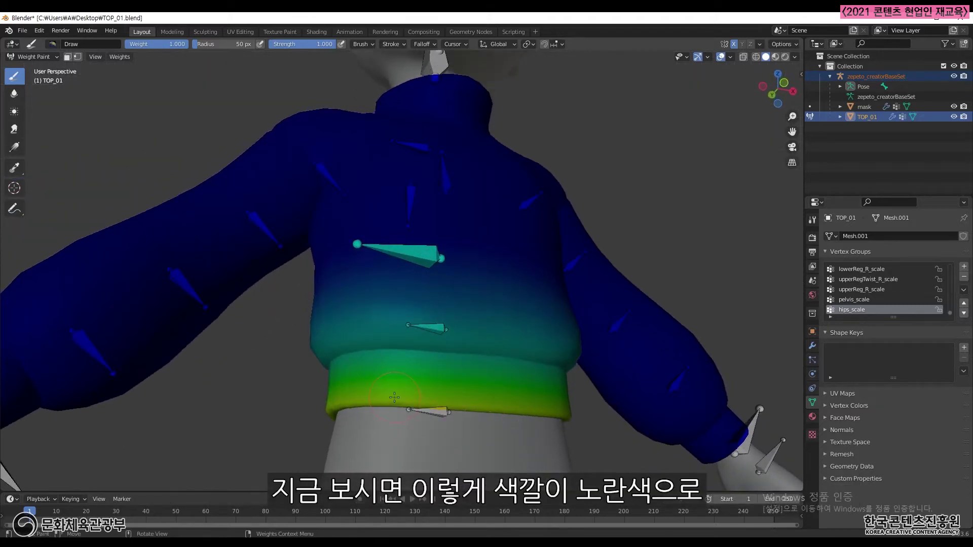
{"action": "mouse_move", "coordinate": [525, 420]}
{"action": "middle_mouse_down", "text": "shift"}
{"action": "mouse_move", "coordinate": [501, 383]}
{"action": "mouse_move", "coordinate": [469, 401]}
{"action": "middle_mouse_up", "text": "shift"}
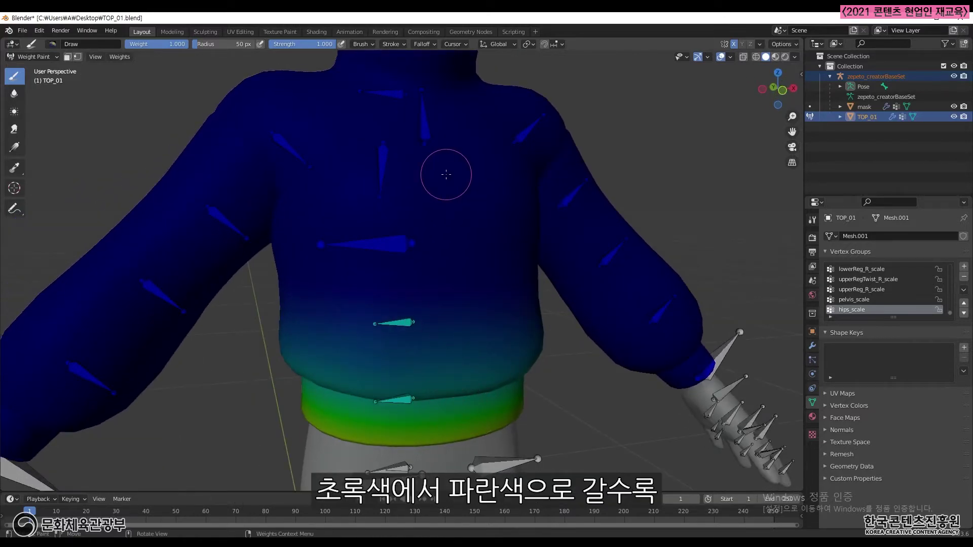
{"action": "scroll", "coordinate": [448, 202], "scroll_direction": "down", "scroll_amount": 5}
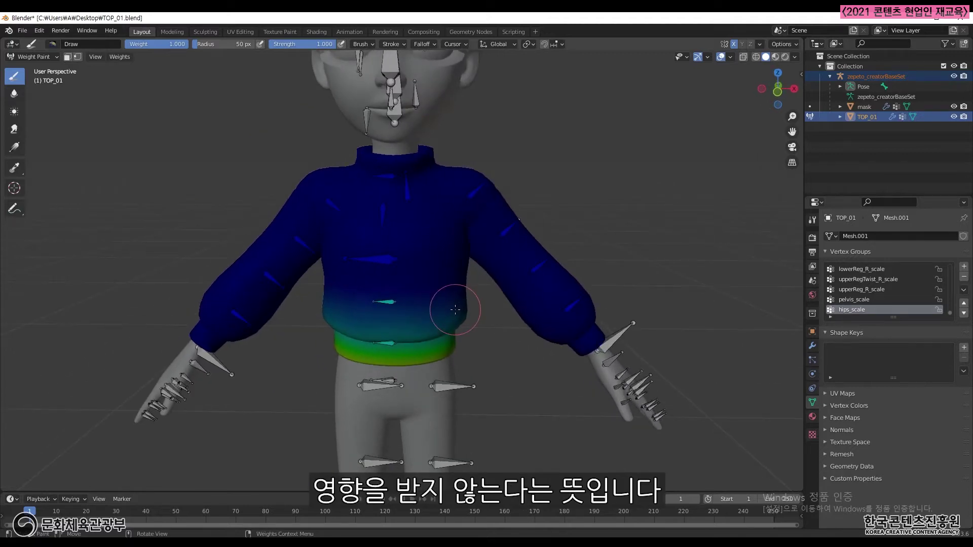
{"action": "key", "text": "KP_1"}
{"action": "scroll", "coordinate": [455, 310], "scroll_direction": "up", "scroll_amount": 4}
{"action": "middle_click_drag", "start_coordinate": [492, 370], "coordinate": [492, 372], "text": "shift"}
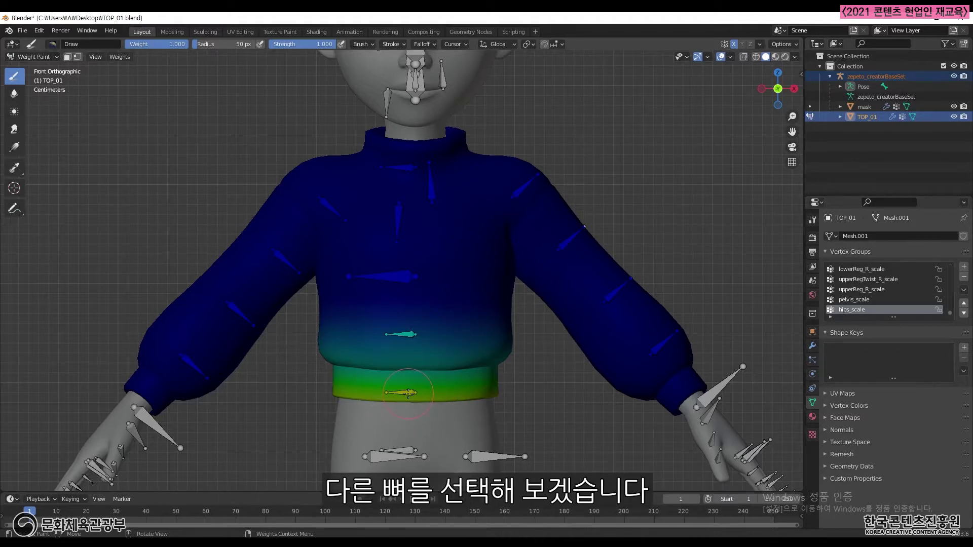
Display the upperArm_L_scale weights by picking the left upper arm bone, and look through the sweater's vertex groups.
{"action": "left_click", "coordinate": [520, 193], "text": "ctrl"}
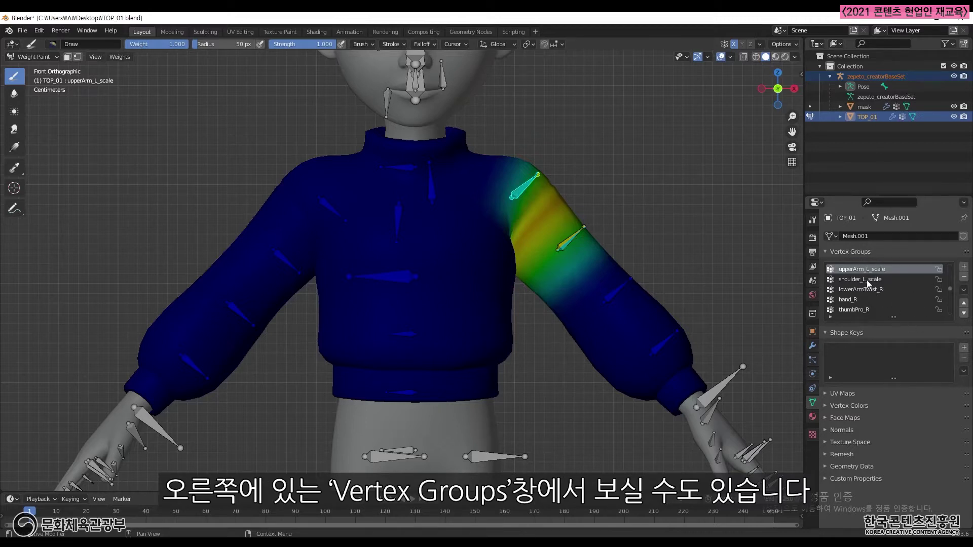
{"action": "scroll", "coordinate": [867, 284], "scroll_direction": "down", "scroll_amount": 5}
{"action": "scroll", "coordinate": [875, 289], "scroll_direction": "down", "scroll_amount": 4}
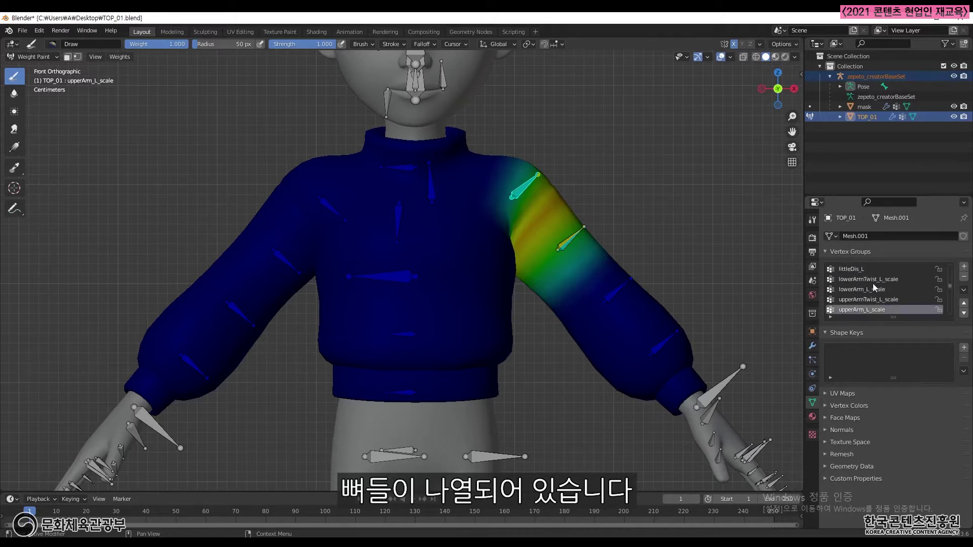
{"action": "scroll", "coordinate": [873, 284], "scroll_direction": "down", "scroll_amount": 3}
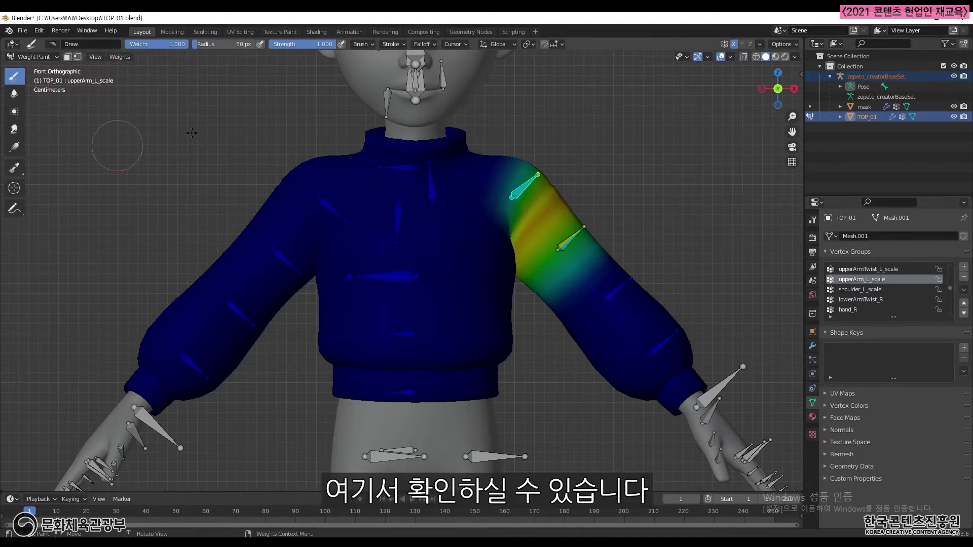
Set the weight paint Draw brush to a weight of 0.391 and a radius of 81 px.
{"action": "scroll", "coordinate": [577, 340], "scroll_direction": "down", "scroll_amount": 1}
{"action": "mouse_move", "coordinate": [577, 340]}
{"action": "middle_mouse_down"}
{"action": "mouse_move", "coordinate": [488, 379]}
{"action": "mouse_move", "coordinate": [572, 358]}
{"action": "mouse_move", "coordinate": [575, 330]}
{"action": "middle_mouse_up"}
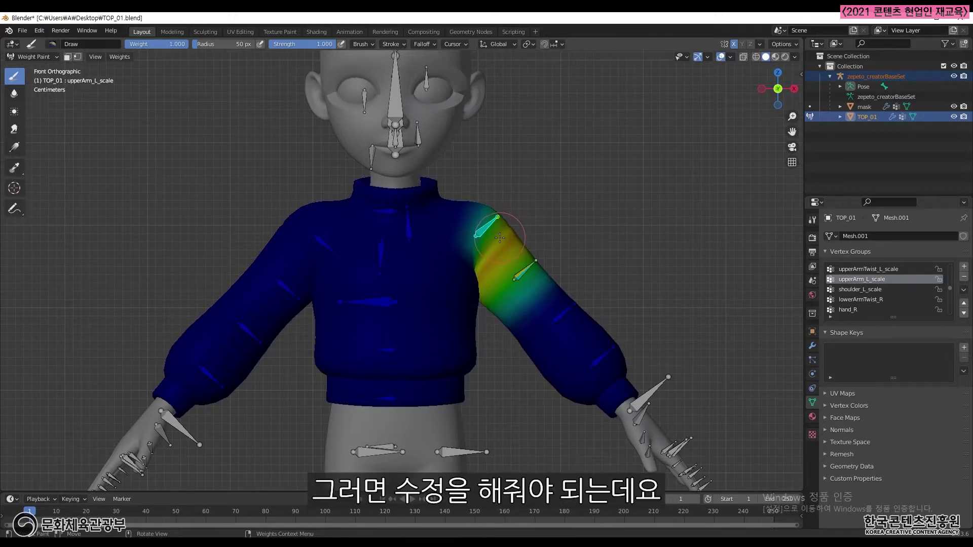
{"action": "scroll", "coordinate": [501, 243], "scroll_direction": "up", "scroll_amount": 1}
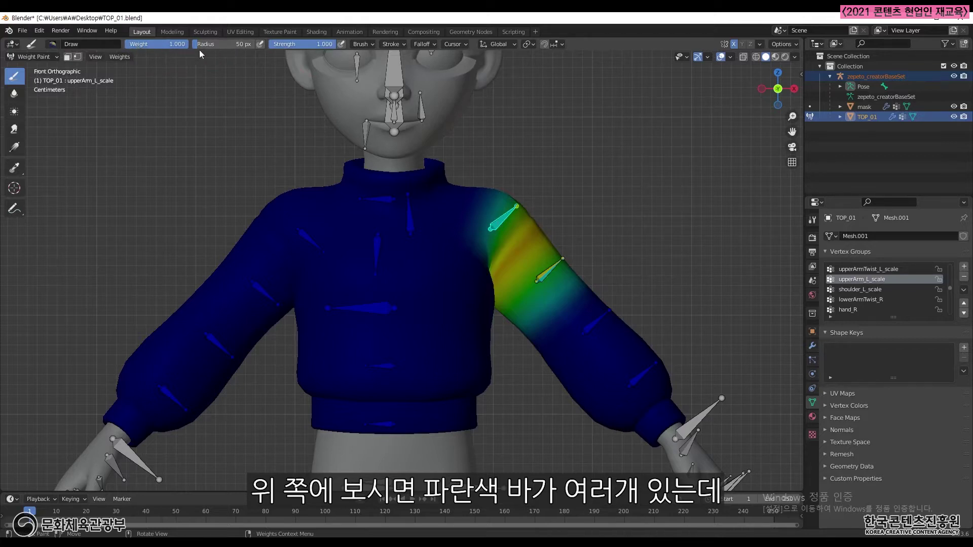
{"action": "left_click_drag", "start_coordinate": [177, 42], "coordinate": [151, 43]}
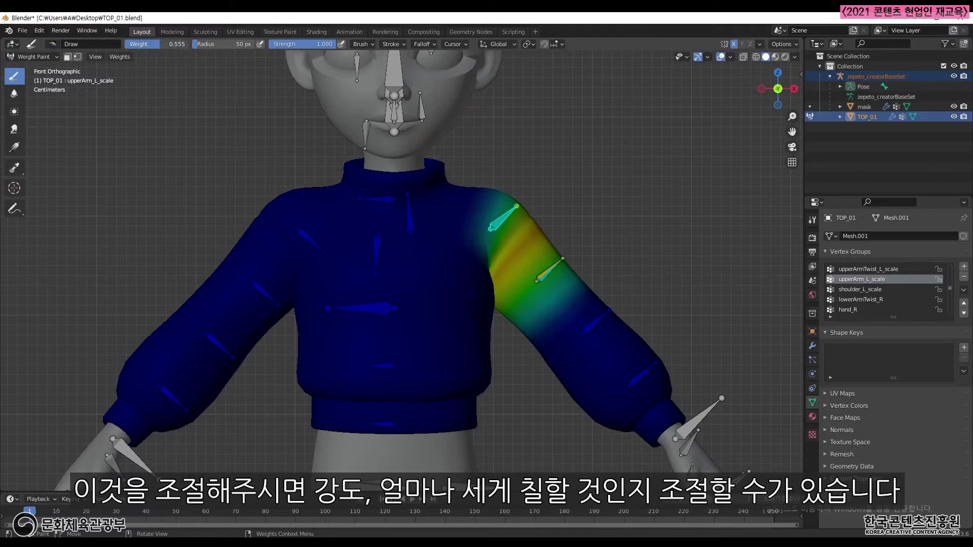
{"action": "mouse_move", "coordinate": [214, 46]}
{"action": "left_mouse_down"}
{"action": "mouse_move", "coordinate": [238, 46]}
{"action": "mouse_move", "coordinate": [221, 44]}
{"action": "left_mouse_up"}
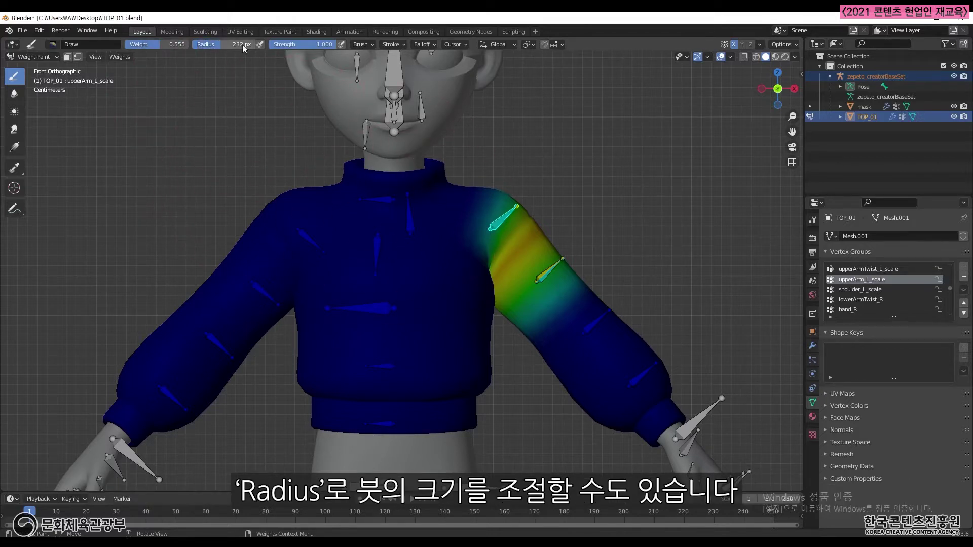
{"action": "left_click_drag", "start_coordinate": [242, 44], "coordinate": [223, 44]}
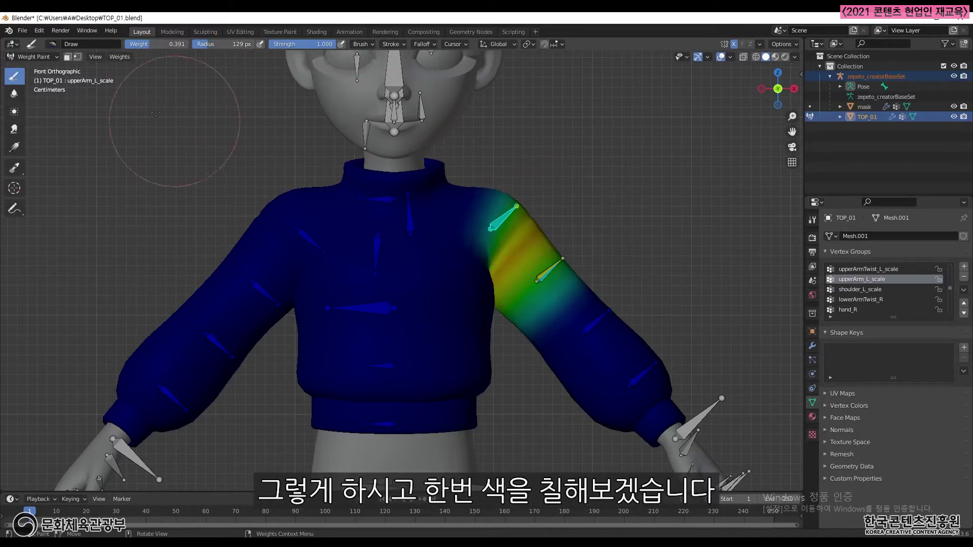
{"action": "left_click_drag", "start_coordinate": [204, 44], "coordinate": [193, 44]}
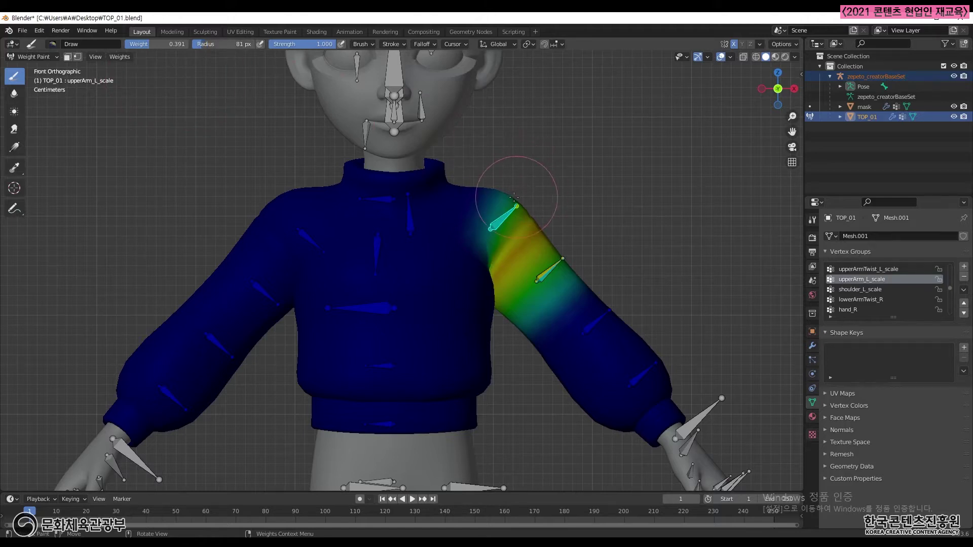
Try painting upperArm_L_scale weight on the sweater's left shoulder and undo the test stroke.
{"action": "left_click_drag", "start_coordinate": [505, 193], "coordinate": [488, 206]}
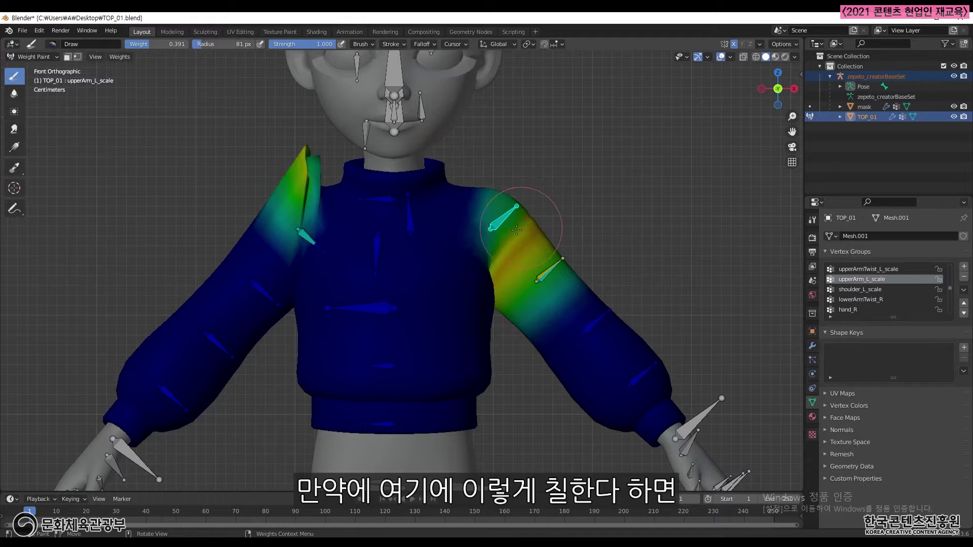
{"action": "key", "text": "ctrl+z"}
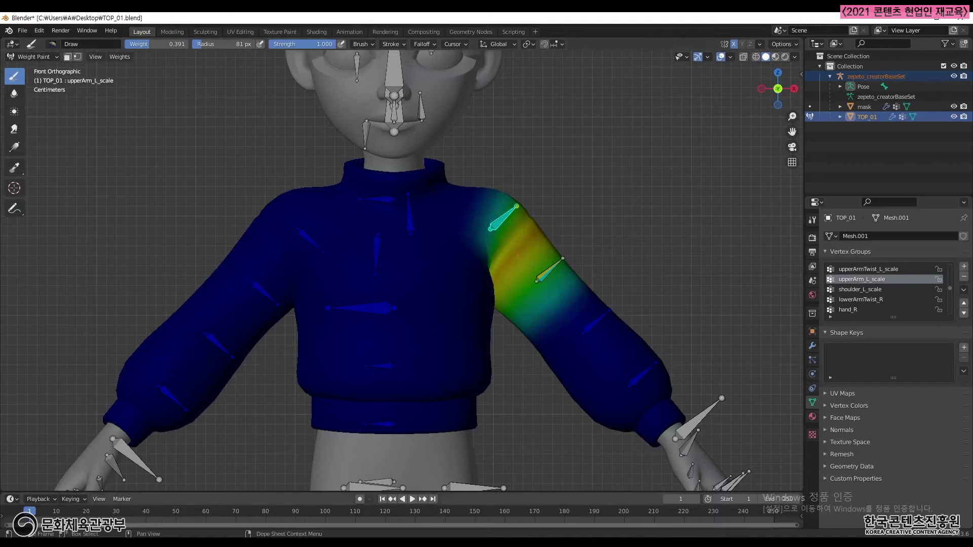
{"action": "left_click", "coordinate": [390, 244]}
{"action": "mouse_move", "coordinate": [388, 272]}
{"action": "left_mouse_down"}
{"action": "mouse_move", "coordinate": [378, 276]}
{"action": "mouse_move", "coordinate": [390, 283]}
{"action": "left_mouse_up"}
{"action": "middle_click_drag", "start_coordinate": [476, 316], "coordinate": [534, 286]}
{"action": "key", "text": "KP_1"}
{"action": "scroll", "coordinate": [397, 281], "scroll_direction": "down", "scroll_amount": 1}
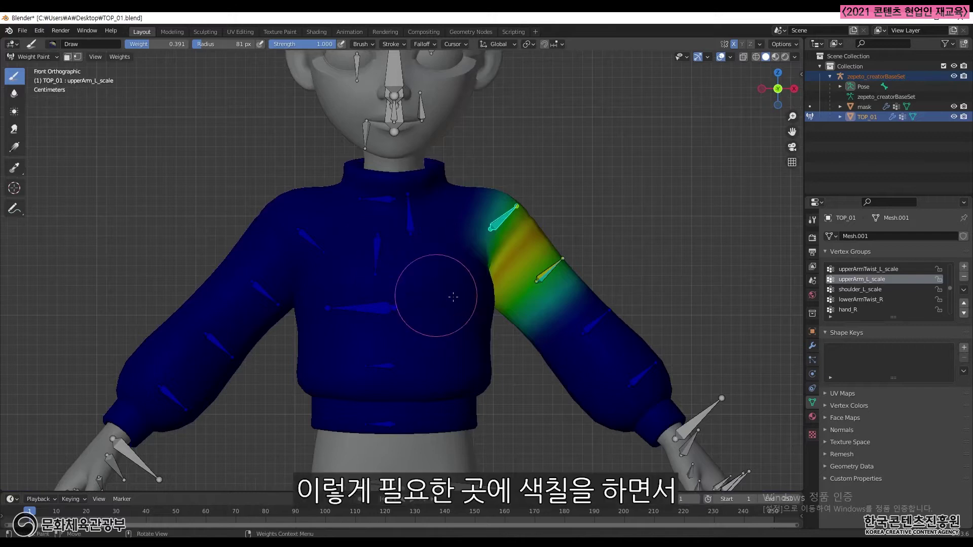
Display the sweater's shoulder_L_scale weights, and switch between the overlapping neck and neck_scale bones to compare their weights.
{"action": "middle_click_drag", "start_coordinate": [522, 317], "coordinate": [528, 275], "text": "shift"}
{"action": "mouse_move", "coordinate": [528, 274]}
{"action": "left_mouse_down"}
{"action": "mouse_move", "coordinate": [481, 178]}
{"action": "mouse_move", "coordinate": [582, 220]}
{"action": "mouse_move", "coordinate": [576, 231]}
{"action": "left_mouse_up"}
{"action": "middle_click_drag", "start_coordinate": [576, 231], "coordinate": [582, 252], "text": "shift"}
{"action": "mouse_move", "coordinate": [582, 252]}
{"action": "left_mouse_down"}
{"action": "mouse_move", "coordinate": [502, 244]}
{"action": "mouse_move", "coordinate": [552, 203]}
{"action": "mouse_move", "coordinate": [568, 206]}
{"action": "mouse_move", "coordinate": [576, 230]}
{"action": "left_mouse_up"}
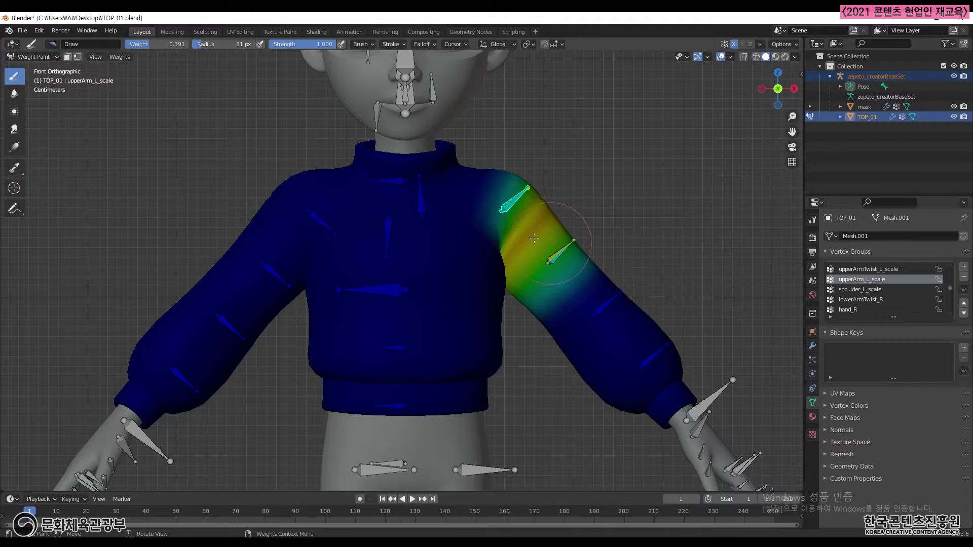
{"action": "left_click", "coordinate": [421, 201], "text": "ctrl"}
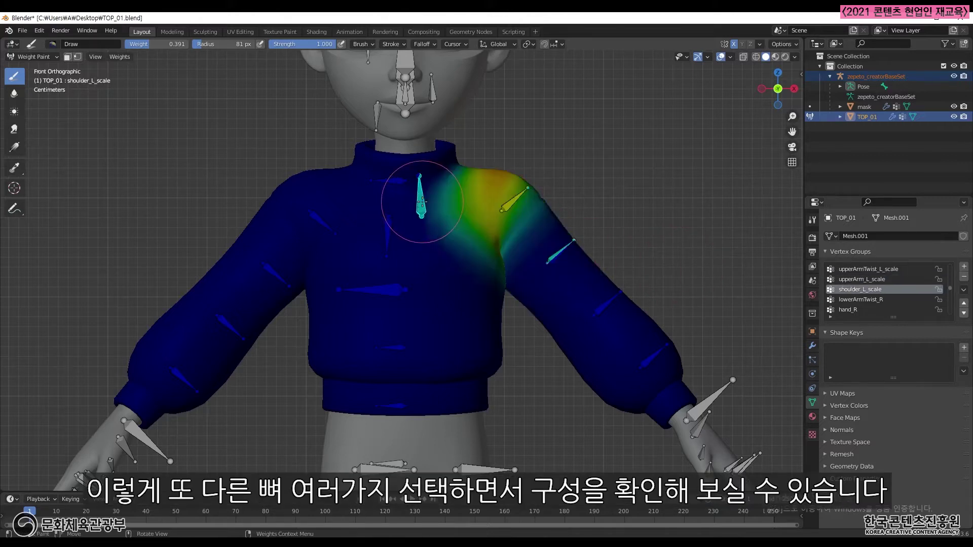
{"action": "left_click", "coordinate": [394, 183], "text": "ctrl"}
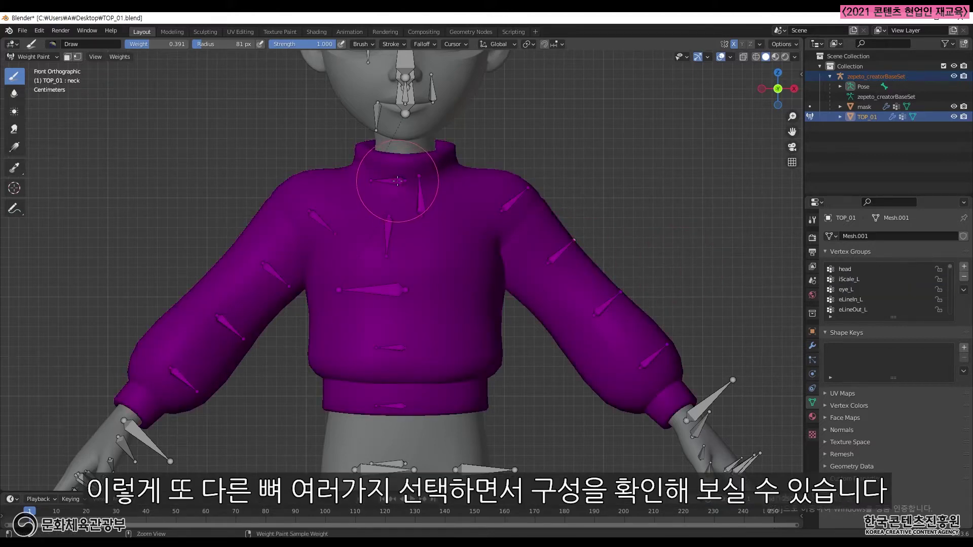
{"action": "left_click", "coordinate": [398, 181], "text": "ctrl"}
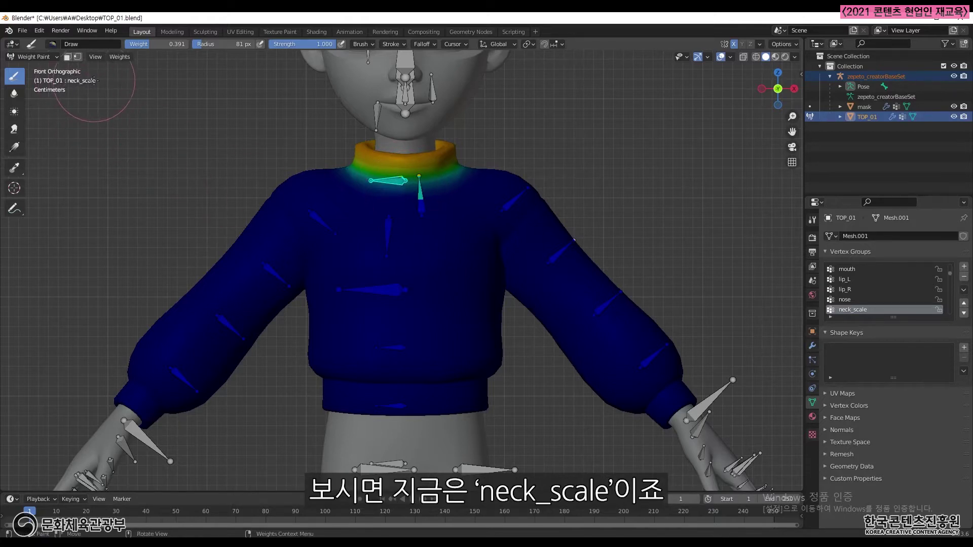
{"action": "left_click", "coordinate": [400, 181], "text": "ctrl"}
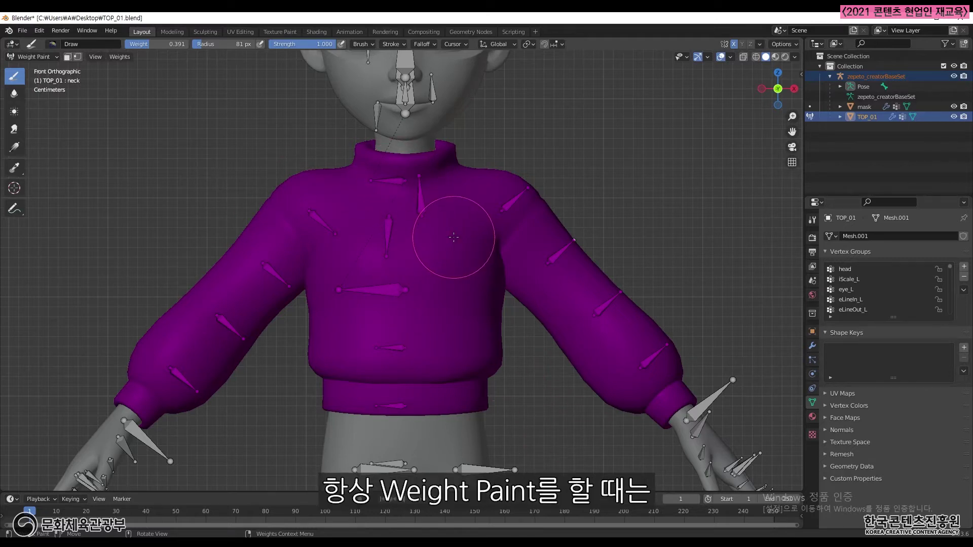
{"action": "left_click", "coordinate": [399, 183], "text": "ctrl"}
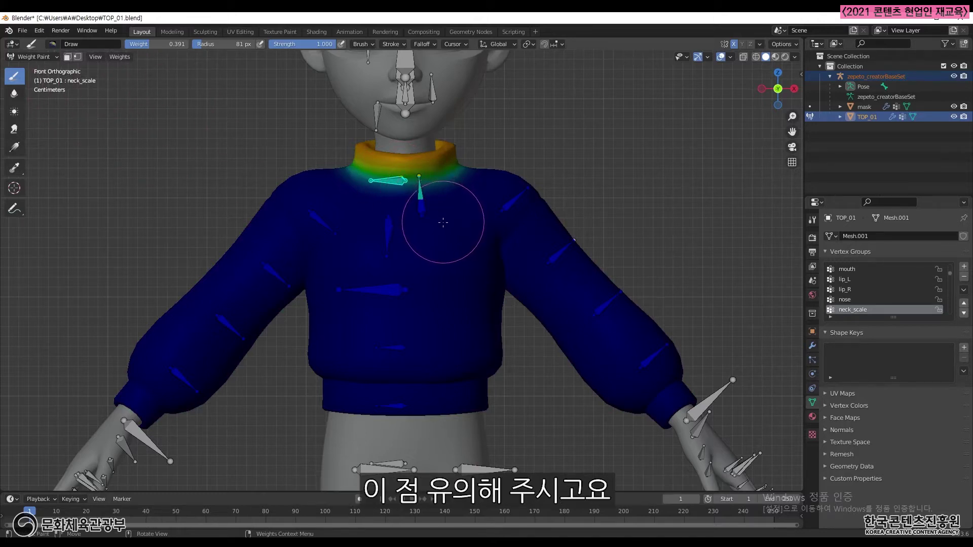
Check the torso weights by picking the chestUpper, chestUpper_scale, chest_scale and spine_scale bones in turn.
{"action": "left_click", "coordinate": [397, 291], "text": "ctrl"}
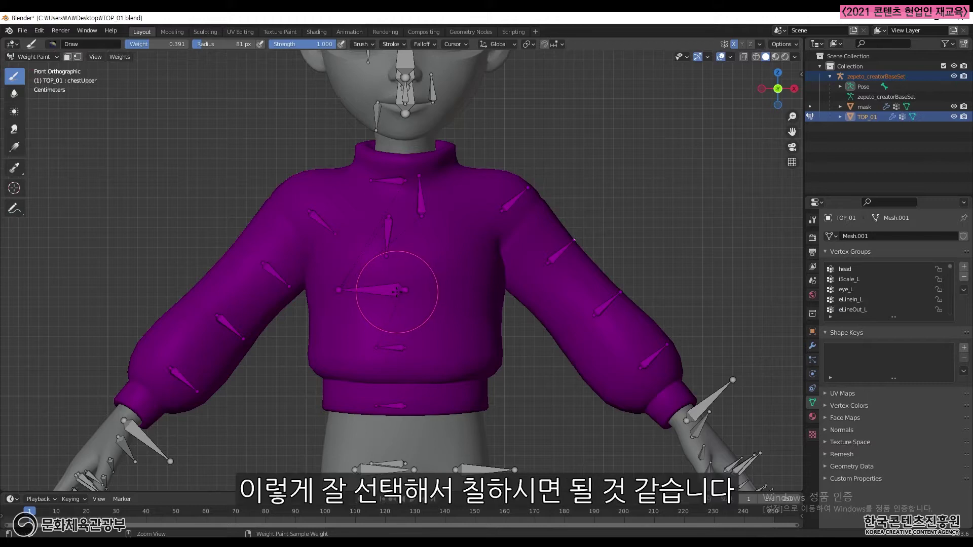
{"action": "left_click", "coordinate": [396, 291], "text": "ctrl"}
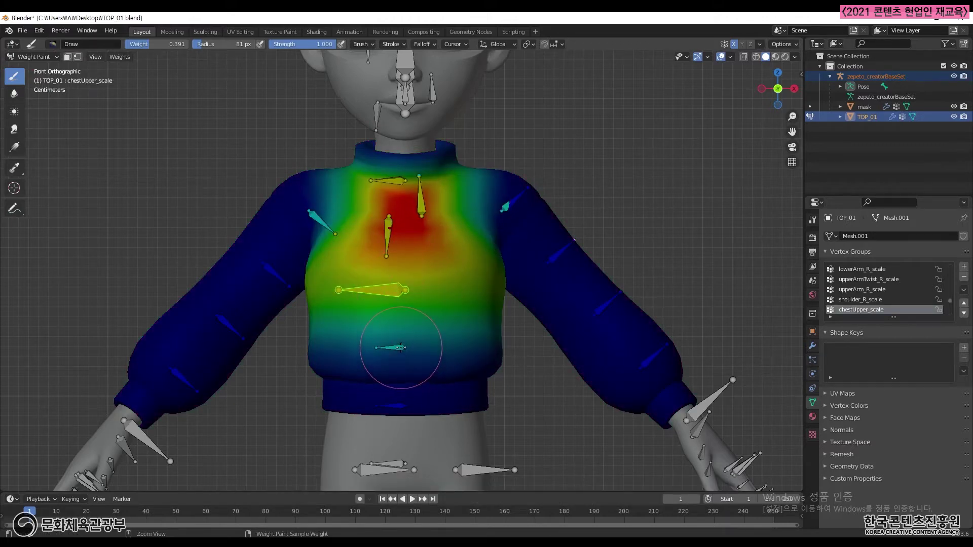
{"action": "left_click", "coordinate": [401, 348], "text": "ctrl"}
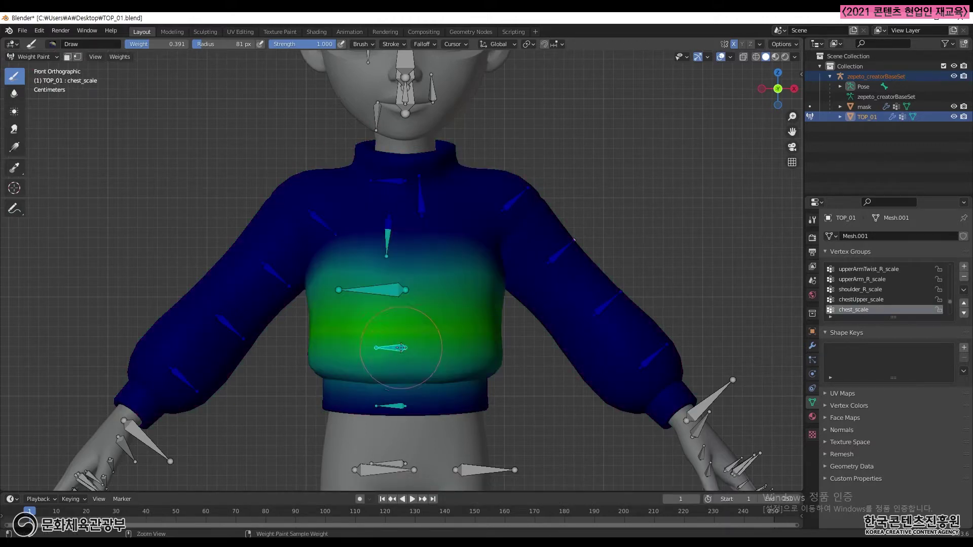
{"action": "left_click", "coordinate": [391, 404], "text": "ctrl"}
Check the right sleeve weights from upperArm_R_scale down to hand_R, and display the upperArm_L_scale weights again.
{"action": "left_click", "coordinate": [320, 220], "text": "ctrl"}
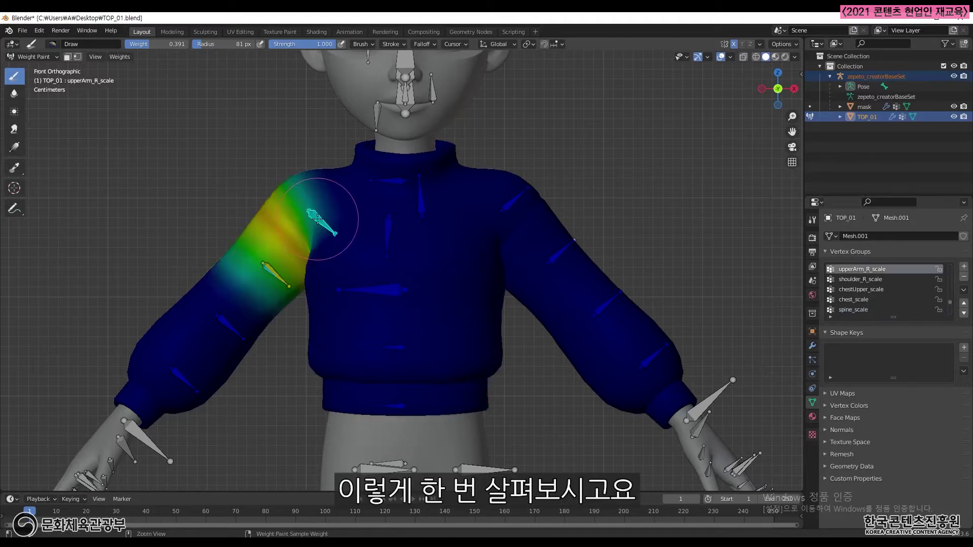
{"action": "left_click", "coordinate": [272, 272], "text": "ctrl"}
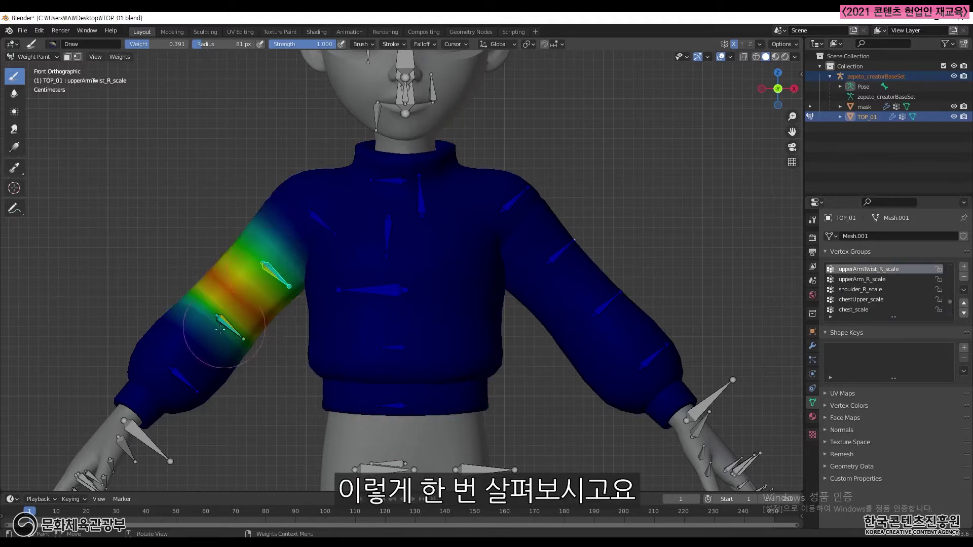
{"action": "left_click", "coordinate": [178, 376], "text": "ctrl"}
{"action": "left_click", "coordinate": [147, 441], "text": "ctrl"}
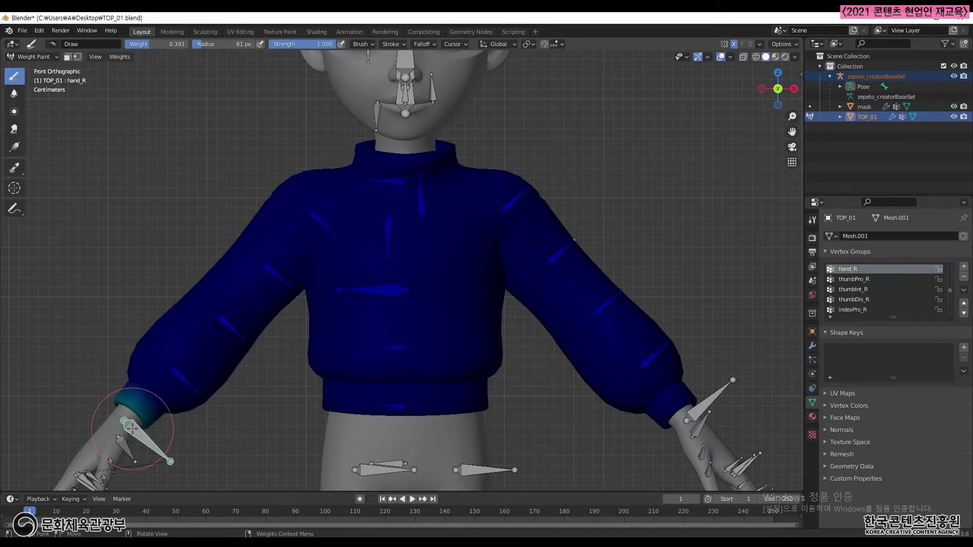
{"action": "left_click", "coordinate": [503, 203], "text": "ctrl"}
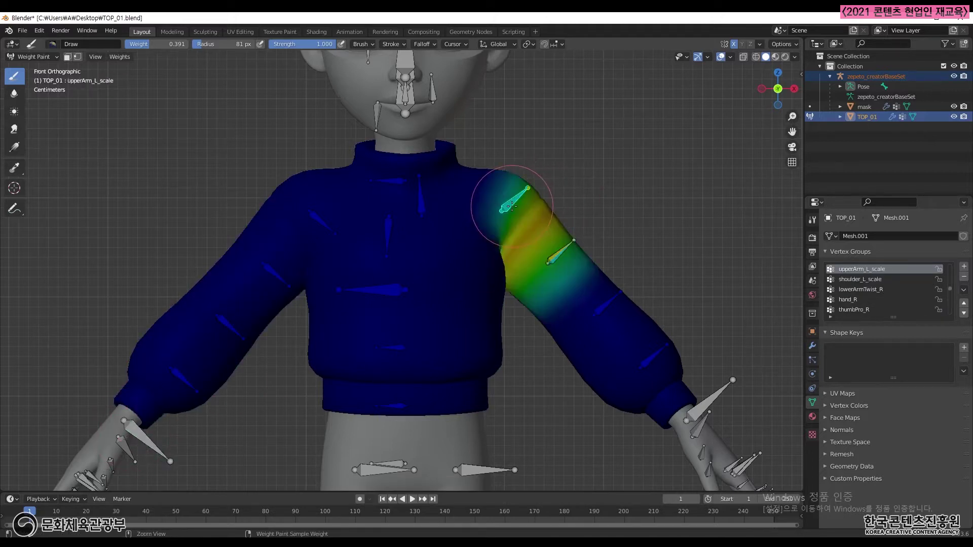
{"action": "scroll", "coordinate": [378, 231], "scroll_direction": "down", "scroll_amount": 2}
{"action": "scroll", "coordinate": [378, 231], "scroll_direction": "up", "scroll_amount": 2}
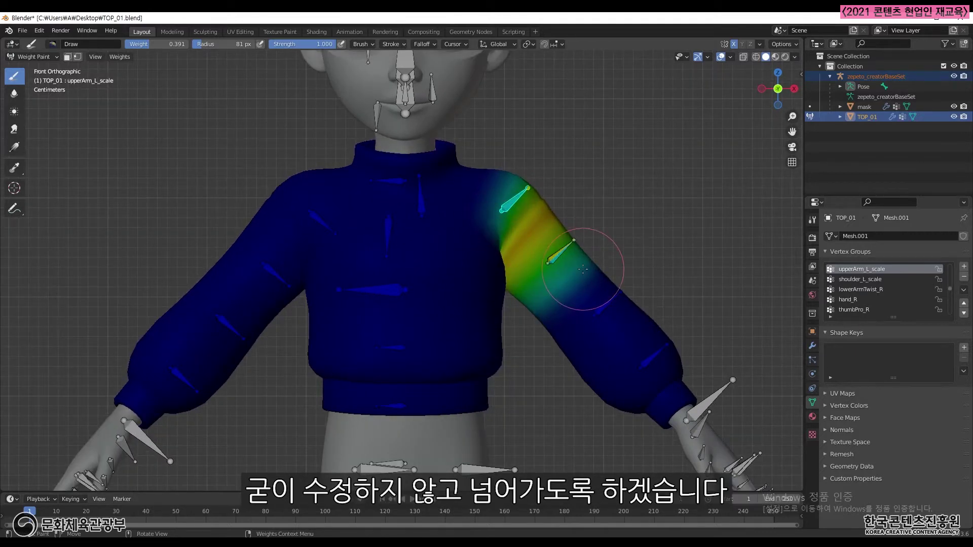
Return the TOP_01 sweater from Weight Paint to Object Mode.
{"action": "left_click", "coordinate": [47, 57]}
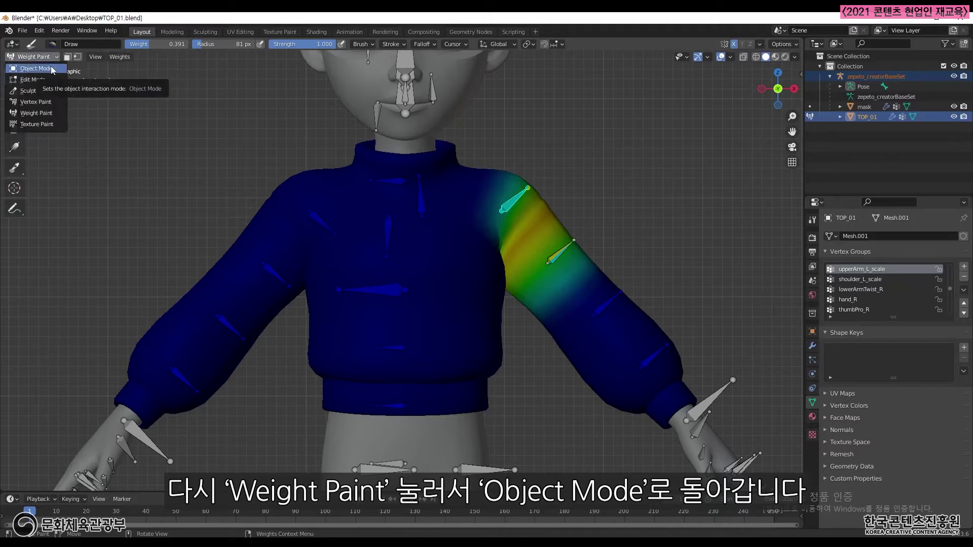
{"action": "left_click", "coordinate": [50, 68]}
{"action": "scroll", "coordinate": [415, 251], "scroll_direction": "down", "scroll_amount": 2}
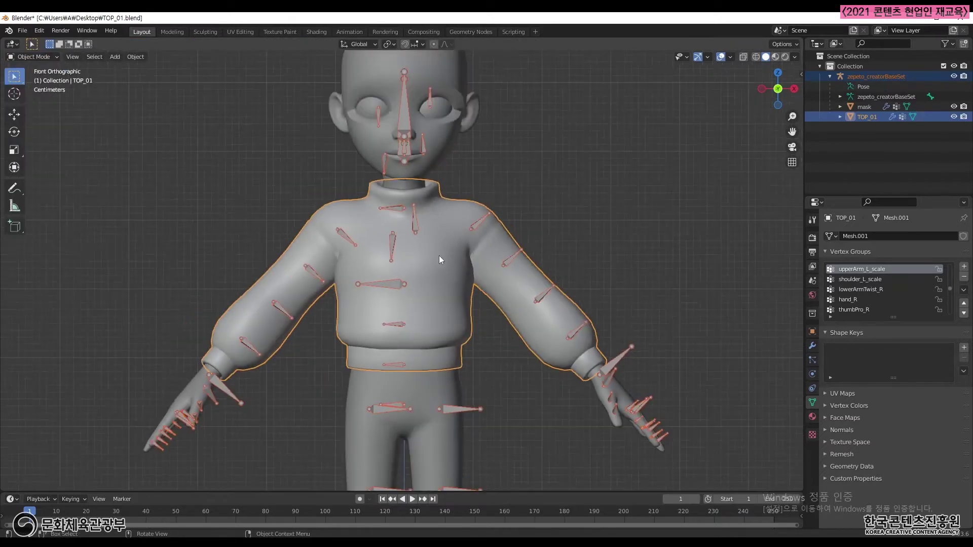
{"action": "scroll", "coordinate": [478, 256], "scroll_direction": "up", "scroll_amount": 1}
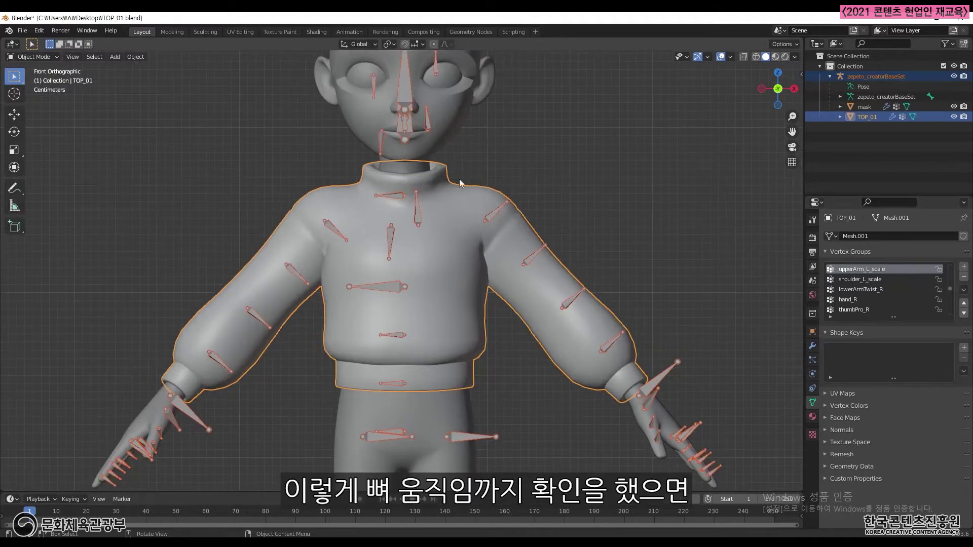
Select the zepeto_creatorBaseSet armature and switch it to Pose Mode.
{"action": "left_click", "coordinate": [497, 210]}
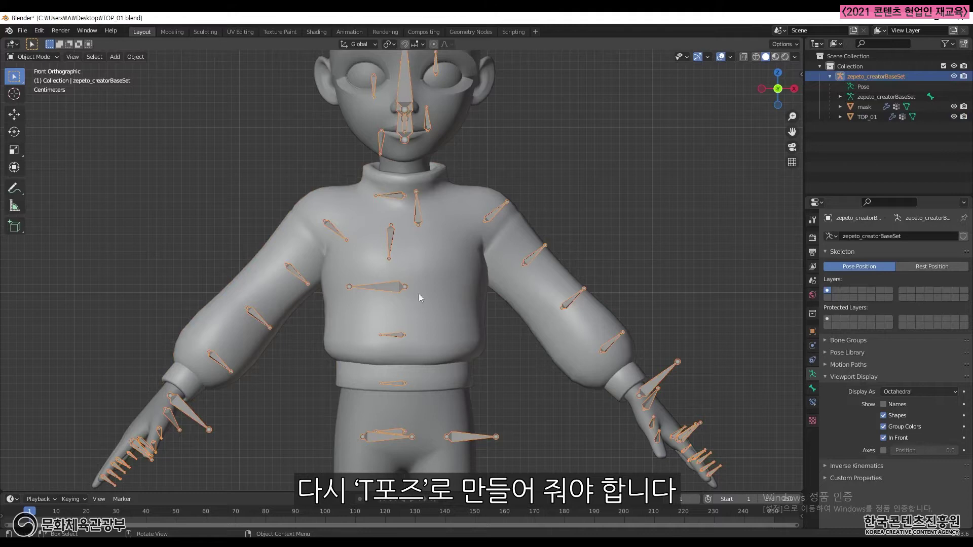
{"action": "left_click", "coordinate": [40, 56]}
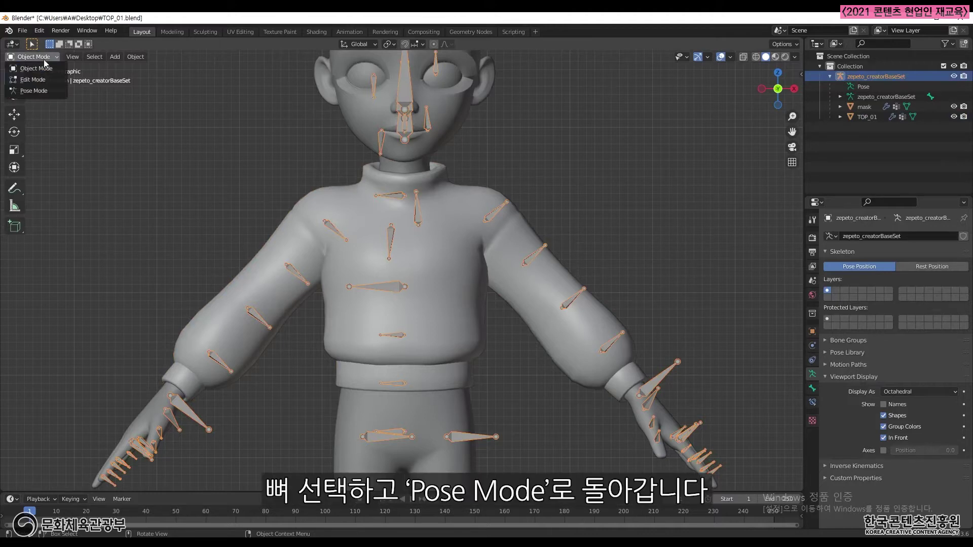
{"action": "left_click", "coordinate": [44, 91]}
{"action": "scroll", "coordinate": [370, 238], "scroll_direction": "down", "scroll_amount": 4}
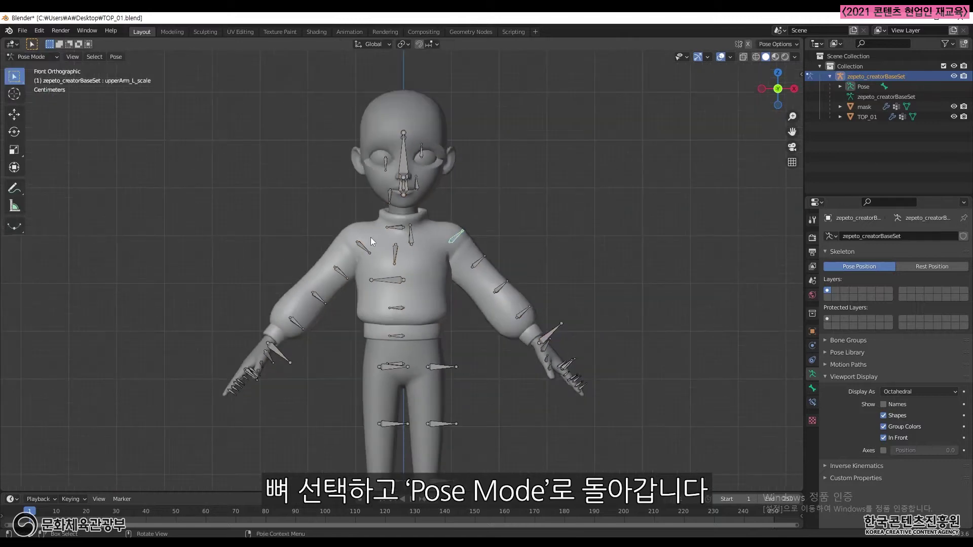
{"action": "scroll", "coordinate": [442, 238], "scroll_direction": "up", "scroll_amount": 2}
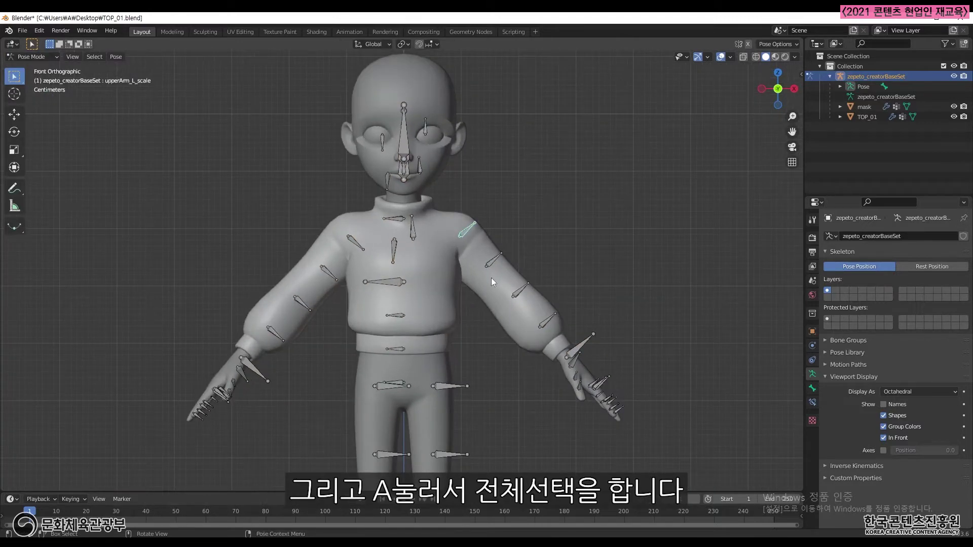
Select all bones and clear their rotation to restore the default T-pose.
{"action": "key", "text": "a"}
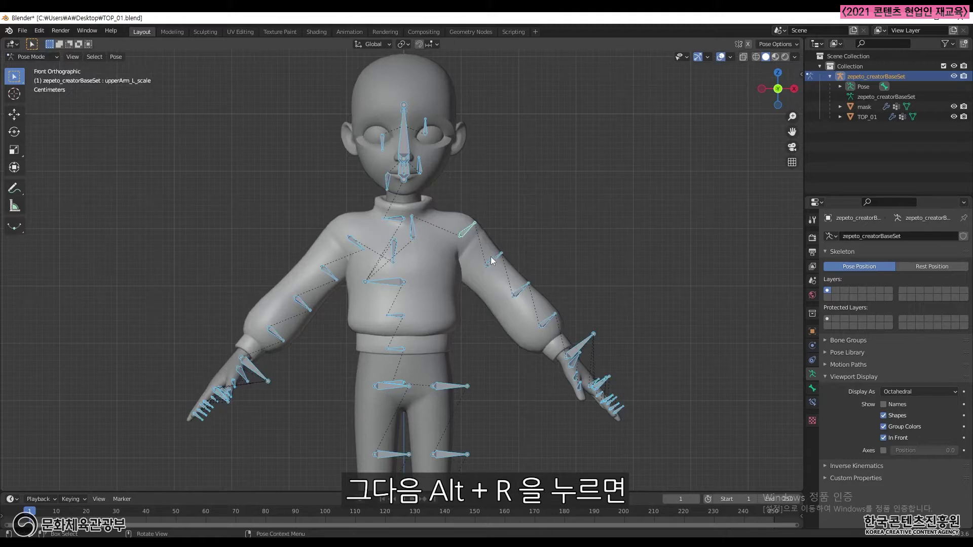
{"action": "key", "text": "alt+r"}
{"action": "key", "text": "alt+r"}
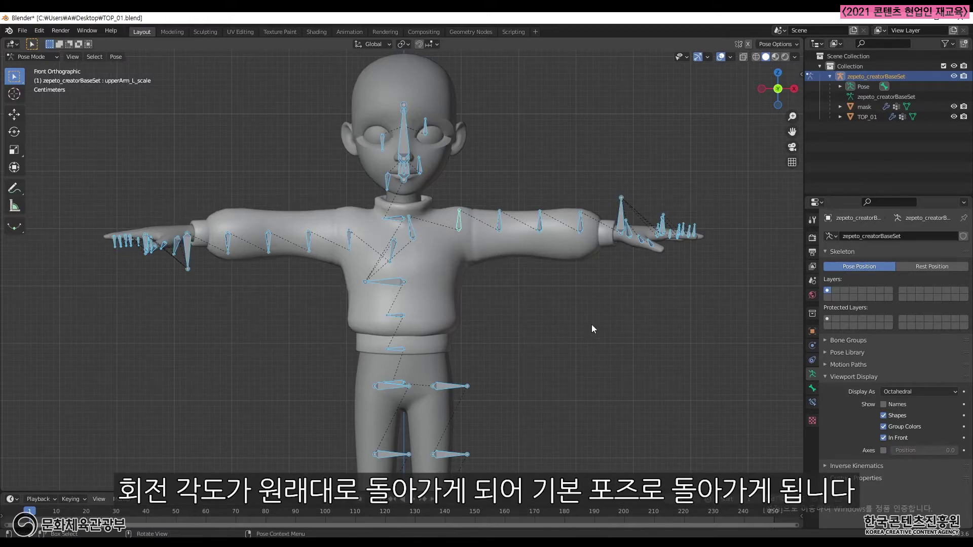
{"action": "middle_click_drag", "start_coordinate": [565, 303], "coordinate": [568, 327], "text": "shift"}
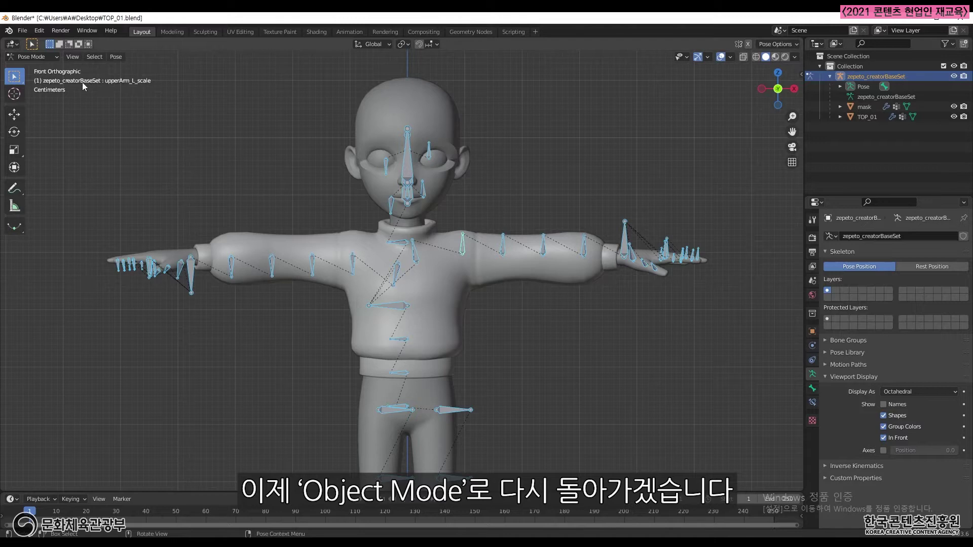
Switch the armature back to Object Mode and deselect everything.
{"action": "left_click", "coordinate": [41, 56]}
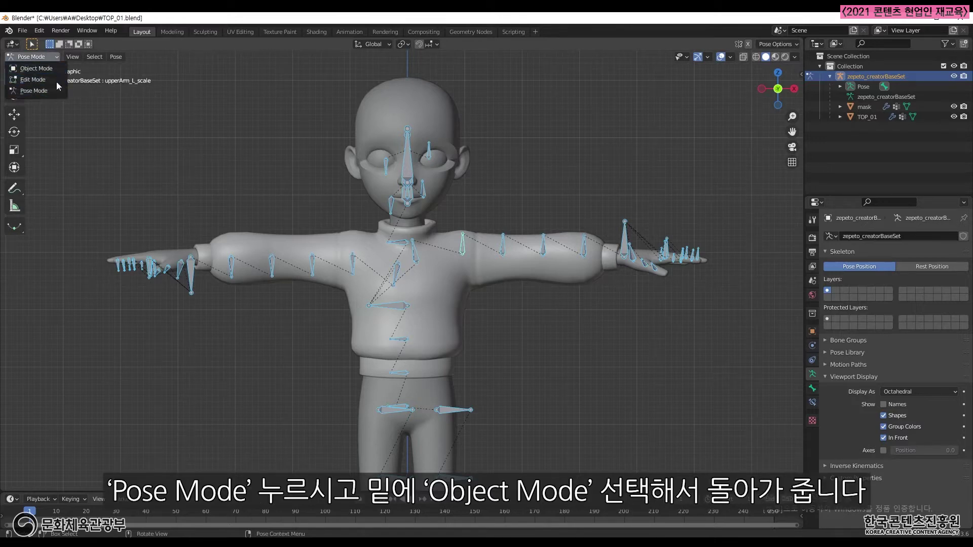
{"action": "left_click", "coordinate": [41, 71]}
{"action": "left_click_drag", "start_coordinate": [494, 132], "coordinate": [593, 189]}
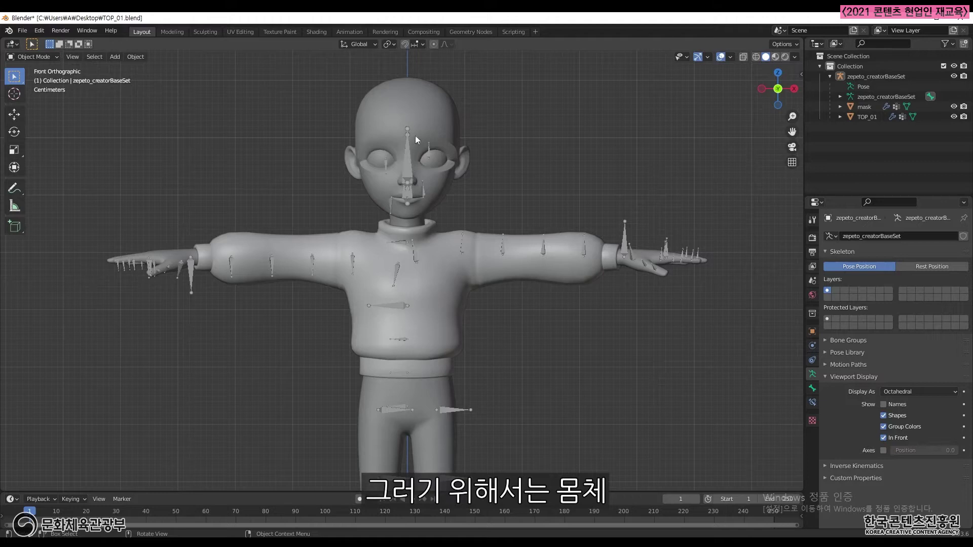
Delete the rigged mask body mesh from the scene and leave nothing selected.
{"action": "left_click", "coordinate": [427, 115]}
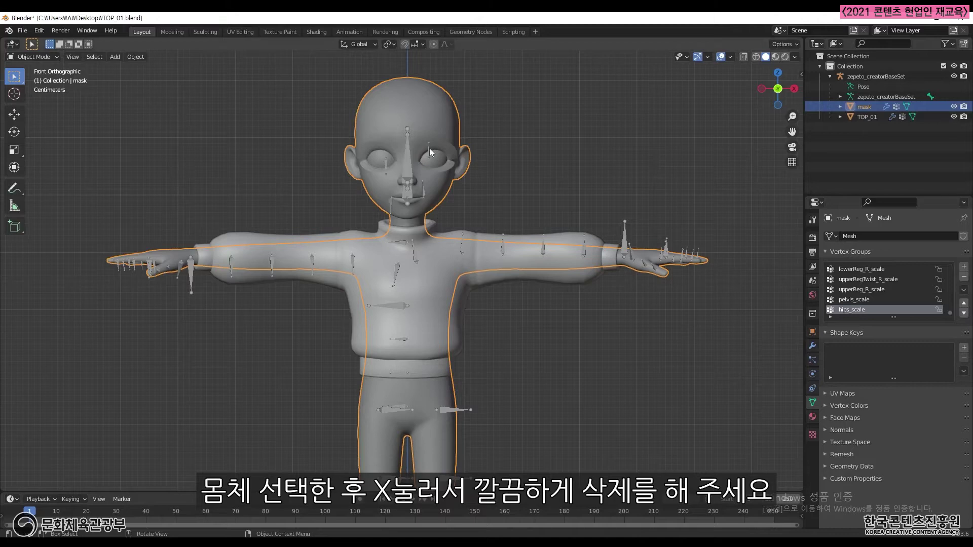
{"action": "key", "text": "x"}
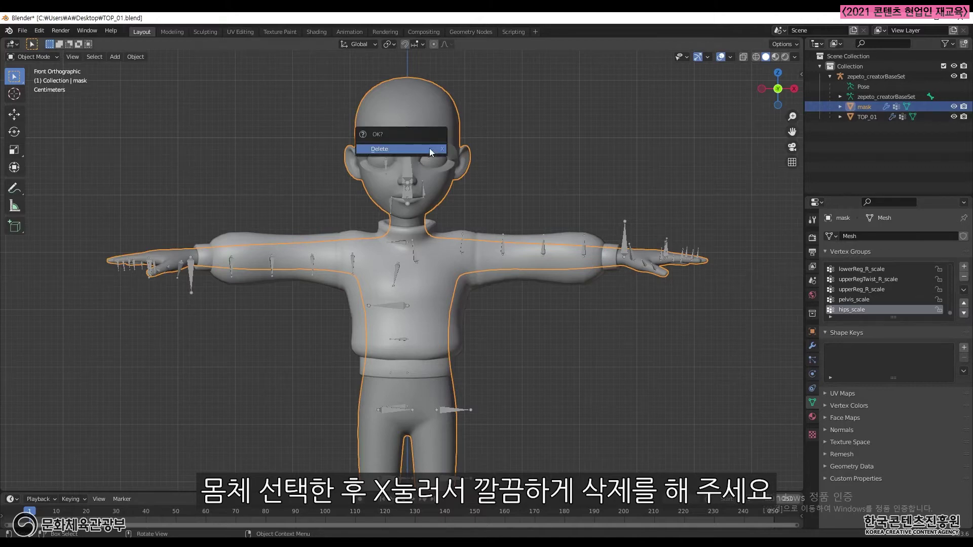
{"action": "left_click", "coordinate": [427, 151]}
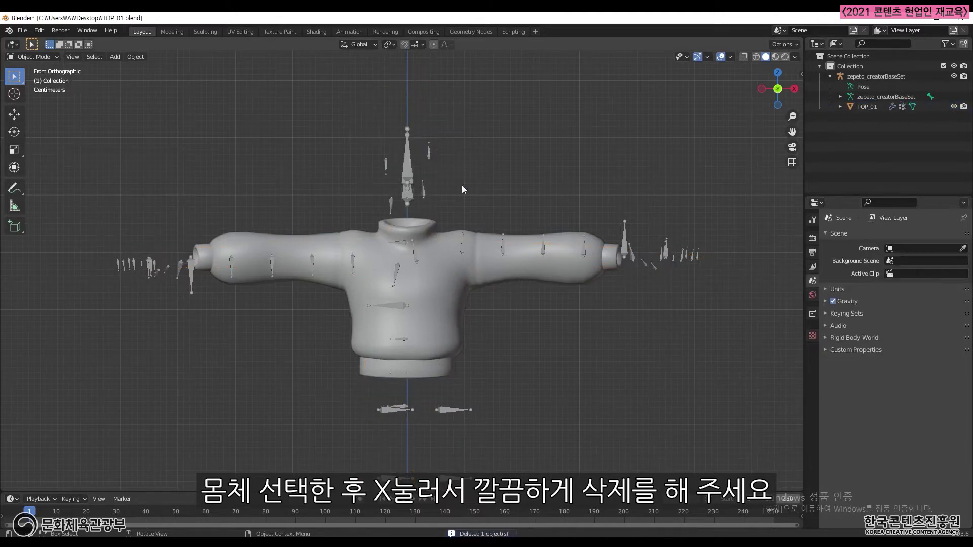
{"action": "scroll", "coordinate": [466, 198], "scroll_direction": "down", "scroll_amount": 2}
{"action": "scroll", "coordinate": [469, 205], "scroll_direction": "up", "scroll_amount": 3}
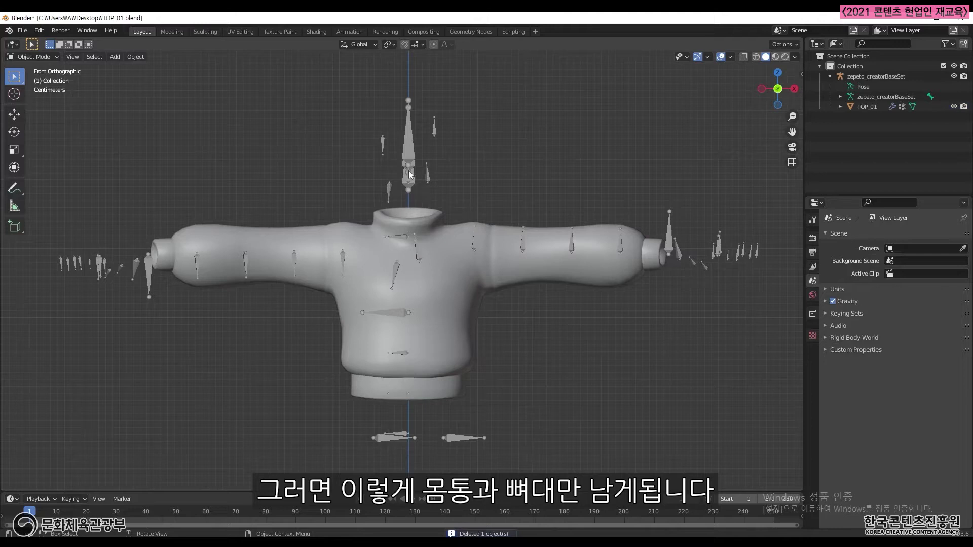
{"action": "left_click", "coordinate": [447, 264]}
{"action": "left_click", "coordinate": [446, 264]}
{"action": "left_click", "coordinate": [537, 164]}
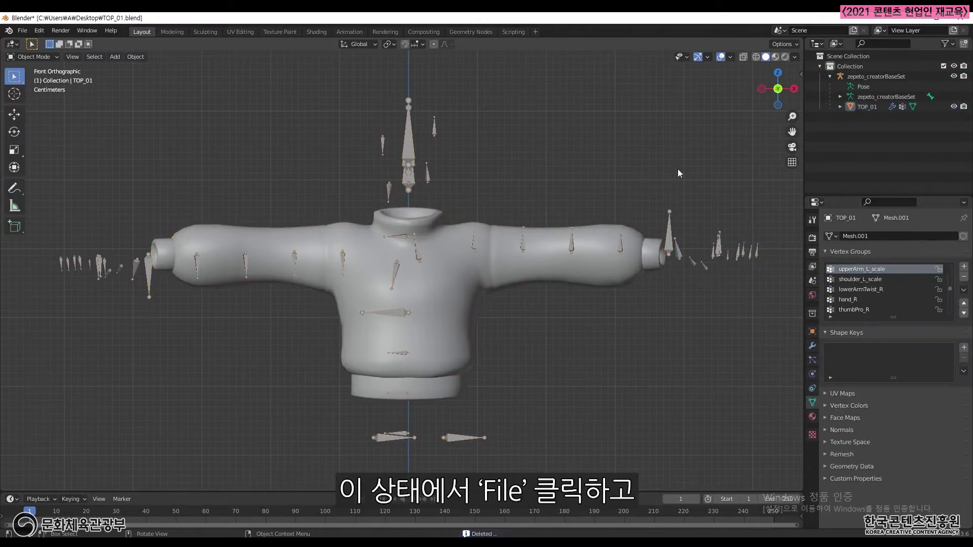
Import maskObject.fbx from the Desktop as a clean body mesh and deselect it.
{"action": "left_click", "coordinate": [23, 31]}
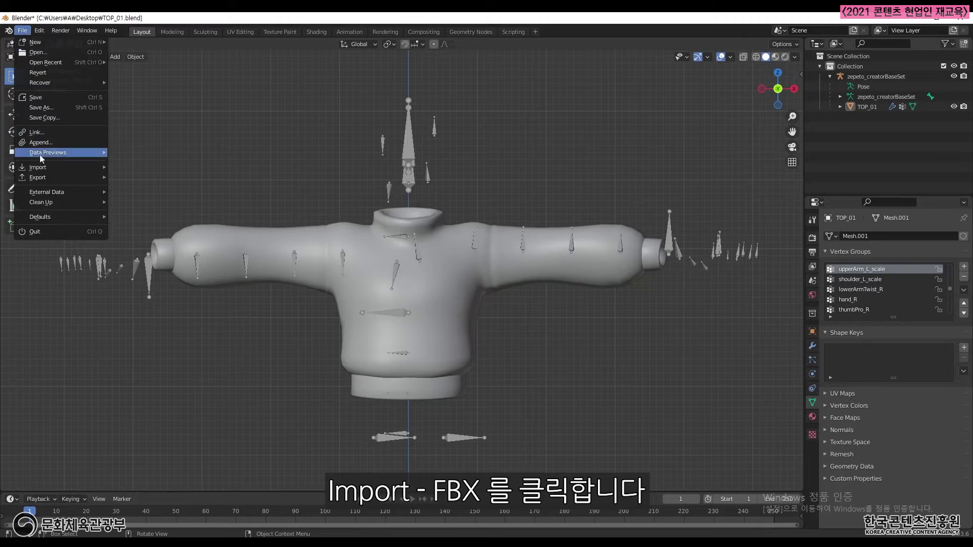
{"action": "mouse_move", "coordinate": [66, 167]}
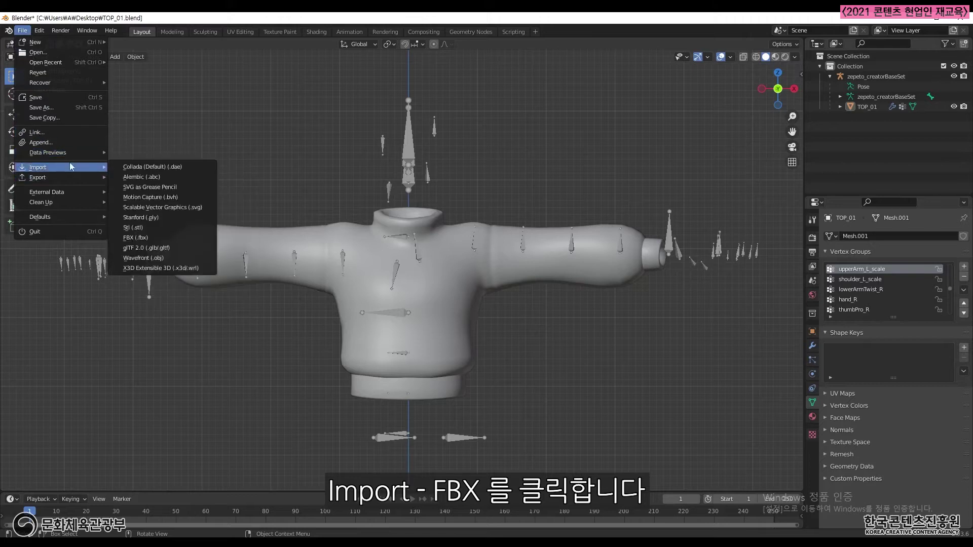
{"action": "left_click", "coordinate": [157, 236]}
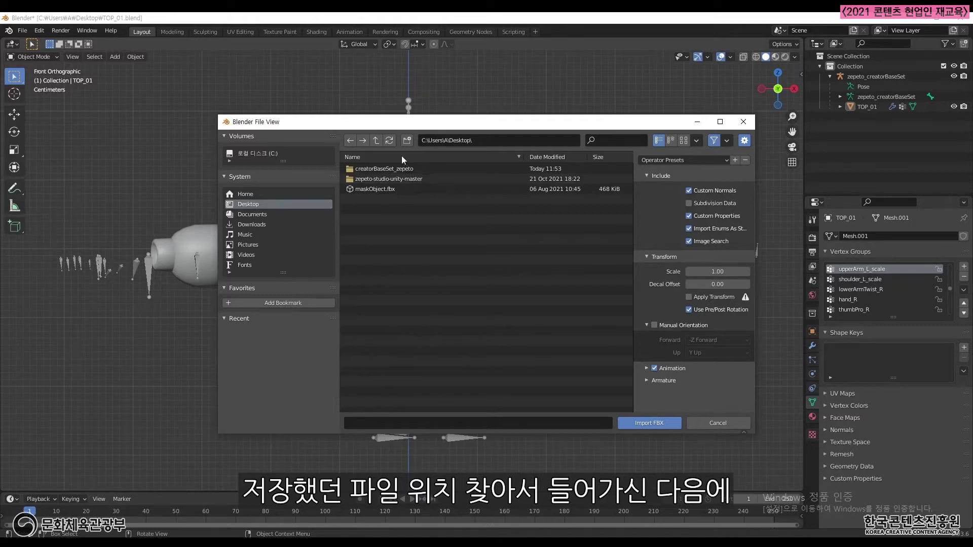
{"action": "left_click", "coordinate": [382, 190]}
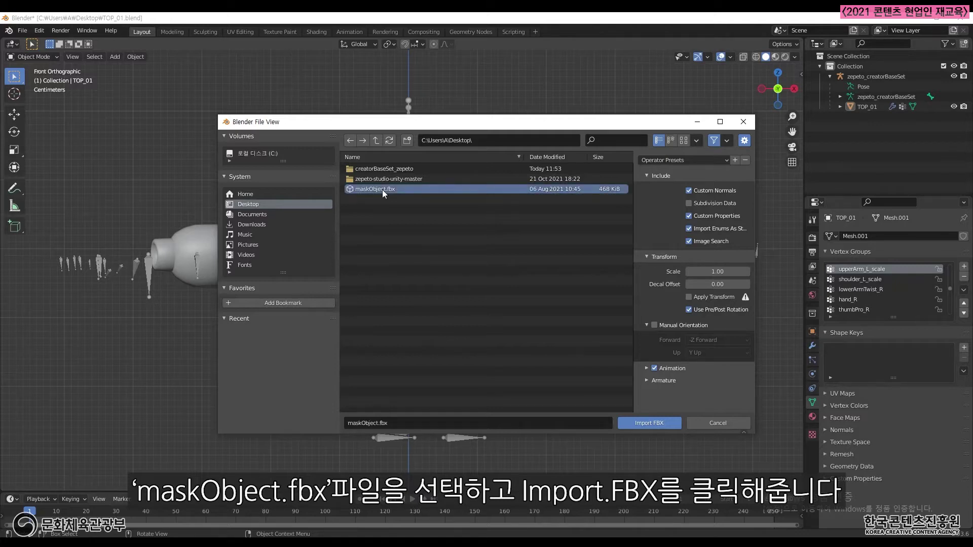
{"action": "left_click", "coordinate": [646, 423]}
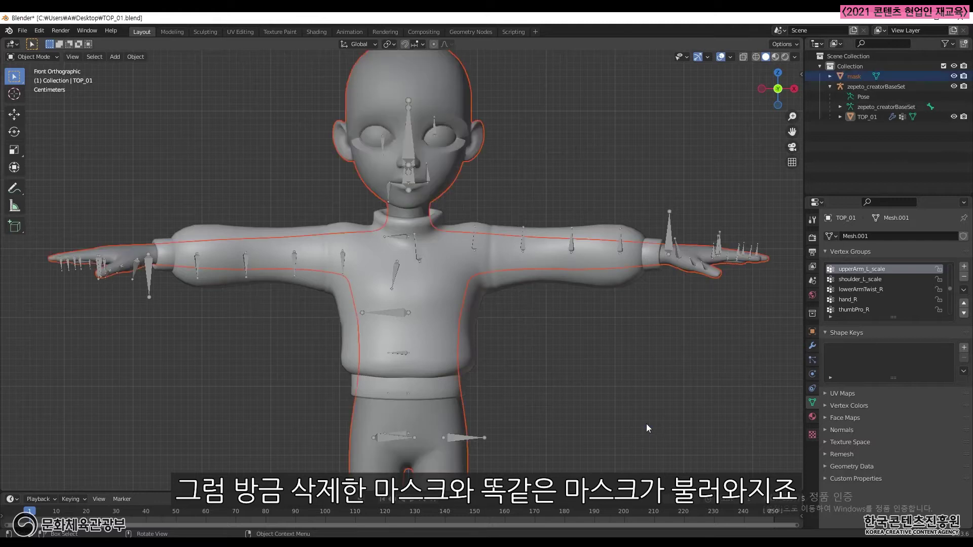
{"action": "left_click", "coordinate": [576, 385]}
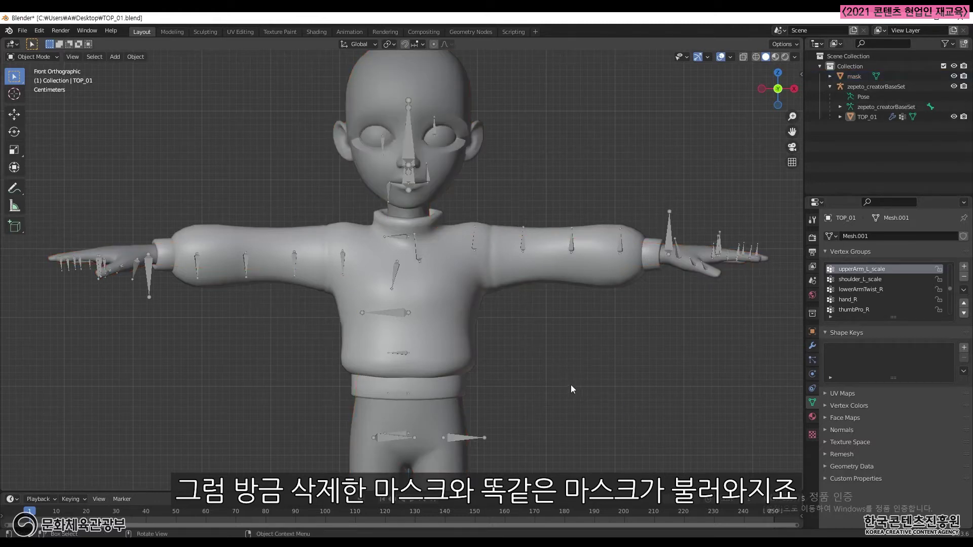
Select the imported mask body mesh and switch it to Vertex Paint mode.
{"action": "left_click", "coordinate": [467, 129]}
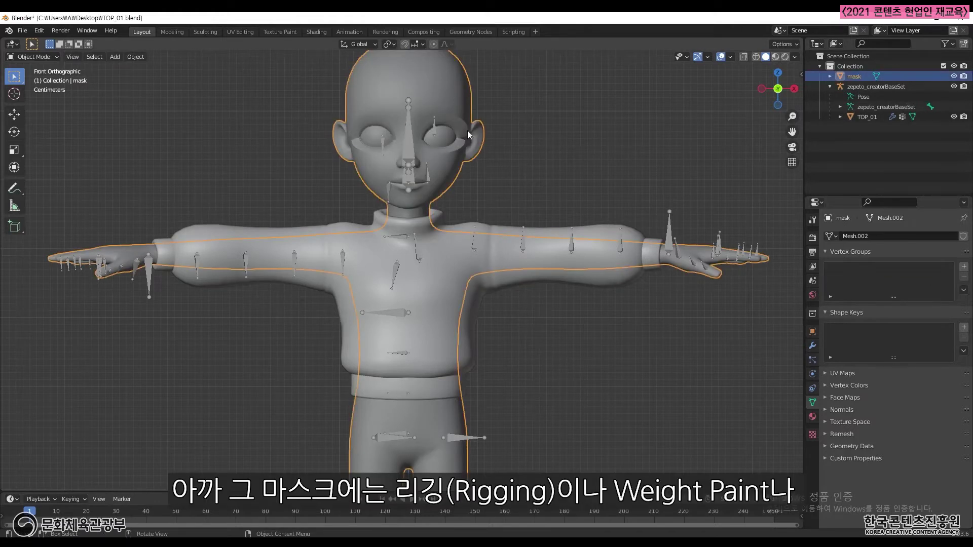
{"action": "left_click", "coordinate": [585, 181]}
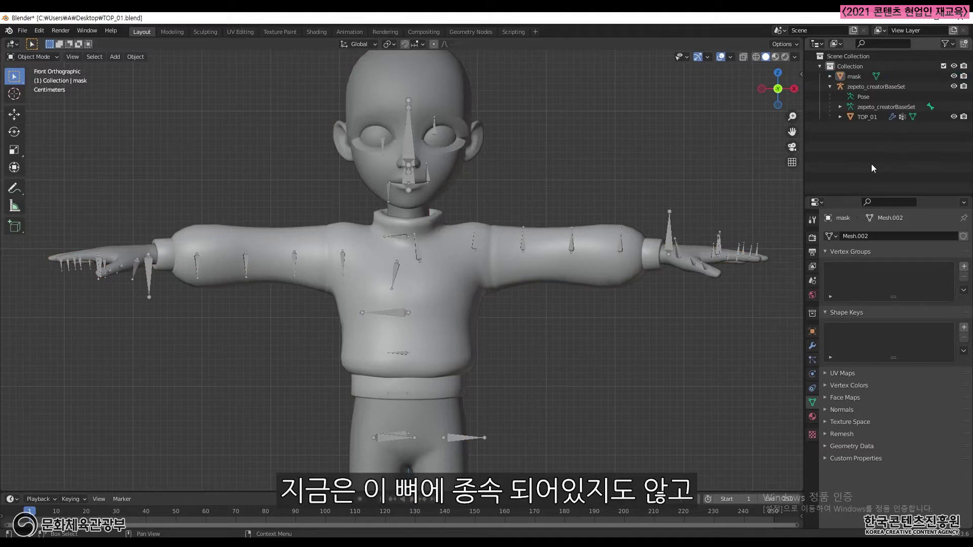
{"action": "left_click", "coordinate": [867, 88]}
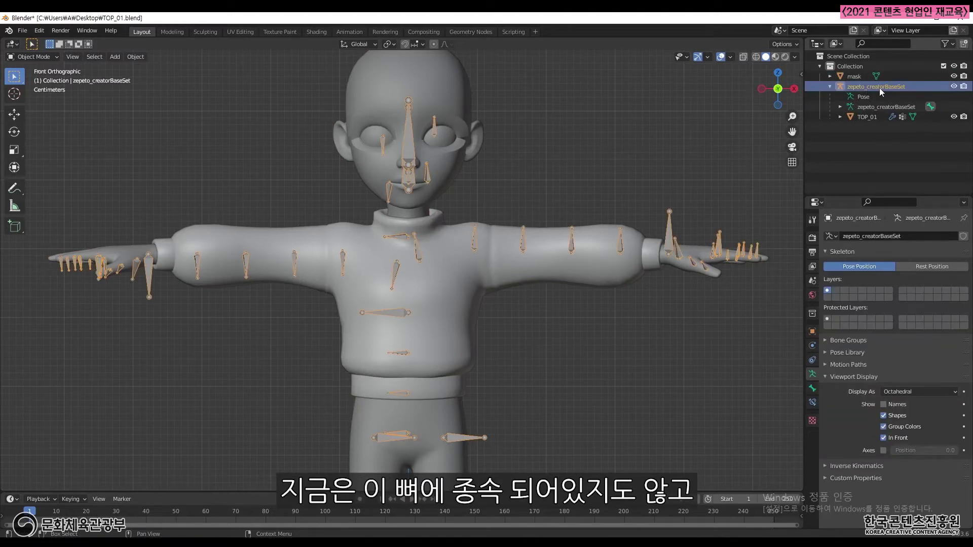
{"action": "left_click", "coordinate": [860, 77]}
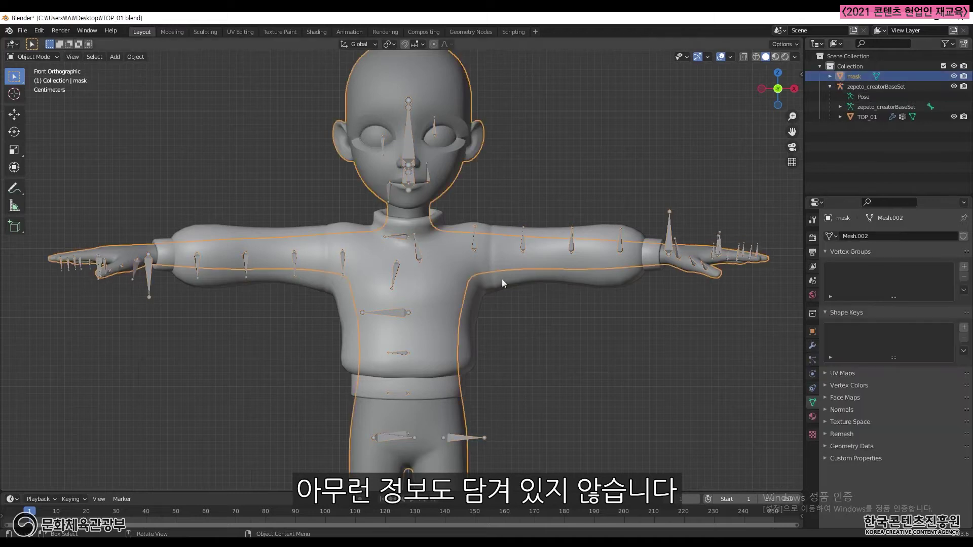
{"action": "left_click_drag", "start_coordinate": [555, 118], "coordinate": [584, 145]}
{"action": "scroll", "coordinate": [492, 136], "scroll_direction": "down", "scroll_amount": 1}
{"action": "left_click", "coordinate": [442, 124]}
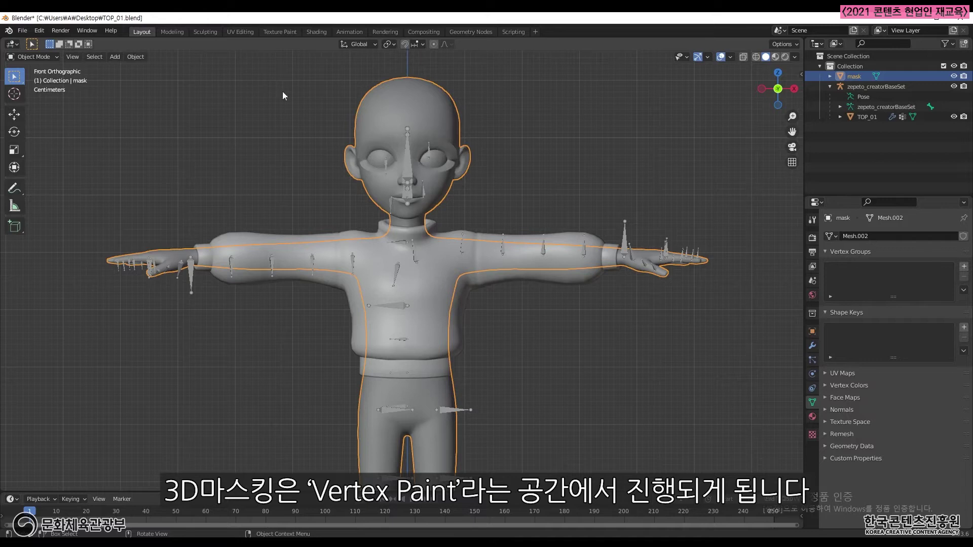
{"action": "left_click", "coordinate": [44, 59]}
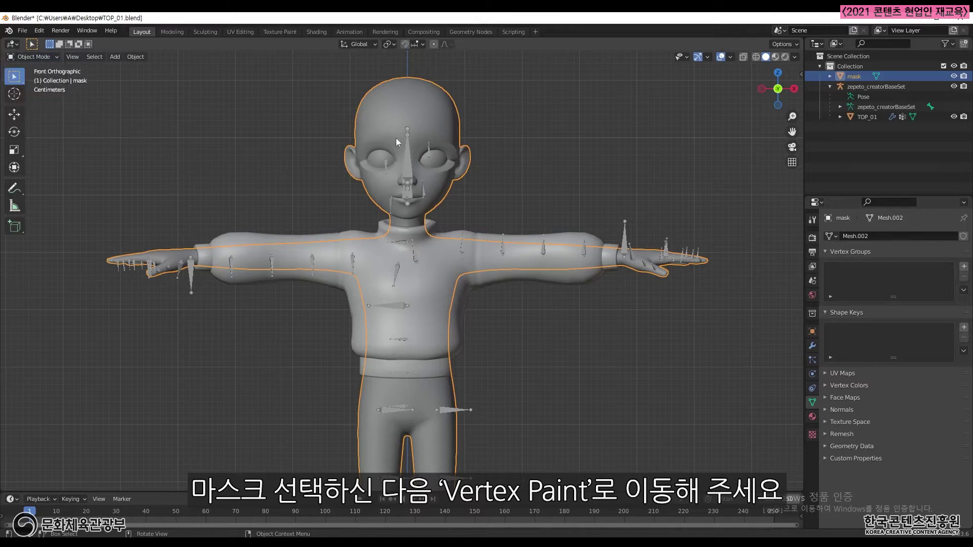
{"action": "left_click", "coordinate": [47, 54]}
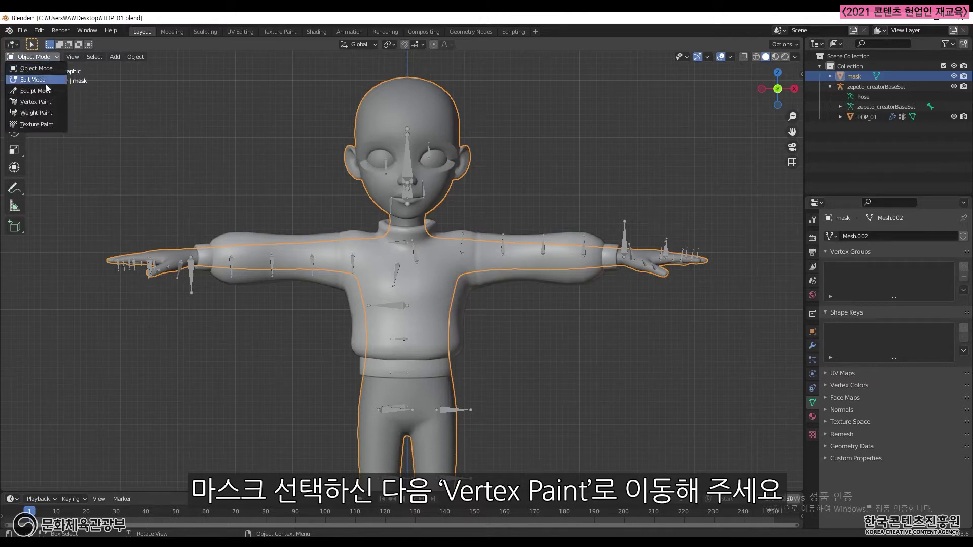
{"action": "left_click", "coordinate": [37, 102]}
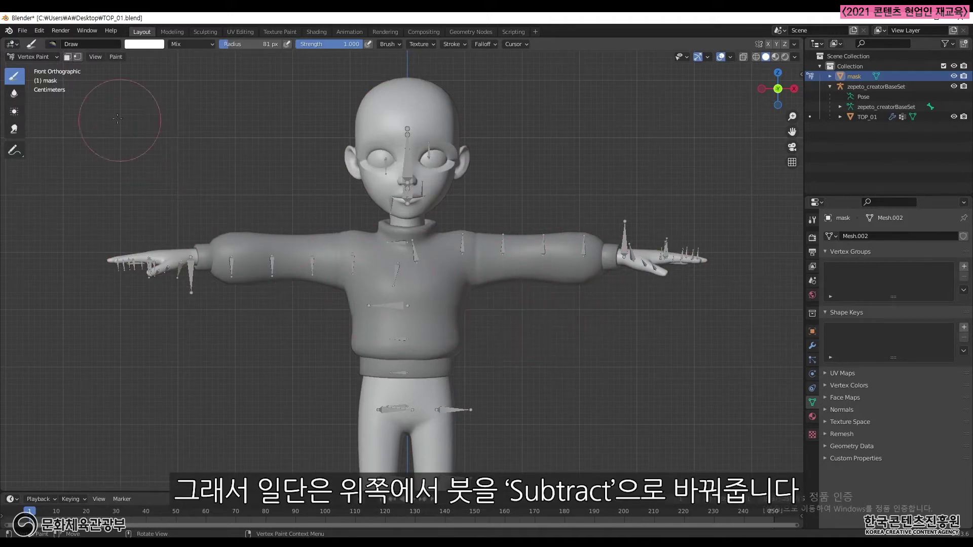
Choose the Subtract vertex paint brush and set its radius to 37 px.
{"action": "left_click", "coordinate": [54, 46]}
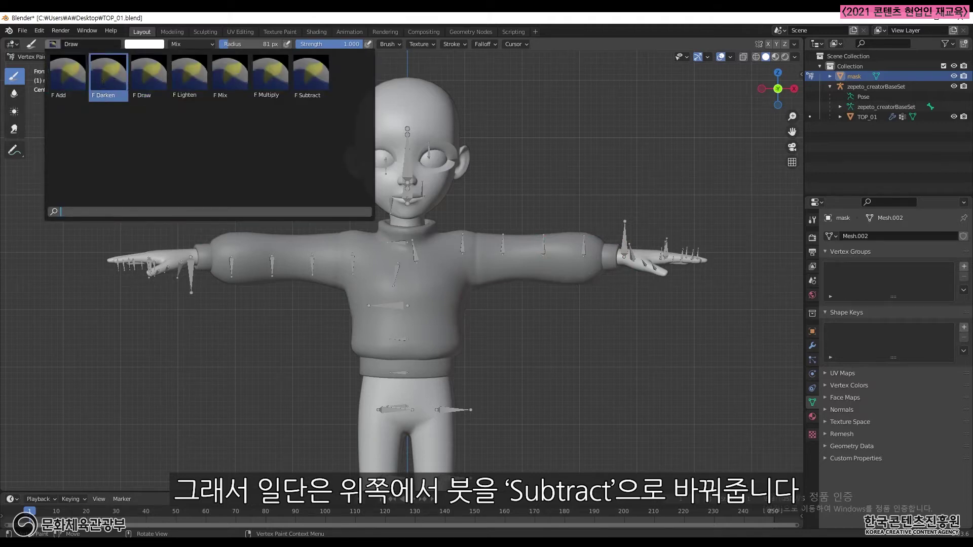
{"action": "left_click", "coordinate": [314, 82]}
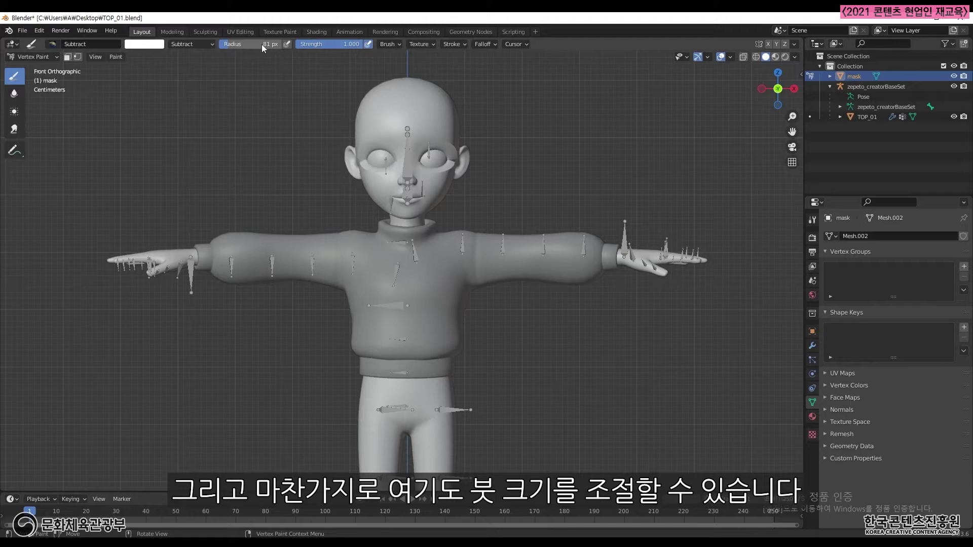
{"action": "left_click_drag", "start_coordinate": [248, 44], "coordinate": [224, 47]}
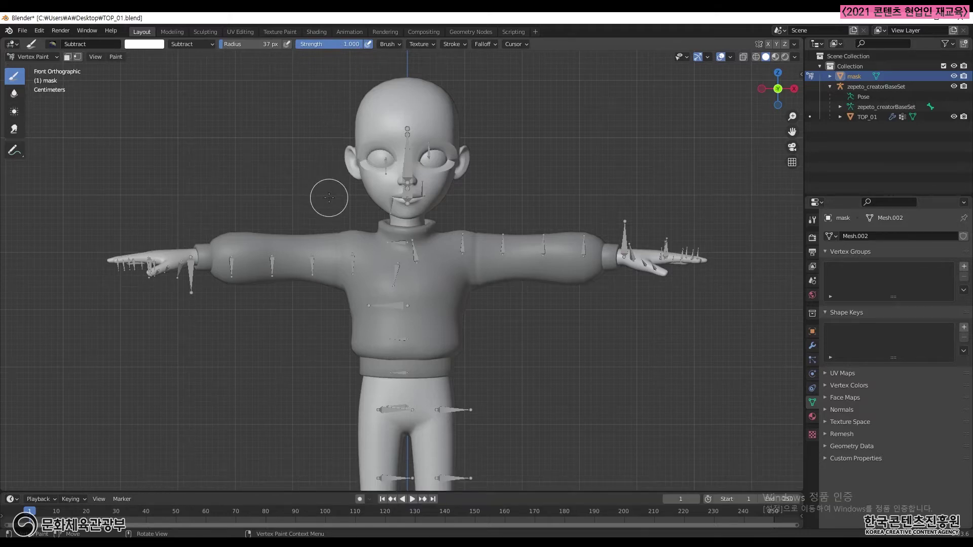
Turn on X-ray and paint the mask's upper chest and arms black through the sweater.
{"action": "scroll", "coordinate": [569, 256], "scroll_direction": "up", "scroll_amount": 1}
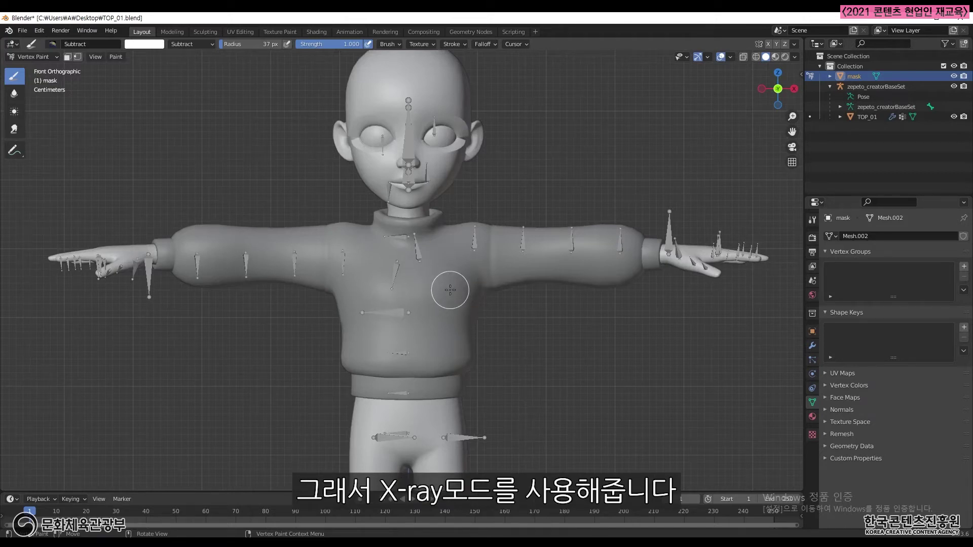
{"action": "left_click", "coordinate": [743, 58]}
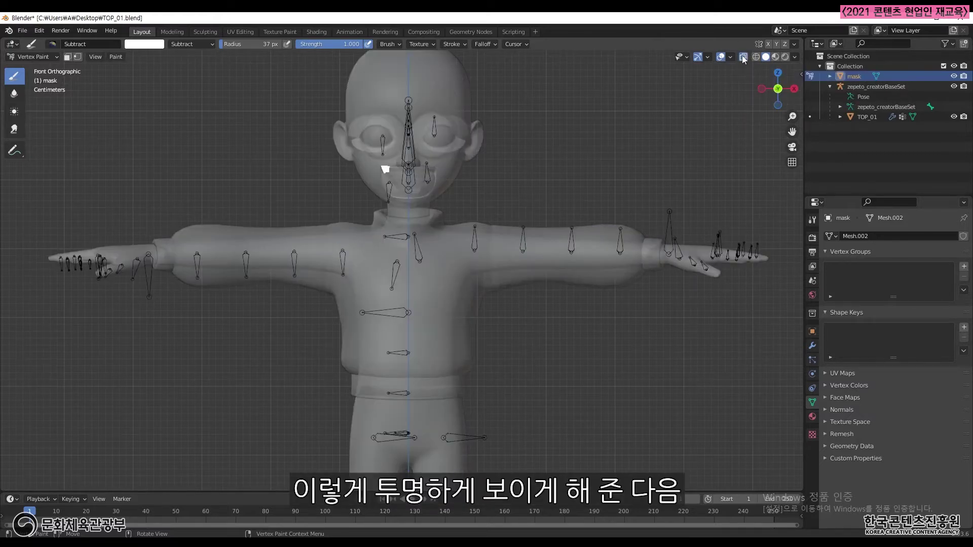
{"action": "mouse_move", "coordinate": [211, 250]}
{"action": "left_mouse_down"}
{"action": "mouse_move", "coordinate": [493, 251]}
{"action": "mouse_move", "coordinate": [400, 303]}
{"action": "mouse_move", "coordinate": [473, 299]}
{"action": "mouse_move", "coordinate": [486, 282]}
{"action": "left_mouse_up"}
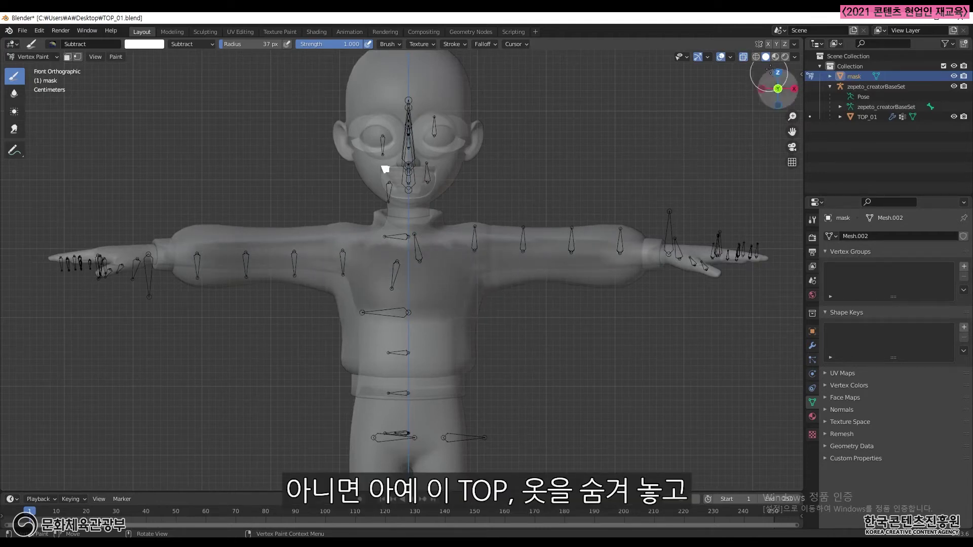
Paint the rest of the mask's front torso and arms black with X-ray off and the TOP_01 sweater hidden.
{"action": "left_click", "coordinate": [739, 59]}
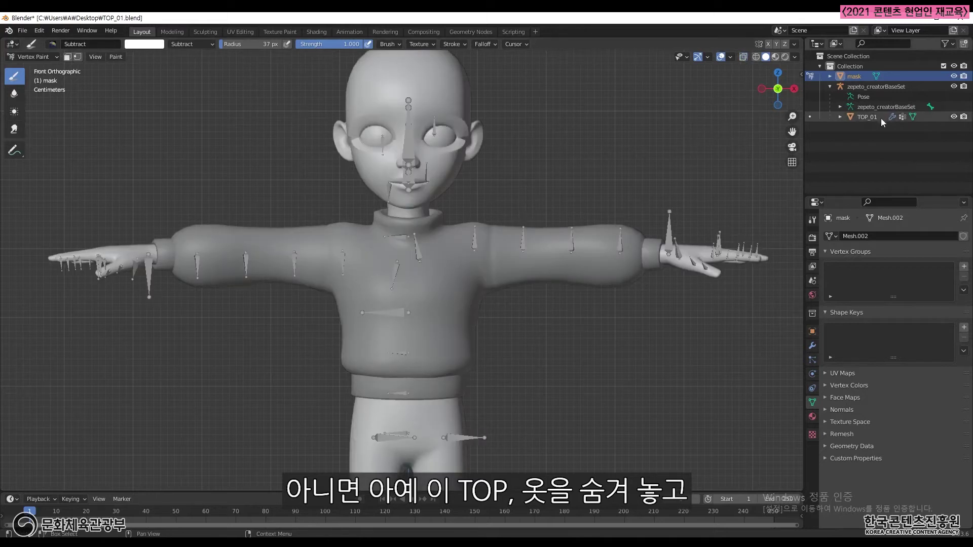
{"action": "left_click", "coordinate": [954, 117]}
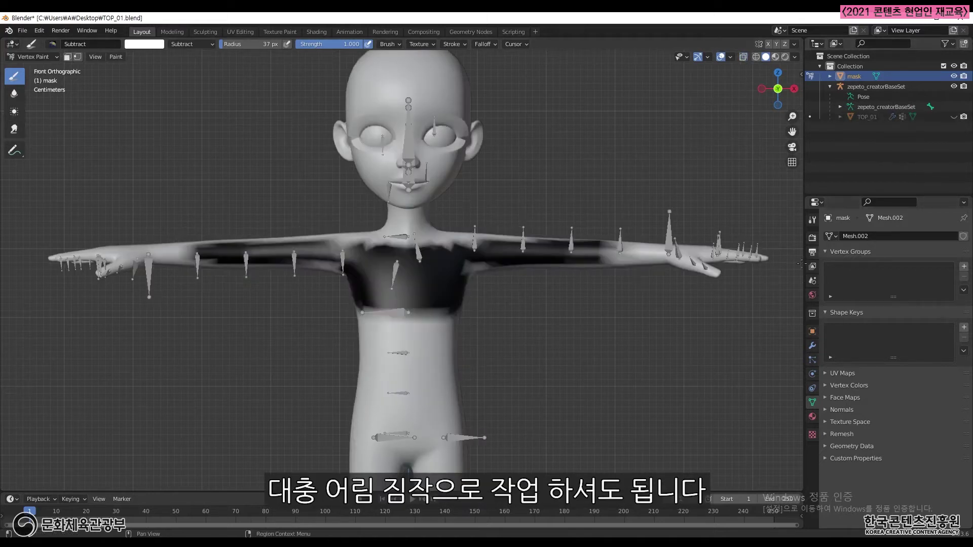
{"action": "mouse_move", "coordinate": [284, 254]}
{"action": "left_mouse_down"}
{"action": "mouse_move", "coordinate": [340, 268]}
{"action": "mouse_move", "coordinate": [478, 269]}
{"action": "mouse_move", "coordinate": [382, 283]}
{"action": "mouse_move", "coordinate": [495, 310]}
{"action": "mouse_move", "coordinate": [386, 341]}
{"action": "mouse_move", "coordinate": [404, 352]}
{"action": "mouse_move", "coordinate": [379, 368]}
{"action": "mouse_move", "coordinate": [303, 368]}
{"action": "left_mouse_up"}
{"action": "mouse_move", "coordinate": [456, 301]}
{"action": "left_mouse_down"}
{"action": "mouse_move", "coordinate": [528, 239]}
{"action": "mouse_move", "coordinate": [497, 263]}
{"action": "mouse_move", "coordinate": [577, 219]}
{"action": "mouse_move", "coordinate": [588, 278]}
{"action": "mouse_move", "coordinate": [601, 263]}
{"action": "mouse_move", "coordinate": [608, 215]}
{"action": "left_mouse_up"}
{"action": "mouse_move", "coordinate": [594, 272]}
{"action": "left_mouse_down"}
{"action": "mouse_move", "coordinate": [547, 224]}
{"action": "mouse_move", "coordinate": [382, 282]}
{"action": "mouse_move", "coordinate": [546, 229]}
{"action": "left_mouse_up"}
{"action": "mouse_move", "coordinate": [409, 304]}
{"action": "left_mouse_down"}
{"action": "mouse_move", "coordinate": [206, 189]}
{"action": "mouse_move", "coordinate": [199, 297]}
{"action": "left_mouse_up"}
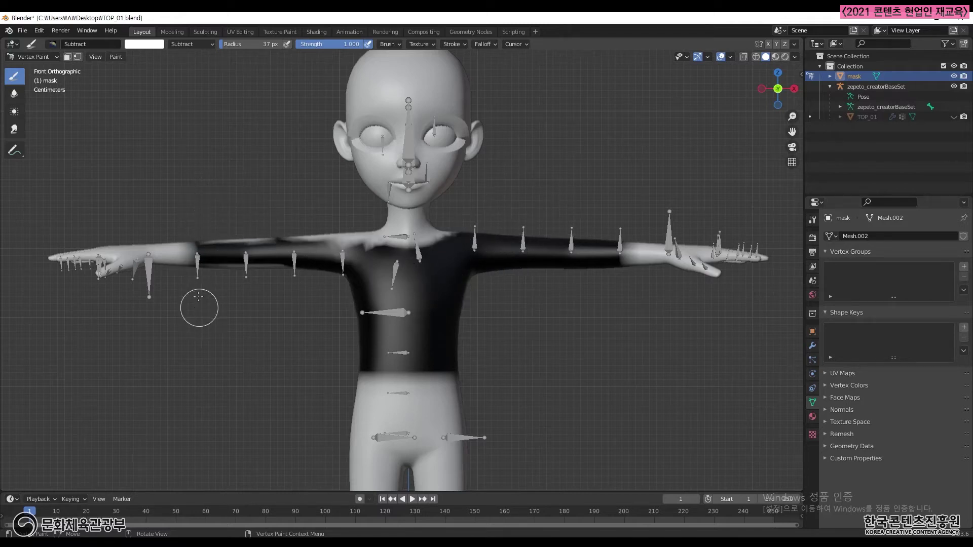
{"action": "mouse_move", "coordinate": [216, 242]}
{"action": "left_mouse_down"}
{"action": "mouse_move", "coordinate": [246, 272]}
{"action": "mouse_move", "coordinate": [265, 206]}
{"action": "mouse_move", "coordinate": [310, 269]}
{"action": "mouse_move", "coordinate": [373, 257]}
{"action": "mouse_move", "coordinate": [364, 234]}
{"action": "mouse_move", "coordinate": [369, 259]}
{"action": "left_mouse_up"}
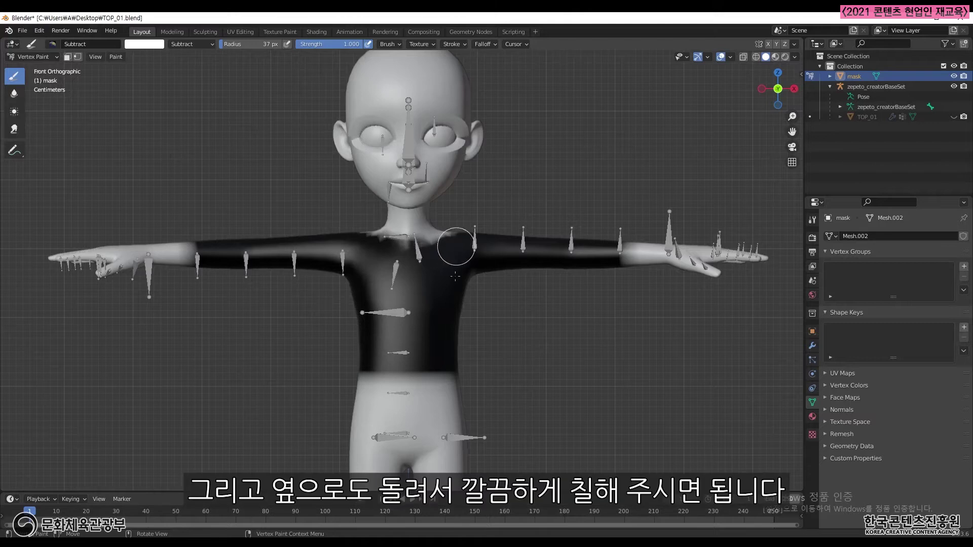
From the right side view, paint the side of the mask's torso black from waist to armpit.
{"action": "key", "text": "KP_3"}
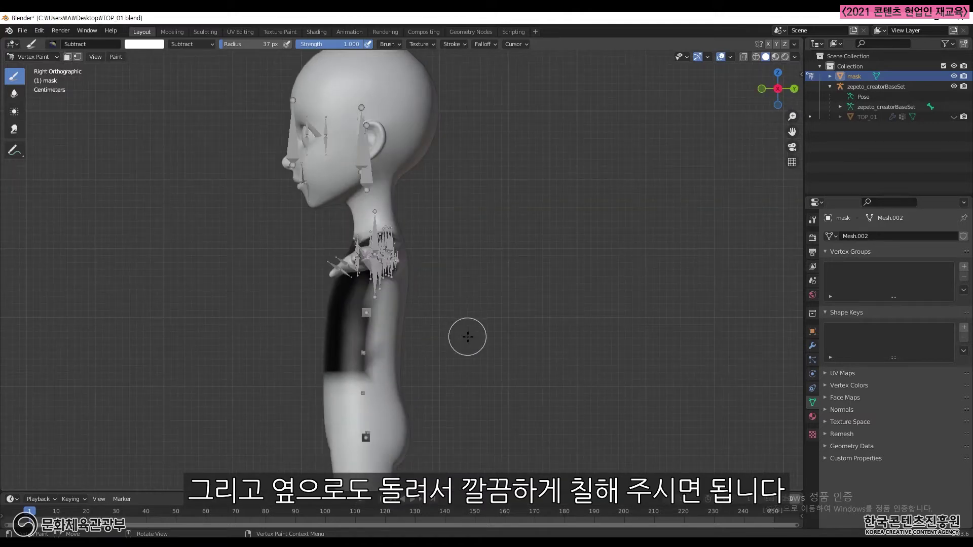
{"action": "mouse_move", "coordinate": [362, 362]}
{"action": "left_mouse_down"}
{"action": "mouse_move", "coordinate": [382, 360]}
{"action": "mouse_move", "coordinate": [332, 357]}
{"action": "mouse_move", "coordinate": [424, 360]}
{"action": "mouse_move", "coordinate": [354, 343]}
{"action": "mouse_move", "coordinate": [366, 332]}
{"action": "mouse_move", "coordinate": [426, 330]}
{"action": "left_mouse_up"}
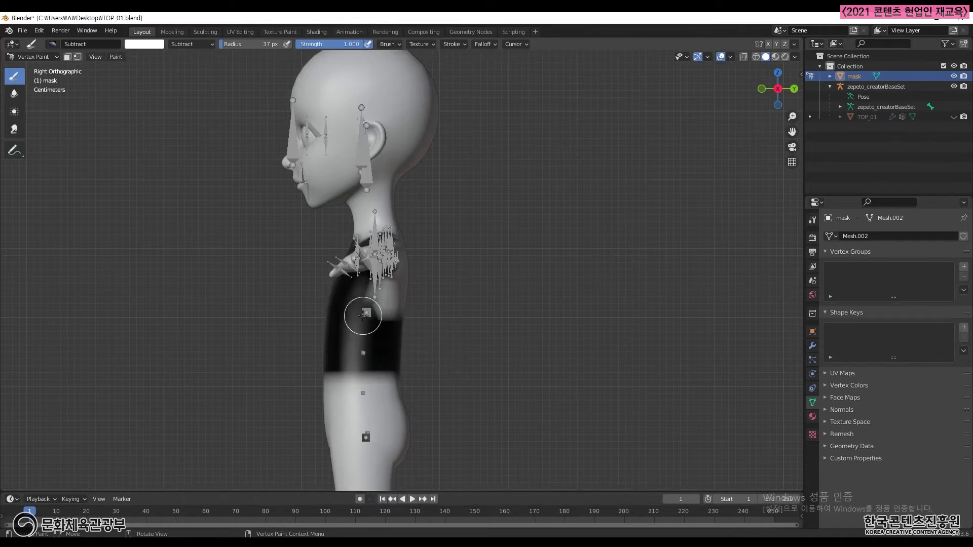
{"action": "mouse_move", "coordinate": [365, 317]}
{"action": "left_mouse_down"}
{"action": "mouse_move", "coordinate": [441, 311]}
{"action": "mouse_move", "coordinate": [383, 284]}
{"action": "mouse_move", "coordinate": [408, 302]}
{"action": "mouse_move", "coordinate": [433, 286]}
{"action": "left_mouse_up"}
Paint the back of the mask's torso and both arms black, stopping short of the wrists and hips.
{"action": "mouse_move", "coordinate": [432, 285]}
{"action": "middle_mouse_down"}
{"action": "mouse_move", "coordinate": [454, 244]}
{"action": "mouse_move", "coordinate": [466, 249]}
{"action": "mouse_move", "coordinate": [445, 254]}
{"action": "mouse_move", "coordinate": [491, 327]}
{"action": "middle_mouse_up"}
{"action": "mouse_move", "coordinate": [299, 212]}
{"action": "left_mouse_down"}
{"action": "mouse_move", "coordinate": [312, 198]}
{"action": "mouse_move", "coordinate": [329, 244]}
{"action": "mouse_move", "coordinate": [357, 260]}
{"action": "left_mouse_up"}
{"action": "middle_click_drag", "start_coordinate": [358, 260], "coordinate": [293, 330]}
{"action": "mouse_move", "coordinate": [264, 305]}
{"action": "left_mouse_down"}
{"action": "mouse_move", "coordinate": [293, 341]}
{"action": "mouse_move", "coordinate": [326, 335]}
{"action": "mouse_move", "coordinate": [394, 362]}
{"action": "mouse_move", "coordinate": [354, 289]}
{"action": "mouse_move", "coordinate": [397, 298]}
{"action": "mouse_move", "coordinate": [404, 315]}
{"action": "left_mouse_up"}
{"action": "mouse_move", "coordinate": [403, 315]}
{"action": "middle_mouse_down"}
{"action": "mouse_move", "coordinate": [438, 381]}
{"action": "mouse_move", "coordinate": [405, 349]}
{"action": "mouse_move", "coordinate": [380, 300]}
{"action": "middle_mouse_up"}
{"action": "mouse_move", "coordinate": [364, 297]}
{"action": "left_mouse_down"}
{"action": "mouse_move", "coordinate": [550, 369]}
{"action": "mouse_move", "coordinate": [400, 395]}
{"action": "mouse_move", "coordinate": [436, 408]}
{"action": "mouse_move", "coordinate": [556, 421]}
{"action": "mouse_move", "coordinate": [424, 402]}
{"action": "mouse_move", "coordinate": [452, 352]}
{"action": "mouse_move", "coordinate": [441, 337]}
{"action": "mouse_move", "coordinate": [526, 336]}
{"action": "left_mouse_up"}
{"action": "mouse_move", "coordinate": [464, 317]}
{"action": "left_mouse_down"}
{"action": "mouse_move", "coordinate": [459, 333]}
{"action": "mouse_move", "coordinate": [506, 322]}
{"action": "mouse_move", "coordinate": [457, 317]}
{"action": "mouse_move", "coordinate": [506, 279]}
{"action": "mouse_move", "coordinate": [602, 347]}
{"action": "mouse_move", "coordinate": [673, 287]}
{"action": "mouse_move", "coordinate": [665, 301]}
{"action": "mouse_move", "coordinate": [698, 289]}
{"action": "mouse_move", "coordinate": [705, 321]}
{"action": "left_mouse_up"}
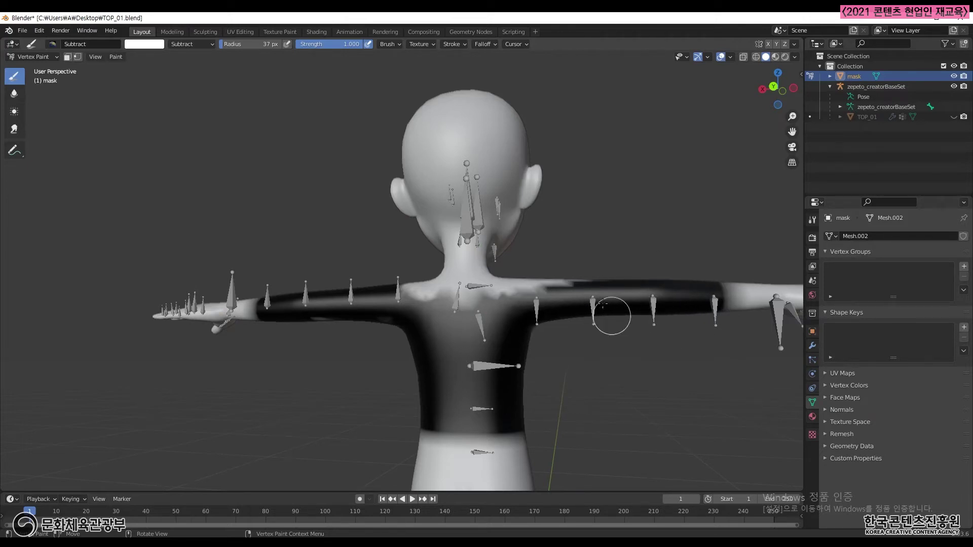
Fill the remaining light patches on the mask's upper back, shoulders and undersides of the arms with black.
{"action": "mouse_move", "coordinate": [548, 307]}
{"action": "left_mouse_down"}
{"action": "mouse_move", "coordinate": [507, 299]}
{"action": "mouse_move", "coordinate": [487, 324]}
{"action": "left_mouse_up"}
{"action": "mouse_move", "coordinate": [487, 324]}
{"action": "middle_mouse_down"}
{"action": "mouse_move", "coordinate": [467, 304]}
{"action": "mouse_move", "coordinate": [482, 264]}
{"action": "mouse_move", "coordinate": [530, 370]}
{"action": "mouse_move", "coordinate": [558, 336]}
{"action": "middle_mouse_up"}
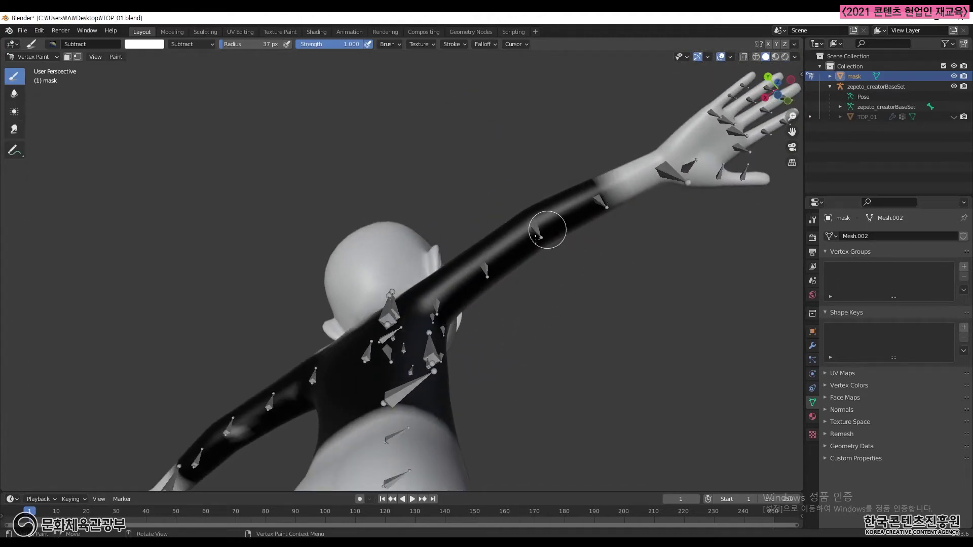
{"action": "mouse_move", "coordinate": [443, 304]}
{"action": "middle_mouse_down"}
{"action": "mouse_move", "coordinate": [499, 325]}
{"action": "mouse_move", "coordinate": [468, 338]}
{"action": "middle_mouse_up"}
Brush an example stray black mark across the mask's cheek and eye area.
{"action": "middle_click_drag", "start_coordinate": [527, 413], "coordinate": [394, 313]}
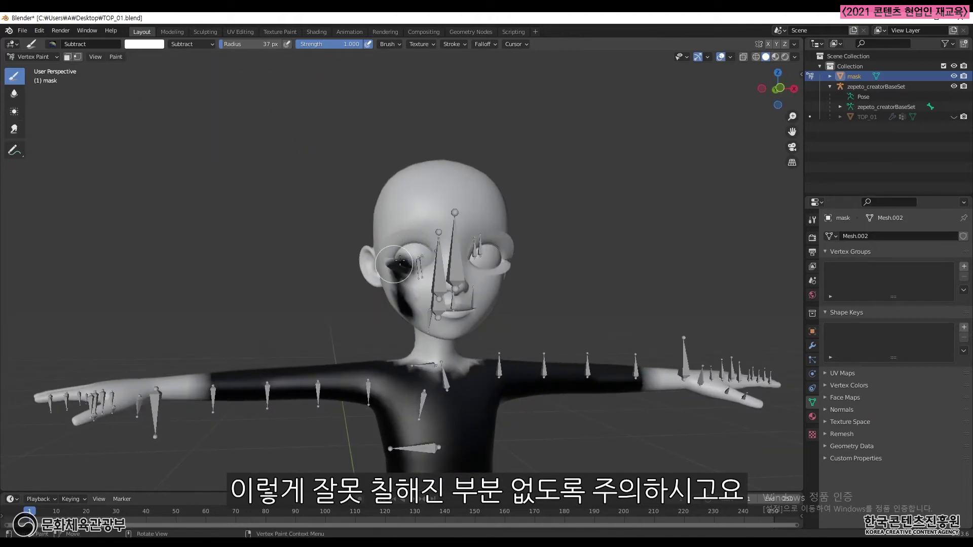
{"action": "middle_click_drag", "start_coordinate": [461, 319], "coordinate": [432, 286]}
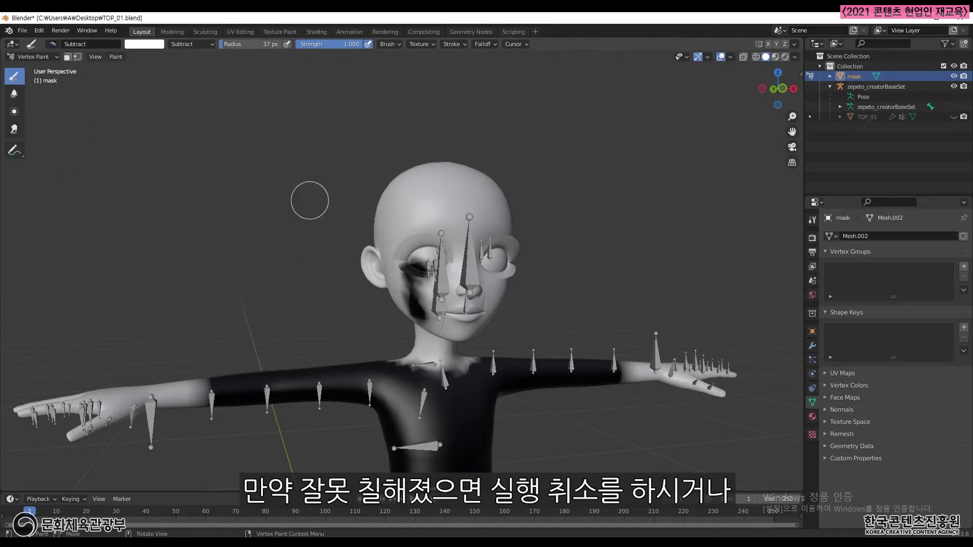
Switch to the Draw brush and paint the stray black mark on the mask's cheek and eye area white.
{"action": "left_click", "coordinate": [63, 45]}
{"action": "left_click", "coordinate": [139, 78]}
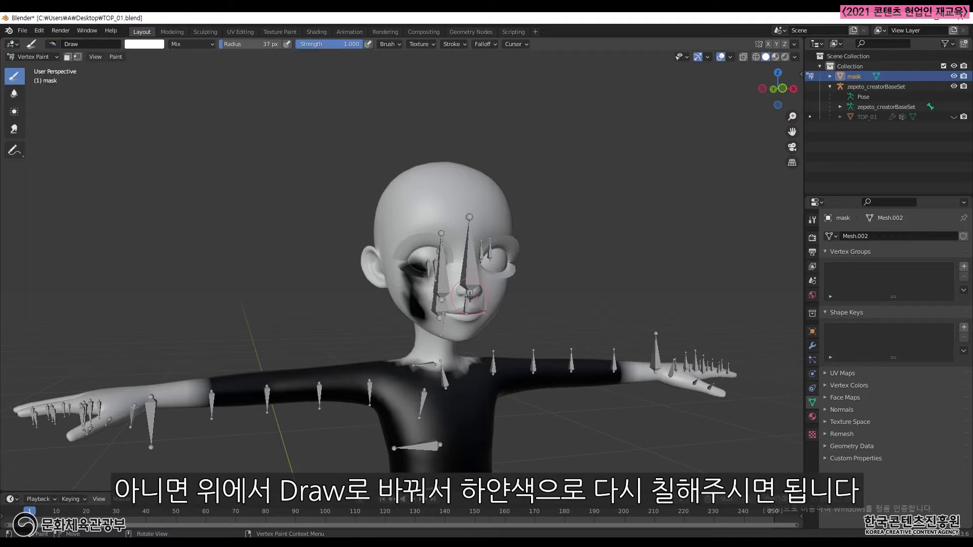
{"action": "middle_click_drag", "start_coordinate": [469, 297], "coordinate": [431, 238]}
{"action": "mouse_move", "coordinate": [431, 238]}
{"action": "left_mouse_down"}
{"action": "mouse_move", "coordinate": [406, 250]}
{"action": "mouse_move", "coordinate": [430, 245]}
{"action": "mouse_move", "coordinate": [408, 289]}
{"action": "mouse_move", "coordinate": [382, 237]}
{"action": "left_mouse_up"}
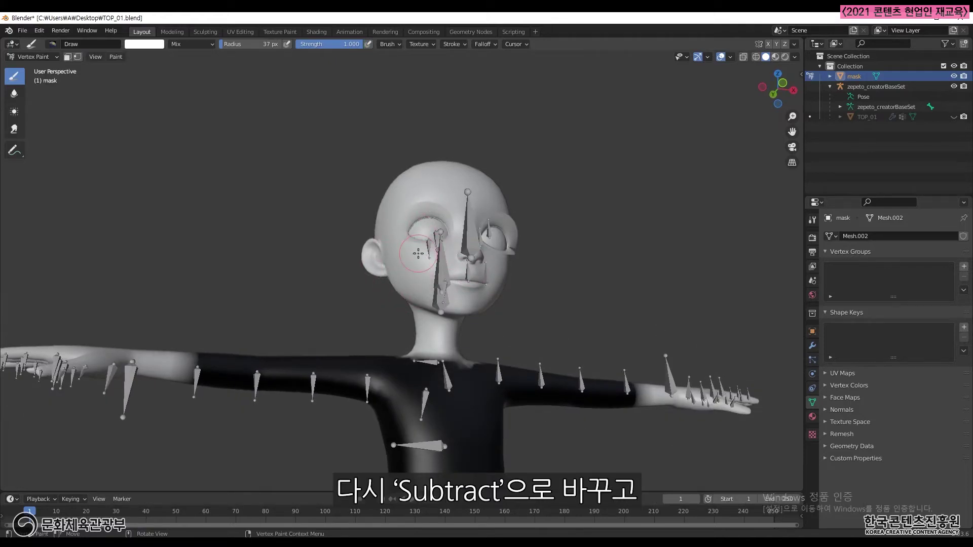
Switch back to the Subtract brush and paint the remaining light patches on the mask's upper back and neck base black.
{"action": "left_click", "coordinate": [64, 45]}
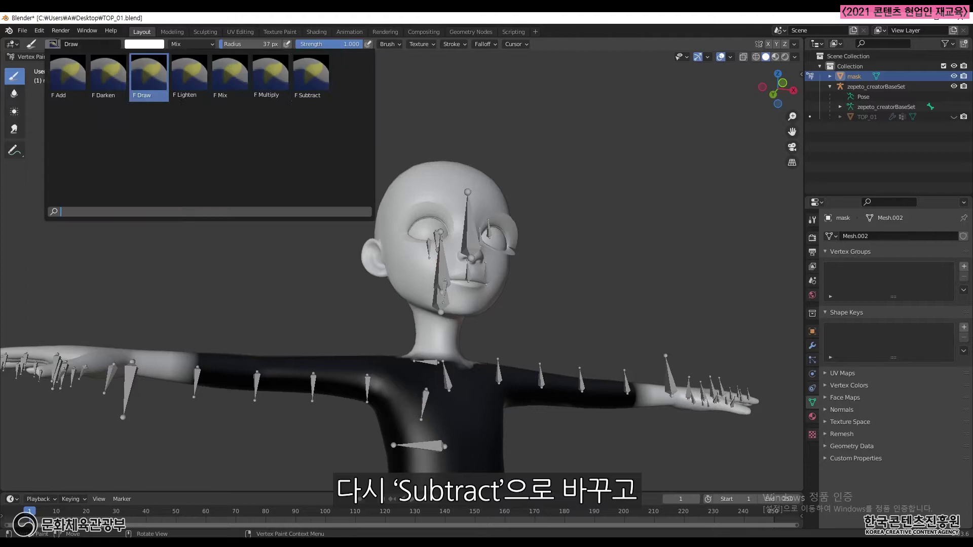
{"action": "left_click", "coordinate": [312, 77]}
{"action": "mouse_move", "coordinate": [468, 310]}
{"action": "middle_mouse_down"}
{"action": "mouse_move", "coordinate": [485, 371]}
{"action": "mouse_move", "coordinate": [618, 373]}
{"action": "mouse_move", "coordinate": [543, 382]}
{"action": "mouse_move", "coordinate": [514, 353]}
{"action": "middle_mouse_up"}
{"action": "scroll", "coordinate": [456, 385], "scroll_direction": "up", "scroll_amount": 5}
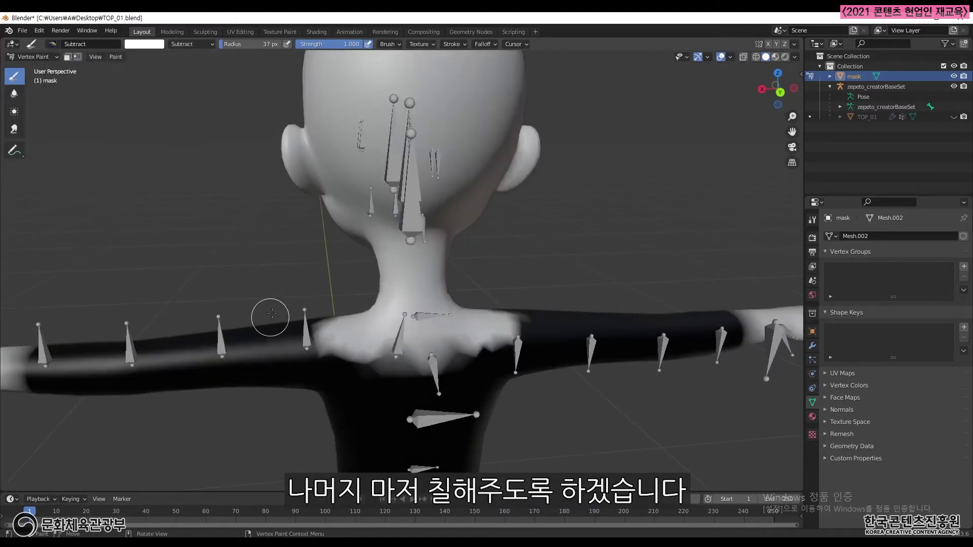
{"action": "mouse_move", "coordinate": [387, 345]}
{"action": "left_mouse_down"}
{"action": "mouse_move", "coordinate": [339, 320]}
{"action": "mouse_move", "coordinate": [397, 341]}
{"action": "mouse_move", "coordinate": [523, 341]}
{"action": "mouse_move", "coordinate": [513, 307]}
{"action": "mouse_move", "coordinate": [355, 345]}
{"action": "left_mouse_up"}
{"action": "mouse_move", "coordinate": [424, 341]}
{"action": "middle_mouse_down"}
{"action": "mouse_move", "coordinate": [322, 358]}
{"action": "mouse_move", "coordinate": [405, 354]}
{"action": "mouse_move", "coordinate": [441, 365]}
{"action": "mouse_move", "coordinate": [445, 315]}
{"action": "mouse_move", "coordinate": [432, 355]}
{"action": "middle_mouse_up"}
{"action": "scroll", "coordinate": [432, 355], "scroll_direction": "up", "scroll_amount": 3}
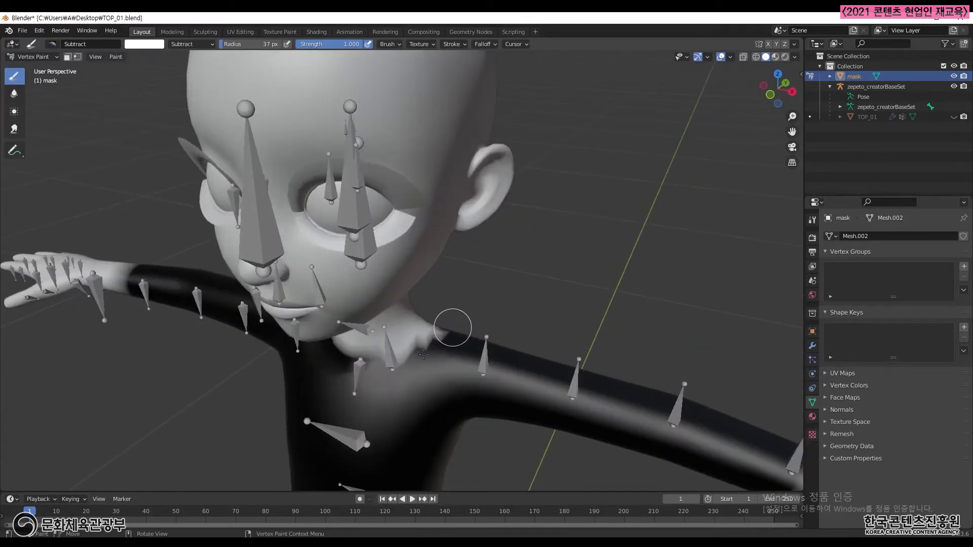
{"action": "middle_click_drag", "start_coordinate": [372, 382], "coordinate": [406, 387]}
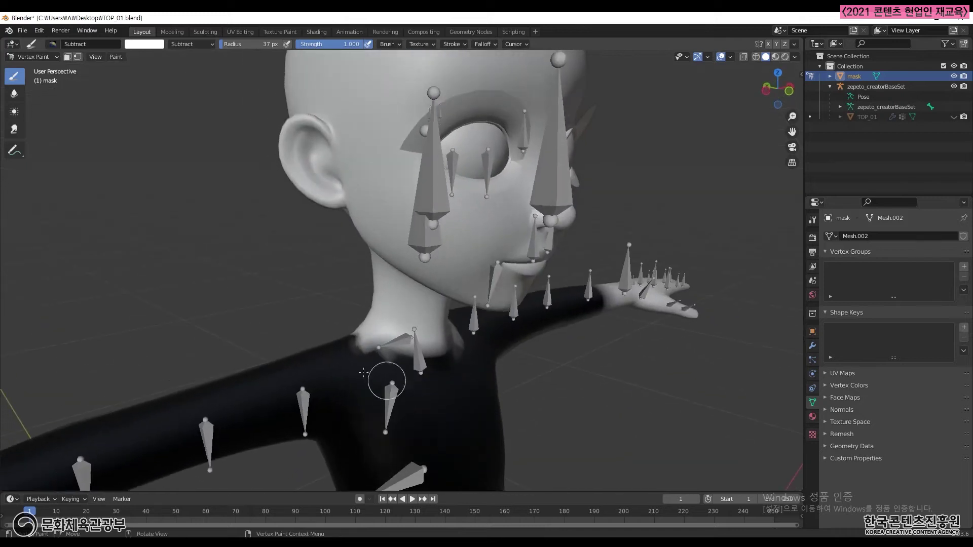
{"action": "middle_click_drag", "start_coordinate": [347, 344], "coordinate": [405, 334]}
Unhide the TOP_01 sweater and inspect it from the front and around the collar for black paint showing outside it.
{"action": "key", "text": "KP_1"}
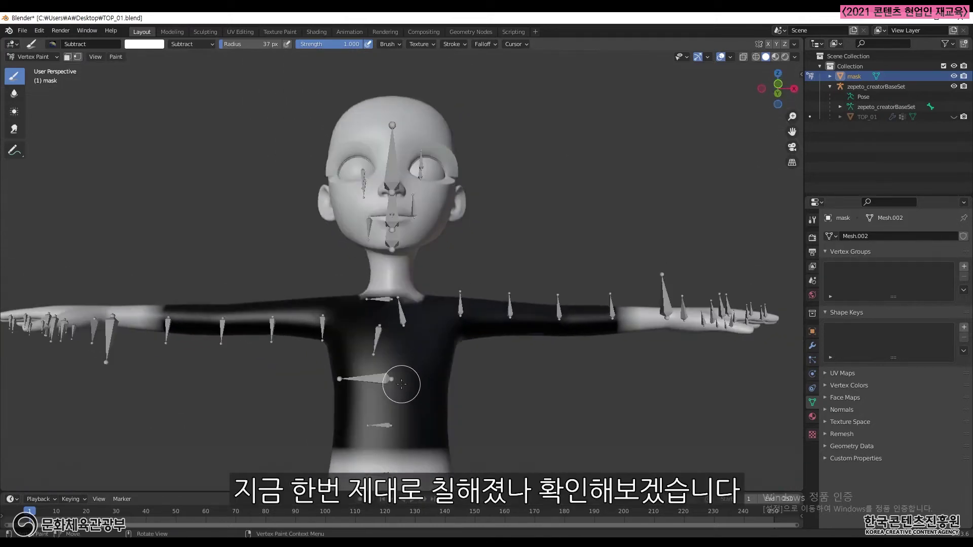
{"action": "scroll", "coordinate": [471, 352], "scroll_direction": "down", "scroll_amount": 2}
{"action": "middle_click_drag", "start_coordinate": [471, 352], "coordinate": [468, 340], "text": "shift"}
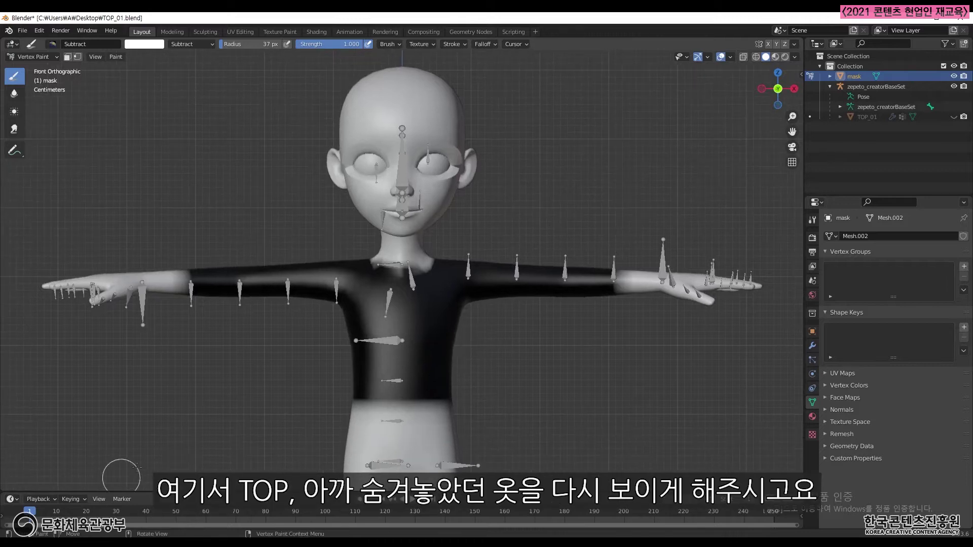
{"action": "left_click", "coordinate": [954, 117]}
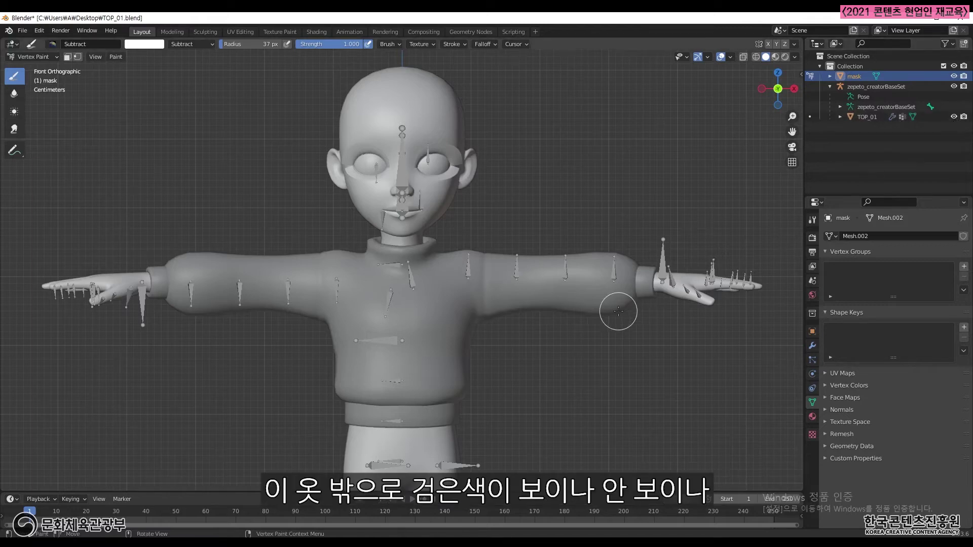
{"action": "middle_click_drag", "start_coordinate": [540, 430], "coordinate": [555, 342]}
{"action": "middle_click_drag", "start_coordinate": [403, 282], "coordinate": [374, 351]}
{"action": "scroll", "coordinate": [374, 351], "scroll_direction": "up", "scroll_amount": 4}
{"action": "middle_click_drag", "start_coordinate": [427, 337], "coordinate": [496, 331]}
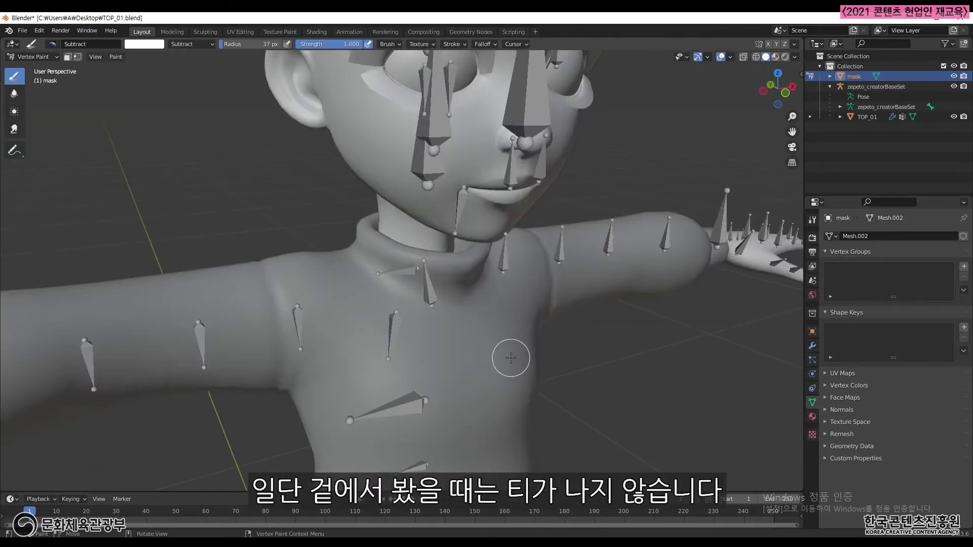
{"action": "scroll", "coordinate": [511, 358], "scroll_direction": "down", "scroll_amount": 3}
{"action": "key", "text": "KP_1"}
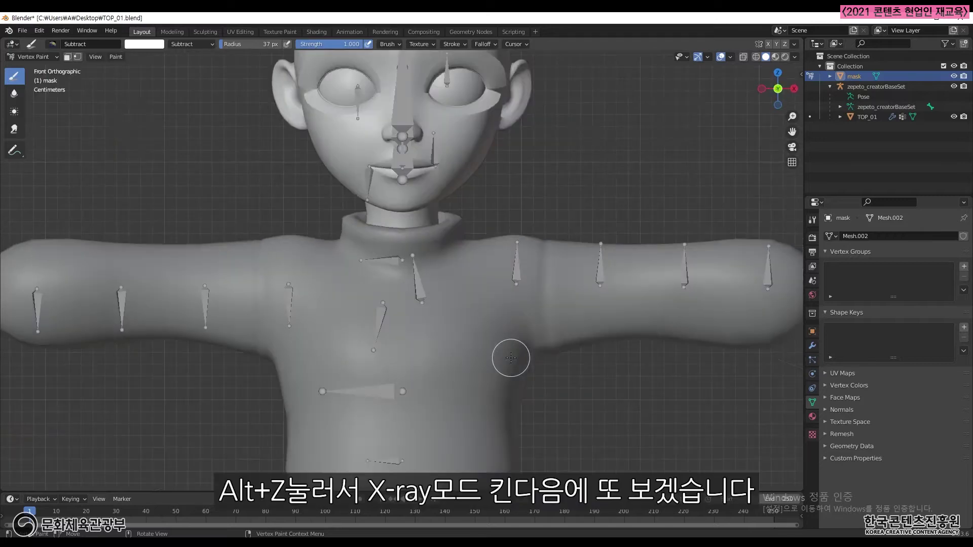
Turn on X-ray and examine how far the mask's black paint reaches inside the sweater's cuffs, collar and hem.
{"action": "key", "text": "alt+z"}
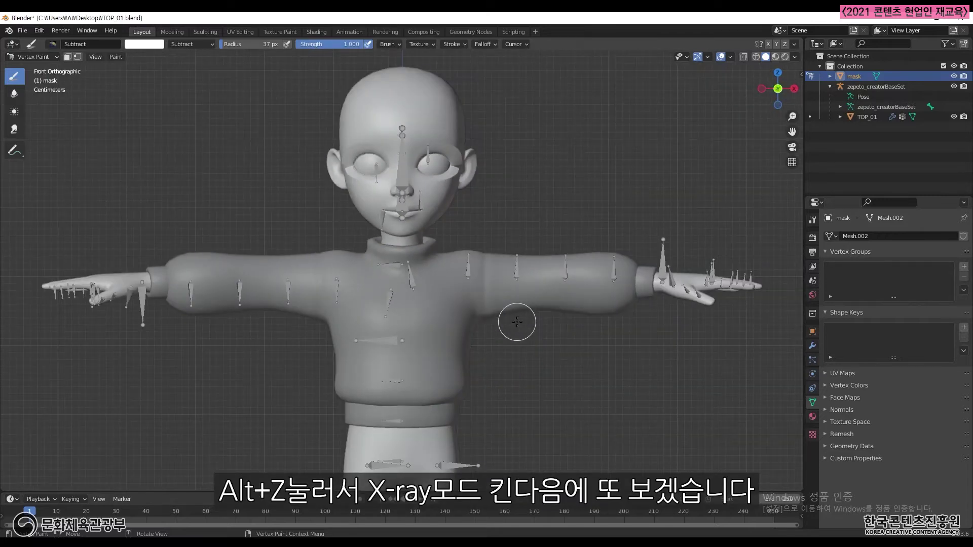
{"action": "key", "text": "alt+z"}
{"action": "scroll", "coordinate": [522, 339], "scroll_direction": "up", "scroll_amount": 3}
{"action": "scroll", "coordinate": [436, 310], "scroll_direction": "down", "scroll_amount": 2}
{"action": "scroll", "coordinate": [278, 302], "scroll_direction": "up", "scroll_amount": 1}
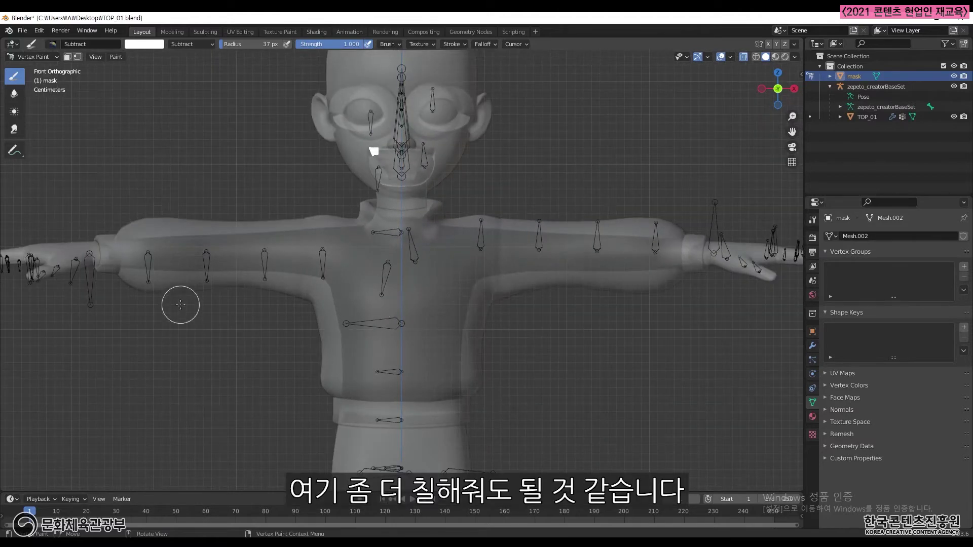
{"action": "scroll", "coordinate": [180, 304], "scroll_direction": "up", "scroll_amount": 5}
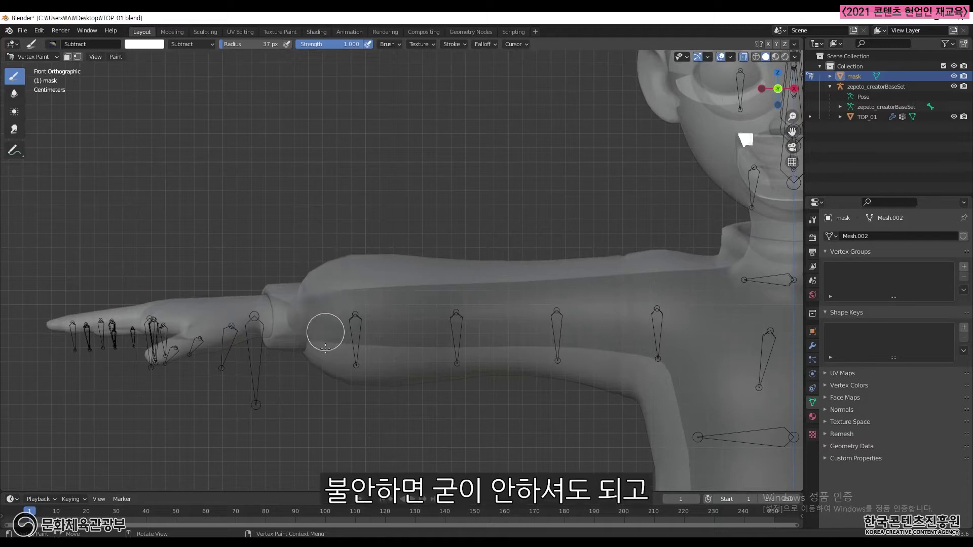
{"action": "scroll", "coordinate": [430, 380], "scroll_direction": "down", "scroll_amount": 4}
{"action": "middle_click_drag", "start_coordinate": [431, 380], "coordinate": [429, 383]}
{"action": "scroll", "coordinate": [428, 384], "scroll_direction": "up", "scroll_amount": 2}
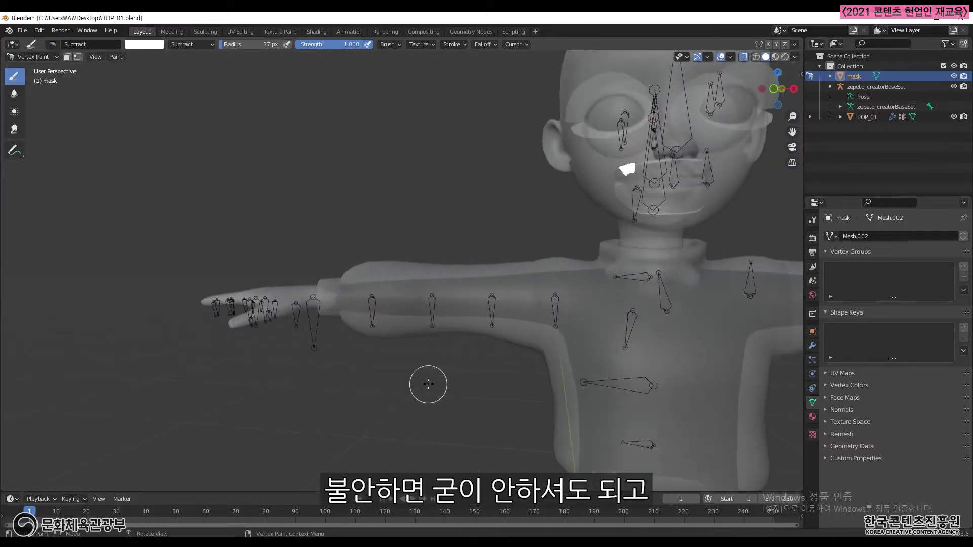
{"action": "scroll", "coordinate": [448, 379], "scroll_direction": "down", "scroll_amount": 3}
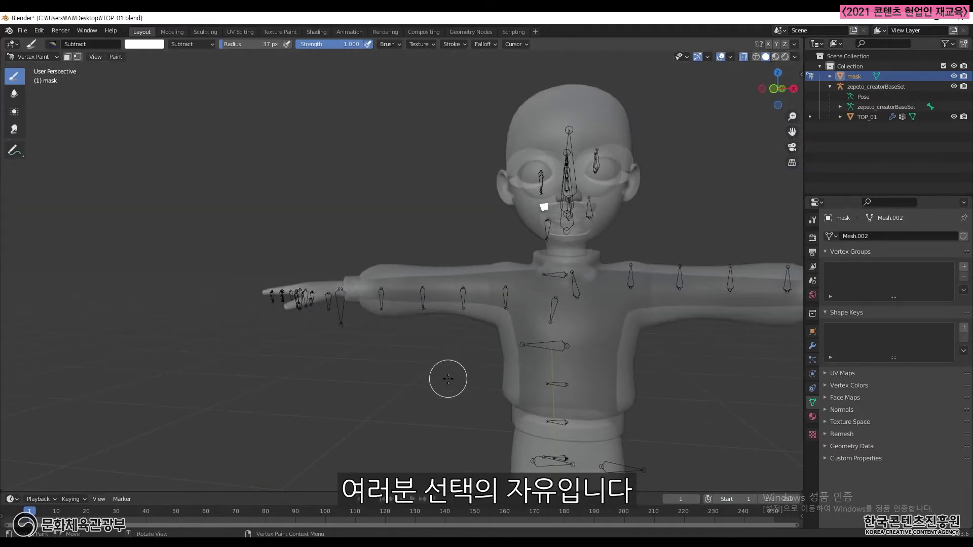
{"action": "key", "text": "KP_1"}
{"action": "scroll", "coordinate": [416, 354], "scroll_direction": "up", "scroll_amount": 2}
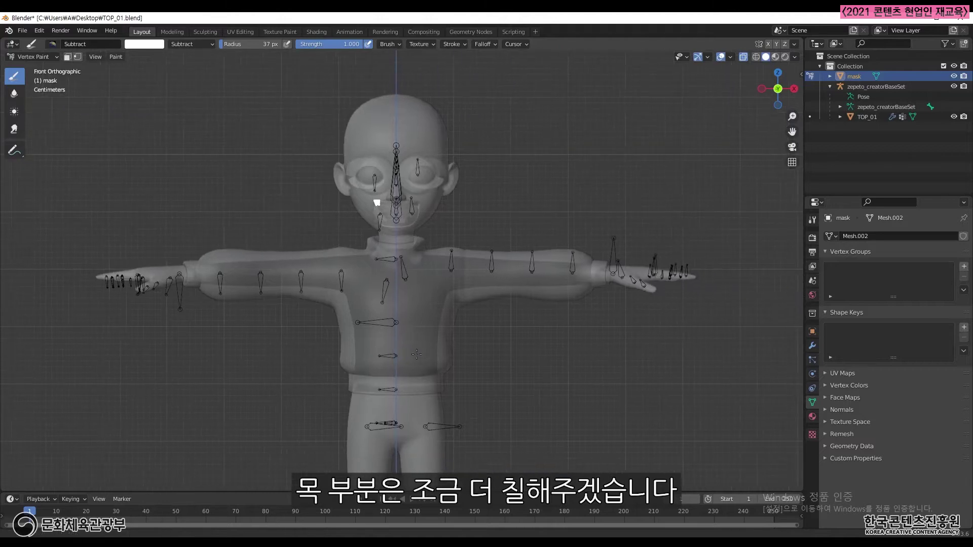
With X-ray on, extend the black paint around the base of the mask's neck, front and back, inside the collar.
{"action": "scroll", "coordinate": [416, 354], "scroll_direction": "up", "scroll_amount": 3}
{"action": "middle_click_drag", "start_coordinate": [417, 306], "coordinate": [421, 375], "text": "shift"}
{"action": "scroll", "coordinate": [421, 382], "scroll_direction": "up", "scroll_amount": 2}
{"action": "mouse_move", "coordinate": [421, 382]}
{"action": "left_mouse_down"}
{"action": "mouse_move", "coordinate": [390, 387]}
{"action": "mouse_move", "coordinate": [462, 395]}
{"action": "mouse_move", "coordinate": [523, 333]}
{"action": "mouse_move", "coordinate": [493, 324]}
{"action": "mouse_move", "coordinate": [384, 404]}
{"action": "mouse_move", "coordinate": [252, 324]}
{"action": "mouse_move", "coordinate": [281, 375]}
{"action": "mouse_move", "coordinate": [276, 348]}
{"action": "mouse_move", "coordinate": [282, 365]}
{"action": "mouse_move", "coordinate": [300, 369]}
{"action": "mouse_move", "coordinate": [238, 394]}
{"action": "left_mouse_up"}
{"action": "mouse_move", "coordinate": [238, 394]}
{"action": "middle_mouse_down"}
{"action": "mouse_move", "coordinate": [284, 375]}
{"action": "mouse_move", "coordinate": [341, 328]}
{"action": "middle_mouse_up"}
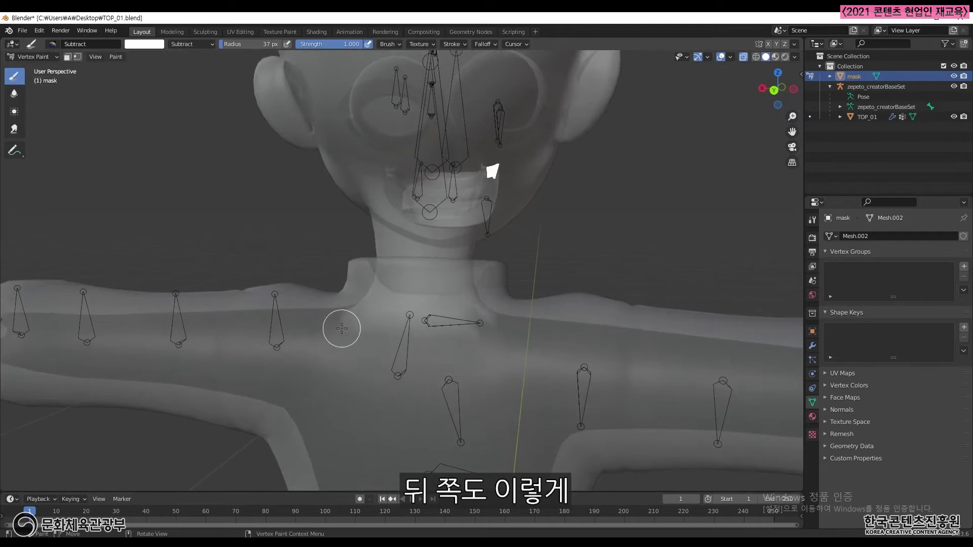
{"action": "middle_click_drag", "start_coordinate": [481, 337], "coordinate": [344, 326]}
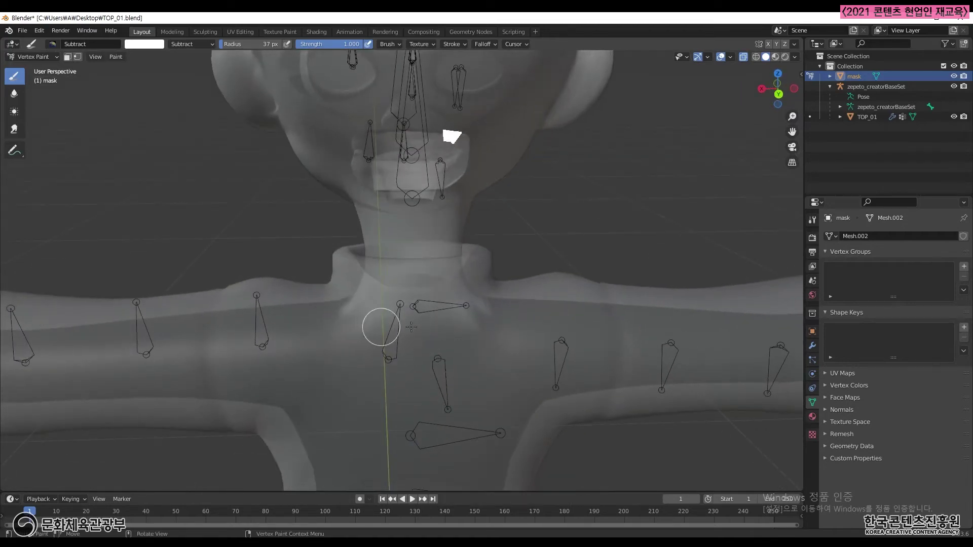
{"action": "mouse_move", "coordinate": [534, 348]}
{"action": "middle_mouse_down"}
{"action": "mouse_move", "coordinate": [449, 390]}
{"action": "mouse_move", "coordinate": [564, 354]}
{"action": "middle_mouse_up"}
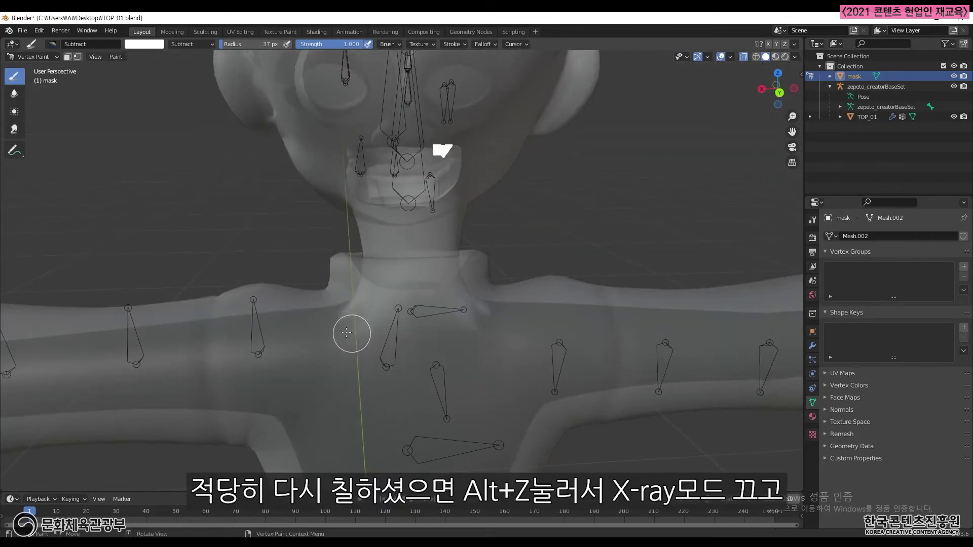
{"action": "scroll", "coordinate": [446, 361], "scroll_direction": "down", "scroll_amount": 4}
{"action": "middle_click_drag", "start_coordinate": [446, 360], "coordinate": [566, 350]}
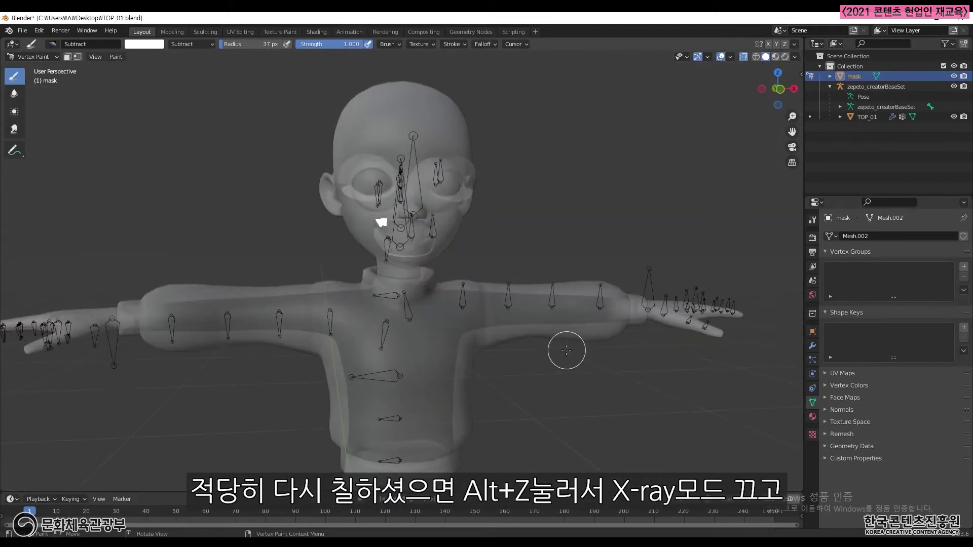
Turn off X-ray and recheck the sweater's collar, sleeves and hem from several angles for visible black paint.
{"action": "key", "text": "alt+z"}
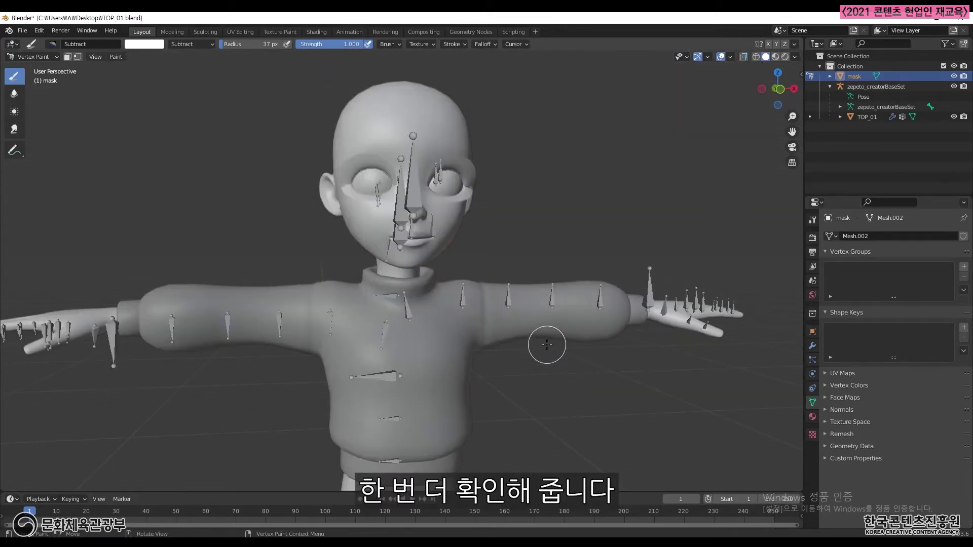
{"action": "key", "text": "KP_1"}
{"action": "middle_click_drag", "start_coordinate": [546, 344], "coordinate": [474, 336]}
{"action": "scroll", "coordinate": [517, 352], "scroll_direction": "up", "scroll_amount": 8}
{"action": "middle_click_drag", "start_coordinate": [421, 389], "coordinate": [302, 319]}
{"action": "middle_click_drag", "start_coordinate": [564, 382], "coordinate": [480, 351]}
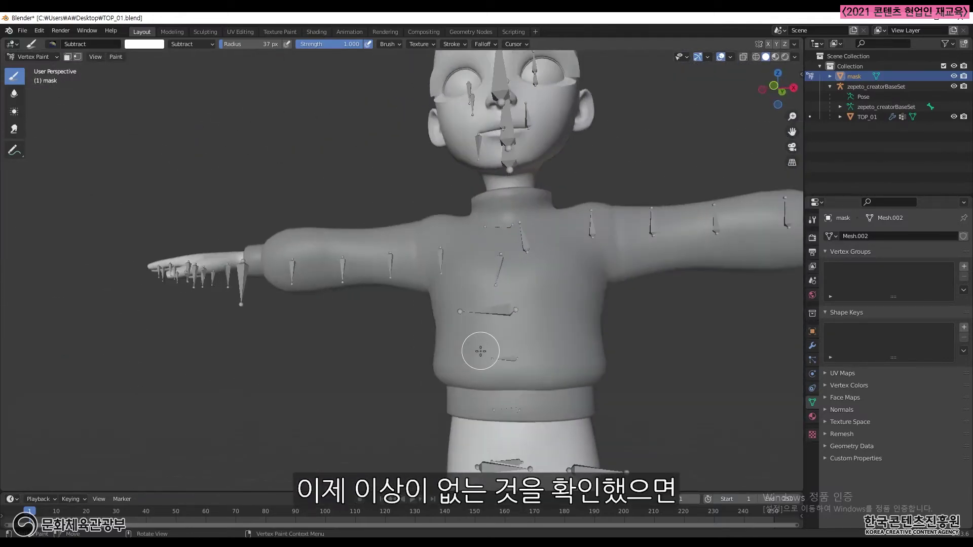
{"action": "key", "text": "KP_1"}
{"action": "middle_click_drag", "start_coordinate": [606, 345], "coordinate": [549, 379], "text": "shift"}
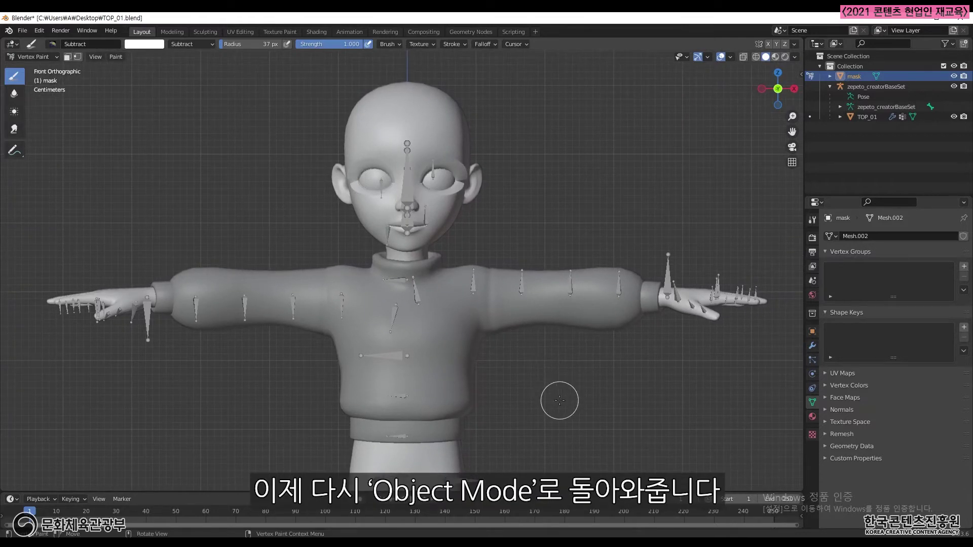
Return the mask from Vertex Paint to Object Mode and deselect everything.
{"action": "left_click", "coordinate": [33, 57]}
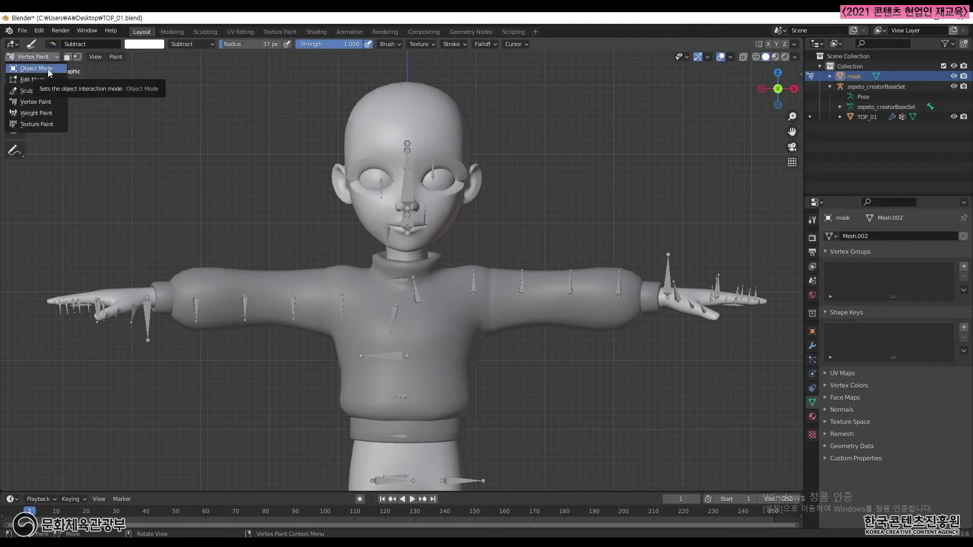
{"action": "left_click", "coordinate": [36, 68]}
{"action": "left_click", "coordinate": [601, 212]}
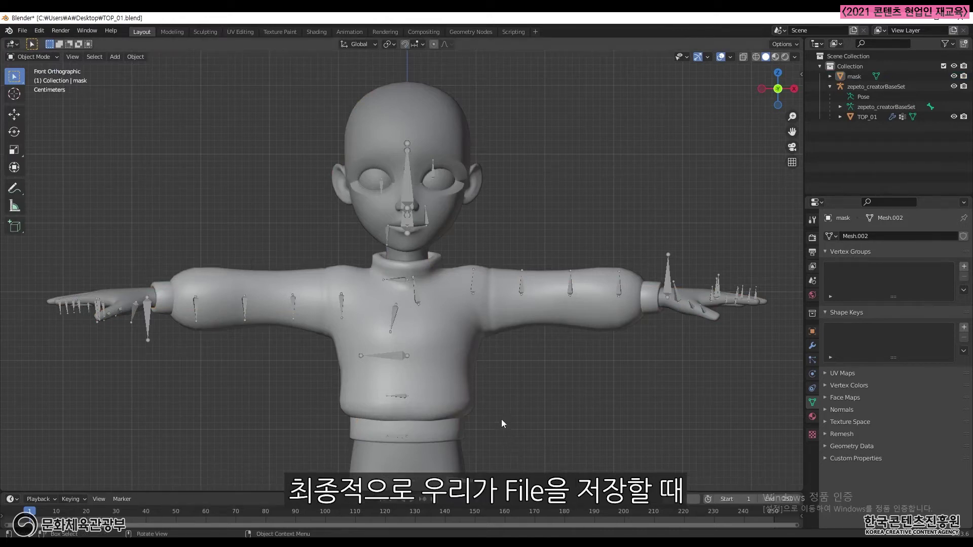
Select the mask, the zepeto_creatorBaseSet armature and the TOP_01 sweater together.
{"action": "left_click", "coordinate": [860, 75]}
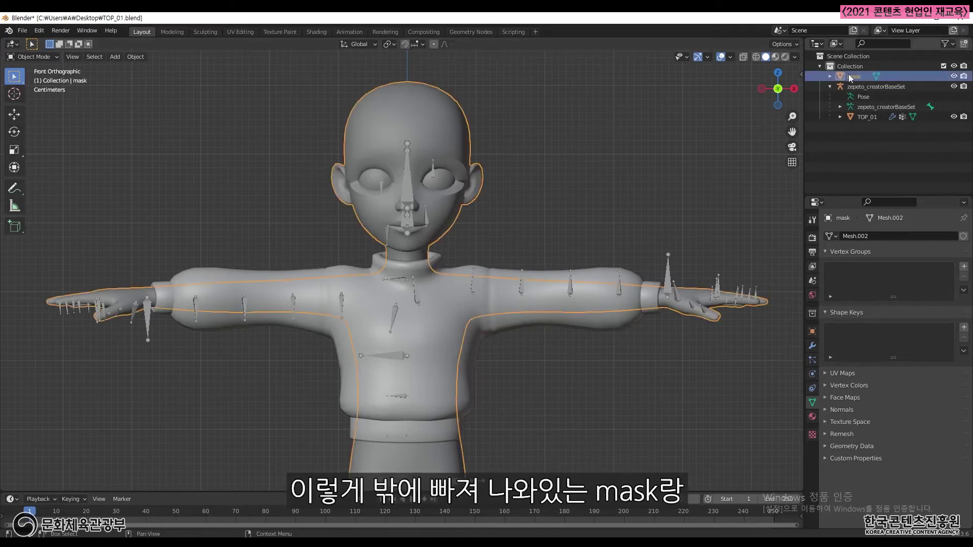
{"action": "left_click", "coordinate": [873, 86]}
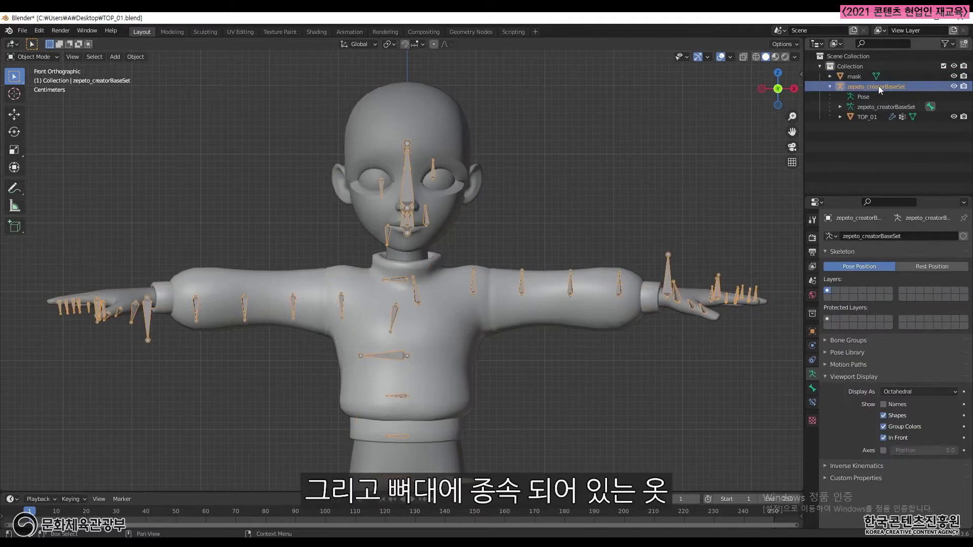
{"action": "left_click", "coordinate": [868, 117]}
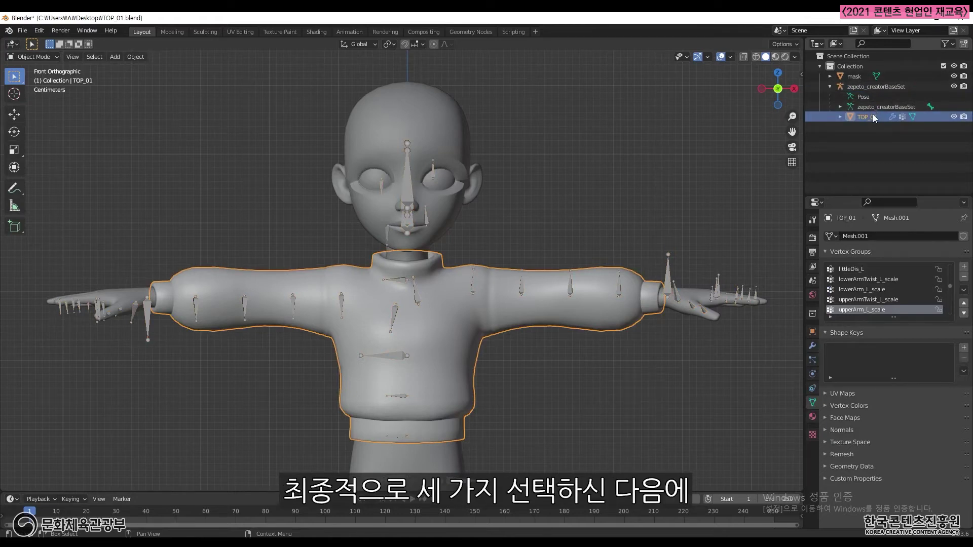
{"action": "left_click", "coordinate": [541, 222]}
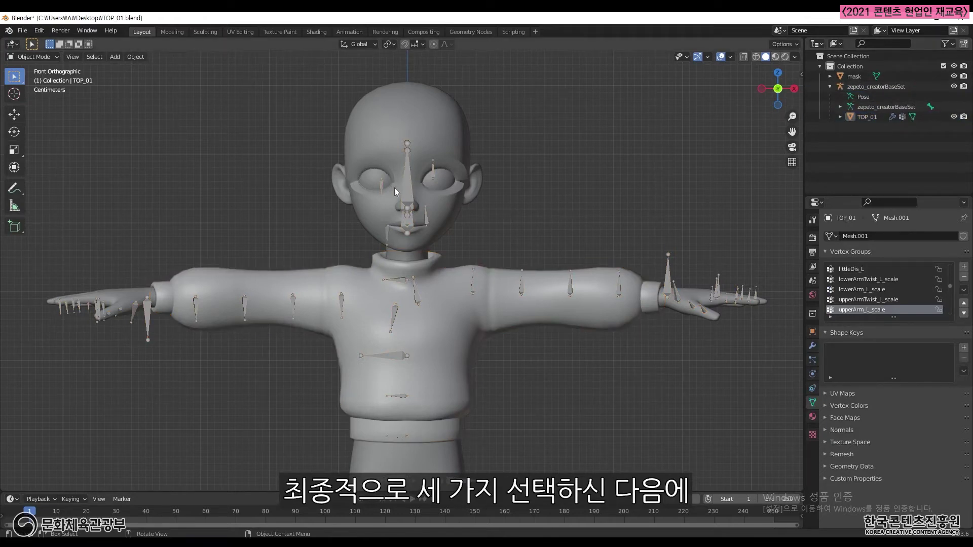
{"action": "left_click_drag", "start_coordinate": [298, 101], "coordinate": [561, 396]}
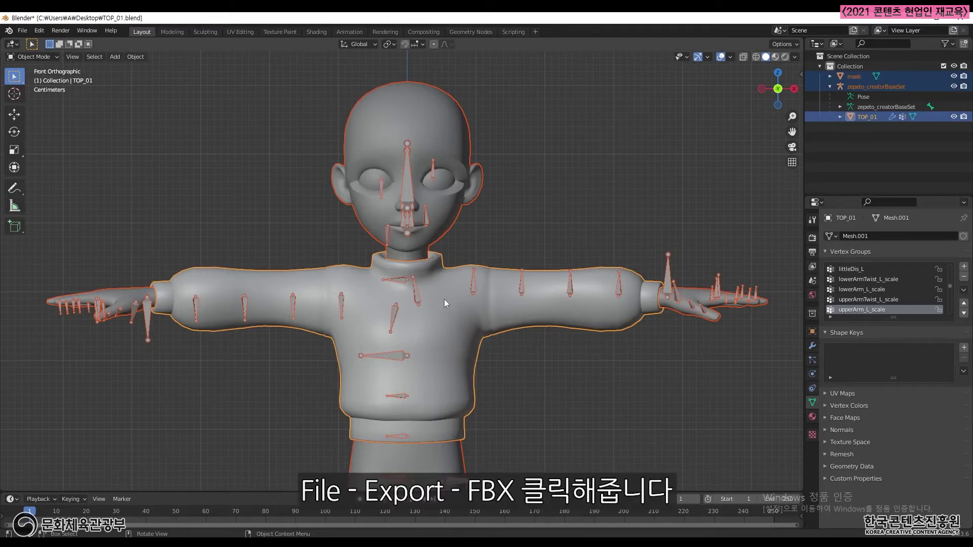
Export only the selected objects to the Desktop as TOP_01.fbx, with Add Leaf Bones turned off in the Armature settings.
{"action": "left_click", "coordinate": [23, 30]}
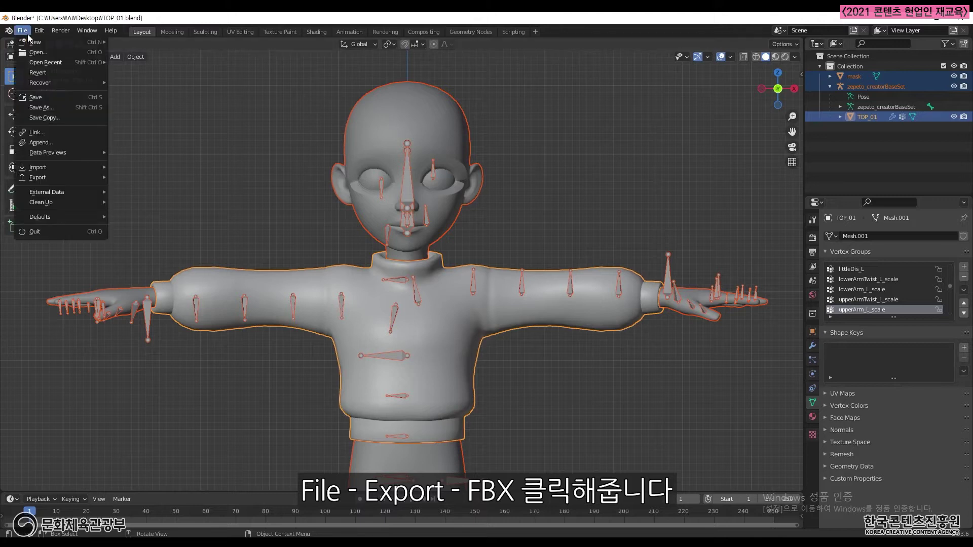
{"action": "mouse_move", "coordinate": [47, 177]}
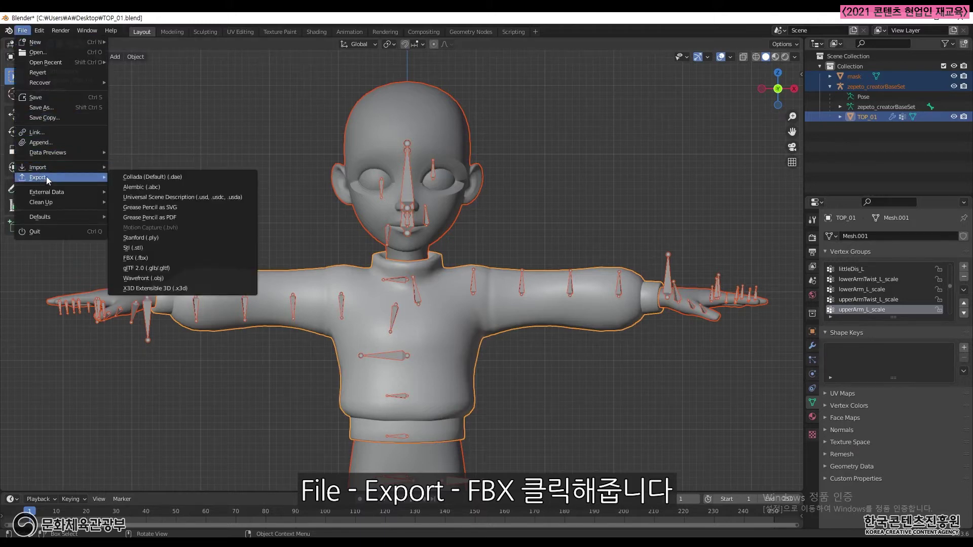
{"action": "left_click", "coordinate": [145, 258]}
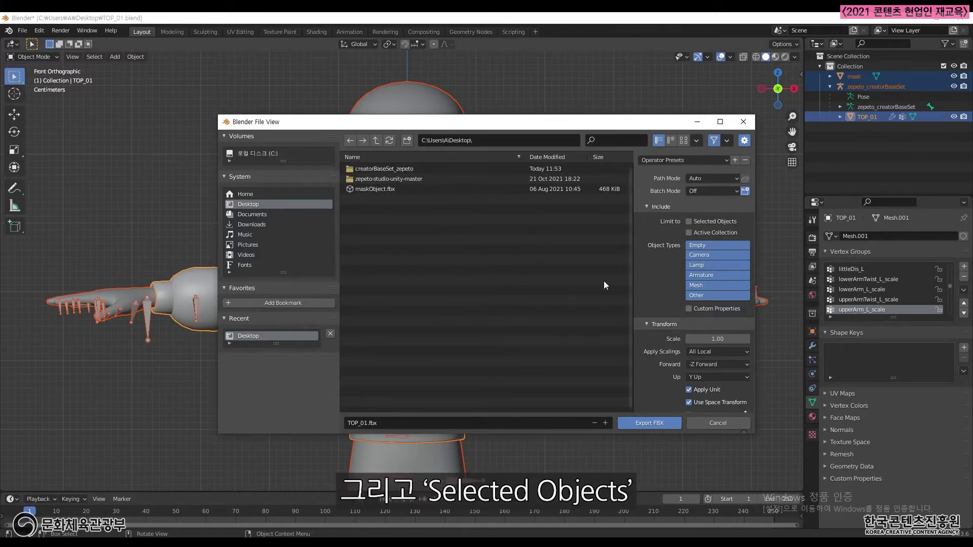
{"action": "left_click", "coordinate": [690, 222]}
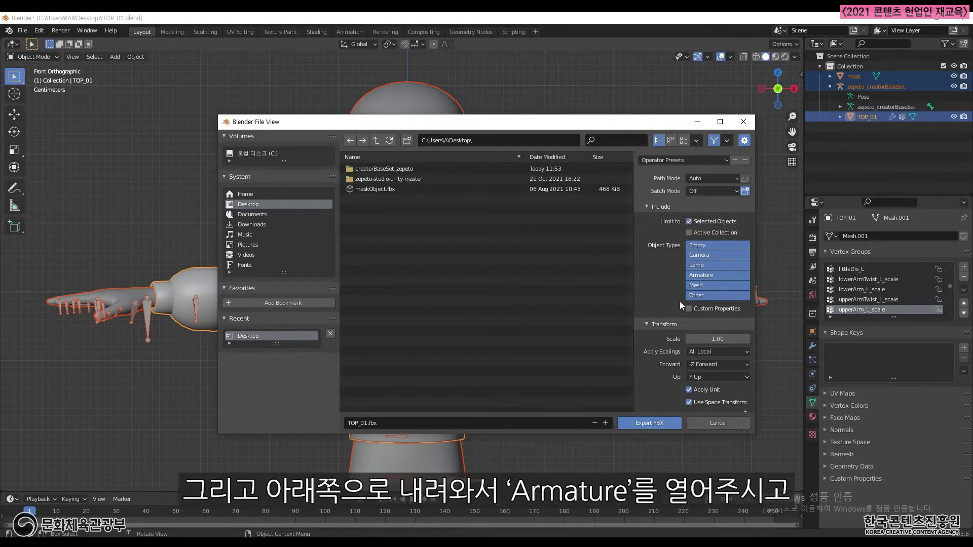
{"action": "scroll", "coordinate": [678, 301], "scroll_direction": "down", "scroll_amount": 3}
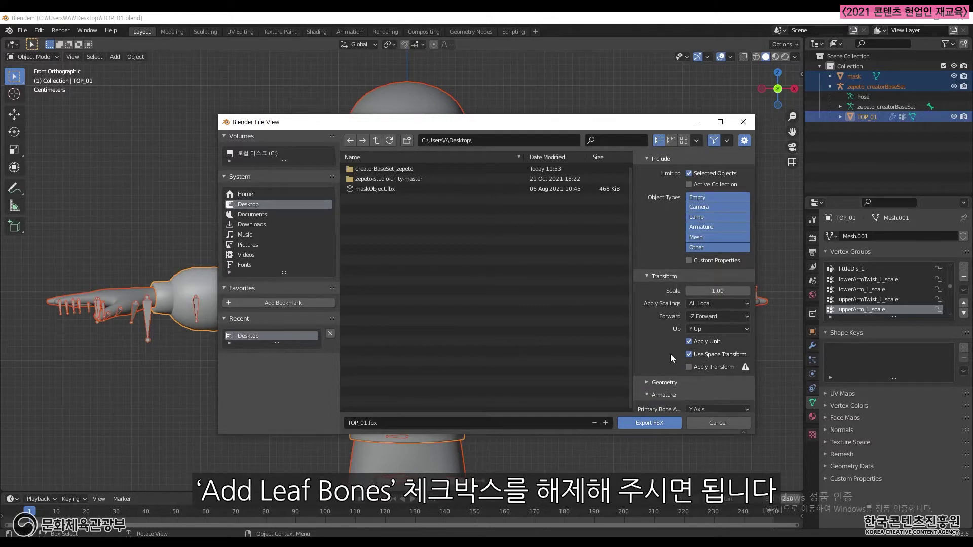
{"action": "left_click", "coordinate": [646, 394]}
{"action": "scroll", "coordinate": [670, 353], "scroll_direction": "down", "scroll_amount": 4}
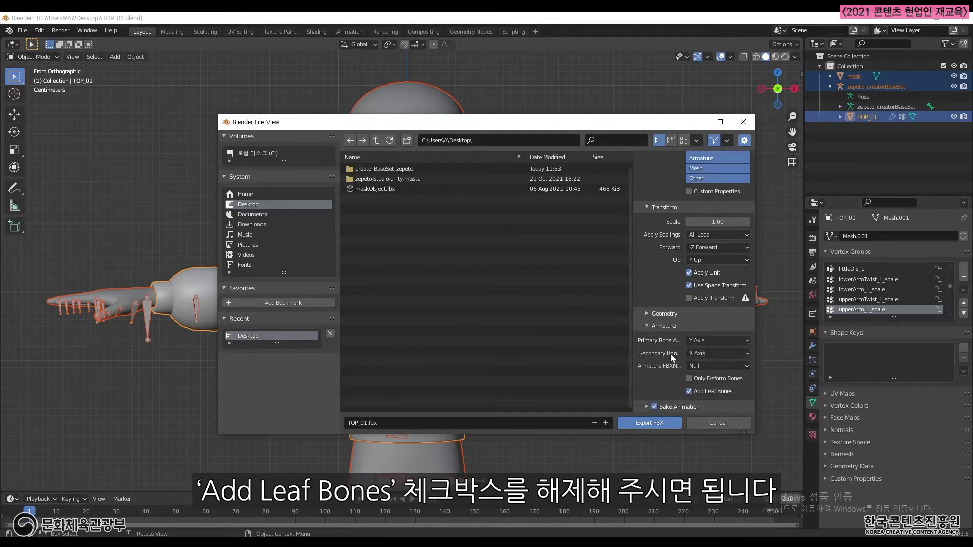
{"action": "left_click", "coordinate": [689, 391]}
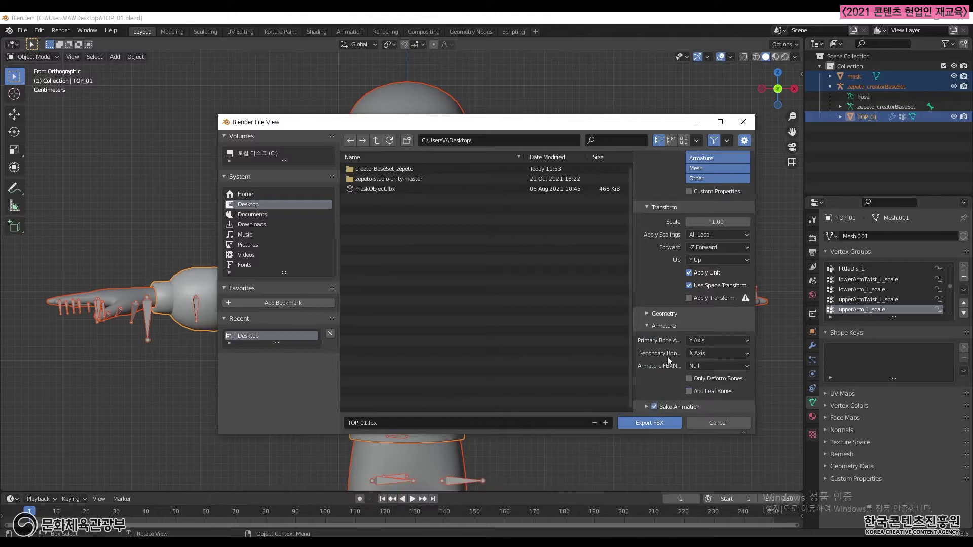
{"action": "scroll", "coordinate": [684, 355], "scroll_direction": "up", "scroll_amount": 7}
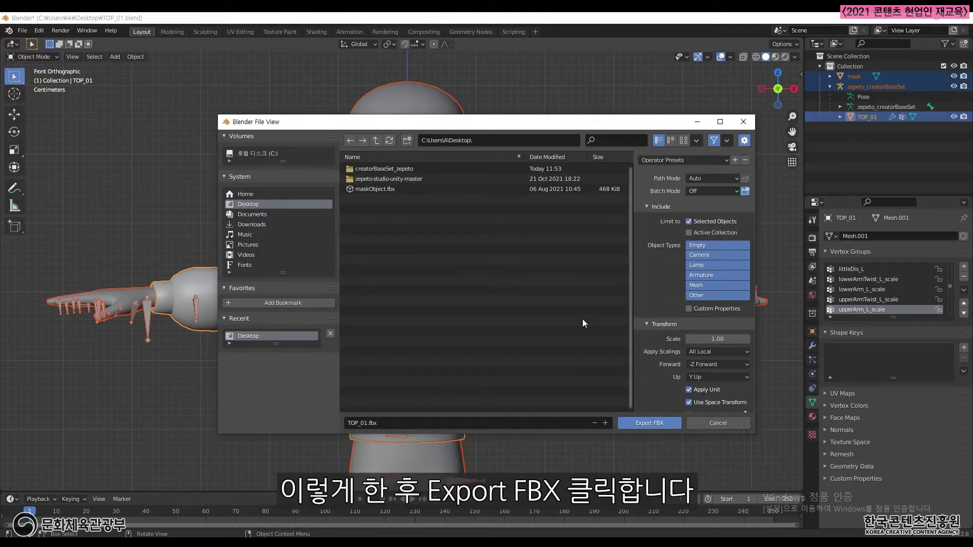
{"action": "left_click", "coordinate": [647, 424]}
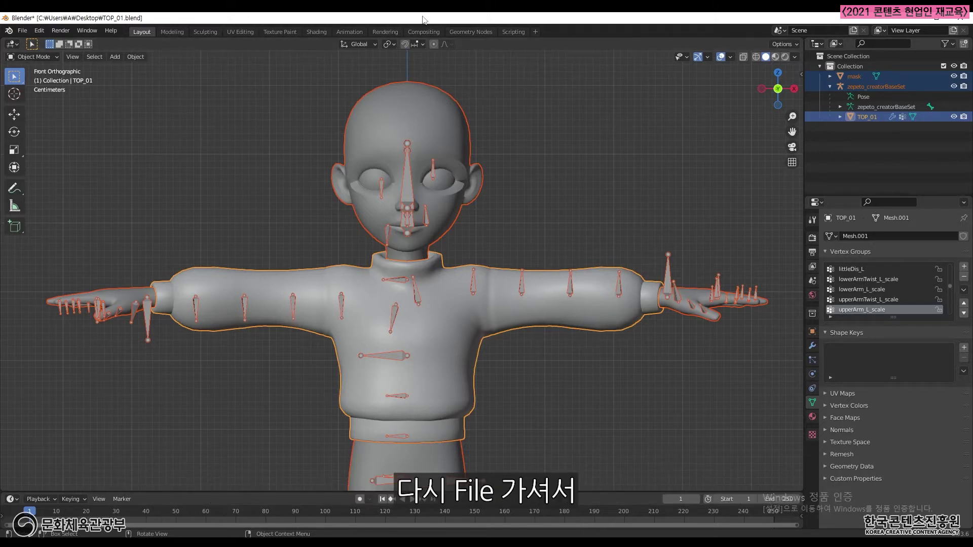
Save the Blender project over the existing TOP_01.blend on the Desktop.
{"action": "left_click", "coordinate": [23, 32]}
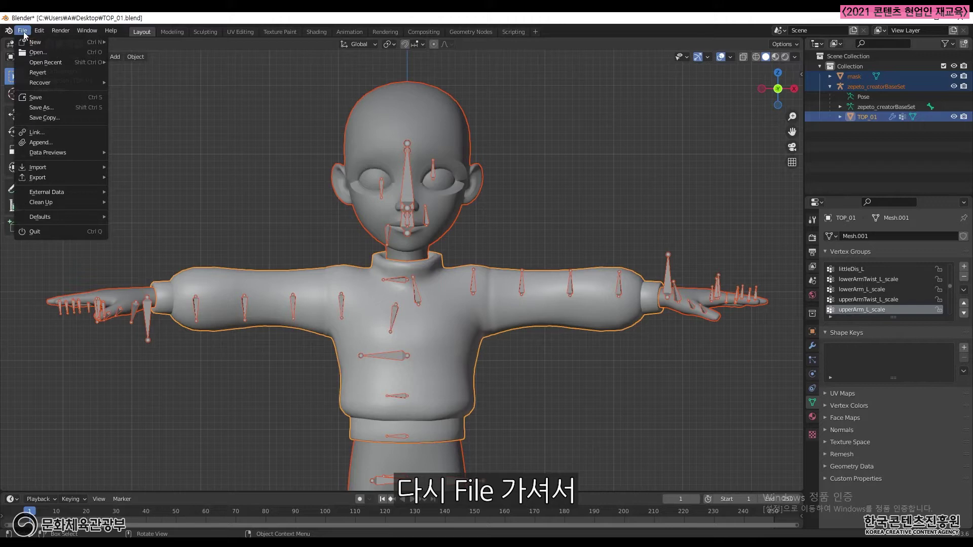
{"action": "left_click", "coordinate": [57, 109]}
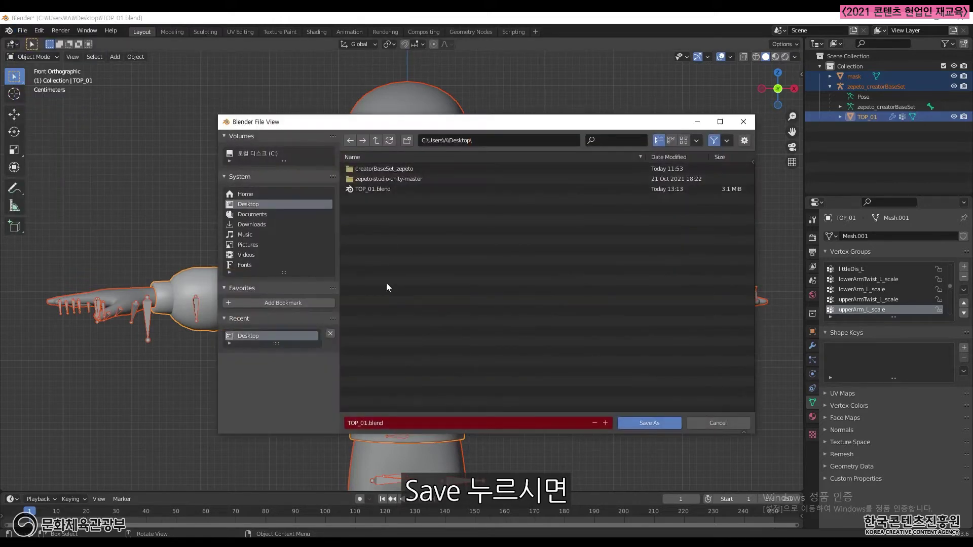
{"action": "left_click", "coordinate": [391, 423]}
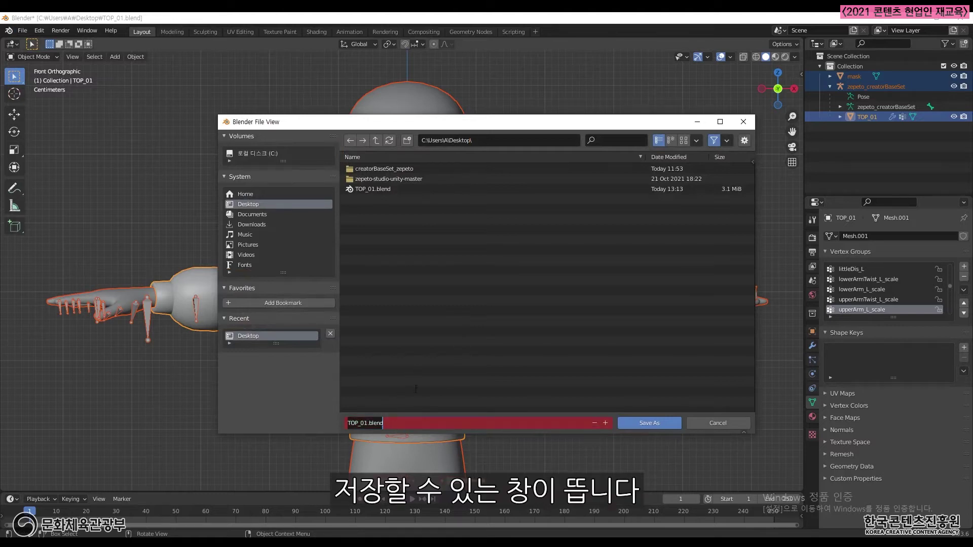
{"action": "left_click", "coordinate": [416, 369]}
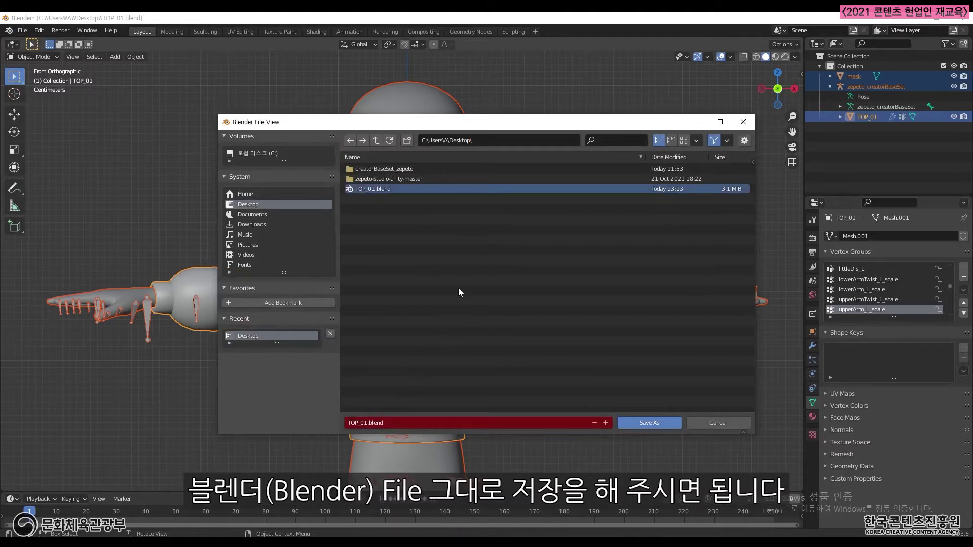
{"action": "left_click", "coordinate": [664, 424]}
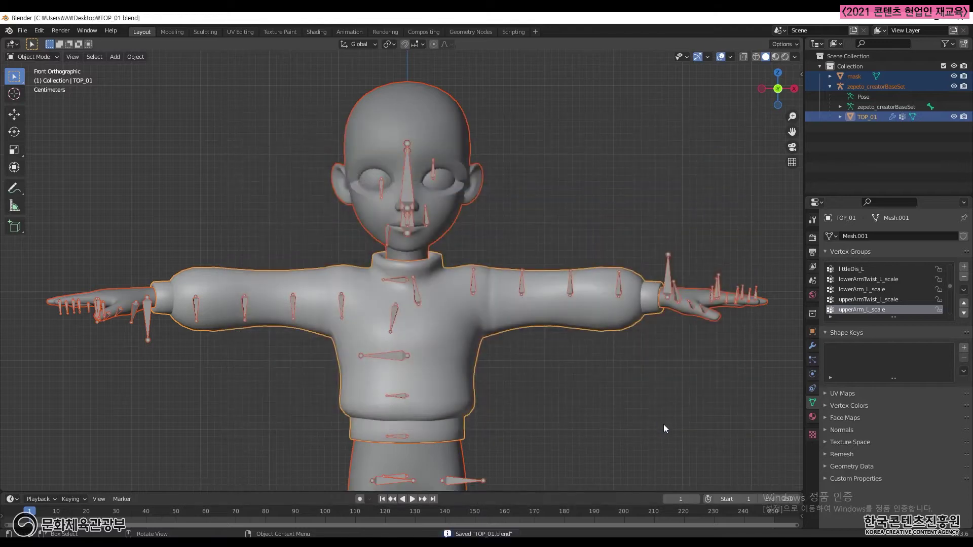
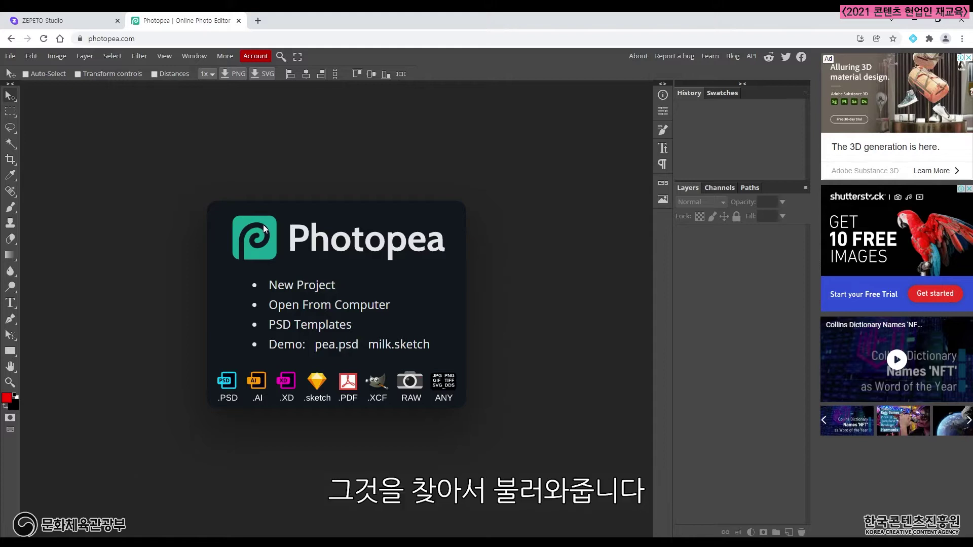
Switch to Photopea in the browser and open the TOP_01 UV layout image from the Desktop.
{"action": "left_click", "coordinate": [10, 59]}
{"action": "left_click", "coordinate": [17, 90]}
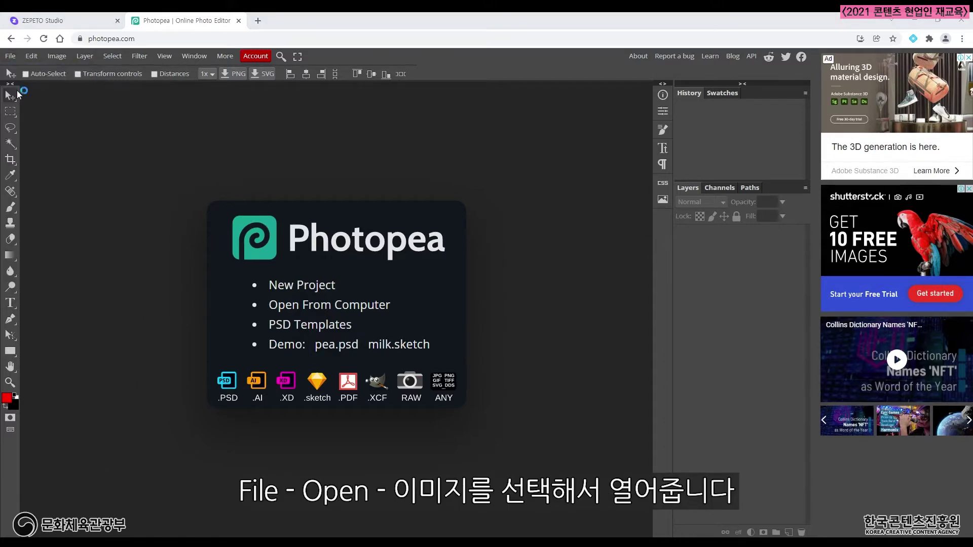
{"action": "left_click", "coordinate": [121, 140]}
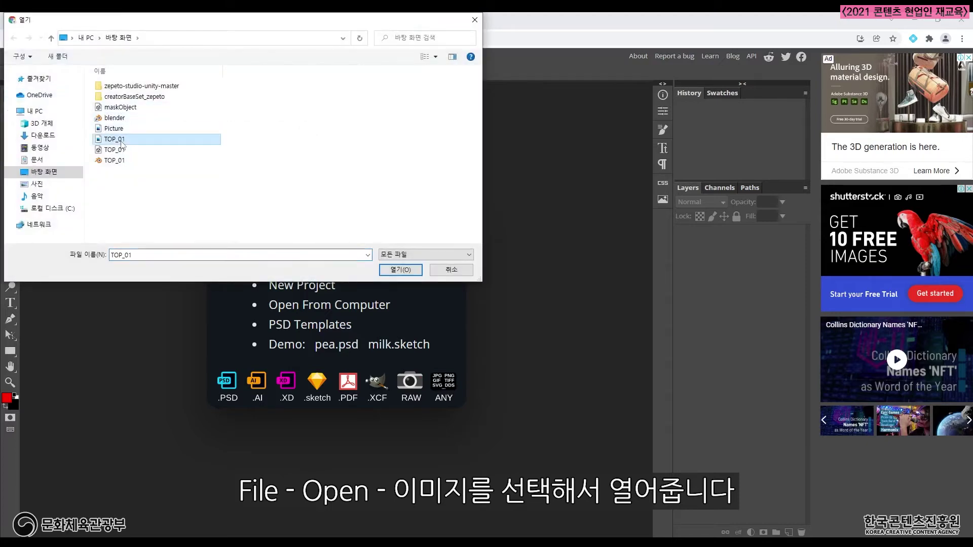
{"action": "left_click", "coordinate": [404, 272]}
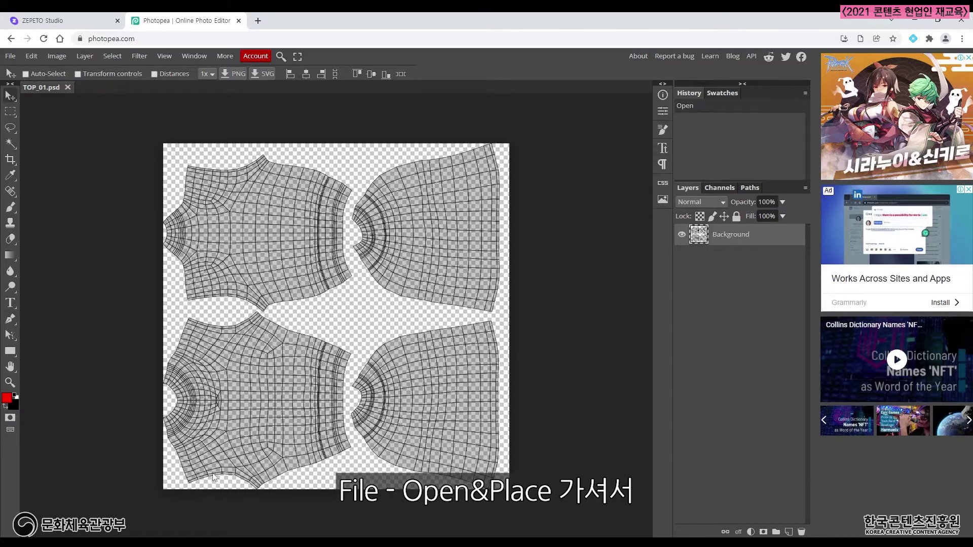
Place the Picture knit image over the UV layout, scale it to about 55%, and delete its layer.
{"action": "left_click", "coordinate": [18, 56]}
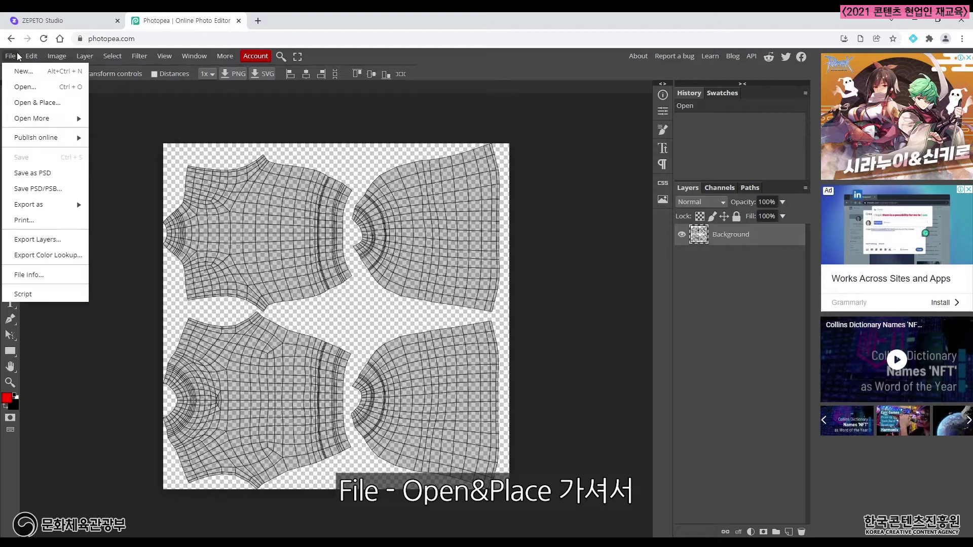
{"action": "left_click", "coordinate": [49, 103]}
{"action": "left_click", "coordinate": [114, 129]}
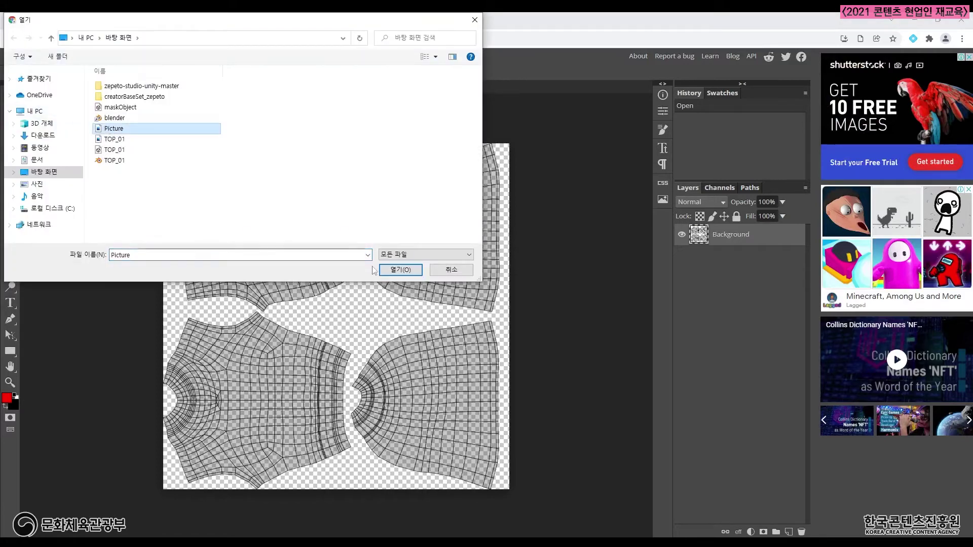
{"action": "left_click", "coordinate": [392, 270]}
{"action": "left_click_drag", "start_coordinate": [301, 275], "coordinate": [371, 340]}
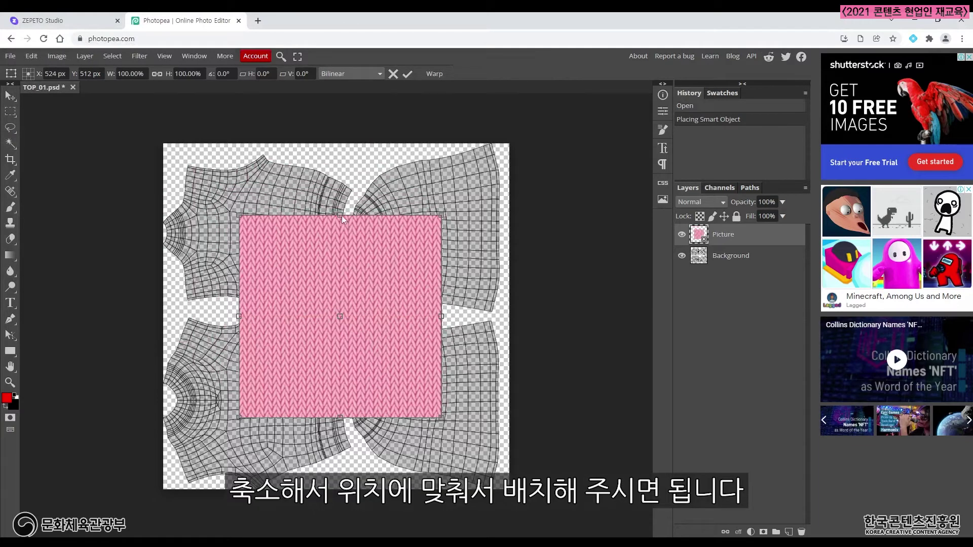
{"action": "left_click_drag", "start_coordinate": [442, 215], "coordinate": [350, 308]}
{"action": "mouse_move", "coordinate": [329, 344]}
{"action": "left_mouse_down"}
{"action": "mouse_move", "coordinate": [251, 357]}
{"action": "mouse_move", "coordinate": [354, 370]}
{"action": "mouse_move", "coordinate": [274, 404]}
{"action": "mouse_move", "coordinate": [273, 243]}
{"action": "mouse_move", "coordinate": [434, 183]}
{"action": "mouse_move", "coordinate": [489, 451]}
{"action": "mouse_move", "coordinate": [494, 381]}
{"action": "mouse_move", "coordinate": [495, 416]}
{"action": "mouse_move", "coordinate": [471, 423]}
{"action": "mouse_move", "coordinate": [481, 437]}
{"action": "mouse_move", "coordinate": [241, 445]}
{"action": "mouse_move", "coordinate": [263, 456]}
{"action": "mouse_move", "coordinate": [269, 369]}
{"action": "mouse_move", "coordinate": [244, 359]}
{"action": "mouse_move", "coordinate": [452, 366]}
{"action": "mouse_move", "coordinate": [362, 354]}
{"action": "mouse_move", "coordinate": [330, 325]}
{"action": "left_mouse_up"}
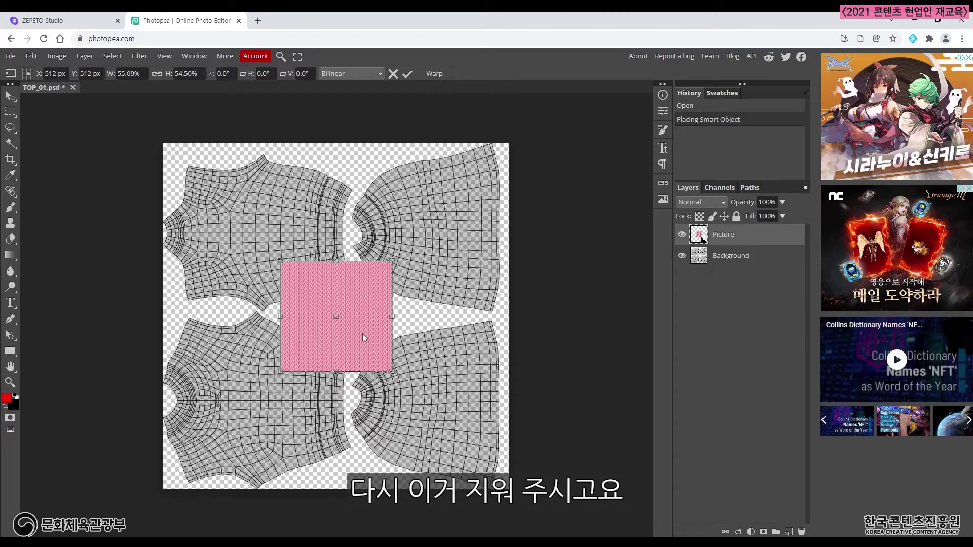
{"action": "left_click", "coordinate": [802, 532]}
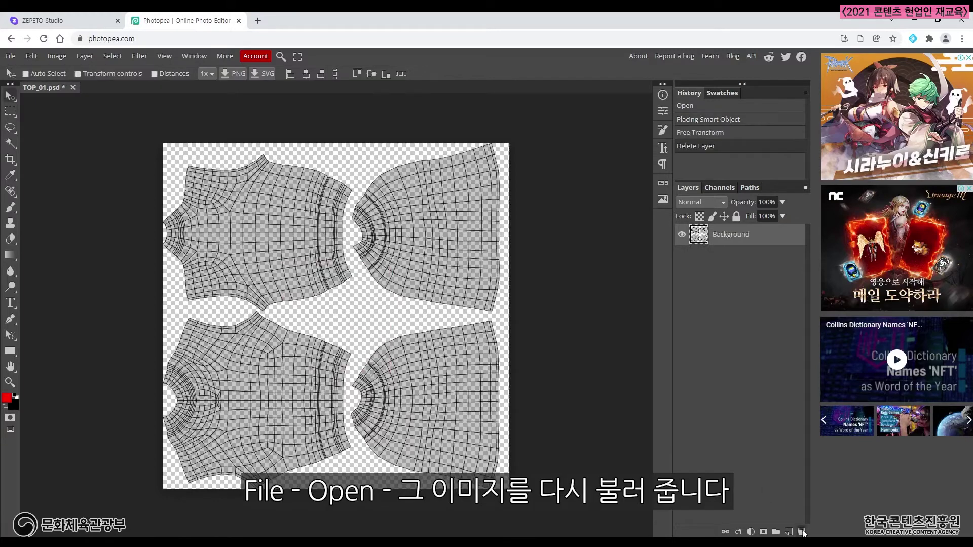
Open the Picture knit image from the Desktop as a separate document beside TOP_01.psd.
{"action": "left_click", "coordinate": [10, 56]}
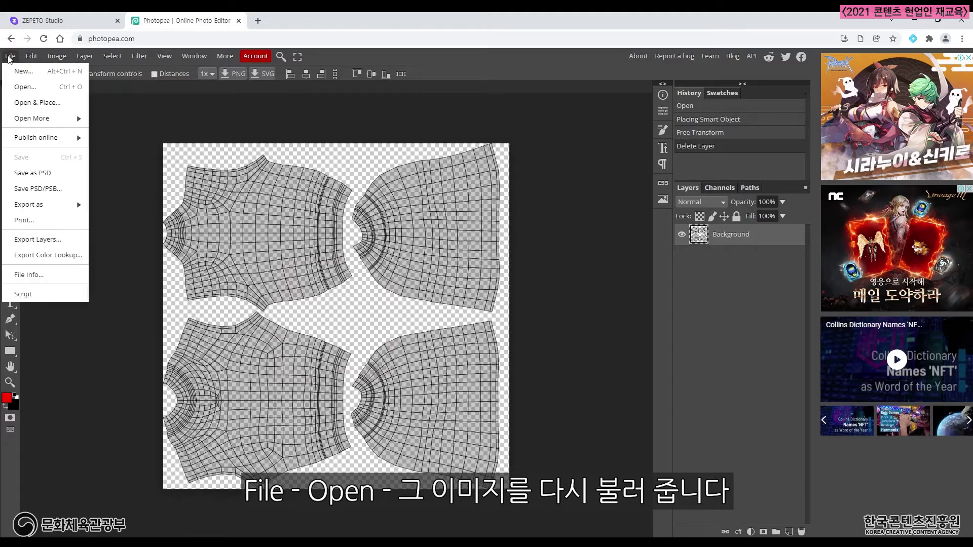
{"action": "left_click", "coordinate": [38, 85]}
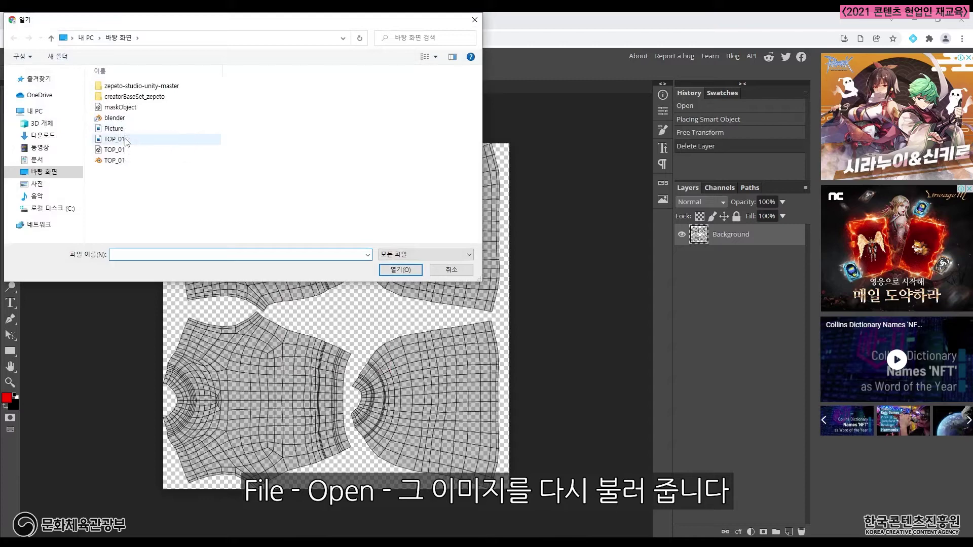
{"action": "left_click", "coordinate": [126, 140]}
{"action": "left_click", "coordinate": [146, 130]}
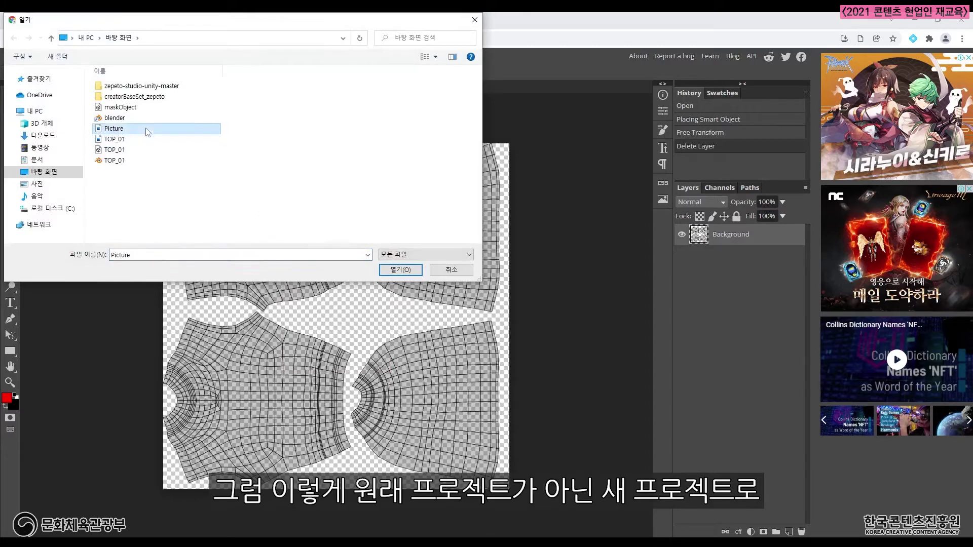
{"action": "left_click", "coordinate": [386, 270]}
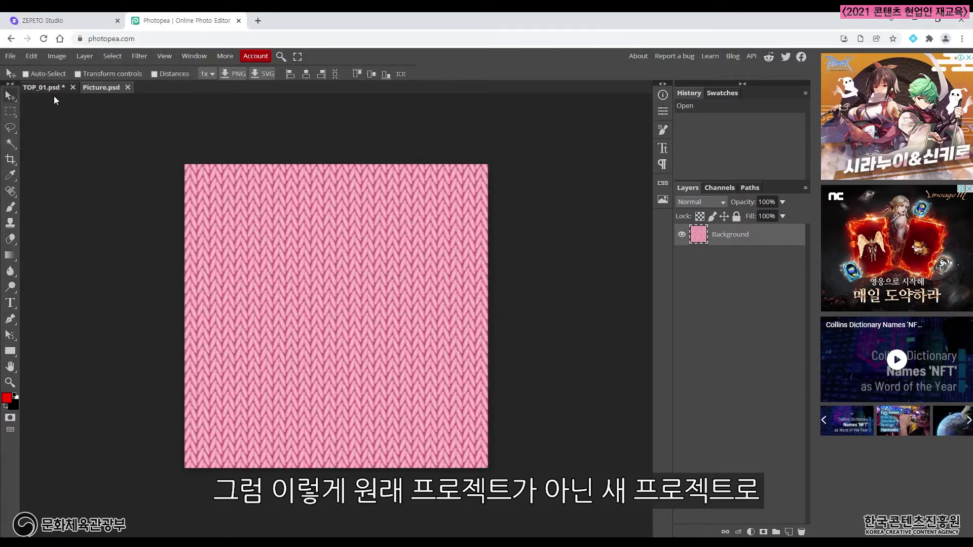
{"action": "left_click", "coordinate": [41, 88]}
{"action": "left_click", "coordinate": [93, 89]}
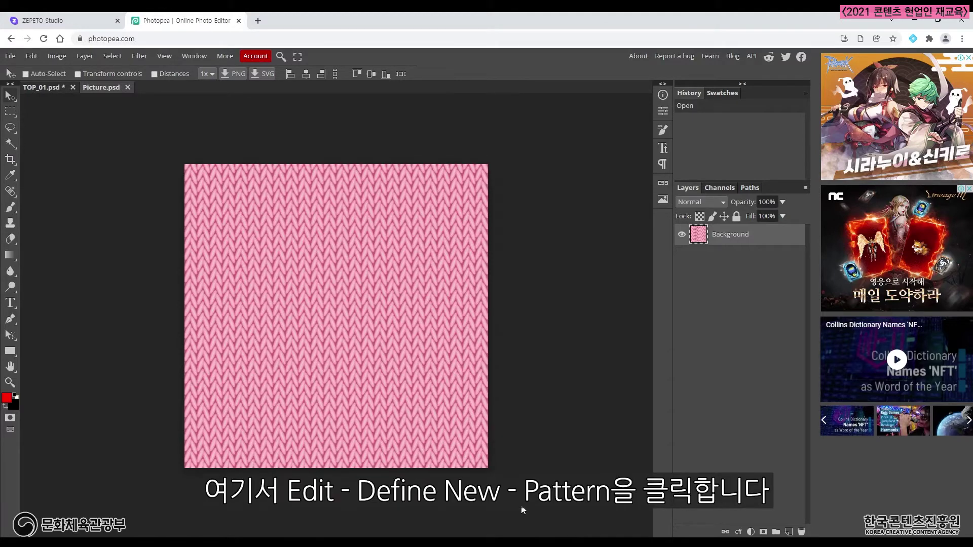
Define a new pattern from the pink knit image and close the Picture document.
{"action": "left_click", "coordinate": [32, 56]}
{"action": "mouse_move", "coordinate": [94, 357]}
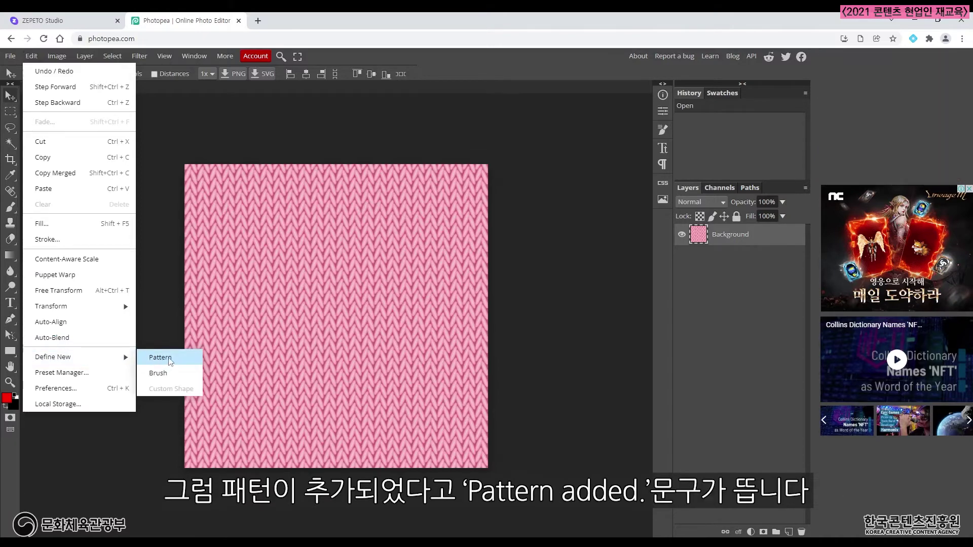
{"action": "left_click", "coordinate": [161, 358]}
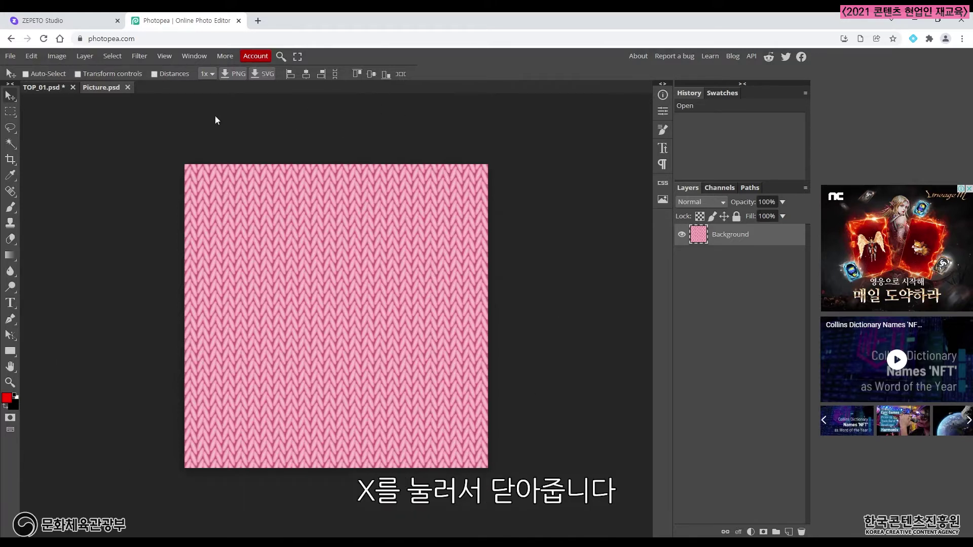
{"action": "left_click", "coordinate": [128, 87]}
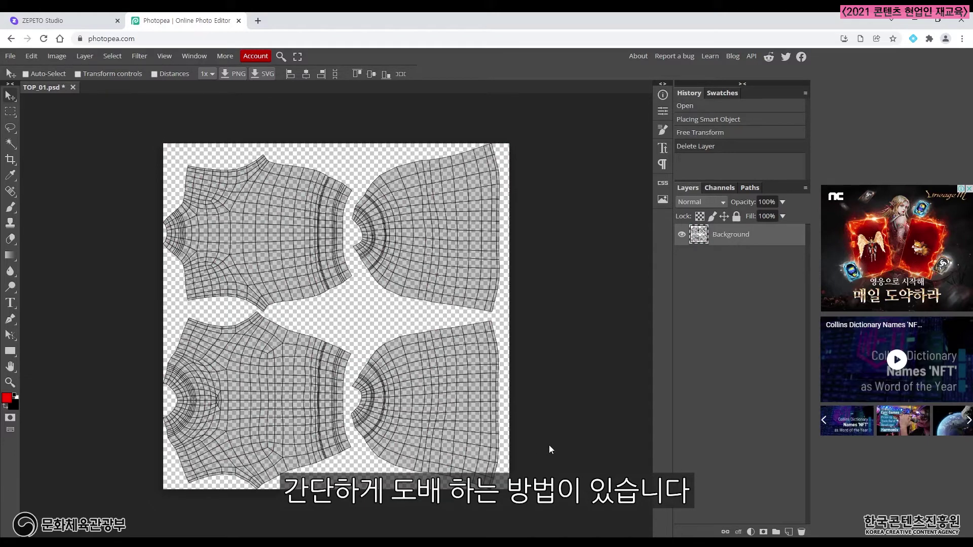
Add a Pattern Fill layer above the UV layout in TOP_01.psd and set its pattern to the pink knit.
{"action": "left_click", "coordinate": [751, 532]}
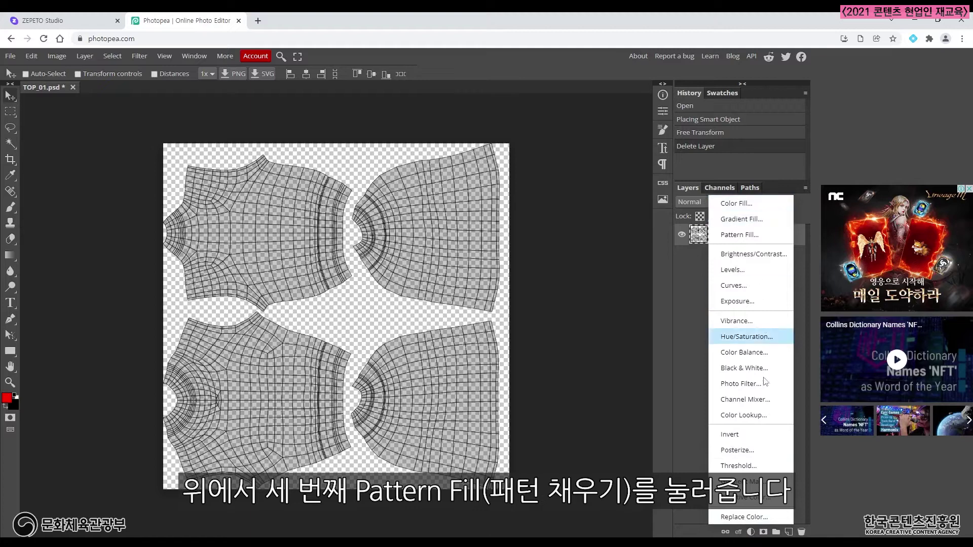
{"action": "left_click", "coordinate": [763, 238]}
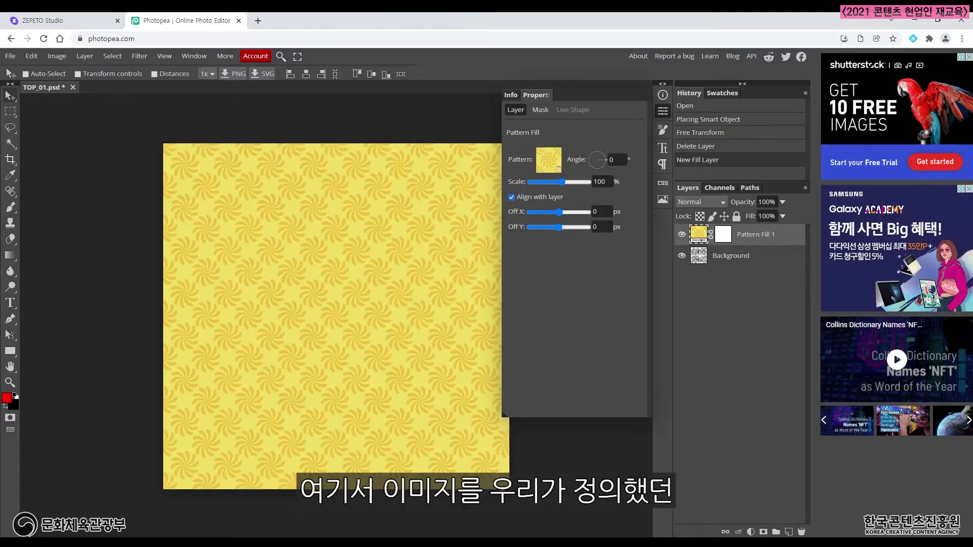
{"action": "left_click", "coordinate": [558, 170]}
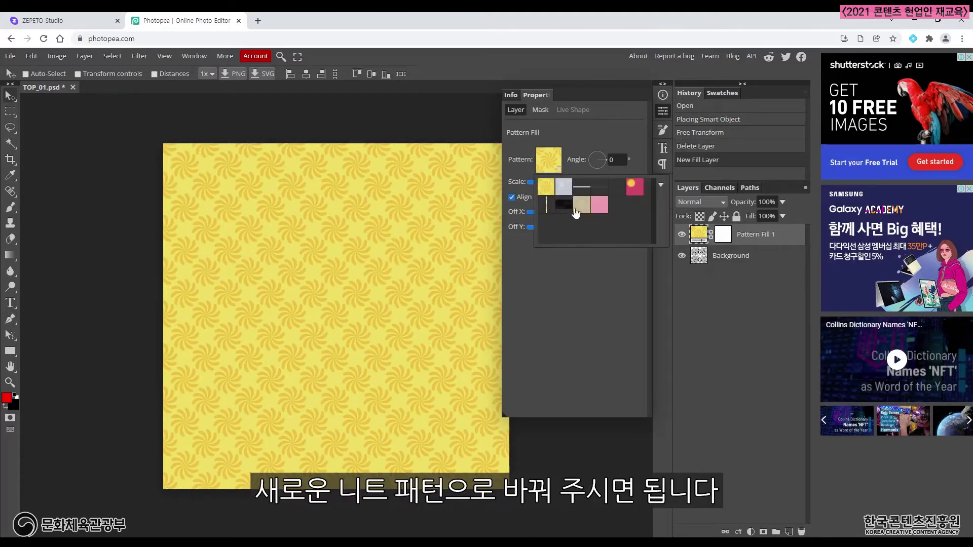
{"action": "left_click", "coordinate": [601, 209]}
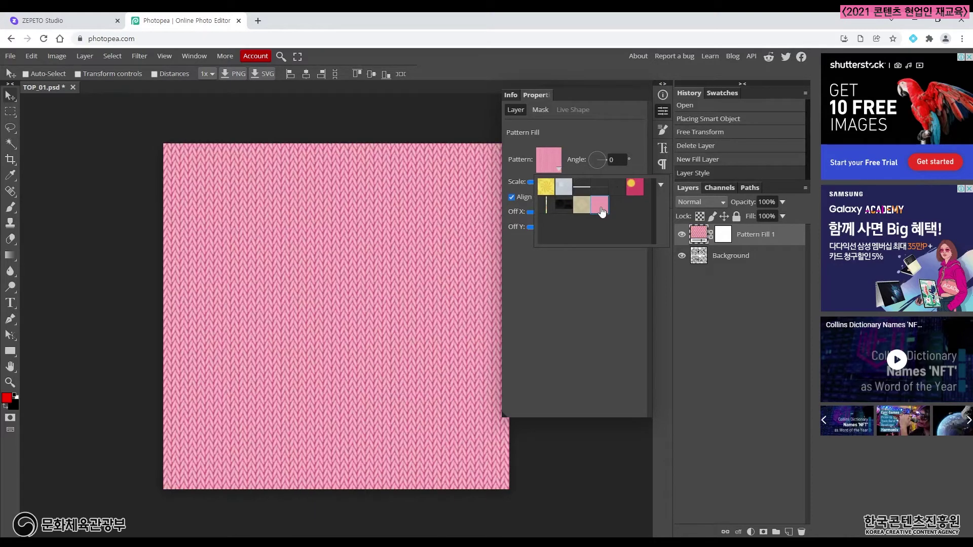
Scale the pink knit pattern to 55% and move the Pattern Fill 1 layer below the Background layer.
{"action": "left_click", "coordinate": [559, 239]}
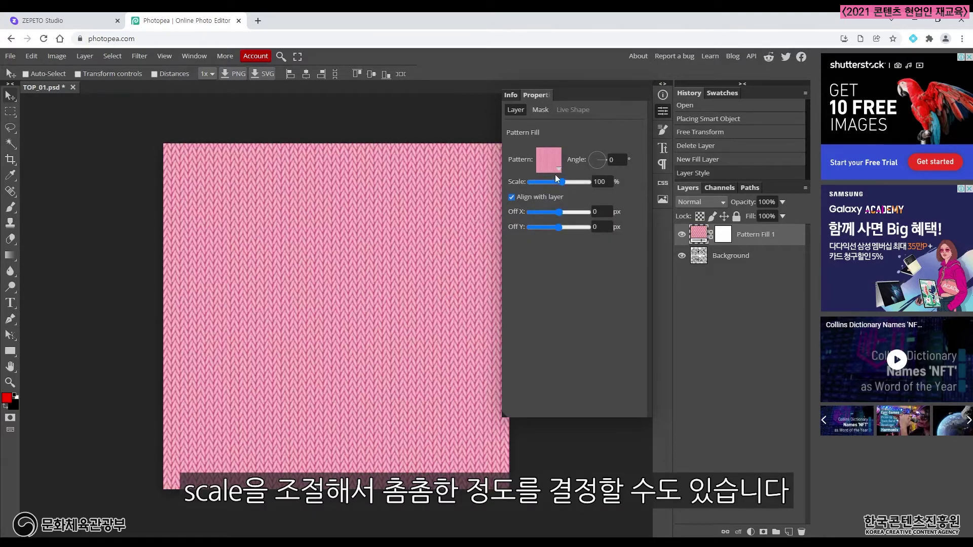
{"action": "mouse_move", "coordinate": [563, 180]}
{"action": "left_mouse_down"}
{"action": "mouse_move", "coordinate": [550, 183]}
{"action": "mouse_move", "coordinate": [582, 182]}
{"action": "mouse_move", "coordinate": [555, 184]}
{"action": "left_mouse_up"}
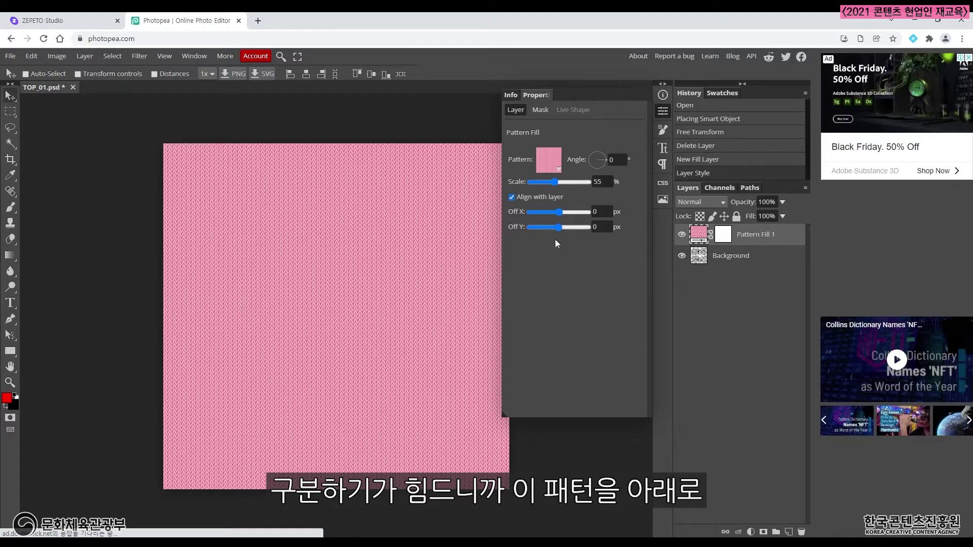
{"action": "left_click_drag", "start_coordinate": [751, 238], "coordinate": [749, 271]}
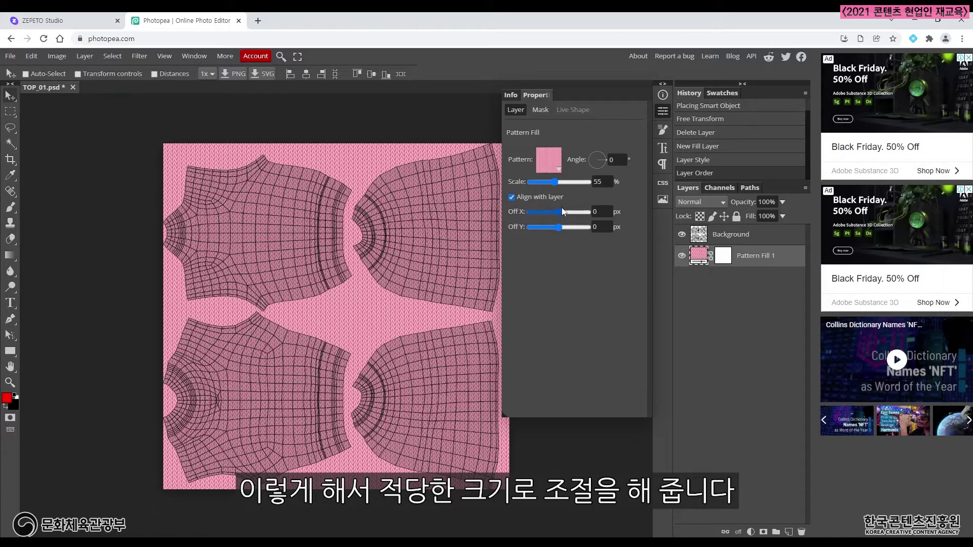
Set the pattern fill's scale to 50% and close its properties.
{"action": "left_click_drag", "start_coordinate": [555, 185], "coordinate": [556, 186]}
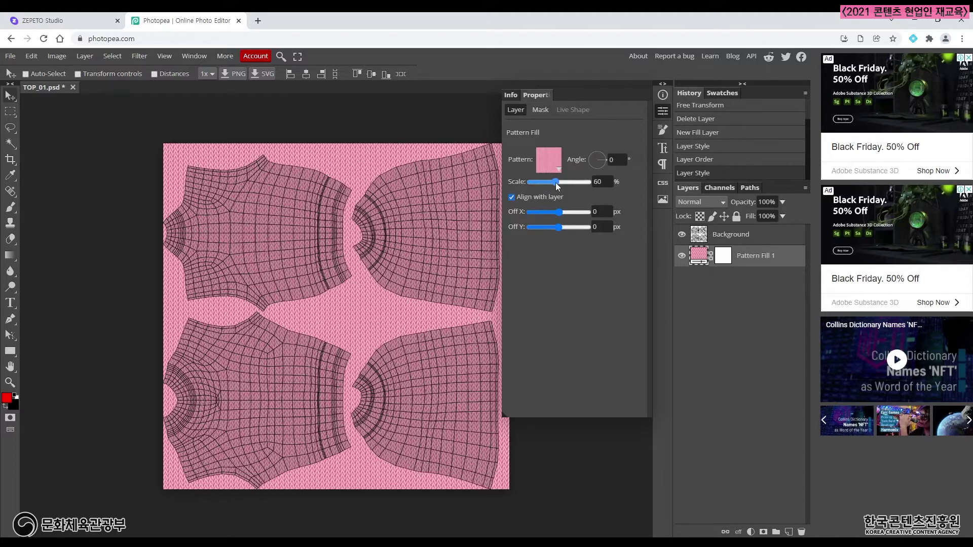
{"action": "left_click_drag", "start_coordinate": [555, 184], "coordinate": [553, 185]}
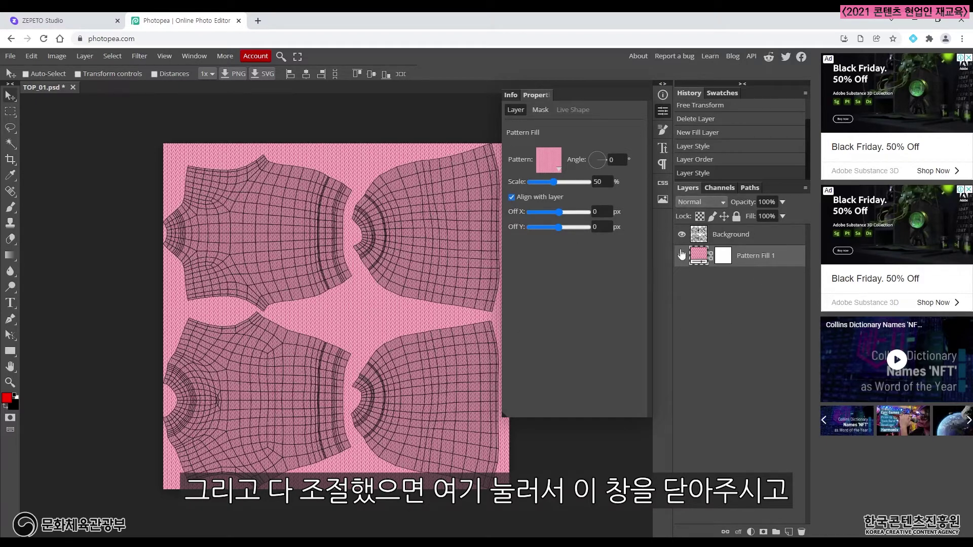
{"action": "left_click", "coordinate": [662, 111]}
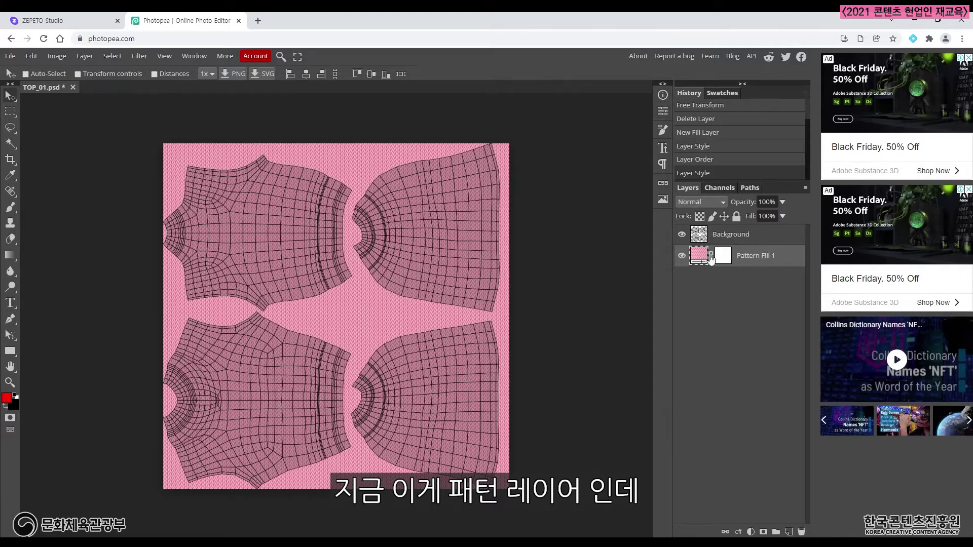
Turn Pattern Fill 1 into a maskless pixel layer by rasterizing it, converting it to a smart object and rasterizing it again.
{"action": "right_click", "coordinate": [746, 257]}
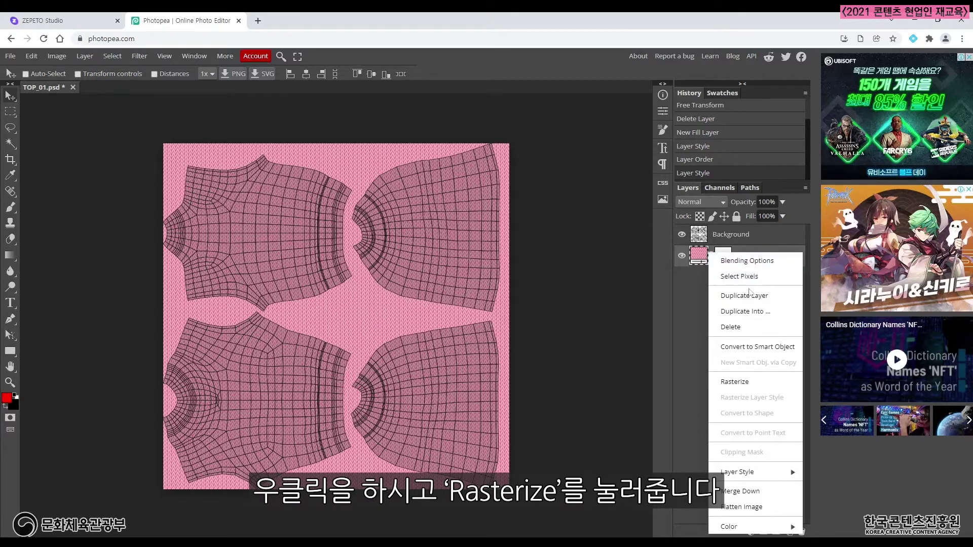
{"action": "left_click", "coordinate": [749, 384]}
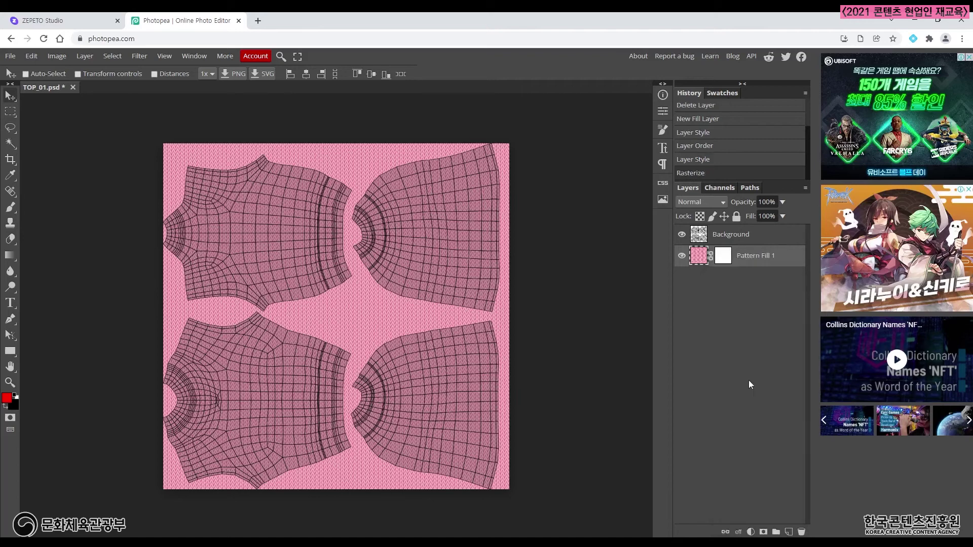
{"action": "right_click", "coordinate": [761, 259]}
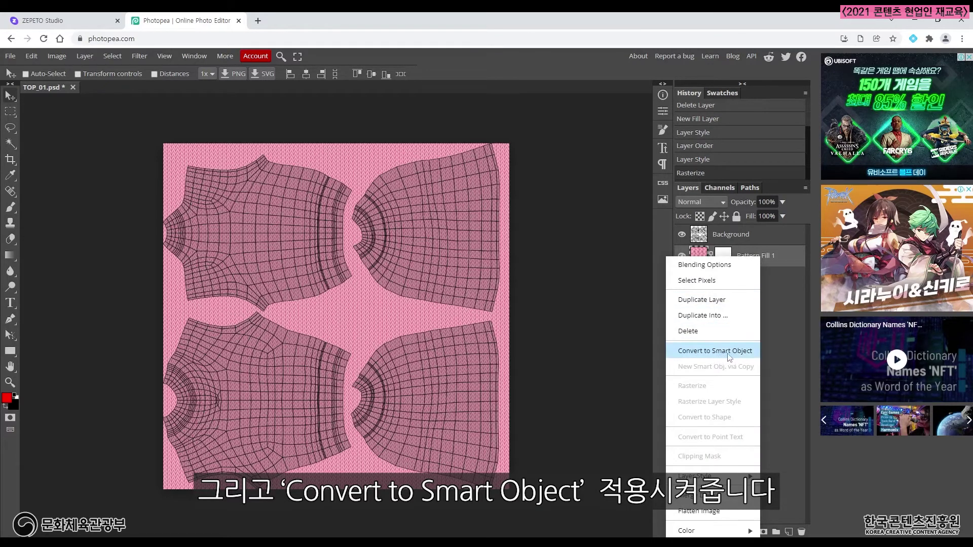
{"action": "left_click", "coordinate": [739, 347]}
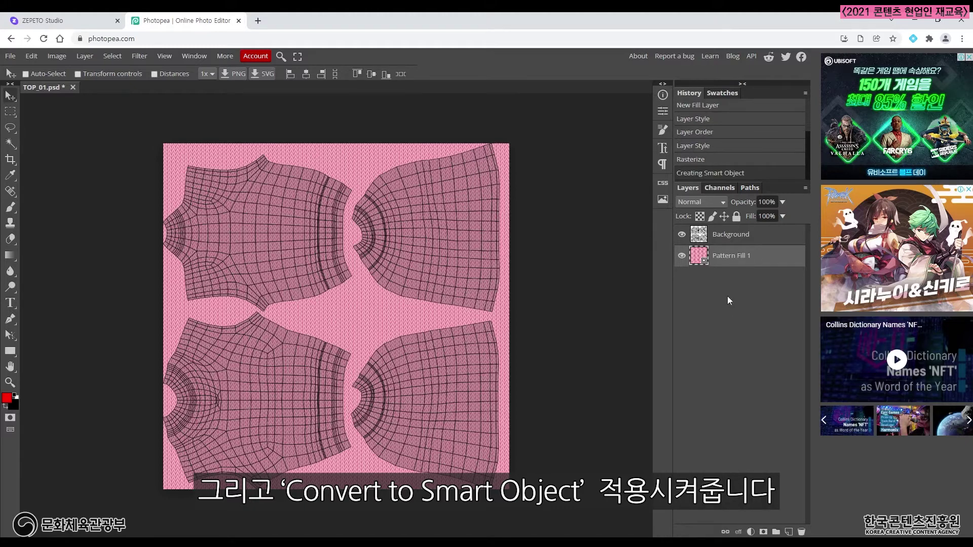
{"action": "right_click", "coordinate": [730, 256]}
{"action": "left_click", "coordinate": [704, 385]}
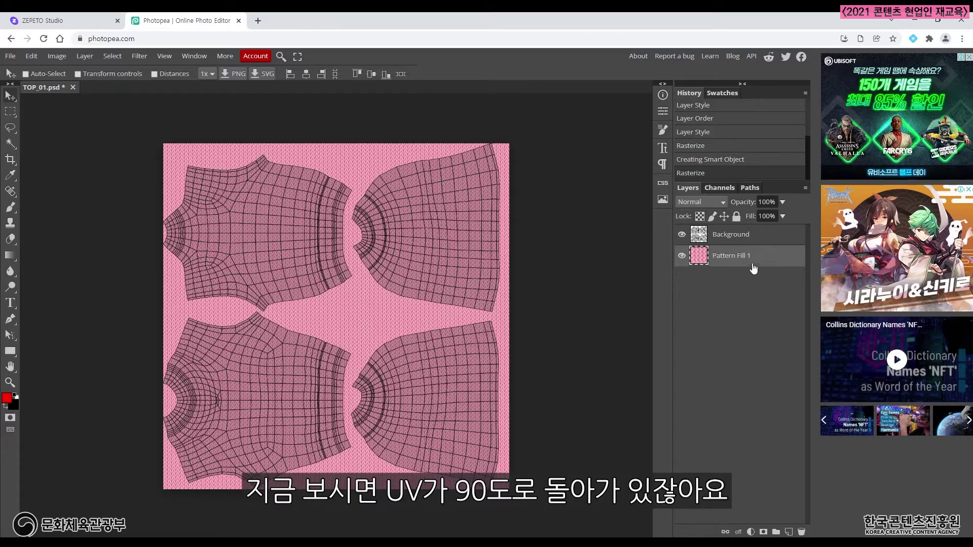
Rotate the Pattern Fill 1 layer 90° clockwise so the knit follows the direction of the garment pieces.
{"action": "left_click", "coordinate": [735, 242]}
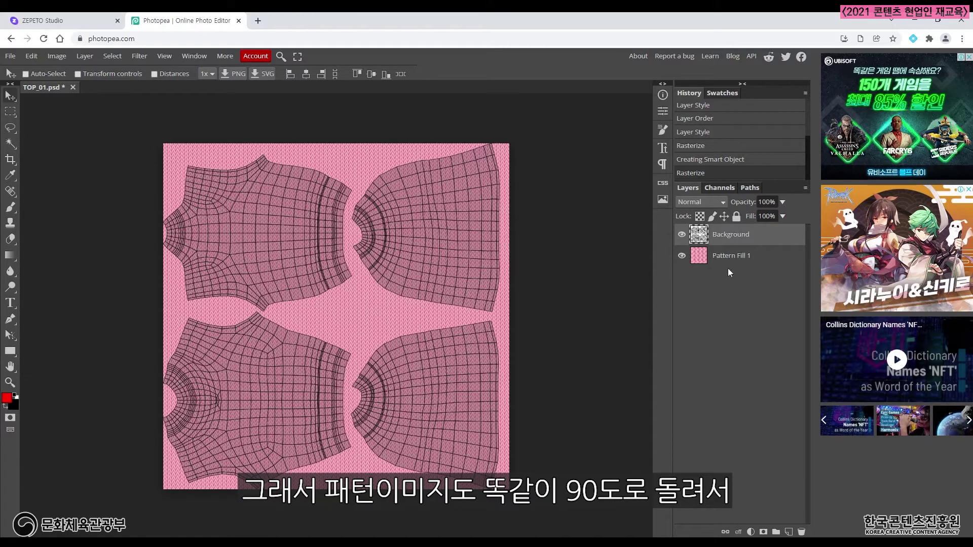
{"action": "left_click", "coordinate": [741, 261]}
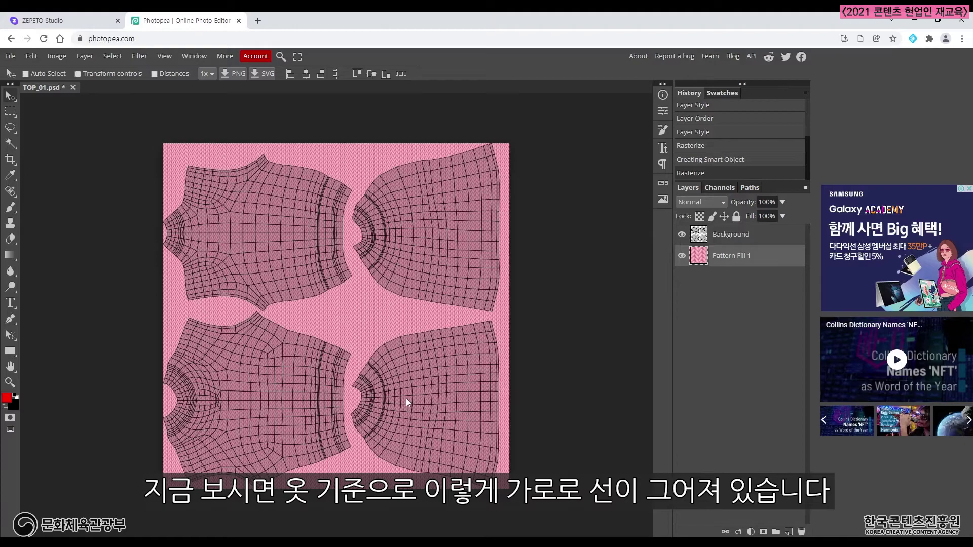
{"action": "scroll", "coordinate": [406, 398], "scroll_direction": "up", "scroll_amount": 1}
{"action": "scroll", "coordinate": [411, 366], "scroll_direction": "up", "scroll_amount": 1}
{"action": "scroll", "coordinate": [412, 367], "scroll_direction": "down", "scroll_amount": 2}
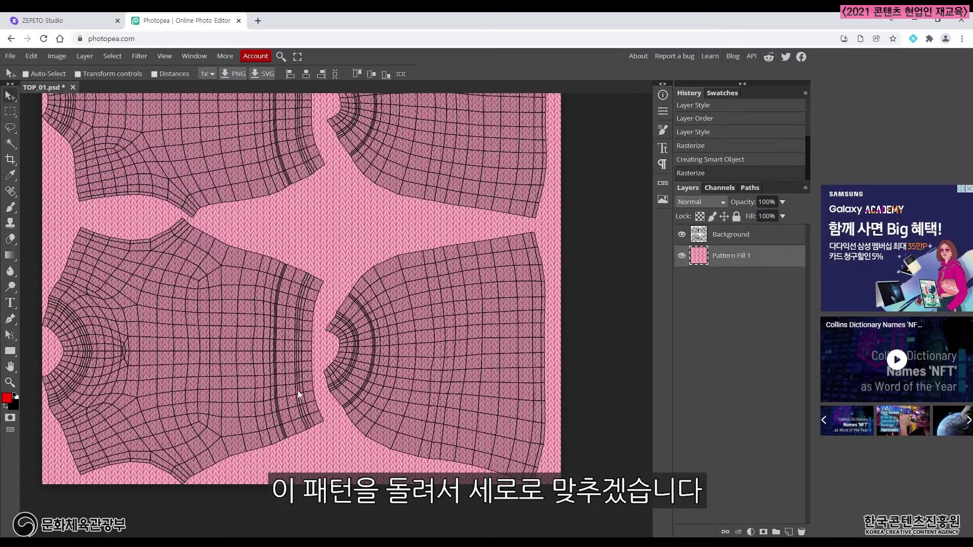
{"action": "scroll", "coordinate": [401, 345], "scroll_direction": "up", "scroll_amount": 1}
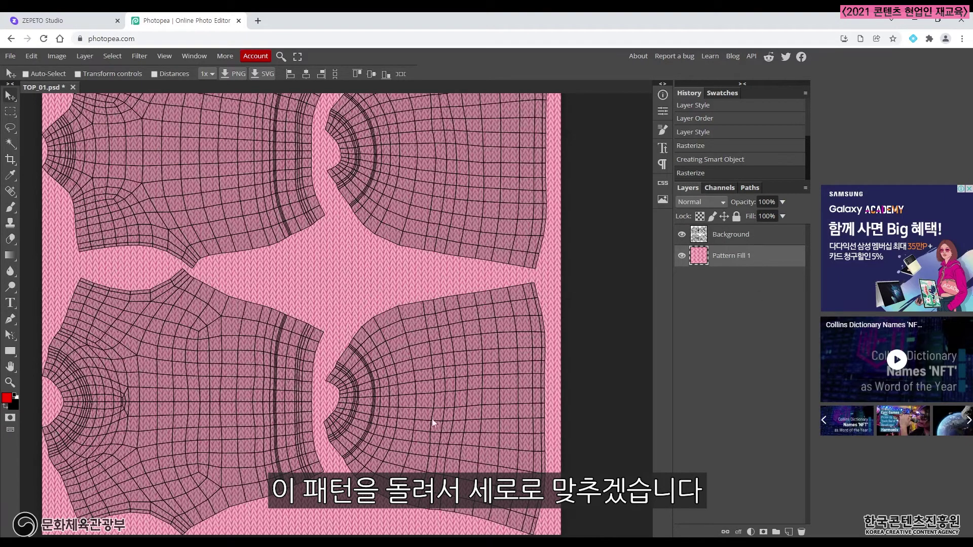
{"action": "scroll", "coordinate": [396, 408], "scroll_direction": "down", "scroll_amount": 2, "text": "alt"}
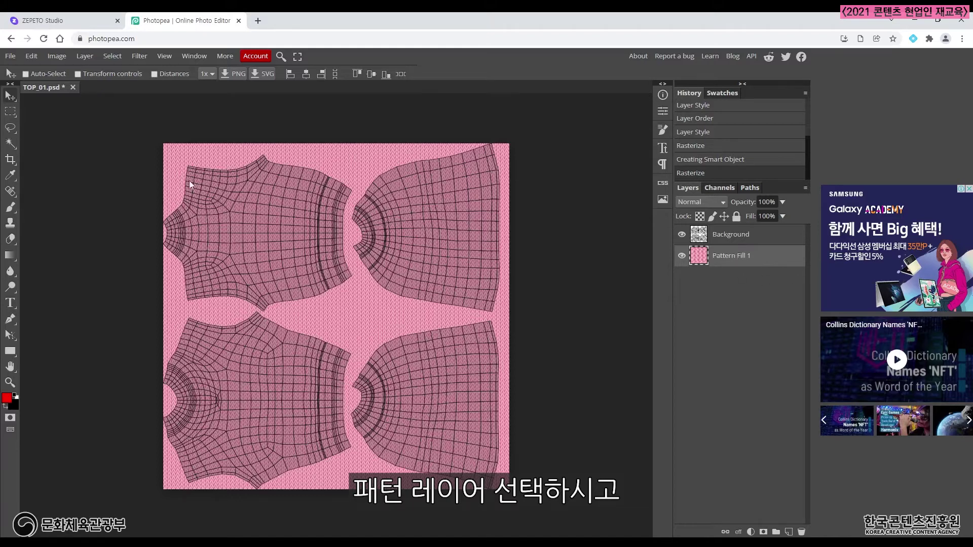
{"action": "left_click", "coordinate": [10, 94]}
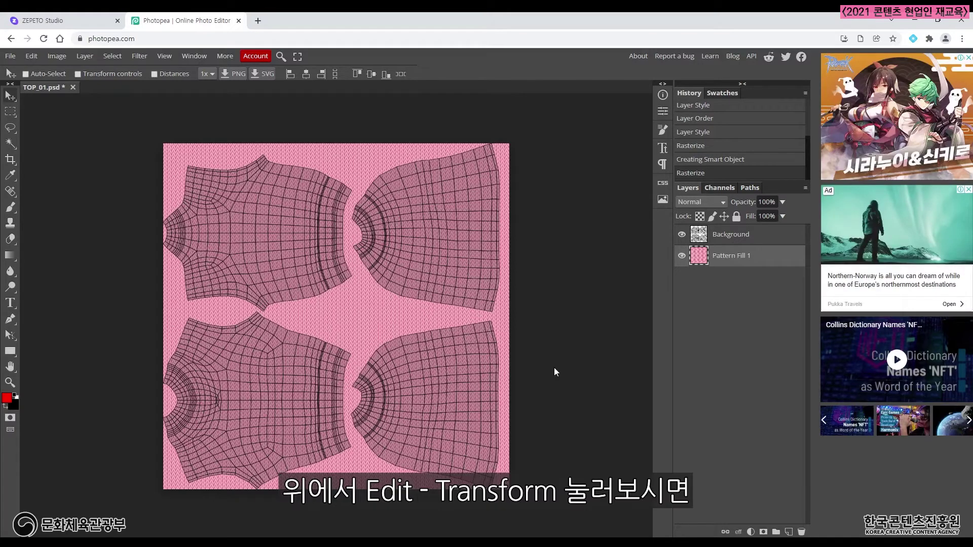
{"action": "left_click", "coordinate": [31, 57]}
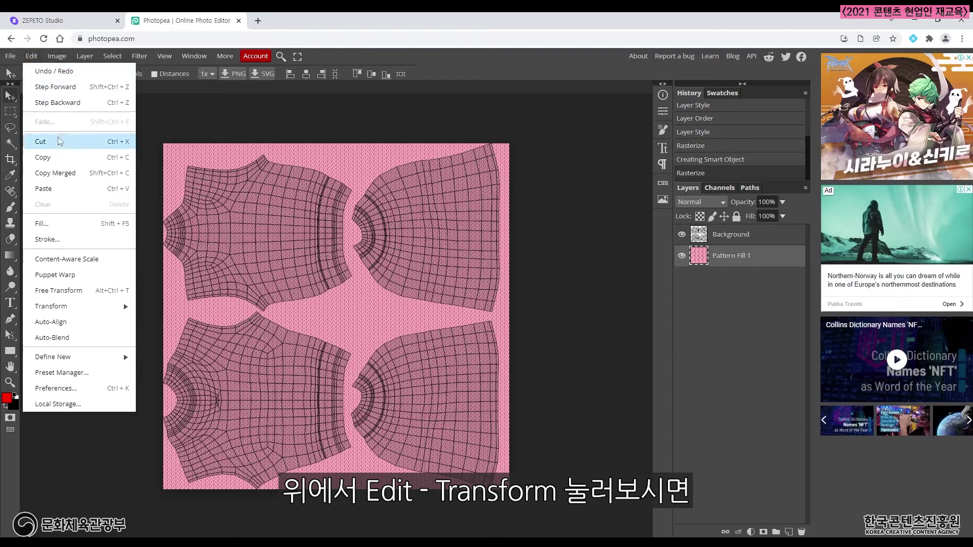
{"action": "mouse_move", "coordinate": [76, 307]}
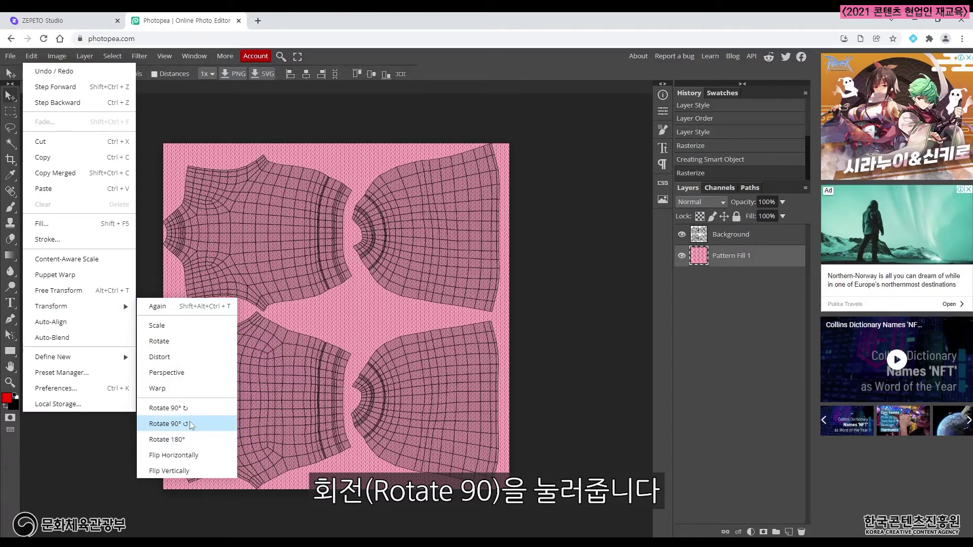
{"action": "left_click", "coordinate": [183, 409]}
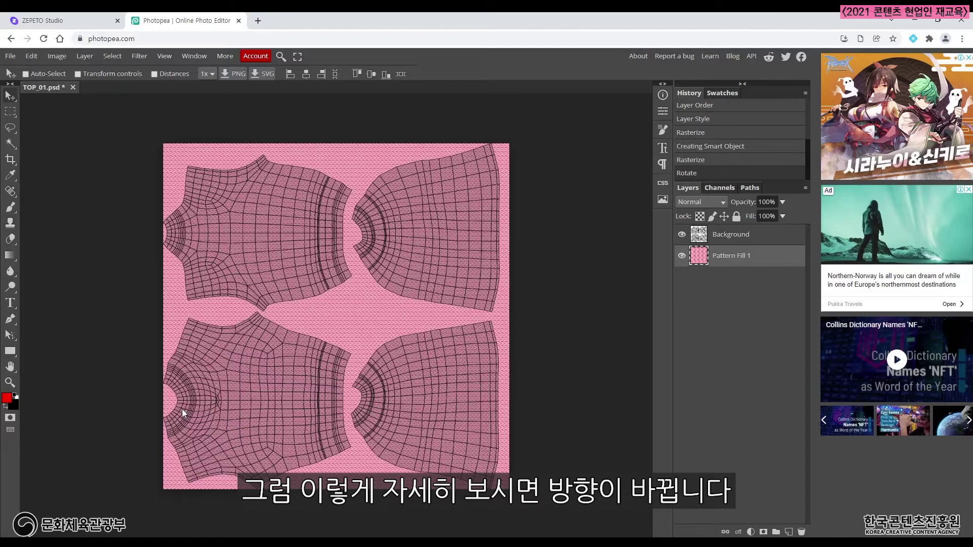
Add a text box with the word FLOWER in the gap between the upper and lower garment pieces.
{"action": "scroll", "coordinate": [292, 349], "scroll_direction": "up", "scroll_amount": 8}
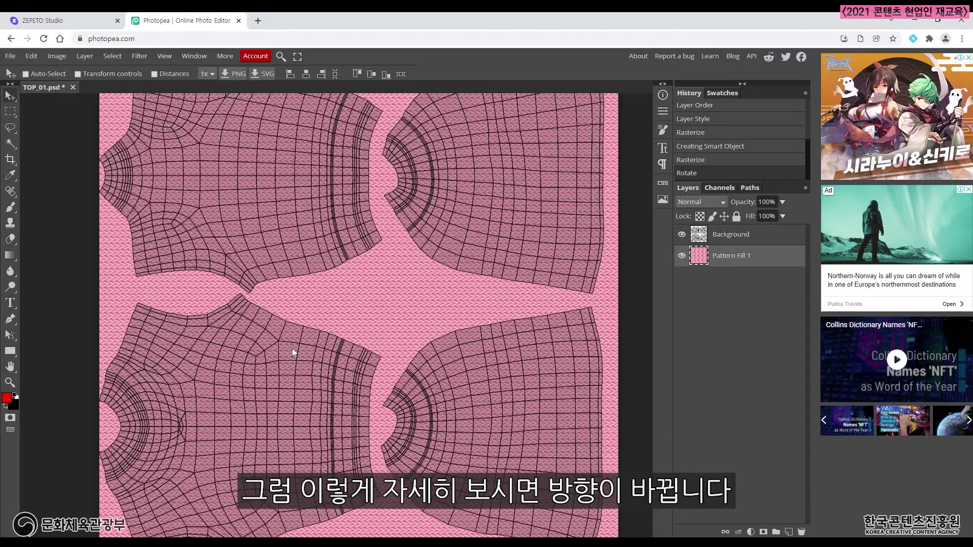
{"action": "scroll", "coordinate": [290, 345], "scroll_direction": "down", "scroll_amount": 2}
{"action": "scroll", "coordinate": [284, 390], "scroll_direction": "down", "scroll_amount": 6}
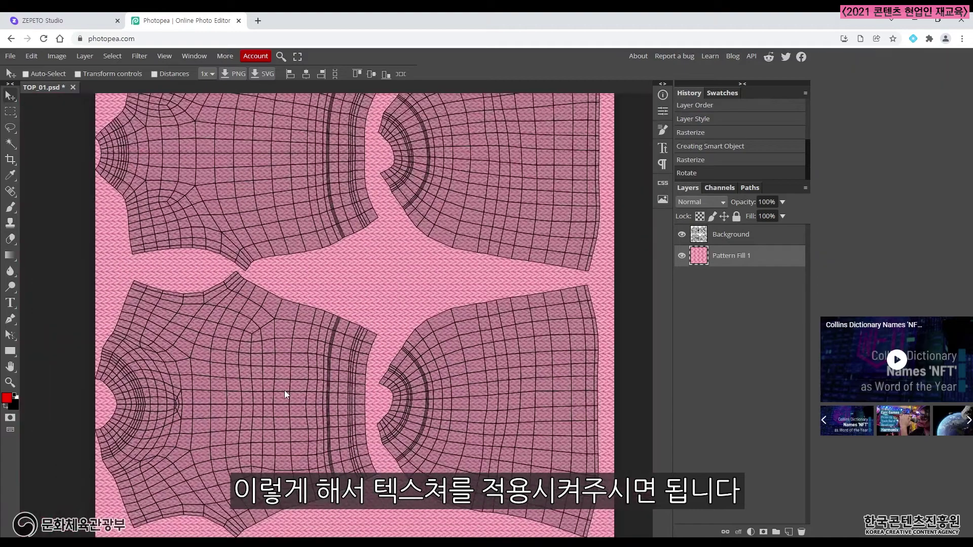
{"action": "scroll", "coordinate": [284, 390], "scroll_direction": "down", "scroll_amount": 3}
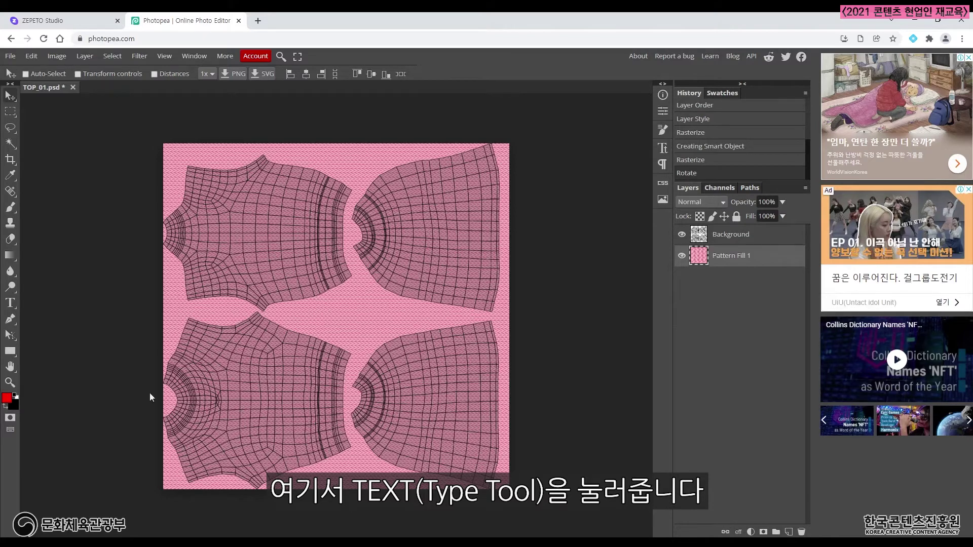
{"action": "left_click", "coordinate": [10, 303]}
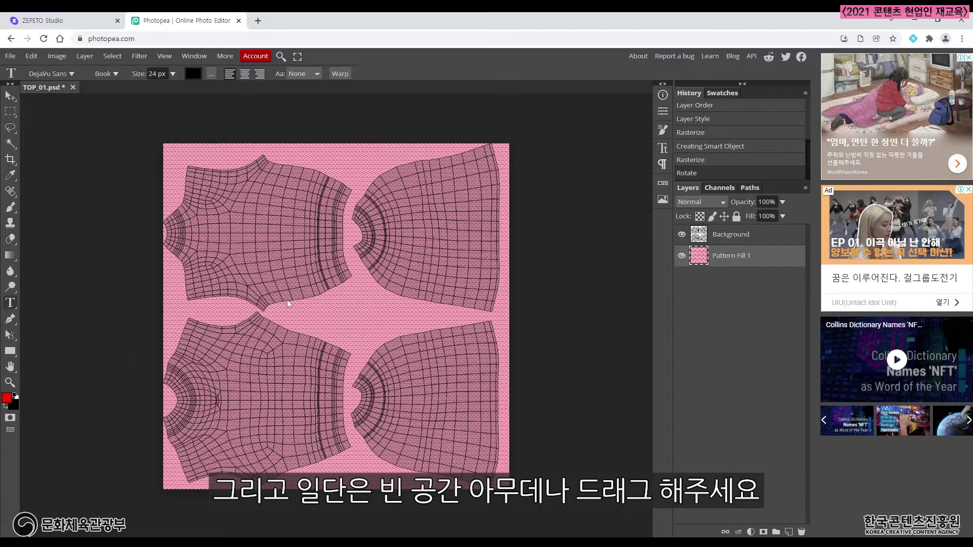
{"action": "left_click_drag", "start_coordinate": [291, 302], "coordinate": [443, 347]}
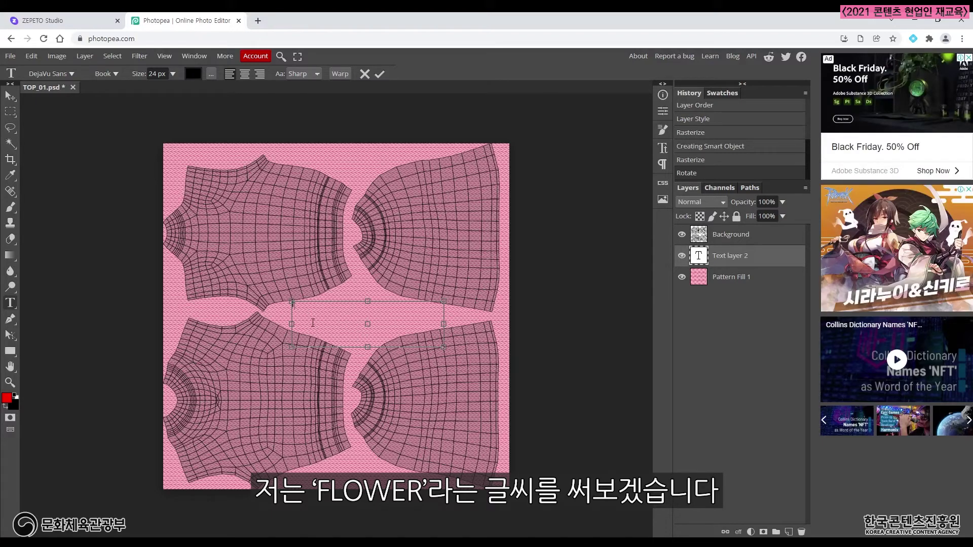
{"action": "type", "text": "FLOWER"}
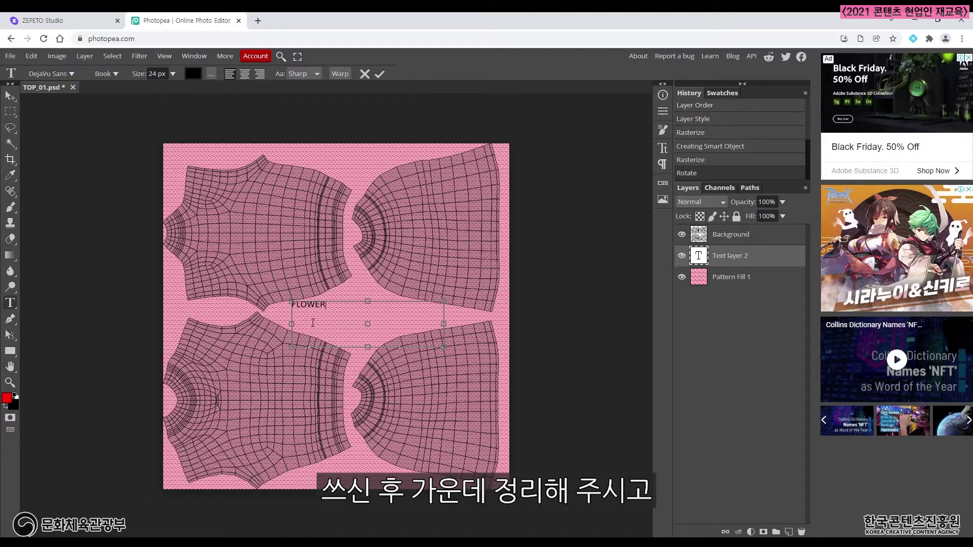
Center the FLOWER text in its box and set its size to 70 px.
{"action": "left_click_drag", "start_coordinate": [328, 305], "coordinate": [289, 308]}
{"action": "left_click", "coordinate": [245, 75]}
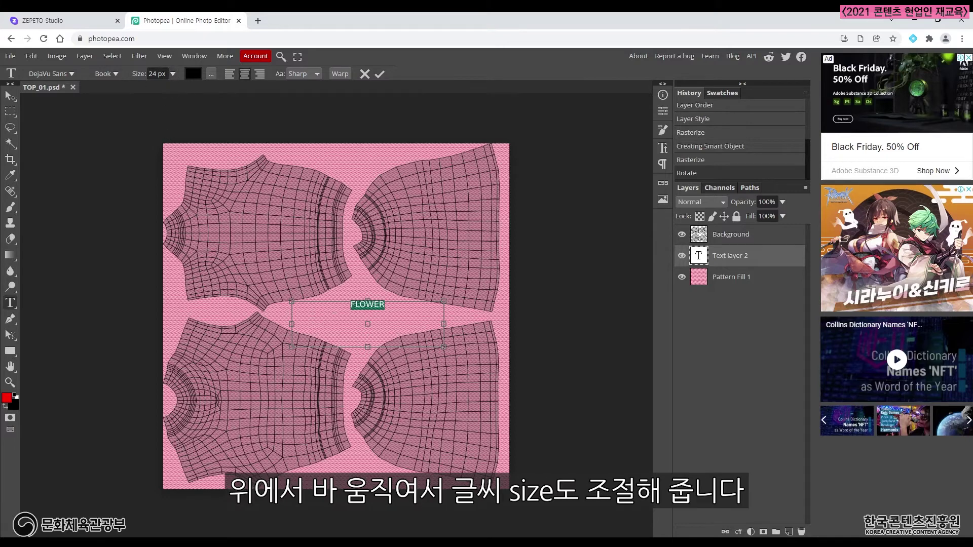
{"action": "left_click", "coordinate": [173, 75]}
{"action": "mouse_move", "coordinate": [166, 90]}
{"action": "left_mouse_down"}
{"action": "mouse_move", "coordinate": [153, 91]}
{"action": "mouse_move", "coordinate": [163, 88]}
{"action": "left_mouse_up"}
{"action": "left_click", "coordinate": [175, 74]}
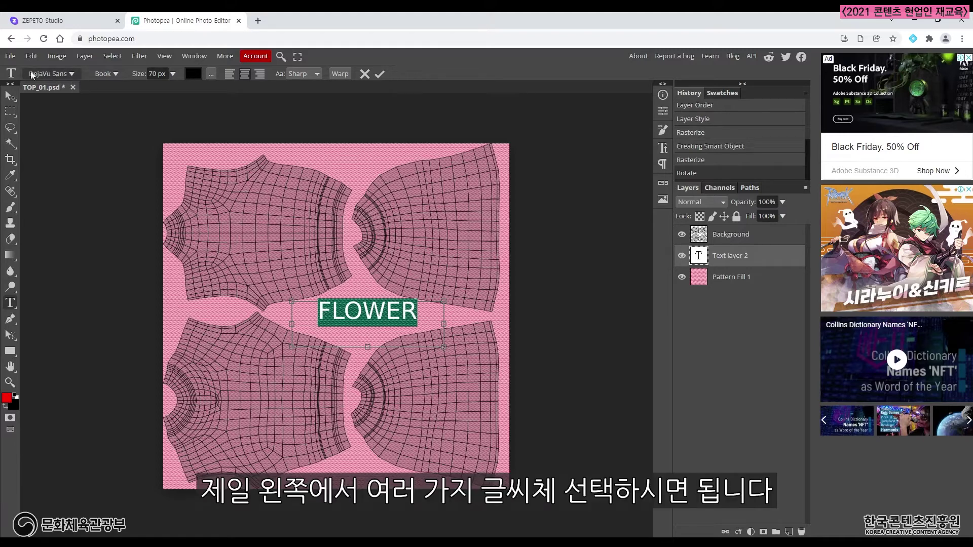
Change the font of the FLOWER text to Devroye.
{"action": "left_click", "coordinate": [71, 74]}
{"action": "scroll", "coordinate": [78, 245], "scroll_direction": "down", "scroll_amount": 5}
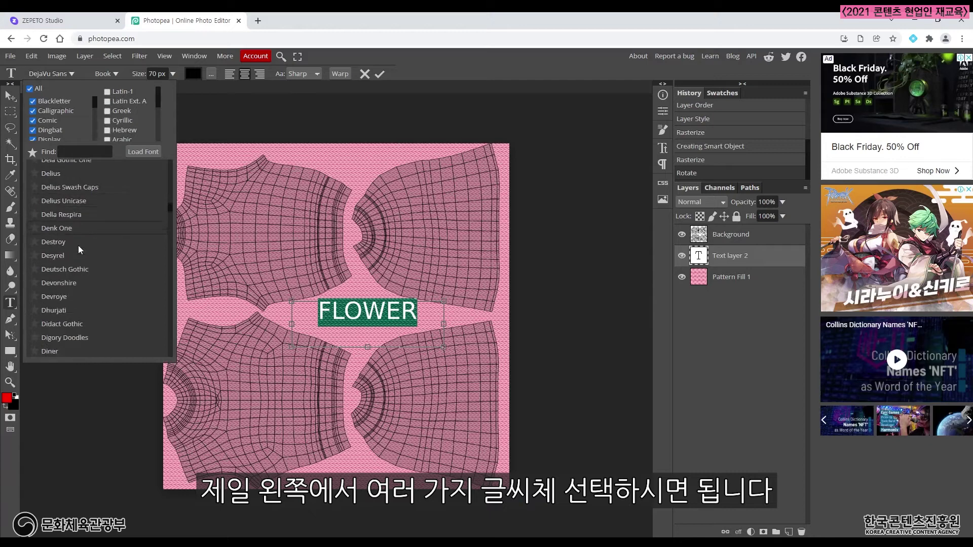
{"action": "scroll", "coordinate": [102, 288], "scroll_direction": "up", "scroll_amount": 5}
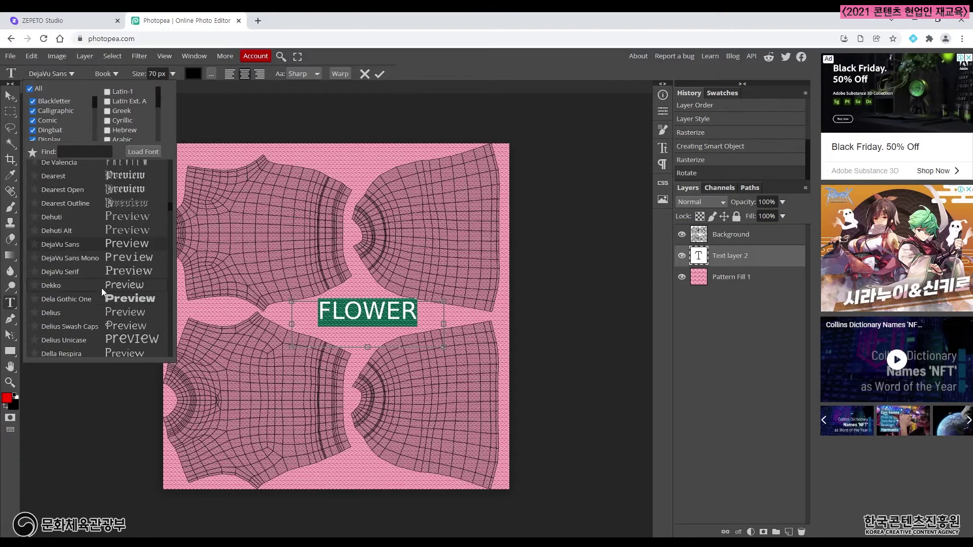
{"action": "scroll", "coordinate": [108, 269], "scroll_direction": "down", "scroll_amount": 5}
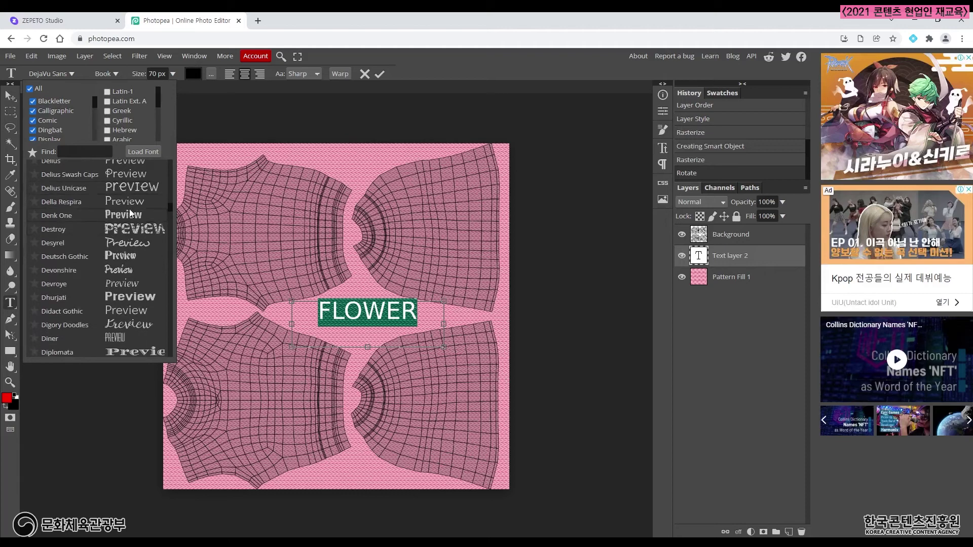
{"action": "scroll", "coordinate": [125, 238], "scroll_direction": "down", "scroll_amount": 2}
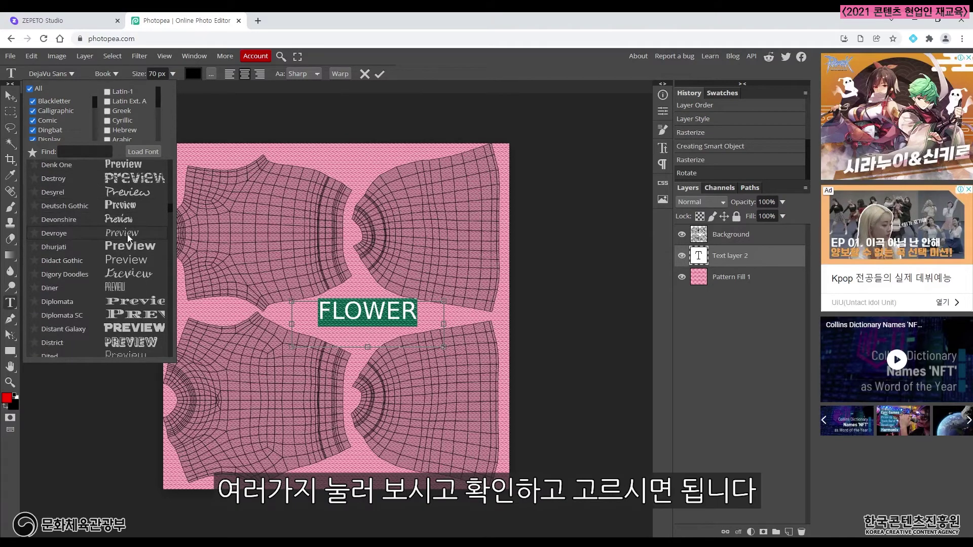
{"action": "left_click", "coordinate": [128, 234]}
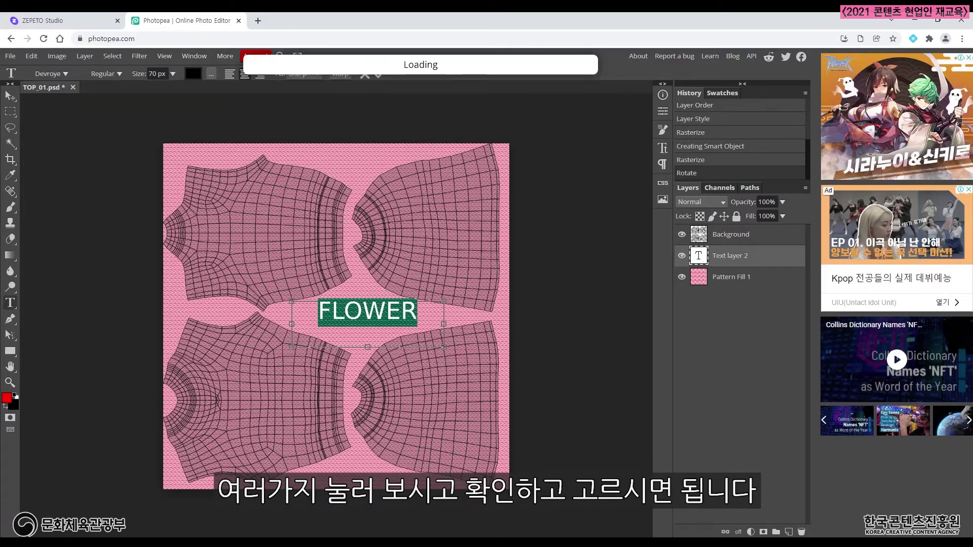
Try the Dynalight font on the FLOWER text.
{"action": "left_click", "coordinate": [63, 75]}
{"action": "scroll", "coordinate": [127, 293], "scroll_direction": "down", "scroll_amount": 3}
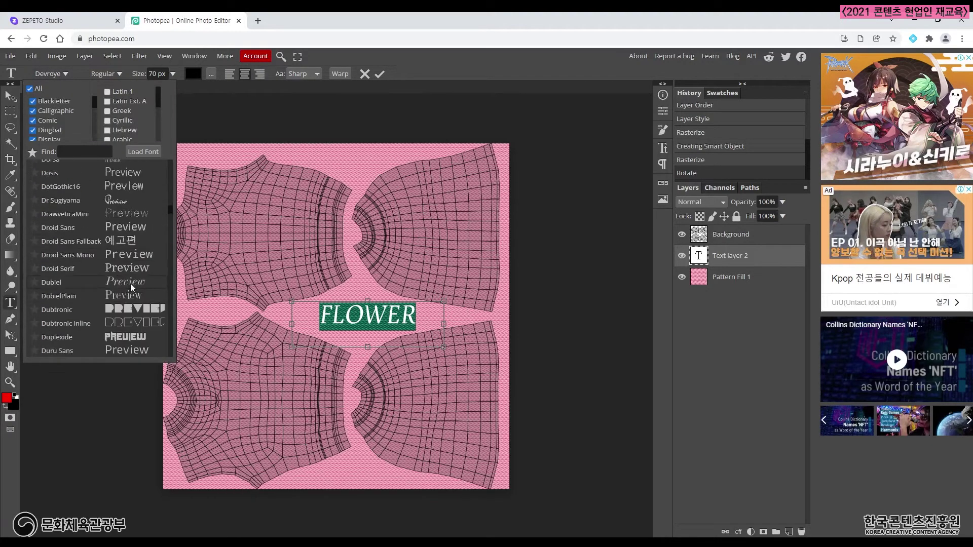
{"action": "scroll", "coordinate": [129, 284], "scroll_direction": "down", "scroll_amount": 3}
{"action": "scroll", "coordinate": [130, 283], "scroll_direction": "down", "scroll_amount": 3}
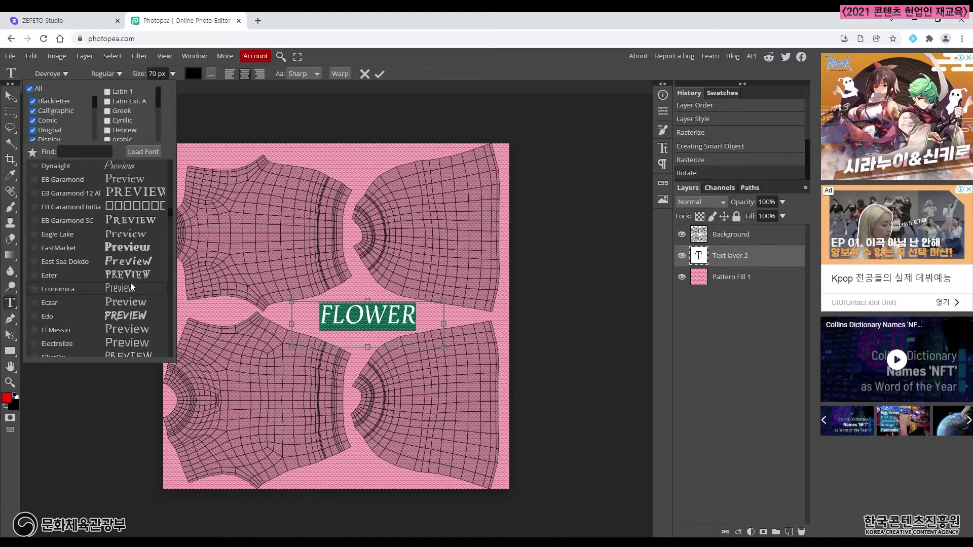
{"action": "scroll", "coordinate": [129, 229], "scroll_direction": "down", "scroll_amount": 1}
{"action": "scroll", "coordinate": [130, 229], "scroll_direction": "up", "scroll_amount": 1}
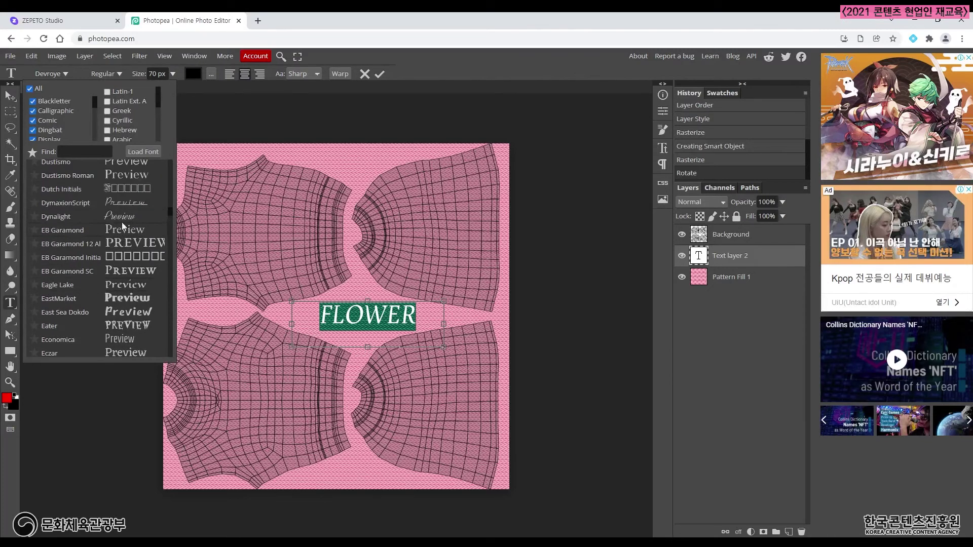
{"action": "left_click", "coordinate": [122, 222]}
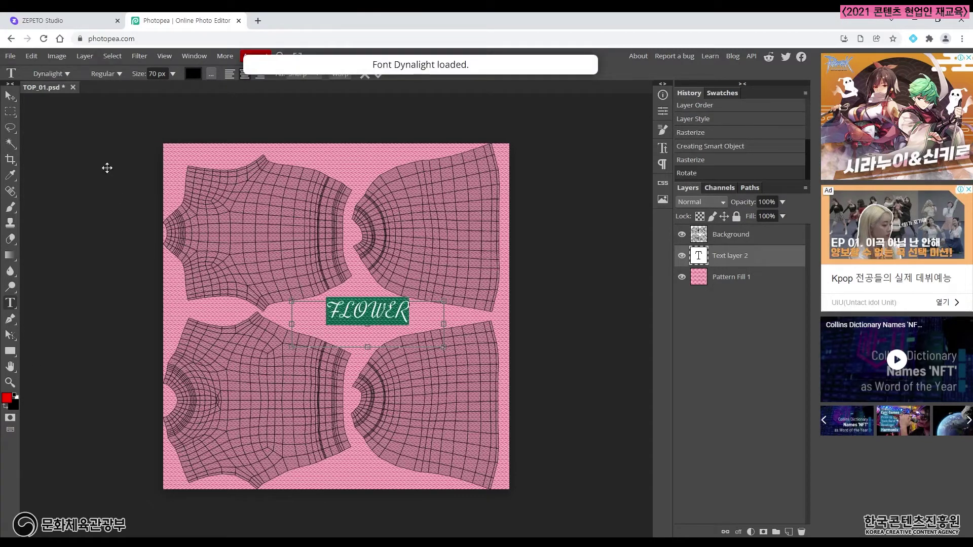
Try the Euphoria Script font on the FLOWER text.
{"action": "left_click", "coordinate": [65, 73]}
{"action": "scroll", "coordinate": [144, 279], "scroll_direction": "down", "scroll_amount": 8}
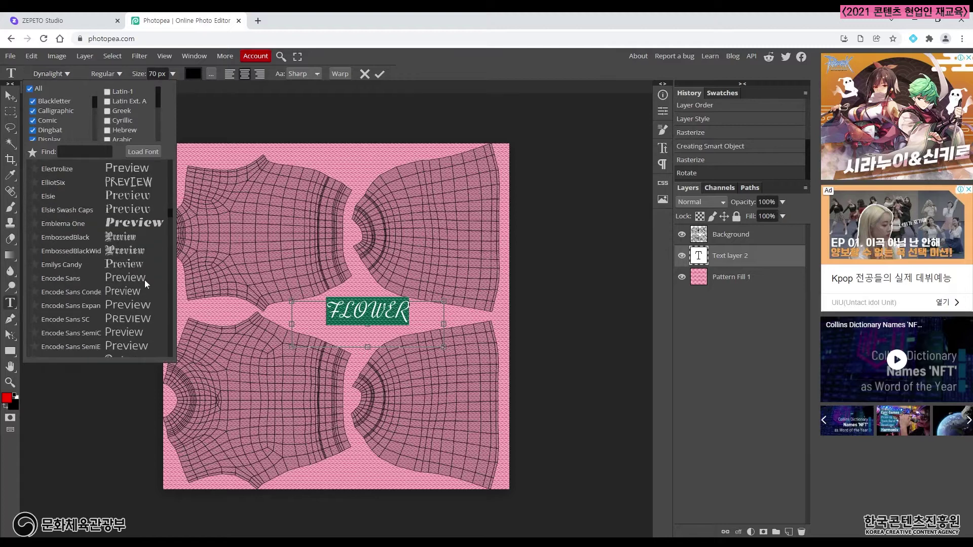
{"action": "scroll", "coordinate": [136, 259], "scroll_direction": "down", "scroll_amount": 5}
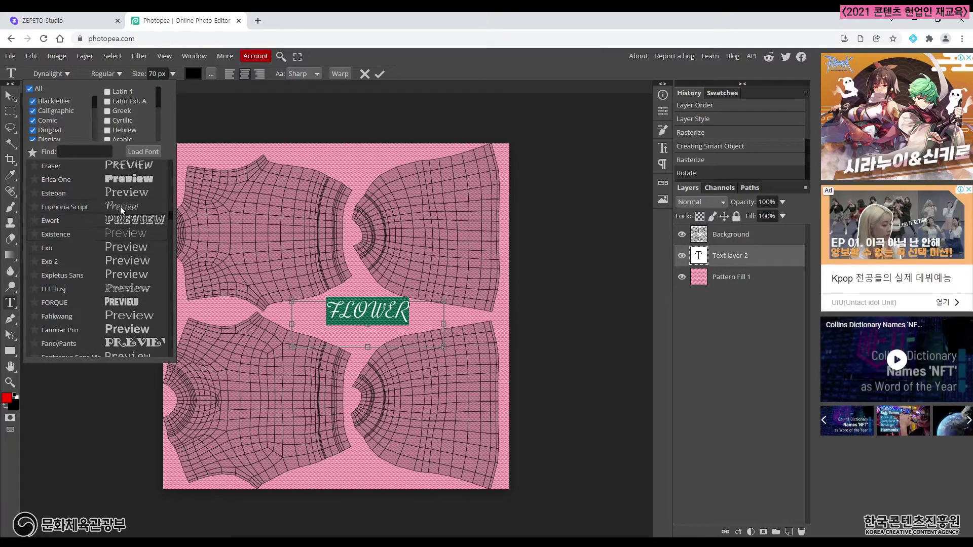
{"action": "left_click", "coordinate": [120, 206]}
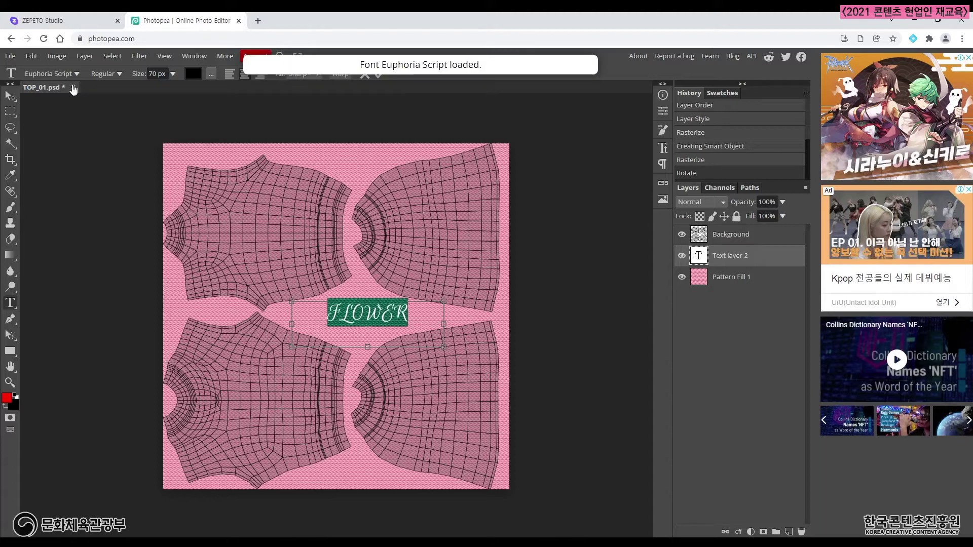
Change the font of the FLOWER text to Galada.
{"action": "left_click", "coordinate": [74, 74]}
{"action": "scroll", "coordinate": [147, 344], "scroll_direction": "down", "scroll_amount": 3}
{"action": "scroll", "coordinate": [147, 344], "scroll_direction": "down", "scroll_amount": 6}
{"action": "scroll", "coordinate": [145, 339], "scroll_direction": "down", "scroll_amount": 3}
{"action": "scroll", "coordinate": [146, 338], "scroll_direction": "down", "scroll_amount": 4}
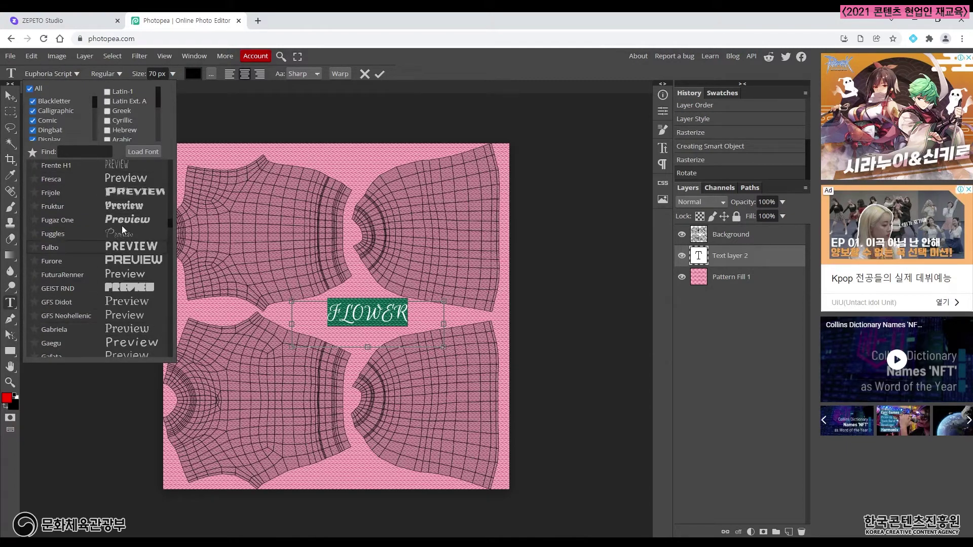
{"action": "scroll", "coordinate": [130, 322], "scroll_direction": "down", "scroll_amount": 3}
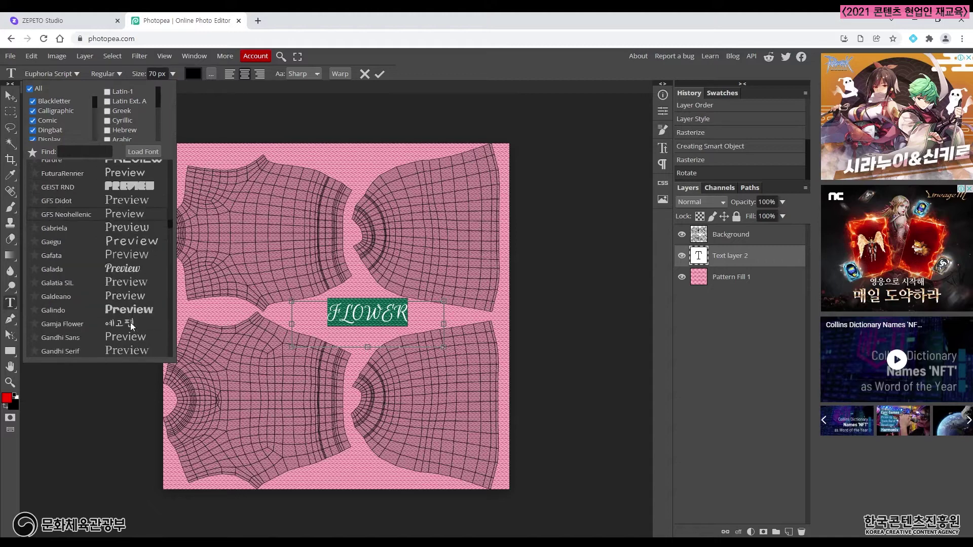
{"action": "left_click", "coordinate": [125, 270]}
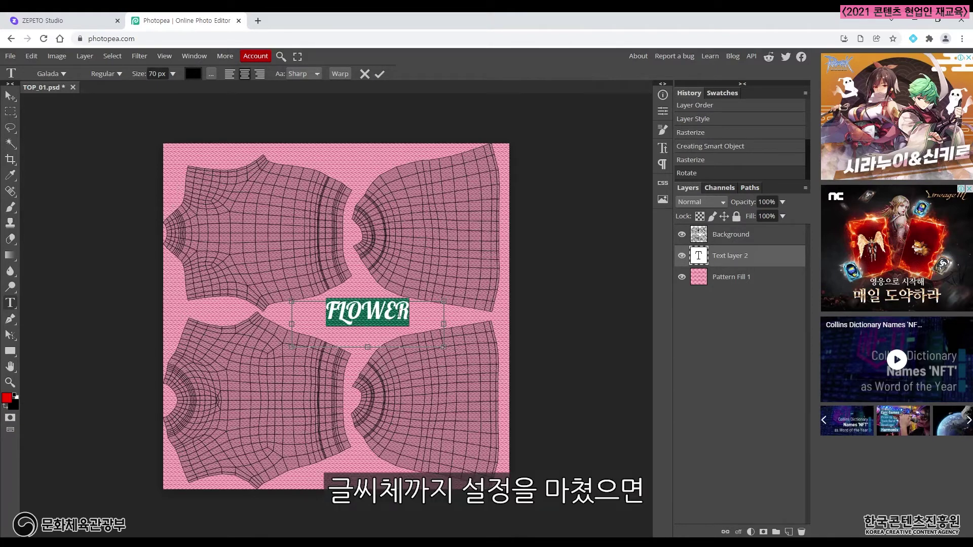
Set the color of the whole FLOWER text to white (ffffff) and commit the text edit.
{"action": "left_click", "coordinate": [410, 312]}
{"action": "left_click_drag", "start_coordinate": [410, 319], "coordinate": [299, 325]}
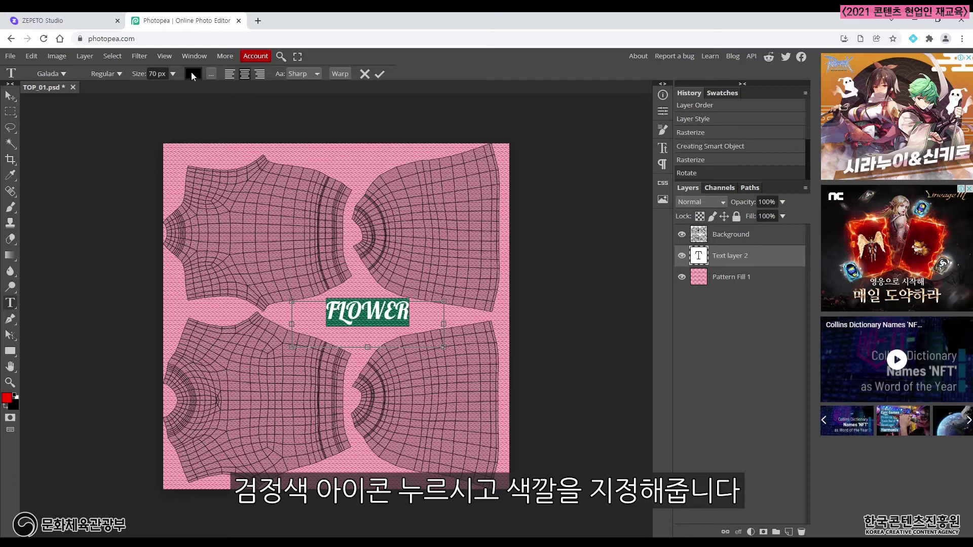
{"action": "left_click", "coordinate": [191, 75]}
{"action": "left_click_drag", "start_coordinate": [154, 207], "coordinate": [71, 135]}
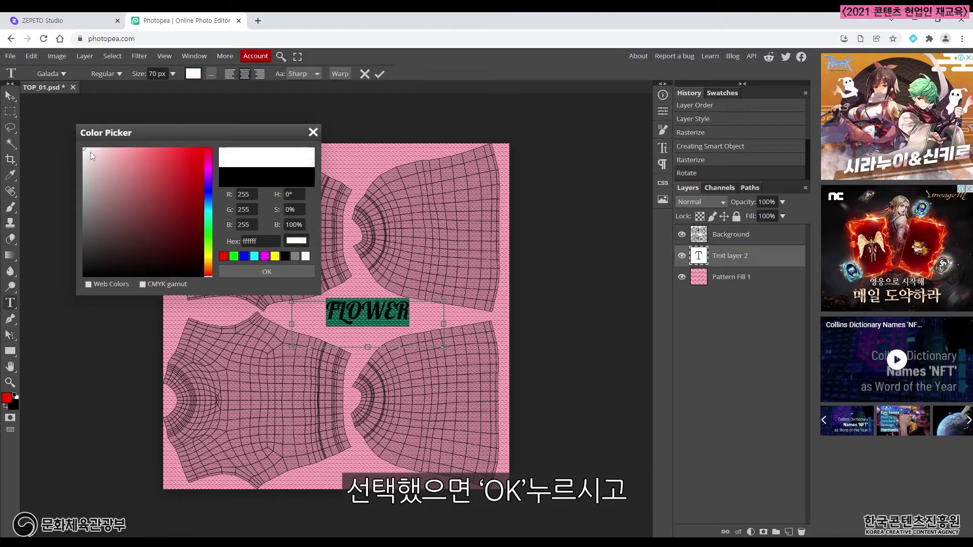
{"action": "left_click", "coordinate": [267, 273]}
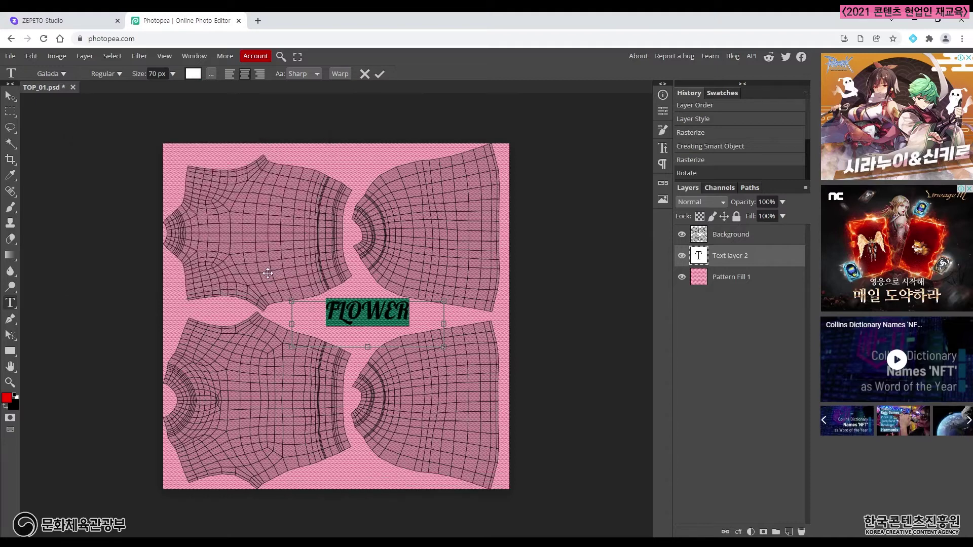
{"action": "left_click", "coordinate": [404, 319]}
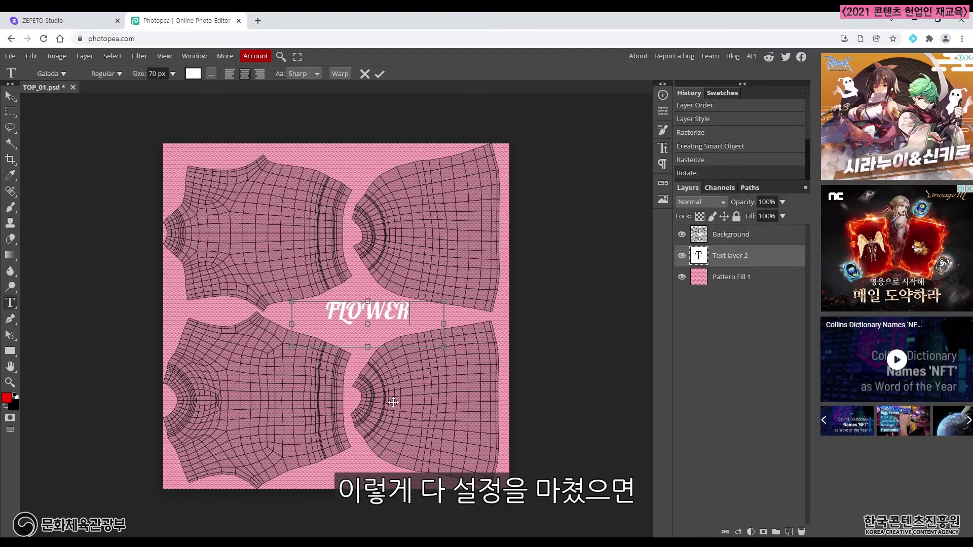
{"action": "left_click", "coordinate": [383, 74]}
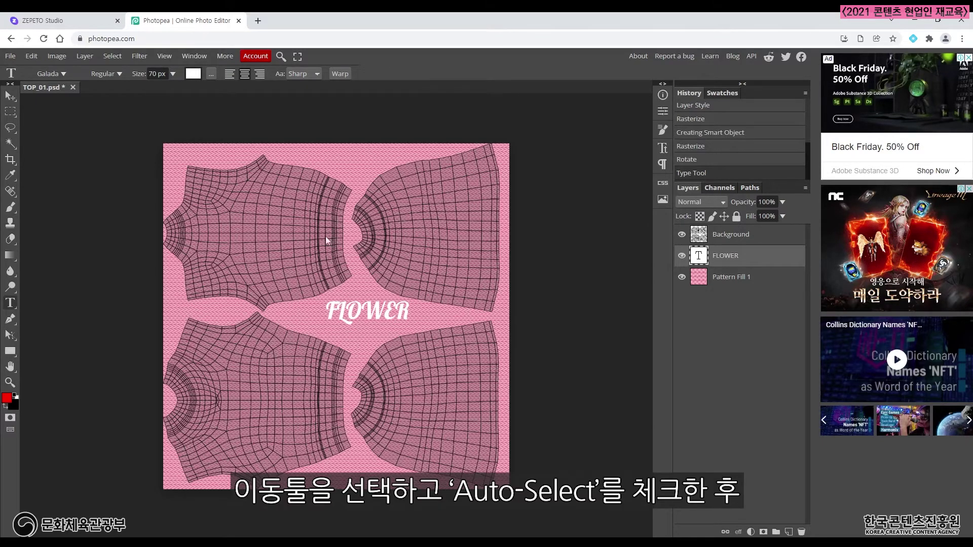
Enable Auto-Select for the Move tool and shift the FLOWER text slightly down within the gap between the garment pieces.
{"action": "left_click", "coordinate": [10, 96]}
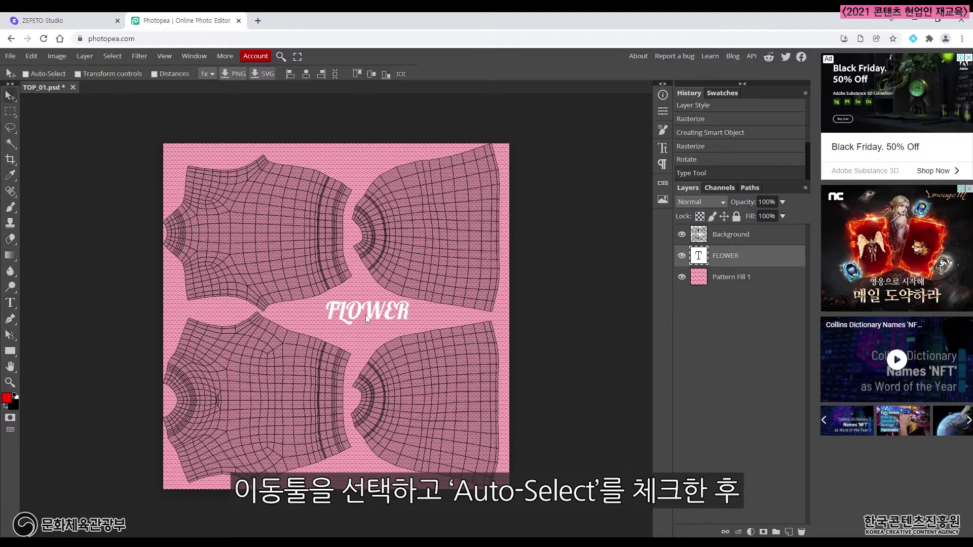
{"action": "left_click", "coordinate": [26, 74]}
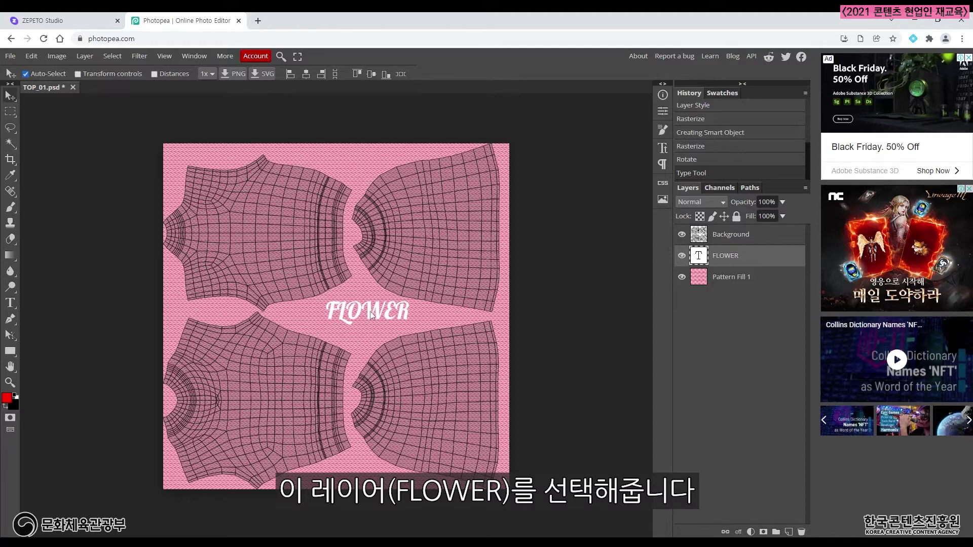
{"action": "mouse_move", "coordinate": [370, 311]}
{"action": "left_mouse_down"}
{"action": "mouse_move", "coordinate": [322, 376]}
{"action": "mouse_move", "coordinate": [354, 322]}
{"action": "mouse_move", "coordinate": [365, 324]}
{"action": "left_mouse_up"}
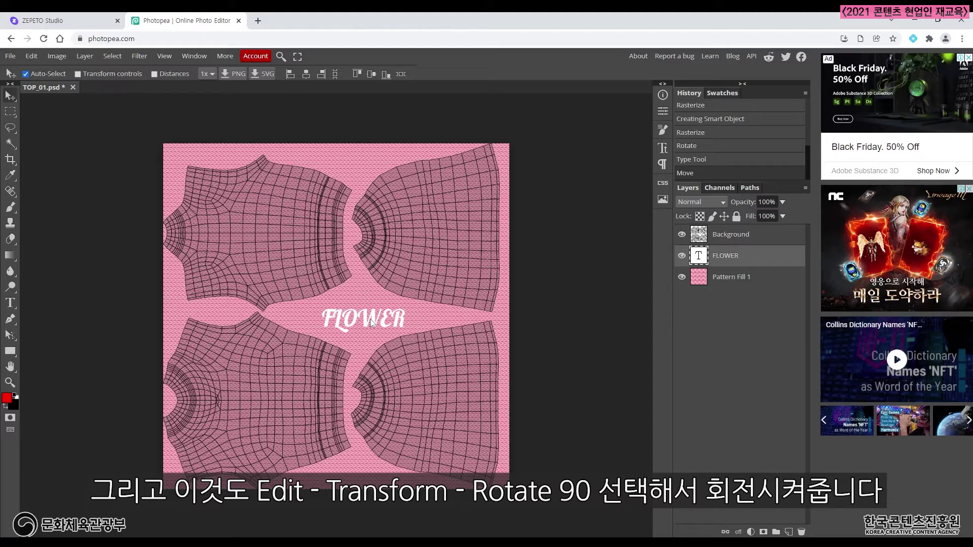
Rotate the FLOWER text 90° counterclockwise and place it on the chest of the lower-left garment piece.
{"action": "left_click", "coordinate": [34, 58]}
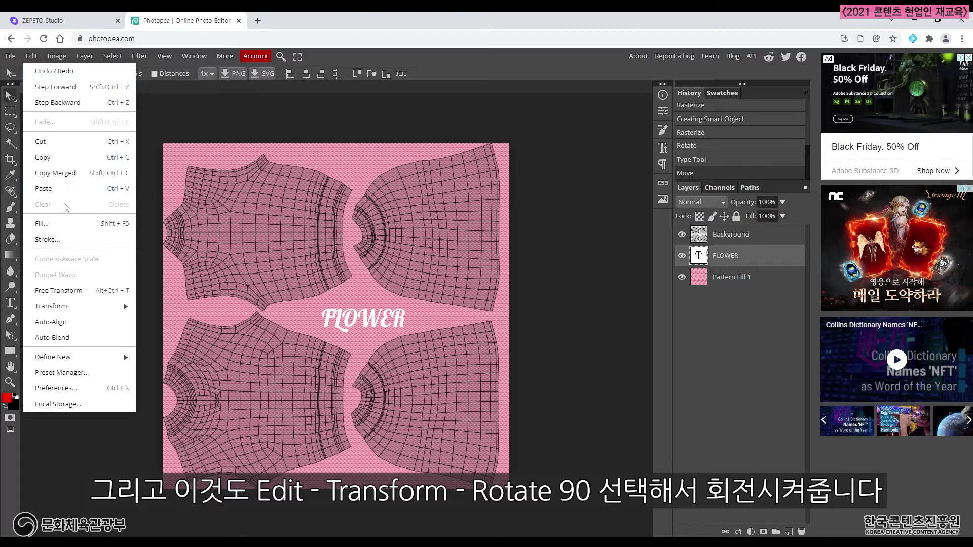
{"action": "mouse_move", "coordinate": [71, 307]}
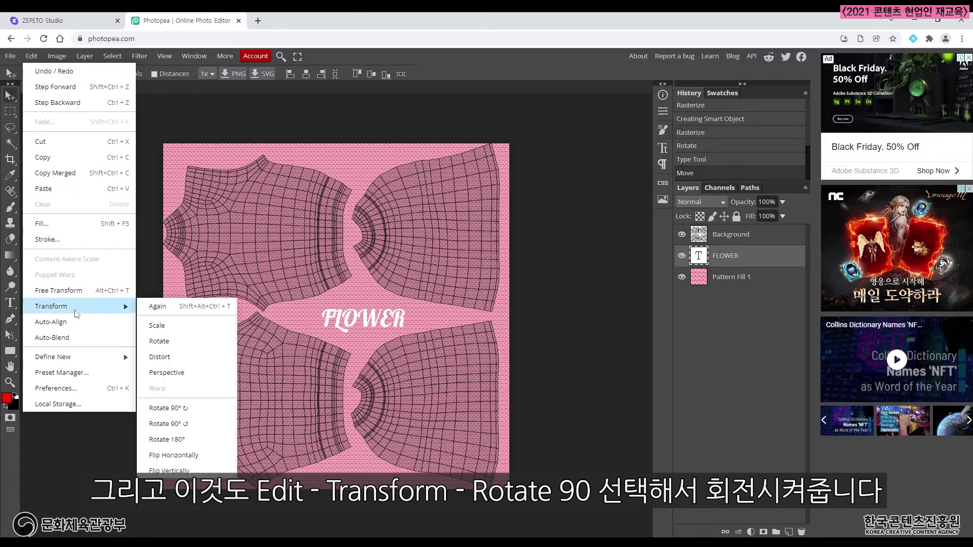
{"action": "left_click", "coordinate": [182, 424]}
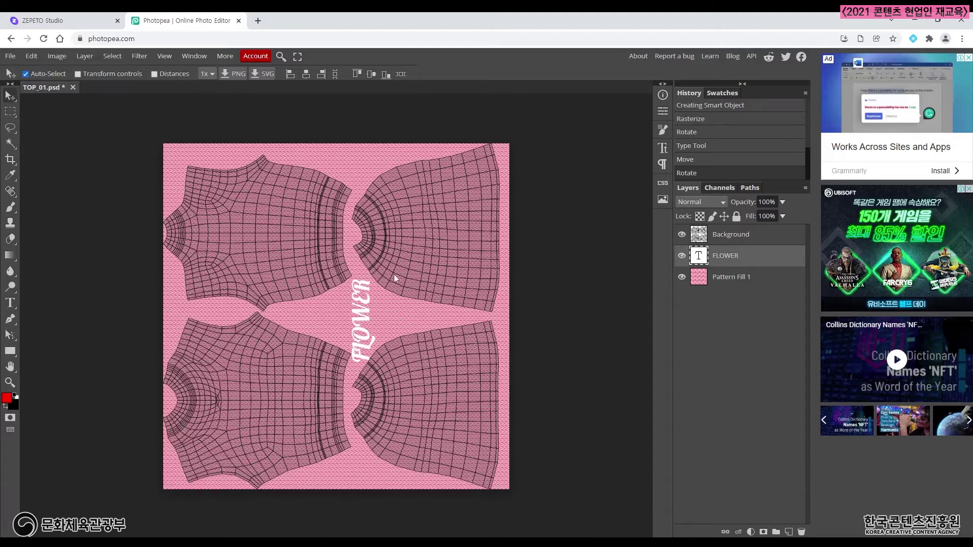
{"action": "left_click_drag", "start_coordinate": [362, 319], "coordinate": [238, 394]}
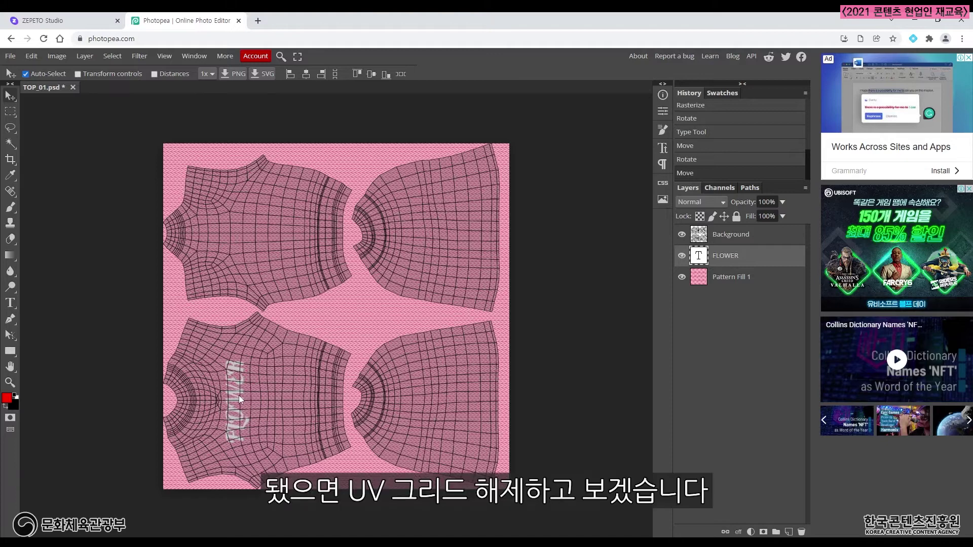
{"action": "left_click_drag", "start_coordinate": [240, 397], "coordinate": [241, 395]}
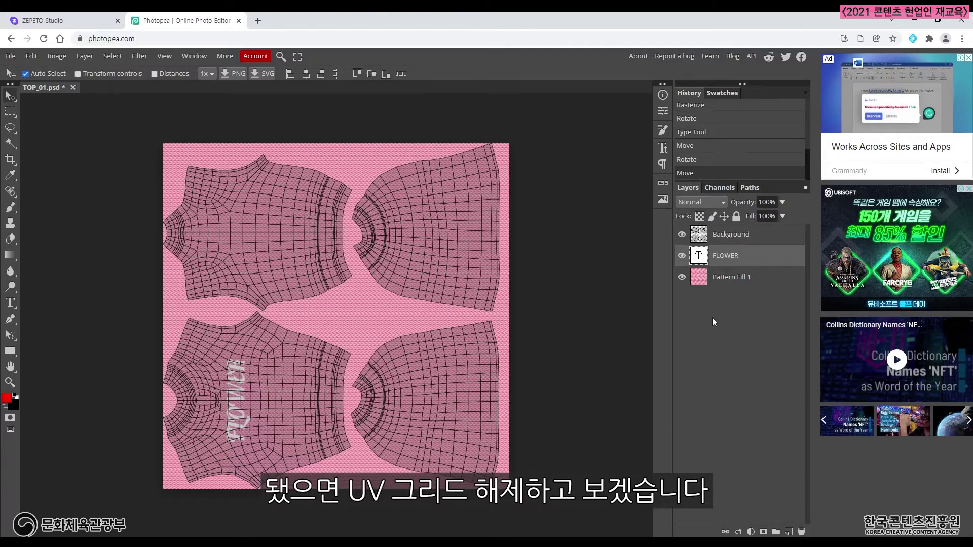
Hide the Background layer with the UV grid and examine the FLOWER lettering on the knit pattern up close.
{"action": "left_click", "coordinate": [743, 239]}
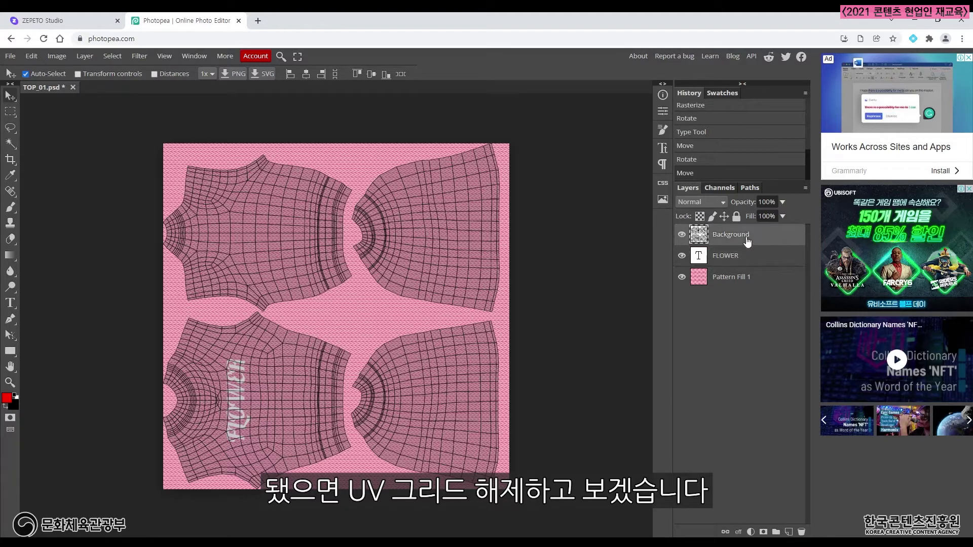
{"action": "left_click", "coordinate": [681, 235]}
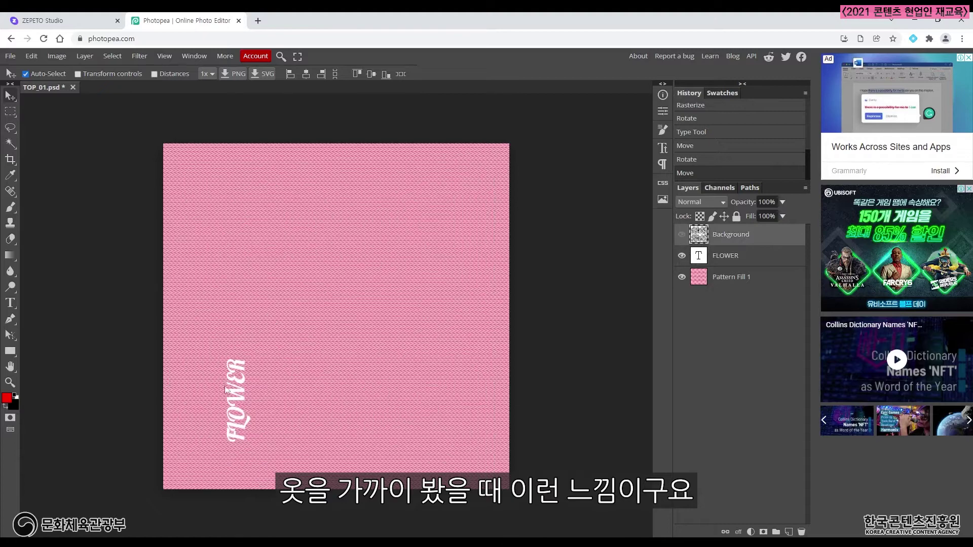
{"action": "scroll", "coordinate": [297, 430], "scroll_direction": "up", "scroll_amount": 5}
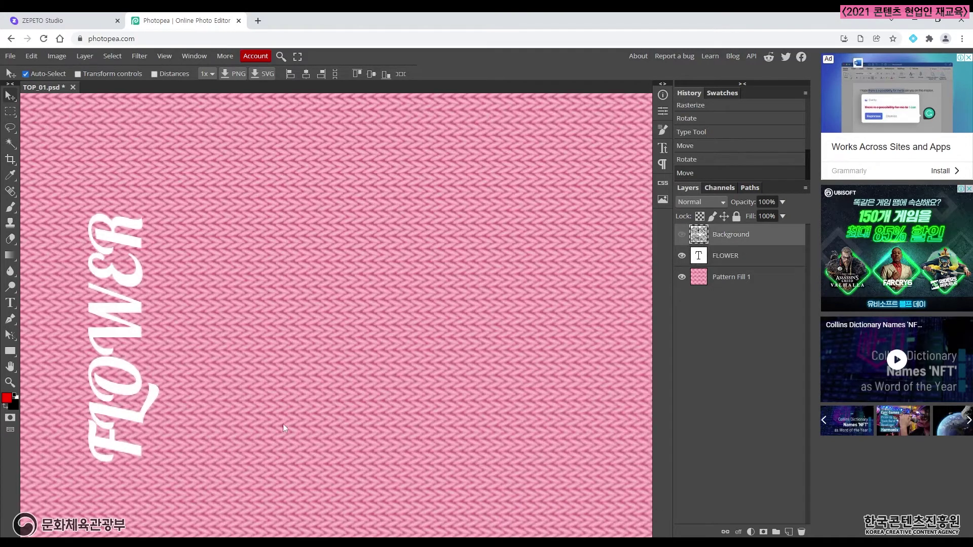
{"action": "scroll", "coordinate": [299, 423], "scroll_direction": "down", "scroll_amount": 3}
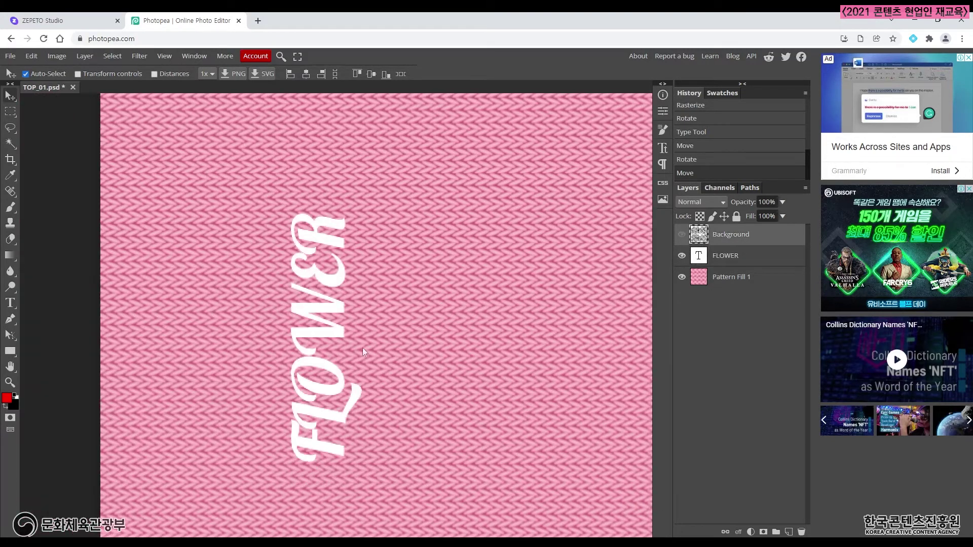
{"action": "scroll", "coordinate": [369, 324], "scroll_direction": "down", "scroll_amount": 3}
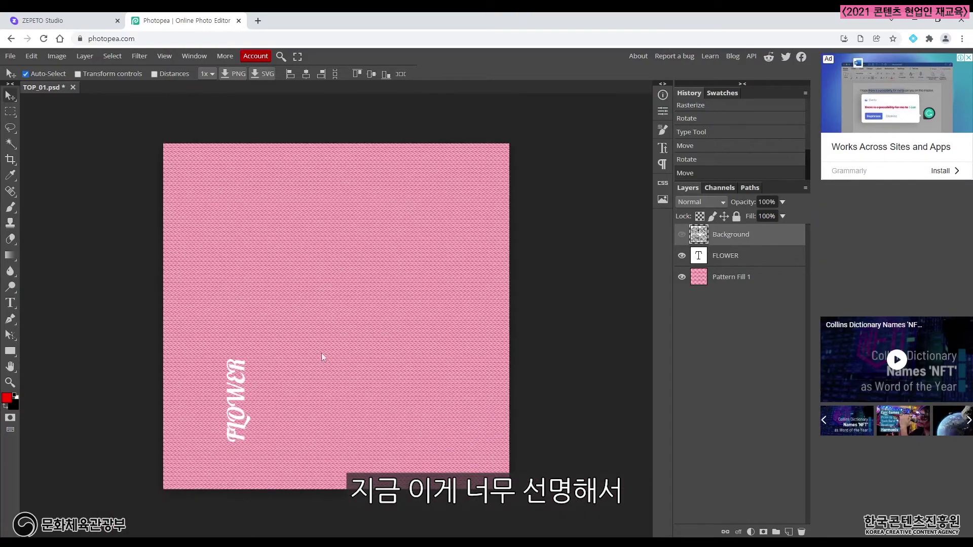
{"action": "scroll", "coordinate": [285, 376], "scroll_direction": "up", "scroll_amount": 2}
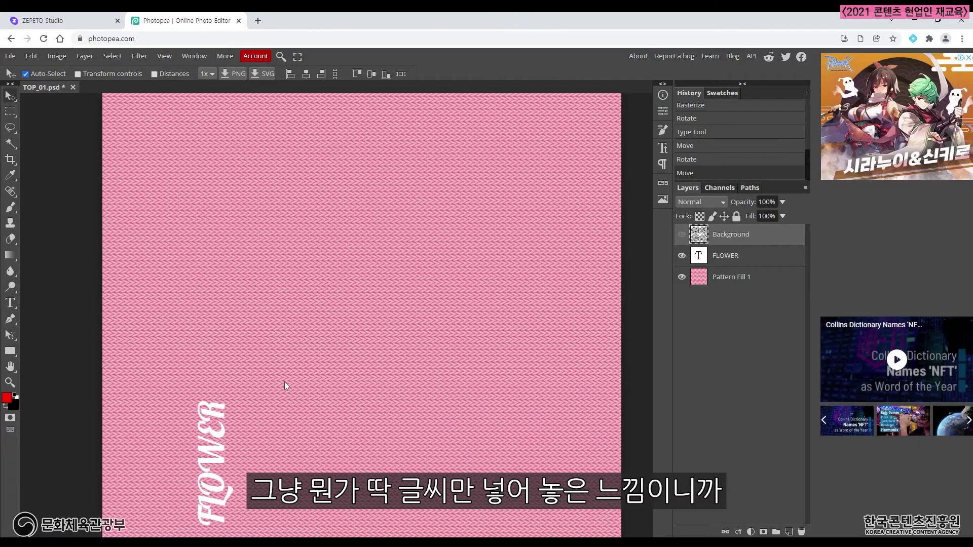
{"action": "scroll", "coordinate": [285, 382], "scroll_direction": "down", "scroll_amount": 3}
{"action": "scroll", "coordinate": [281, 388], "scroll_direction": "left", "scroll_amount": 3}
{"action": "scroll", "coordinate": [334, 385], "scroll_direction": "up", "scroll_amount": 3}
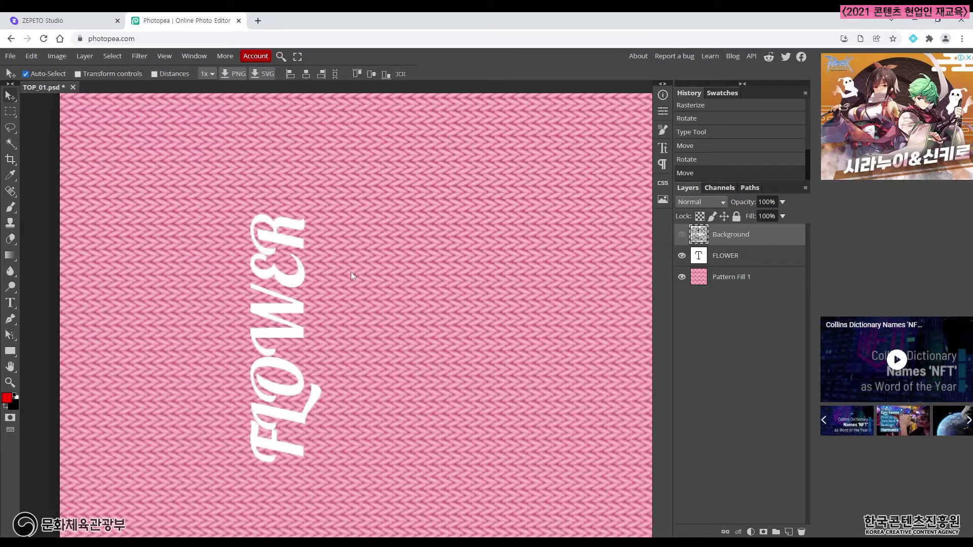
Rasterize the FLOWER text layer.
{"action": "left_click", "coordinate": [736, 262]}
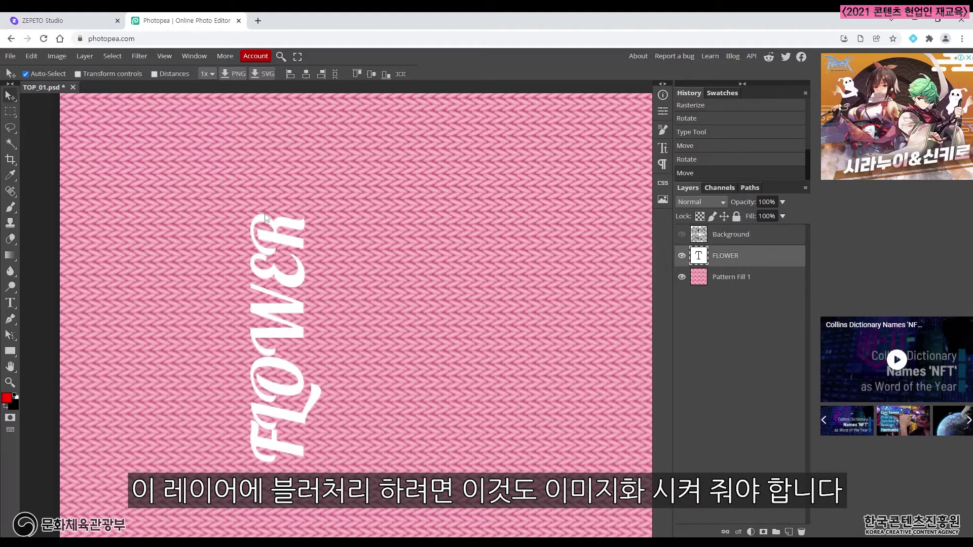
{"action": "right_click", "coordinate": [726, 260]}
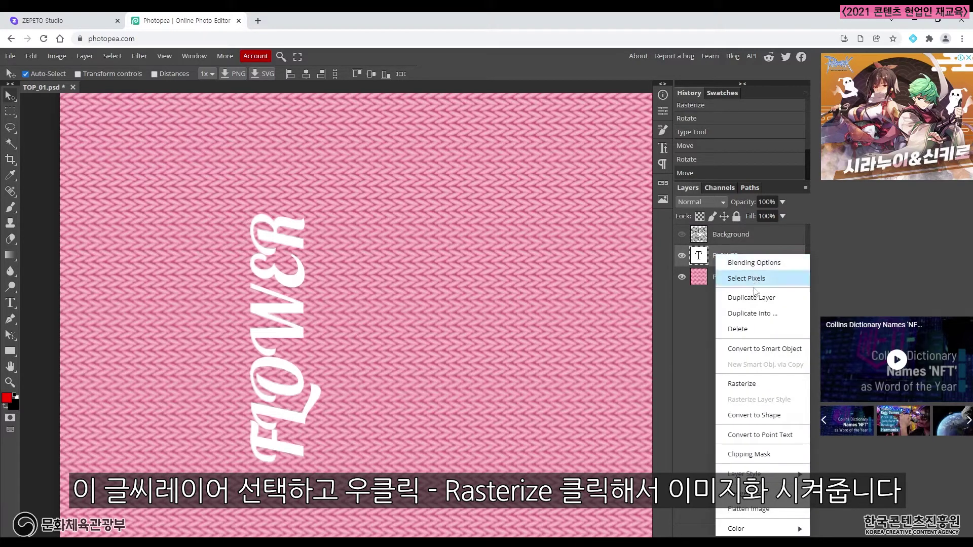
{"action": "left_click", "coordinate": [755, 387]}
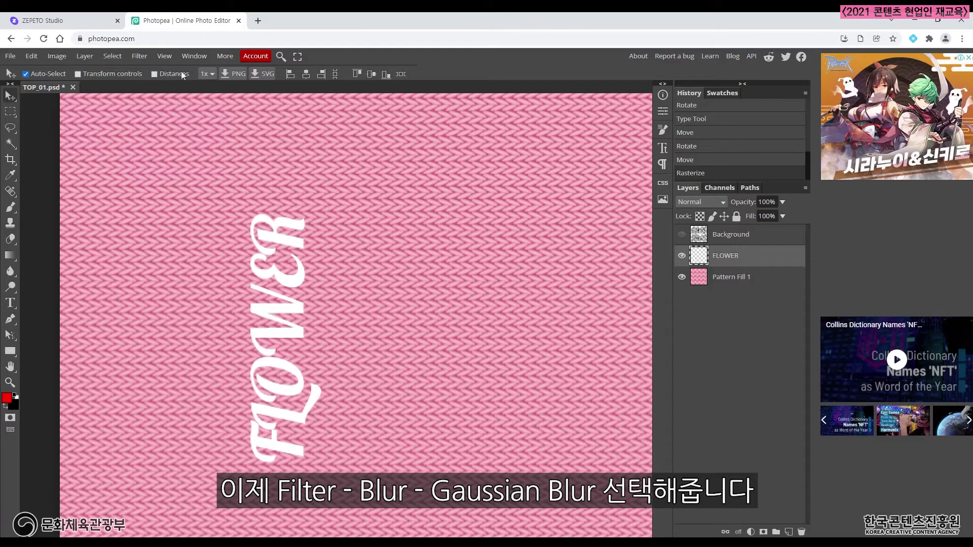
Apply a Gaussian Blur with a 0.8 px radius to the rasterized FLOWER layer.
{"action": "left_click", "coordinate": [139, 57]}
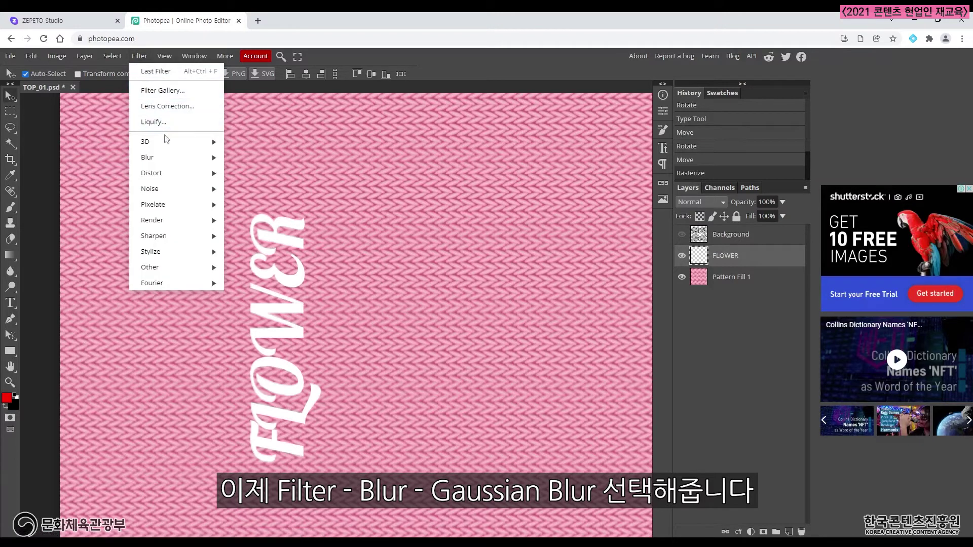
{"action": "mouse_move", "coordinate": [163, 156]}
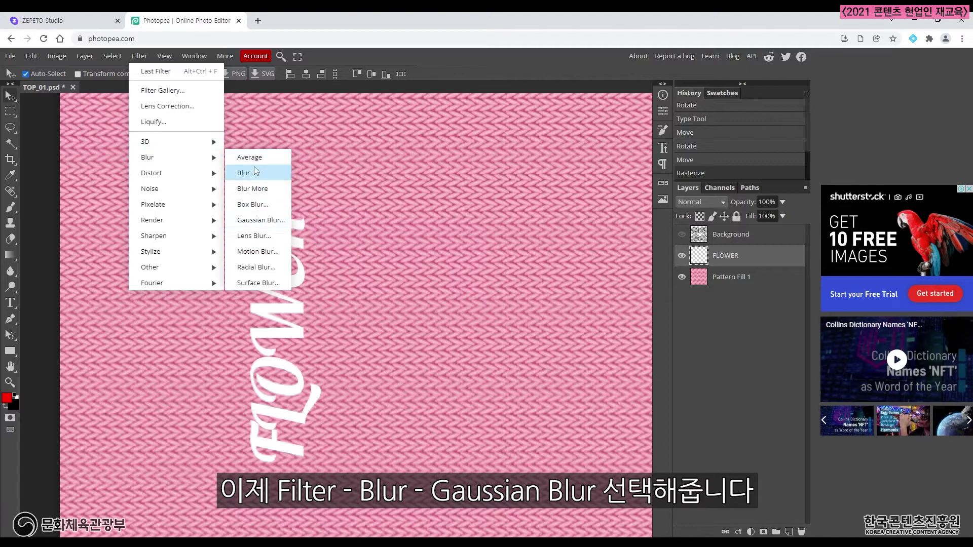
{"action": "left_click", "coordinate": [259, 220]}
{"action": "left_click_drag", "start_coordinate": [144, 168], "coordinate": [98, 174]}
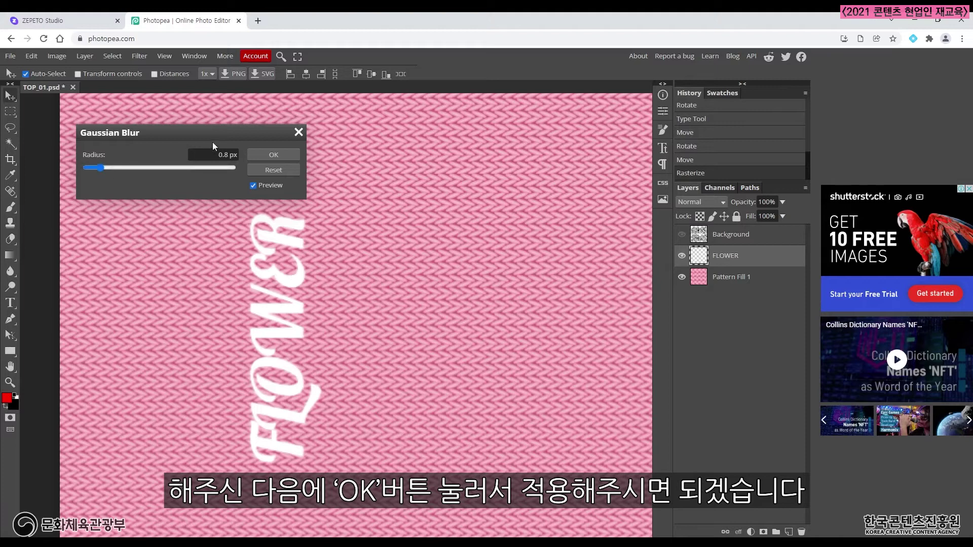
{"action": "left_click", "coordinate": [281, 157]}
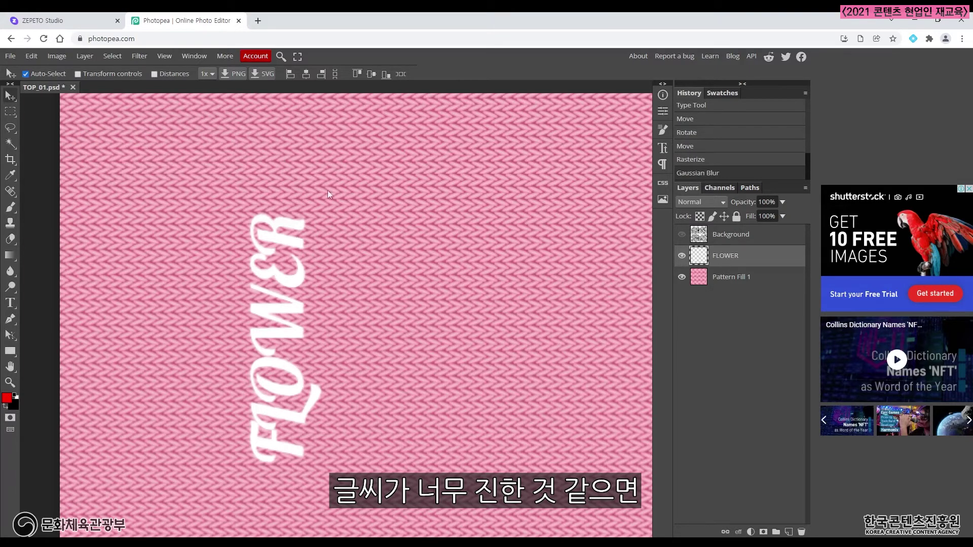
Lower the FLOWER layer's opacity to 80%.
{"action": "scroll", "coordinate": [343, 199], "scroll_direction": "down", "scroll_amount": 2}
{"action": "scroll", "coordinate": [314, 283], "scroll_direction": "up", "scroll_amount": 2}
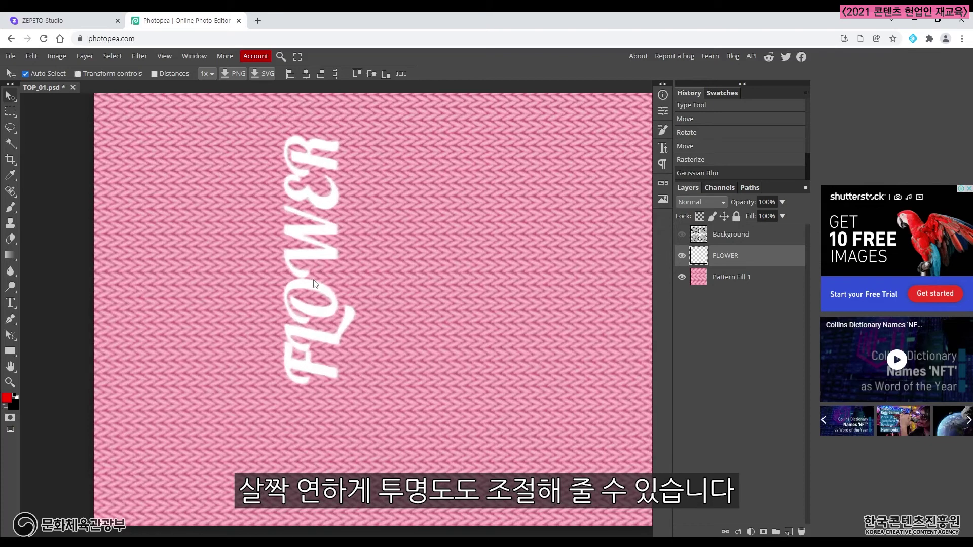
{"action": "scroll", "coordinate": [320, 280], "scroll_direction": "up", "scroll_amount": 2}
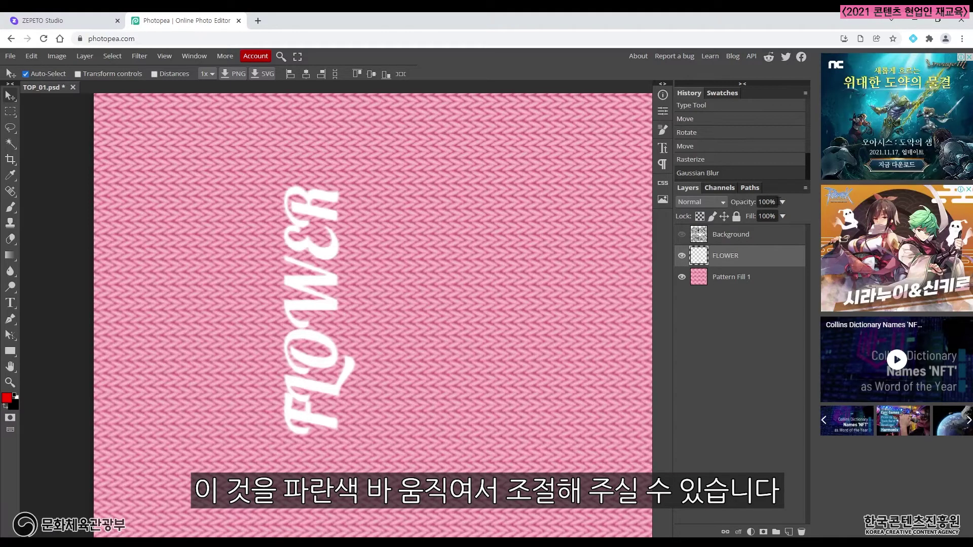
{"action": "left_click", "coordinate": [783, 204]}
{"action": "mouse_move", "coordinate": [783, 217]}
{"action": "left_mouse_down"}
{"action": "mouse_move", "coordinate": [740, 225]}
{"action": "mouse_move", "coordinate": [773, 231]}
{"action": "left_mouse_up"}
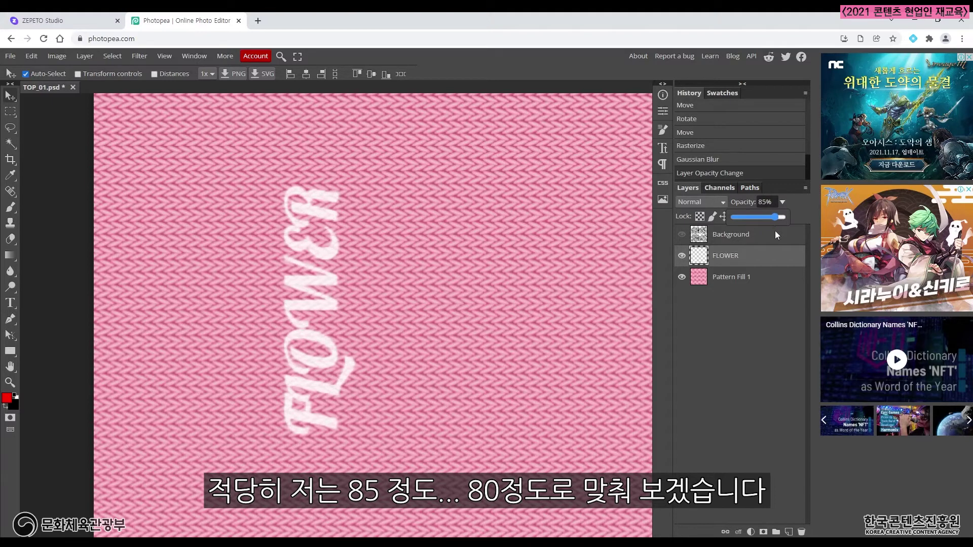
{"action": "left_click_drag", "start_coordinate": [772, 231], "coordinate": [772, 231]}
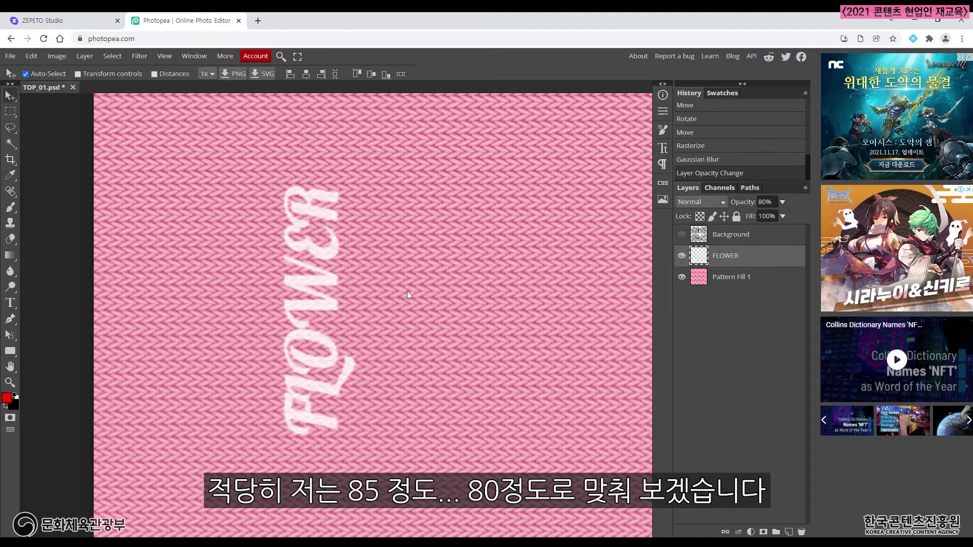
Show the Background layer's UV grid over the whole texture to check the lettering placement, and hide it again.
{"action": "scroll", "coordinate": [408, 291], "scroll_direction": "down", "scroll_amount": 4}
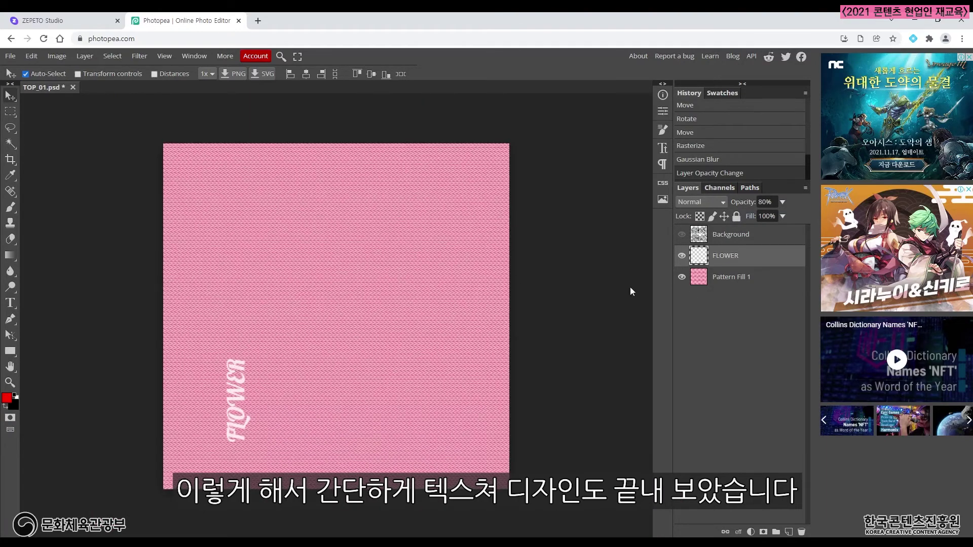
{"action": "left_click", "coordinate": [682, 234]}
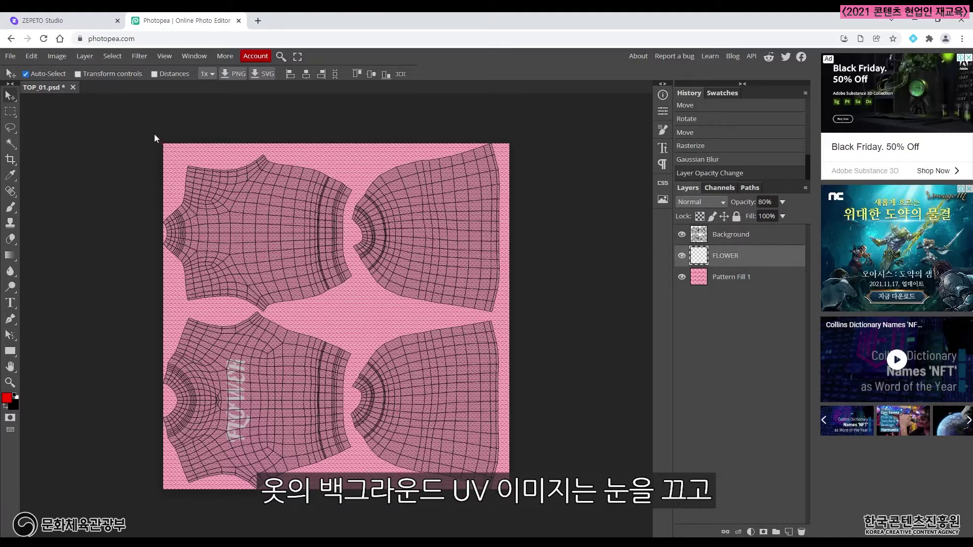
{"action": "left_click", "coordinate": [730, 241]}
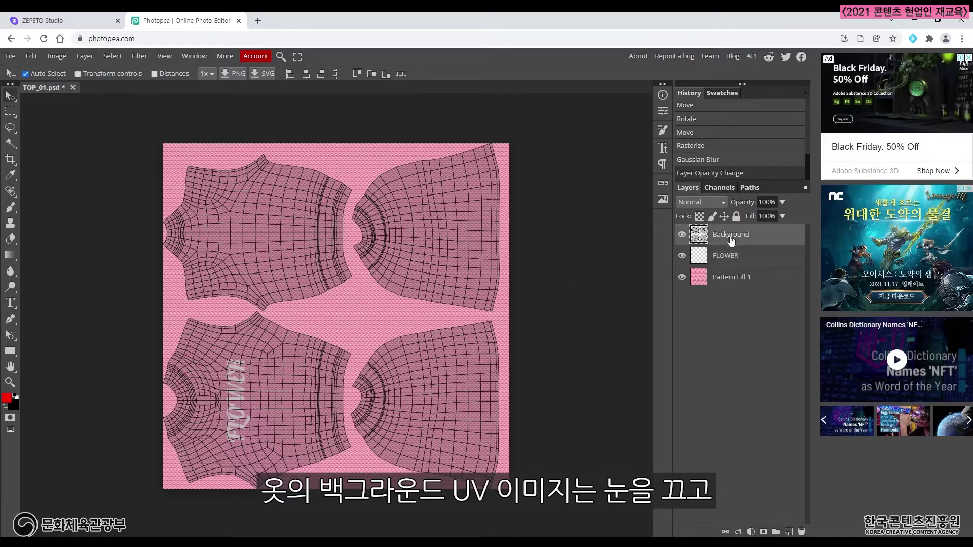
{"action": "left_click", "coordinate": [681, 235]}
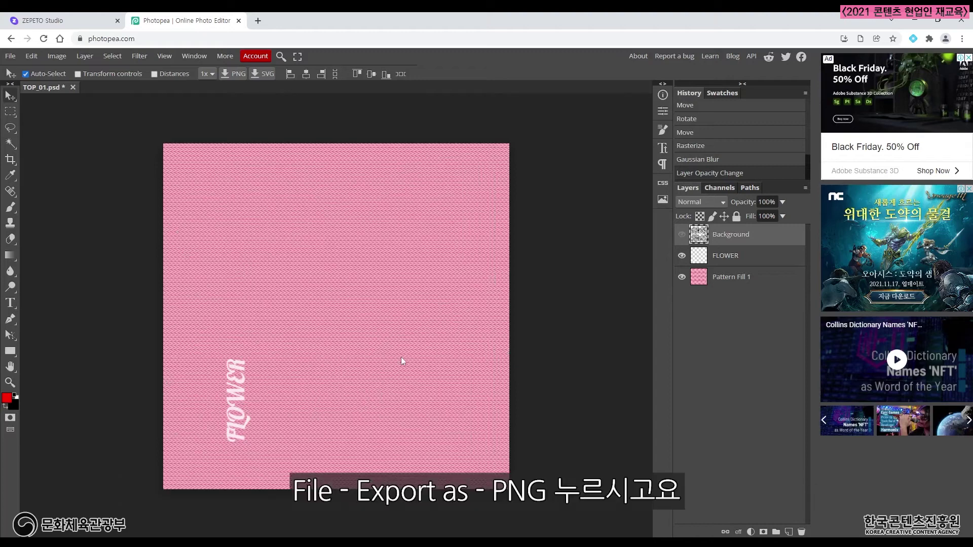
Export the texture as the PNG file TOP_01 with a width of 512 px and dismiss the browser's download notice.
{"action": "left_click", "coordinate": [11, 56]}
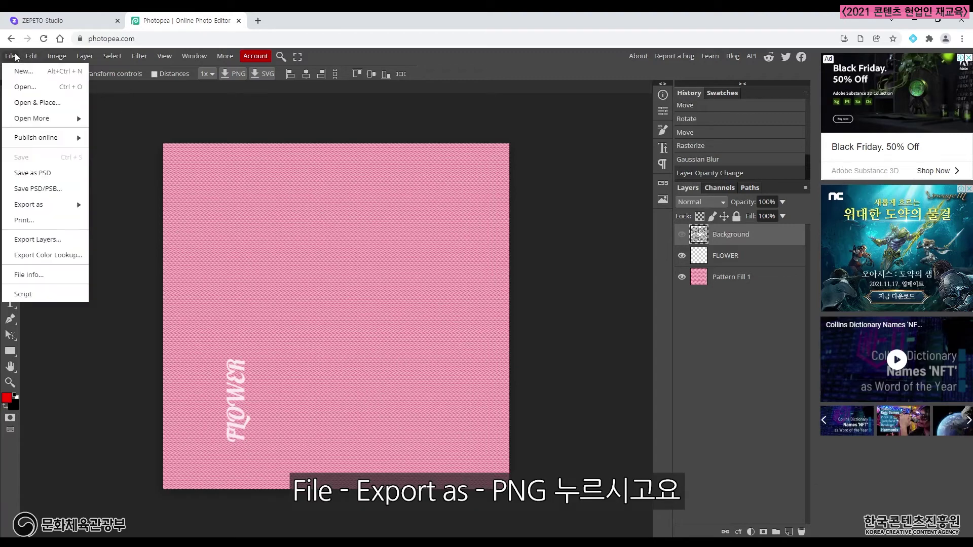
{"action": "mouse_move", "coordinate": [51, 207]}
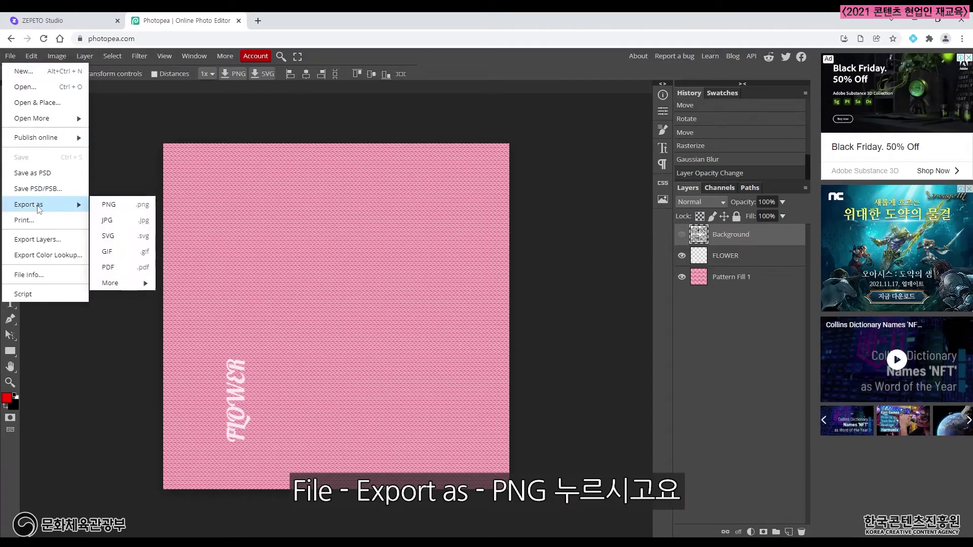
{"action": "left_click", "coordinate": [116, 205]}
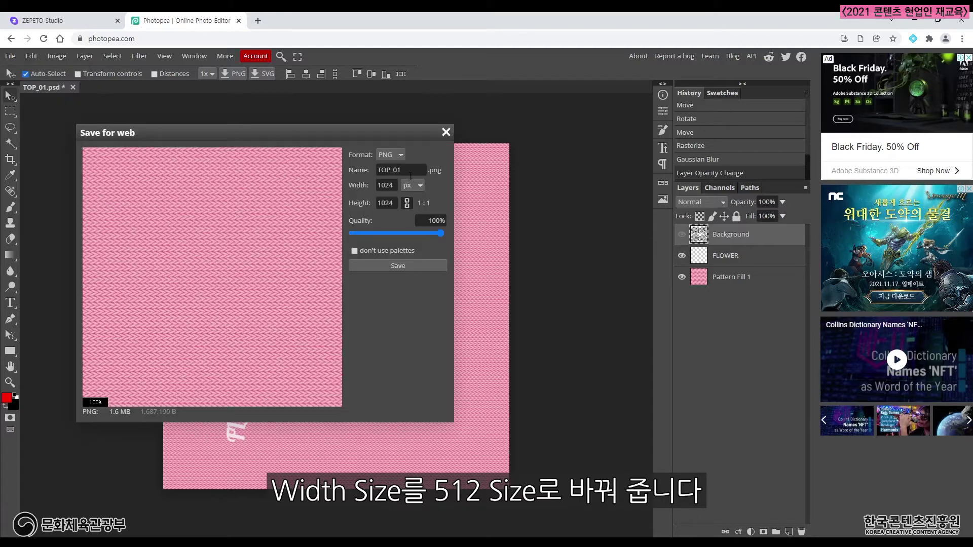
{"action": "double_click", "coordinate": [393, 185]}
{"action": "type", "text": "512"}
{"action": "key", "text": "Return"}
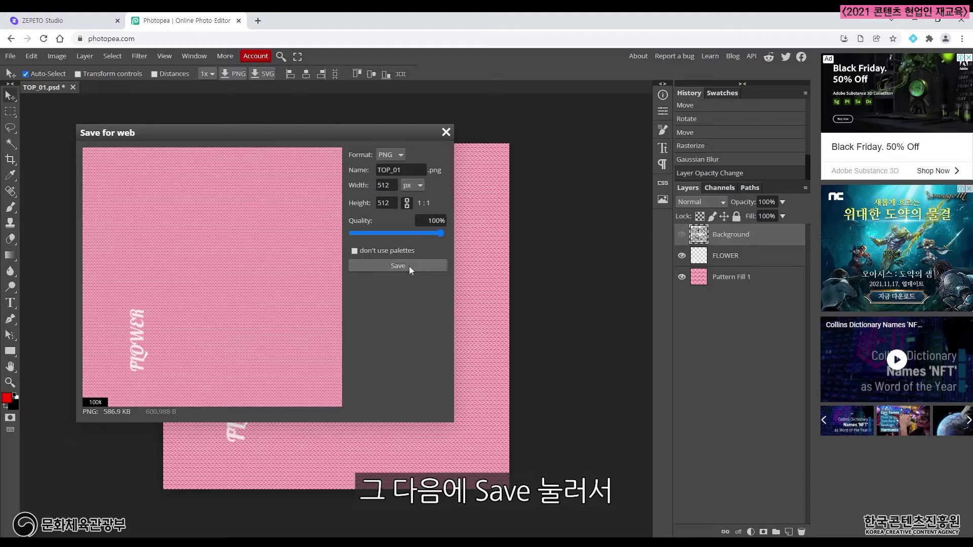
{"action": "left_click", "coordinate": [387, 264]}
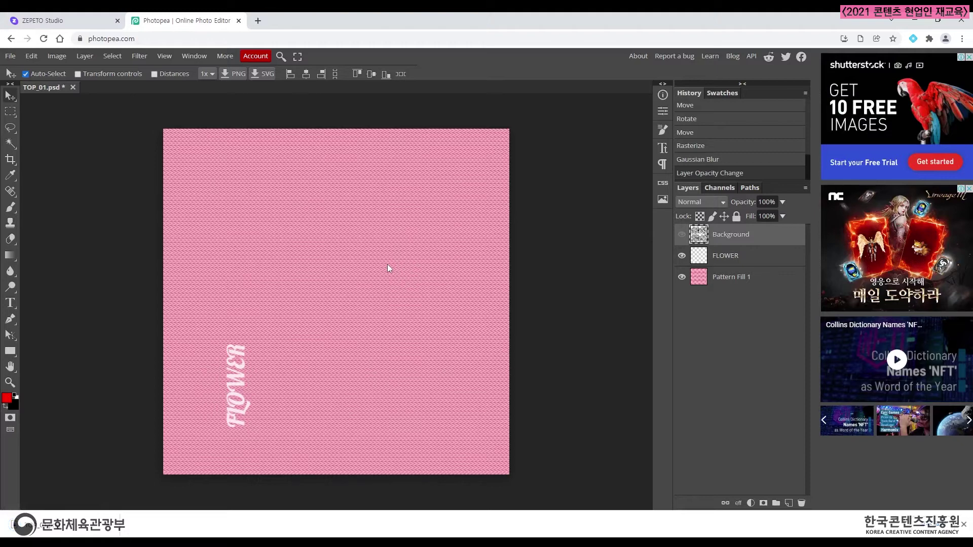
{"action": "left_click", "coordinate": [963, 524]}
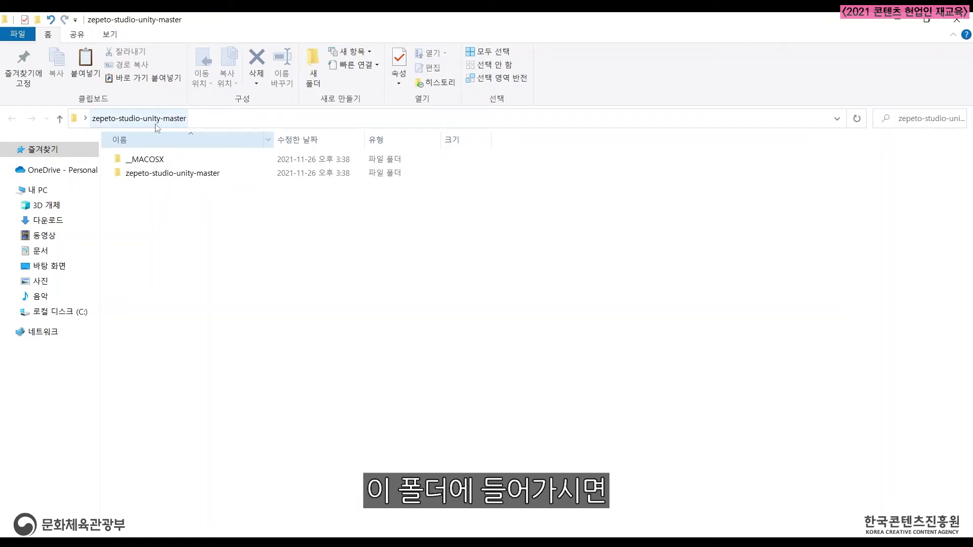
Open Playground.unity from the Assets folder of zepeto-studio-unity-master in Unity and set the Scene view to Front.
{"action": "double_click", "coordinate": [212, 173]}
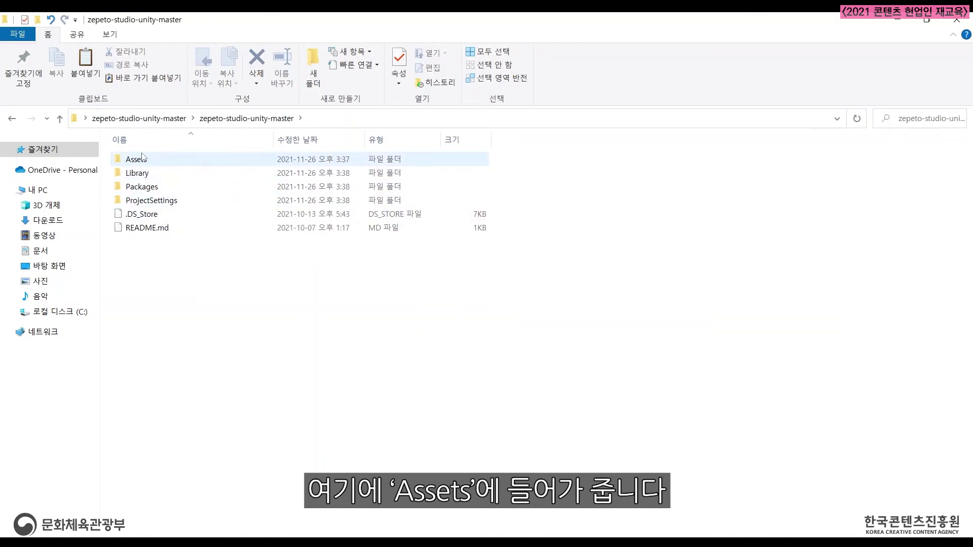
{"action": "double_click", "coordinate": [137, 159]}
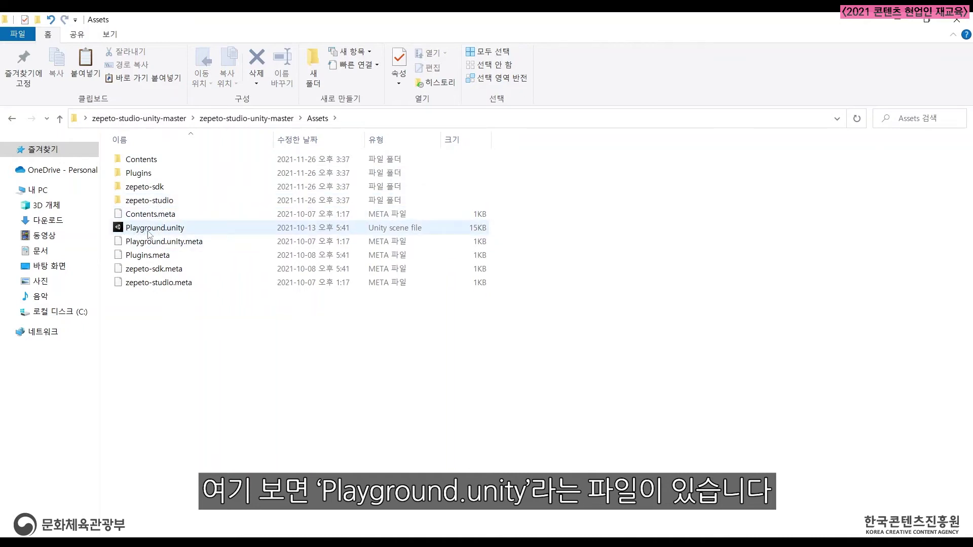
{"action": "double_click", "coordinate": [194, 231]}
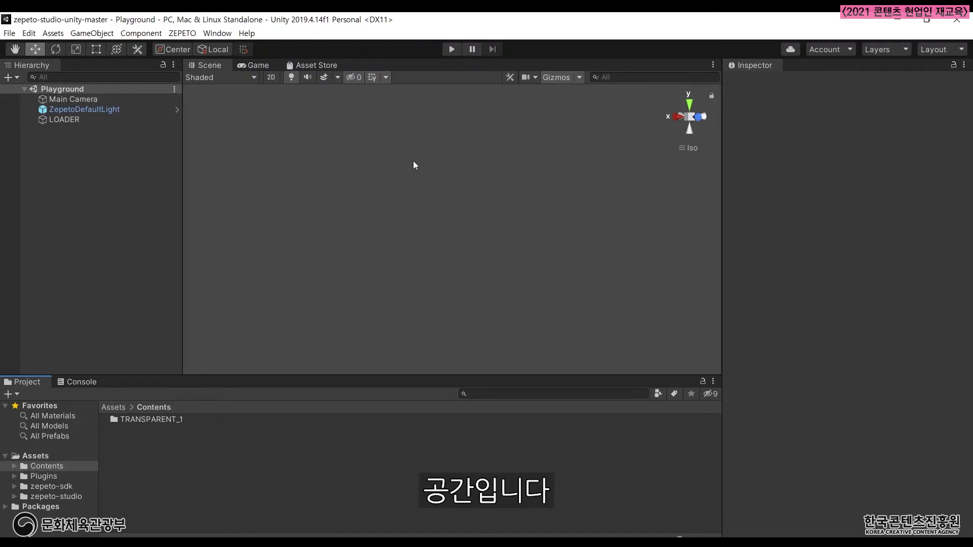
{"action": "left_click", "coordinate": [678, 116]}
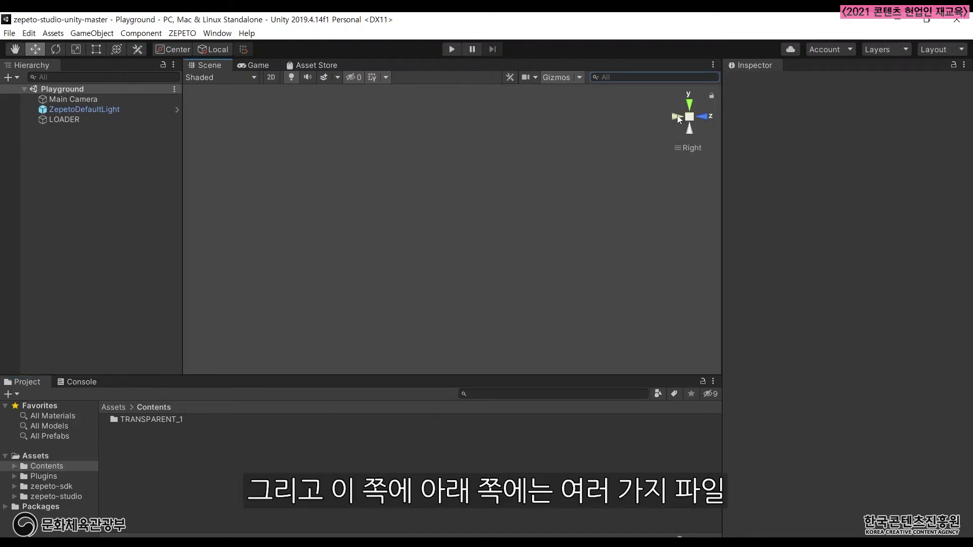
{"action": "left_click", "coordinate": [677, 116]}
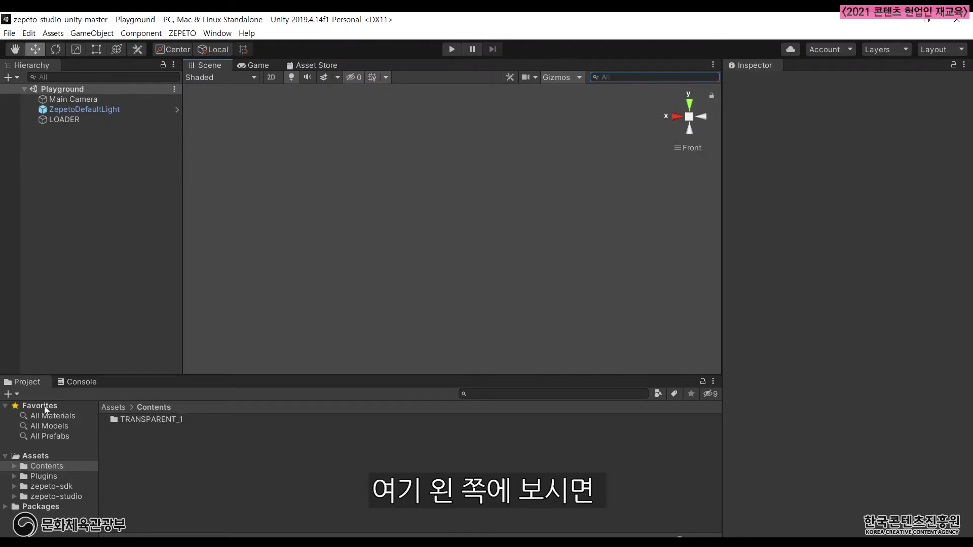
Import TOP_01.fbx from the desktop as a new asset into the project's Contents folder.
{"action": "left_click", "coordinate": [45, 477]}
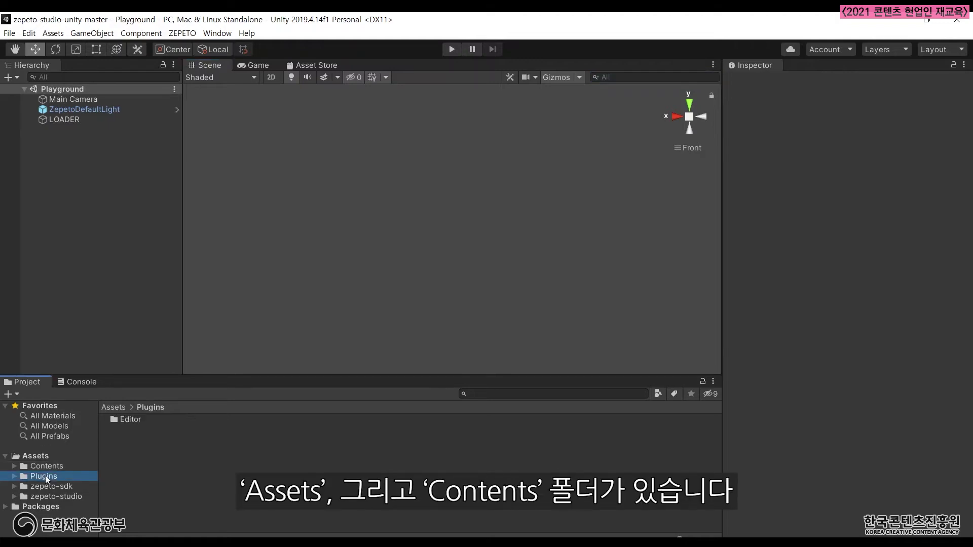
{"action": "left_click", "coordinate": [49, 464]}
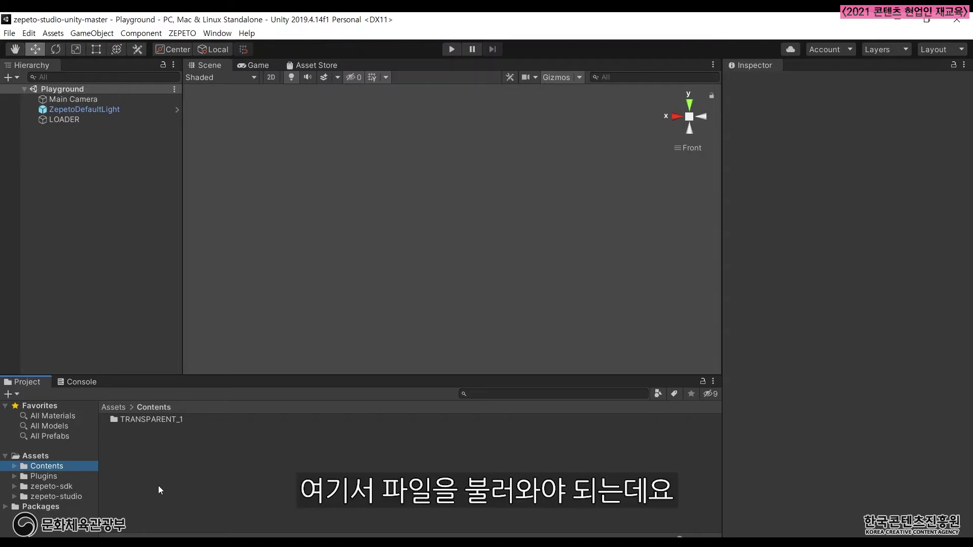
{"action": "right_click", "coordinate": [158, 453]}
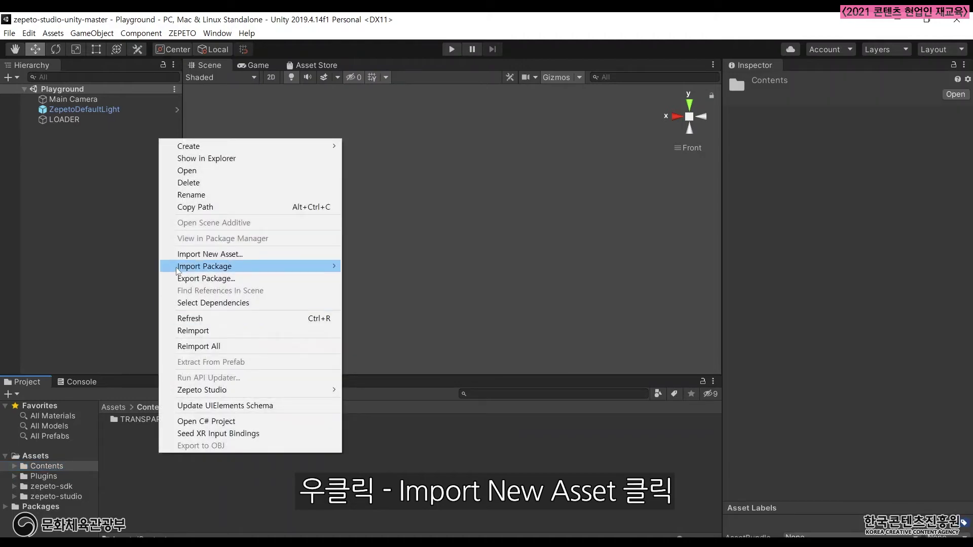
{"action": "left_click", "coordinate": [229, 256]}
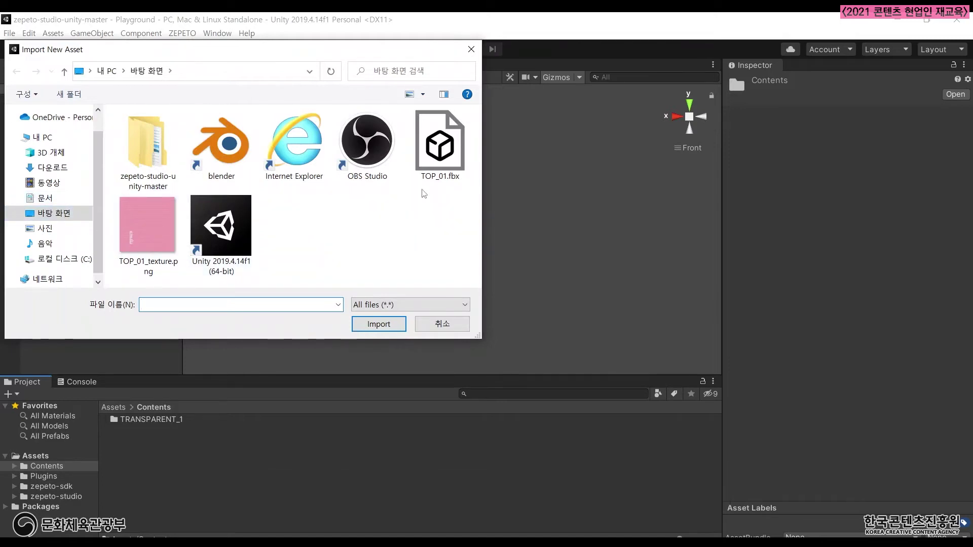
{"action": "left_click", "coordinate": [436, 151]}
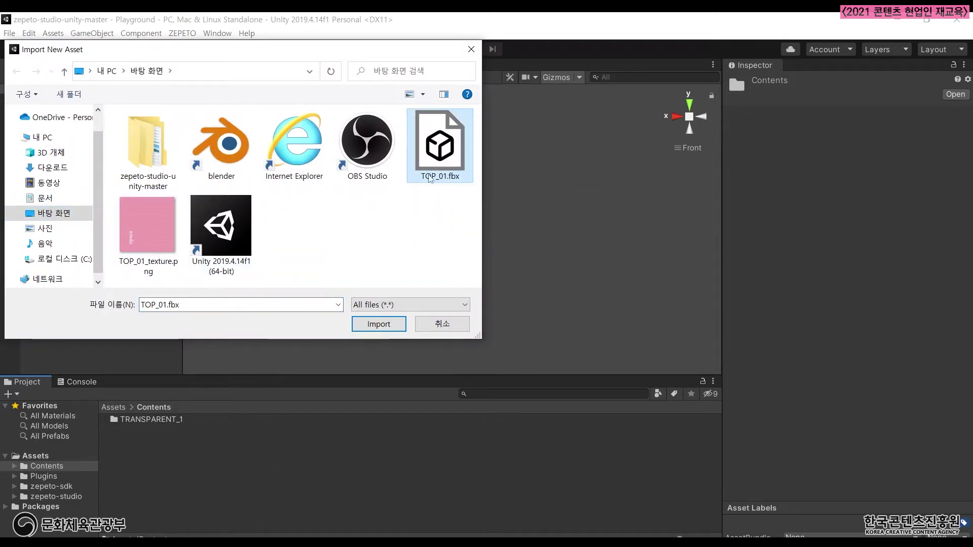
{"action": "left_click", "coordinate": [380, 324]}
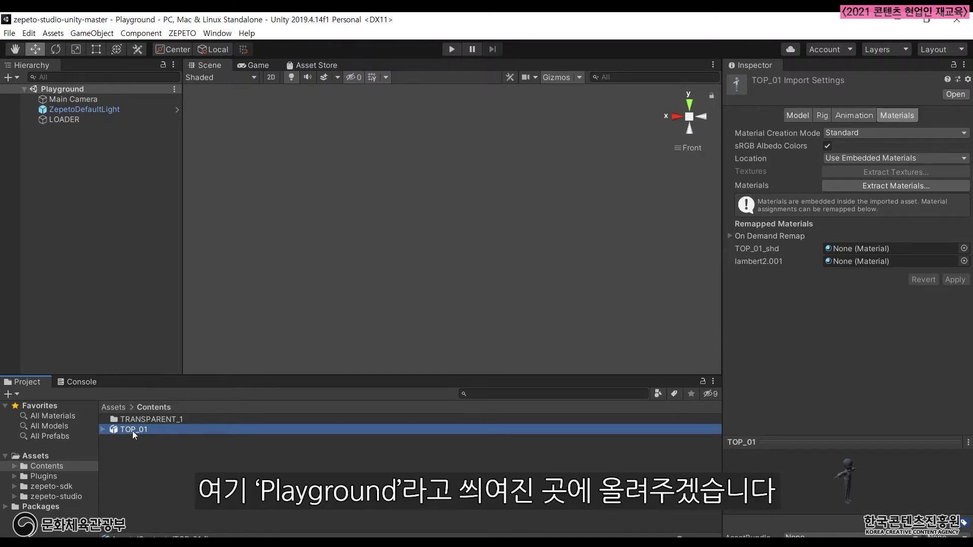
Add the TOP_01 model from the Contents folder to the Playground scene hierarchy and view its sweater from the front.
{"action": "left_click_drag", "start_coordinate": [141, 430], "coordinate": [119, 306]}
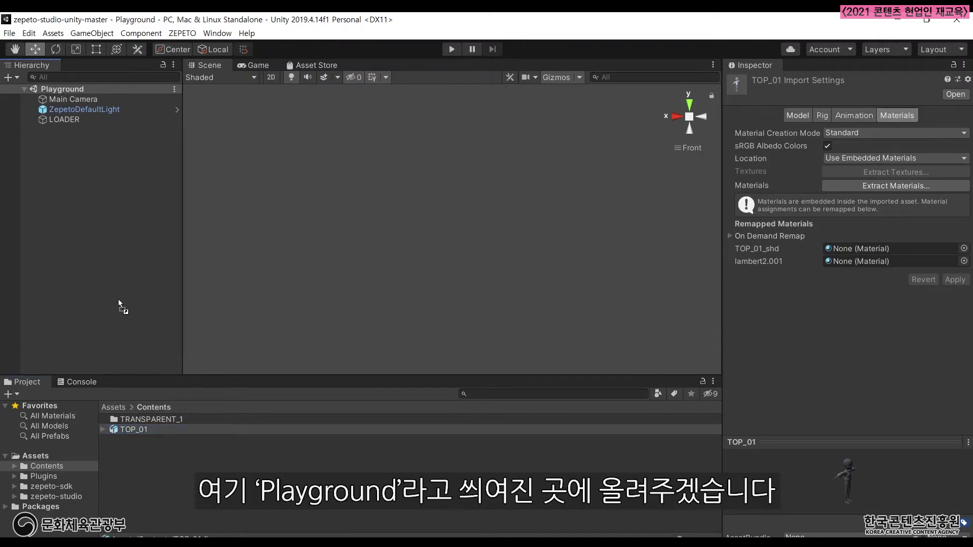
{"action": "left_click_drag", "start_coordinate": [92, 139], "coordinate": [87, 190]}
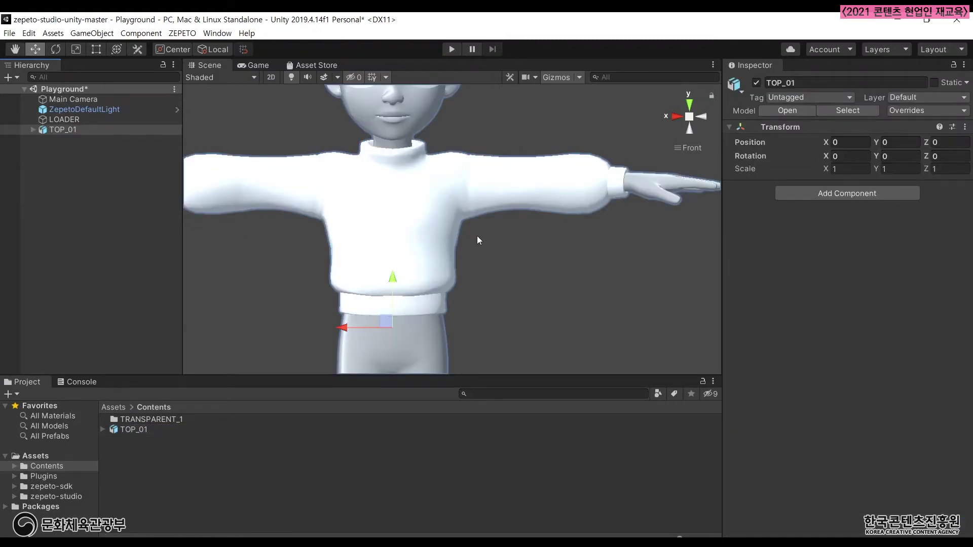
{"action": "mouse_move", "coordinate": [508, 250]}
{"action": "middle_mouse_down"}
{"action": "mouse_move", "coordinate": [522, 254]}
{"action": "mouse_move", "coordinate": [513, 249]}
{"action": "middle_mouse_up"}
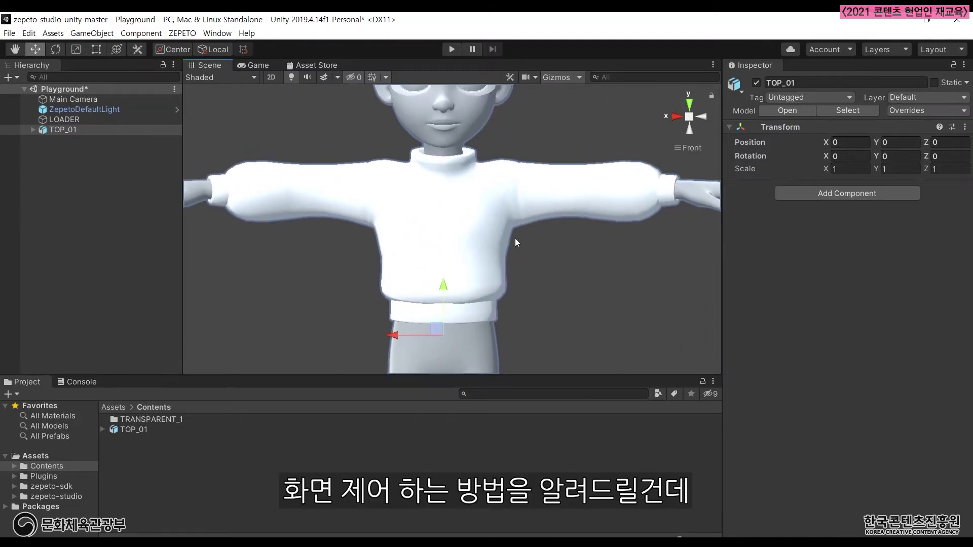
{"action": "scroll", "coordinate": [543, 203], "scroll_direction": "down", "scroll_amount": 1}
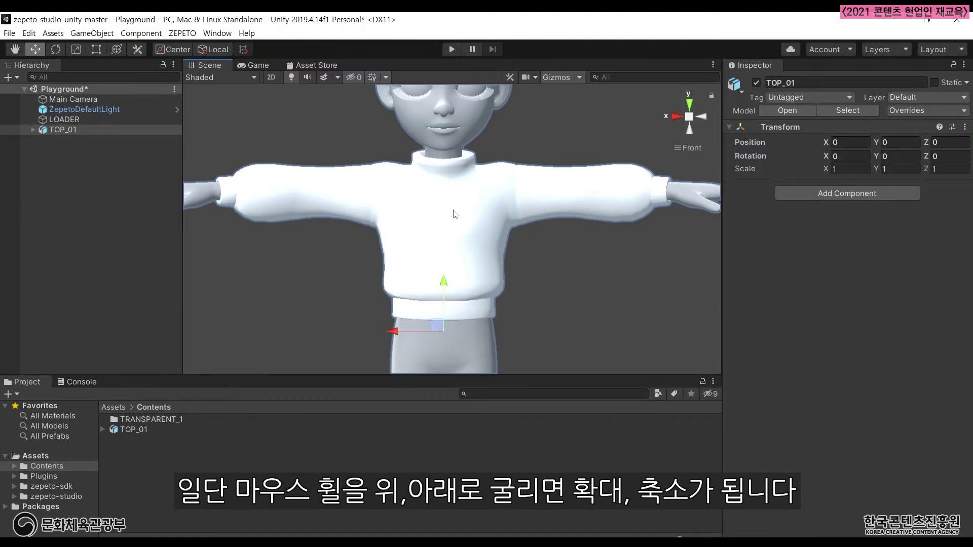
{"action": "scroll", "coordinate": [509, 248], "scroll_direction": "up", "scroll_amount": 3}
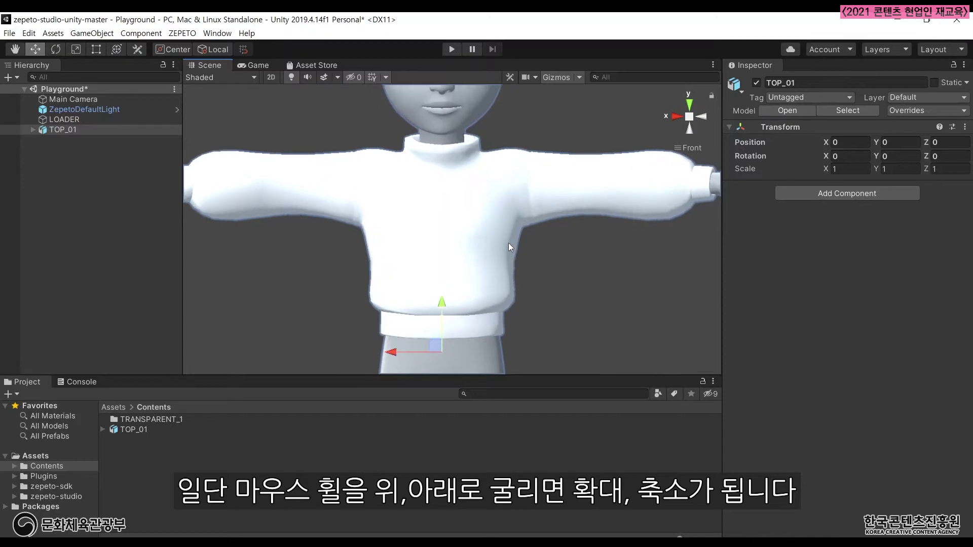
{"action": "scroll", "coordinate": [509, 248], "scroll_direction": "down", "scroll_amount": 3}
{"action": "scroll", "coordinate": [510, 245], "scroll_direction": "up", "scroll_amount": 3}
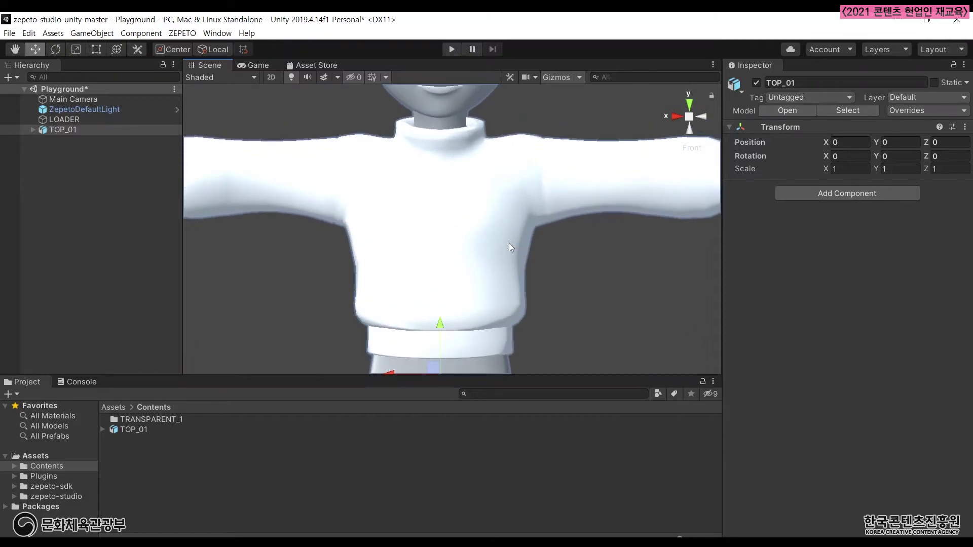
Examine the TOP_01 avatar and its white sweater from the front, side and above in the scene.
{"action": "scroll", "coordinate": [509, 245], "scroll_direction": "down", "scroll_amount": 3}
{"action": "scroll", "coordinate": [509, 242], "scroll_direction": "down", "scroll_amount": 1}
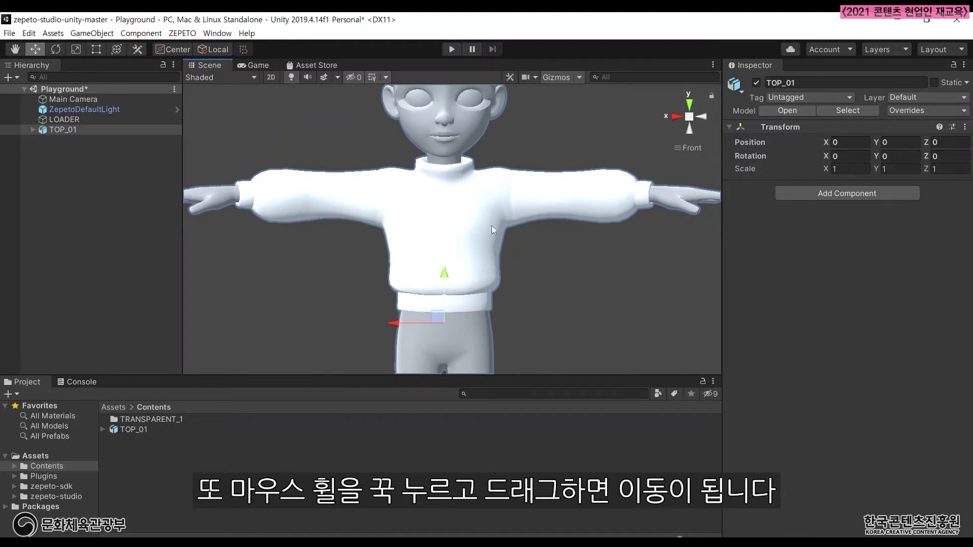
{"action": "middle_click_drag", "start_coordinate": [512, 236], "coordinate": [537, 234]}
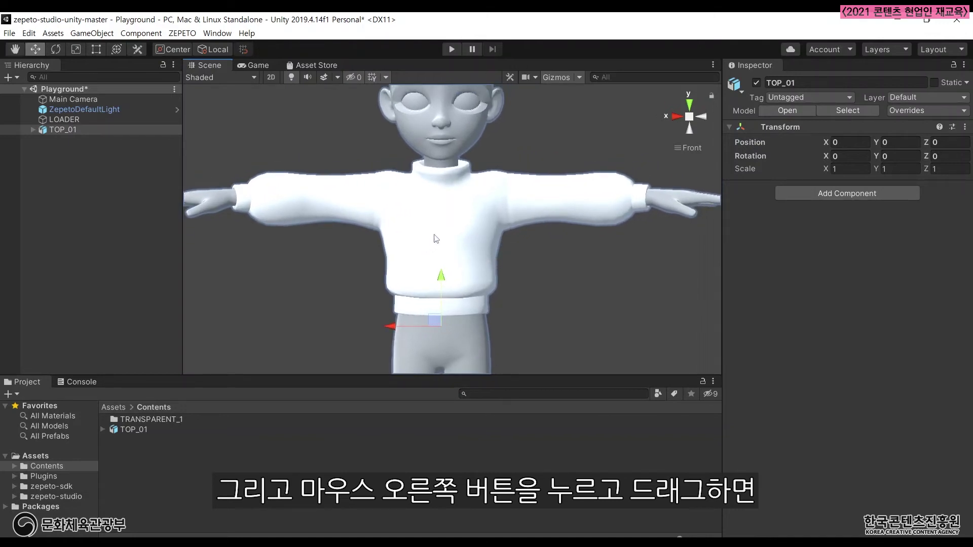
{"action": "mouse_move", "coordinate": [452, 239]}
{"action": "right_mouse_down"}
{"action": "mouse_move", "coordinate": [537, 304]}
{"action": "mouse_move", "coordinate": [547, 329]}
{"action": "mouse_move", "coordinate": [512, 319]}
{"action": "mouse_move", "coordinate": [458, 242]}
{"action": "right_mouse_up"}
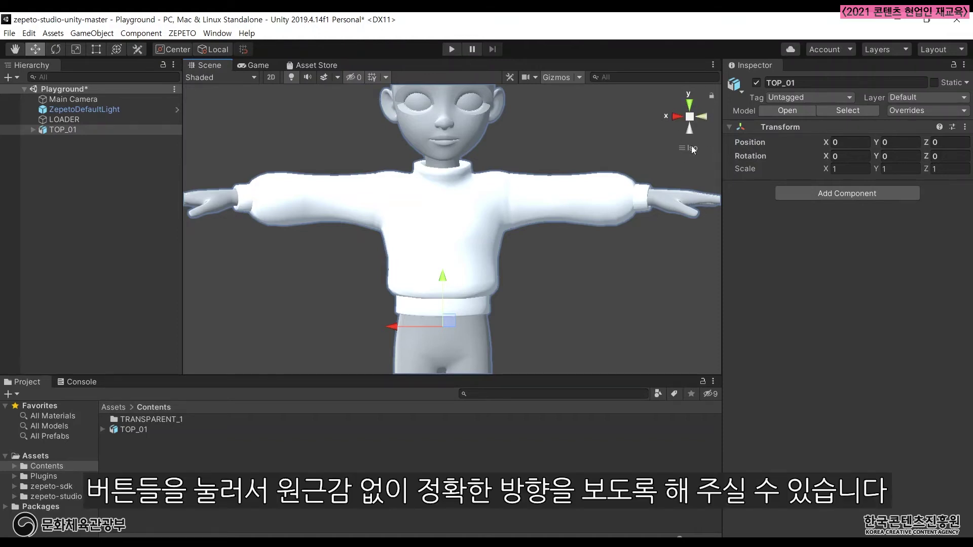
{"action": "left_click", "coordinate": [680, 115]}
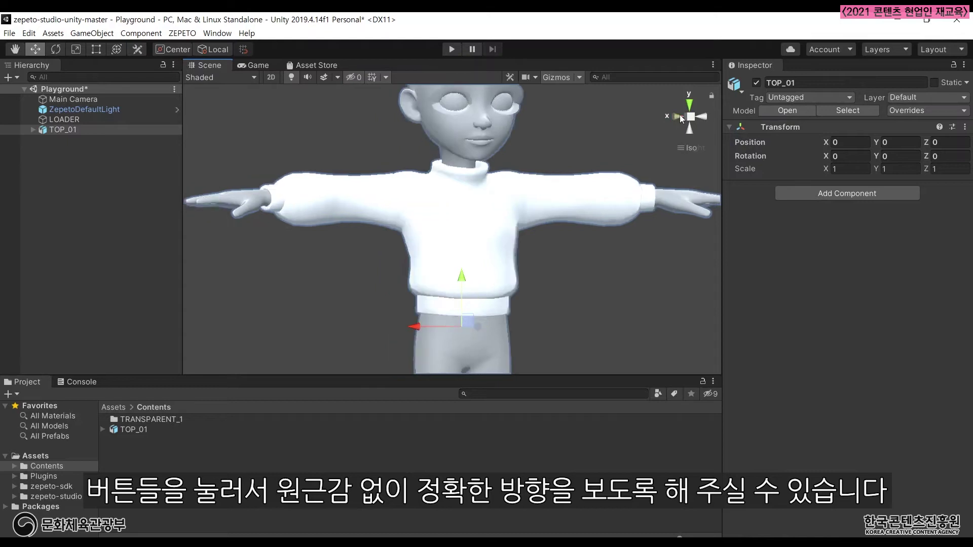
{"action": "left_click", "coordinate": [704, 119]}
{"action": "left_click", "coordinate": [689, 129]}
{"action": "left_click", "coordinate": [677, 113]}
{"action": "left_click", "coordinate": [677, 114]}
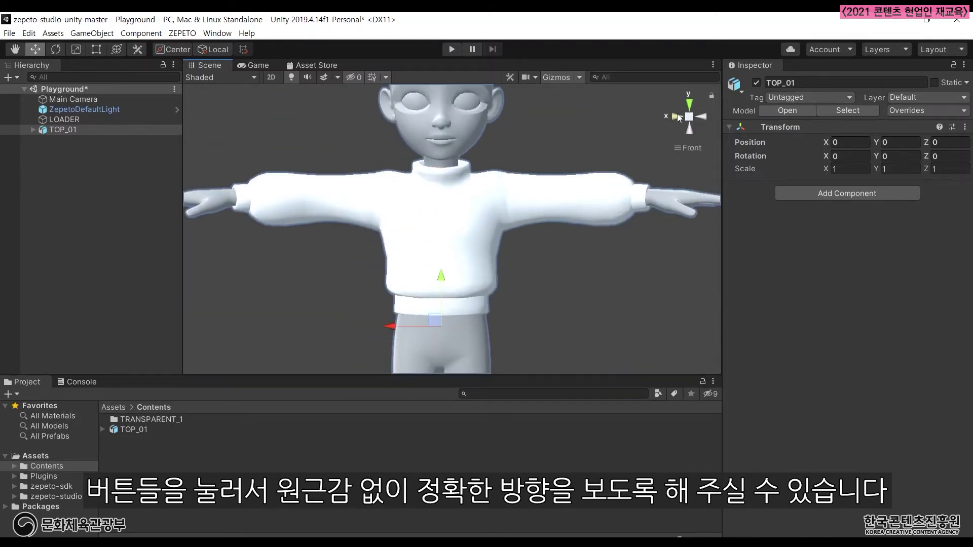
{"action": "left_click", "coordinate": [677, 113]}
{"action": "left_click", "coordinate": [690, 104]}
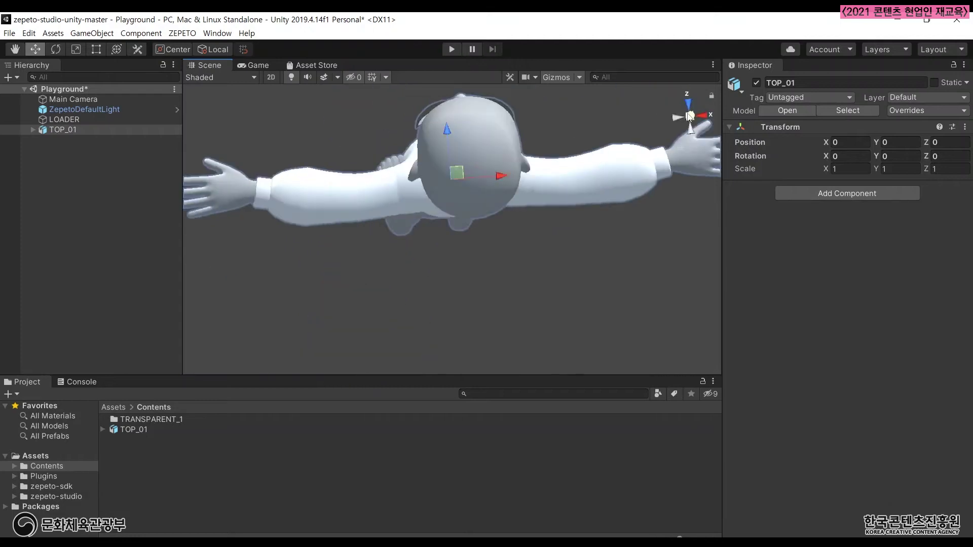
{"action": "left_click", "coordinate": [676, 115]}
{"action": "left_click", "coordinate": [676, 120]}
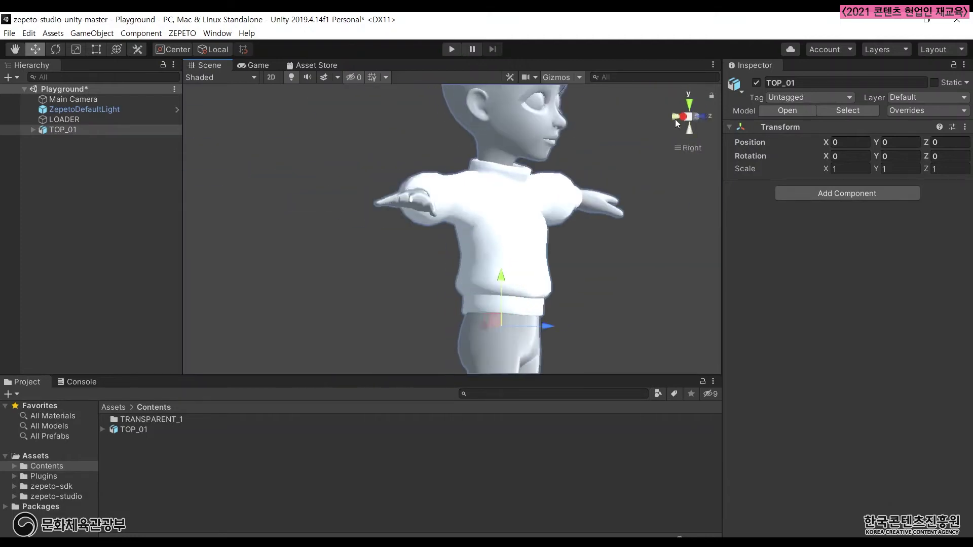
{"action": "left_click", "coordinate": [676, 118]}
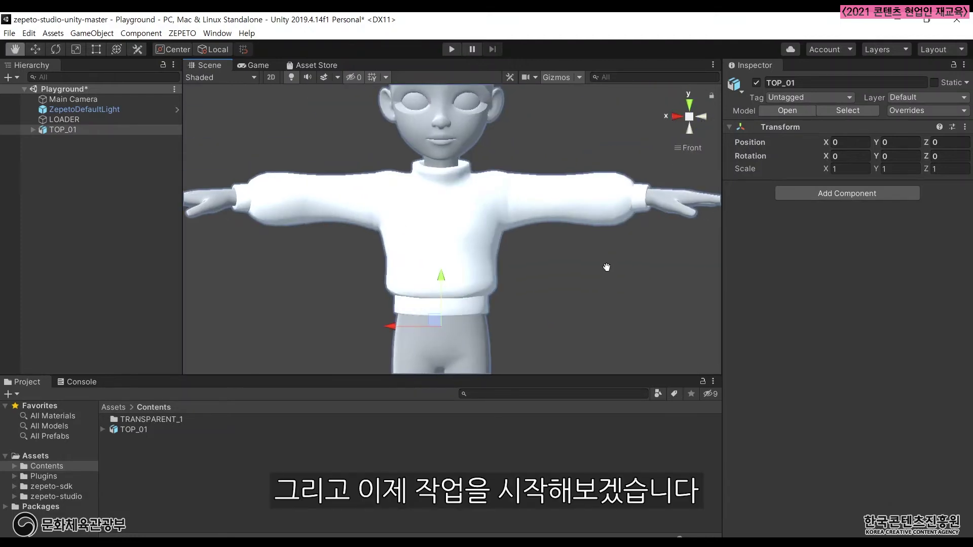
{"action": "middle_click_drag", "start_coordinate": [606, 266], "coordinate": [614, 279]}
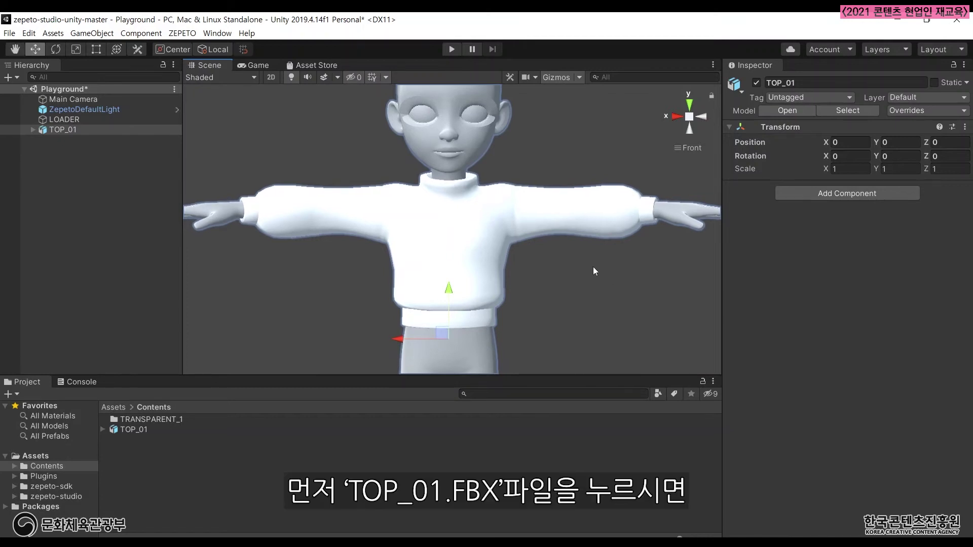
Create a new material named TOP_01_shd in the Contents folder.
{"action": "left_click", "coordinate": [139, 431]}
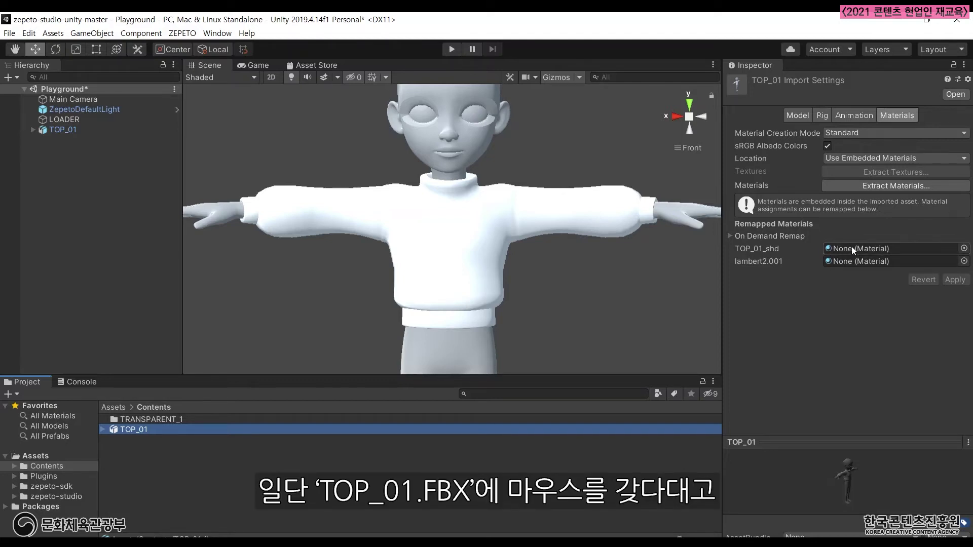
{"action": "right_click", "coordinate": [147, 430]}
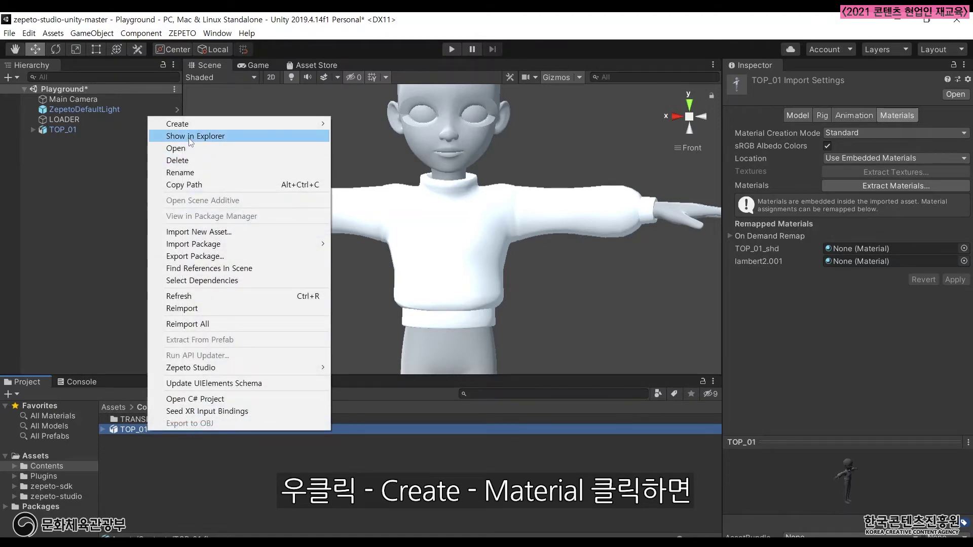
{"action": "mouse_move", "coordinate": [223, 126]}
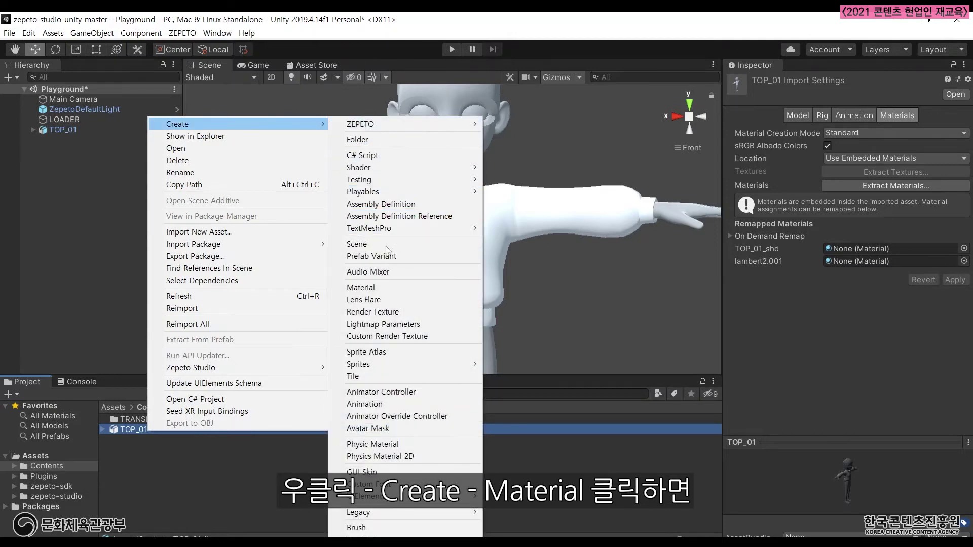
{"action": "left_click", "coordinate": [381, 287]}
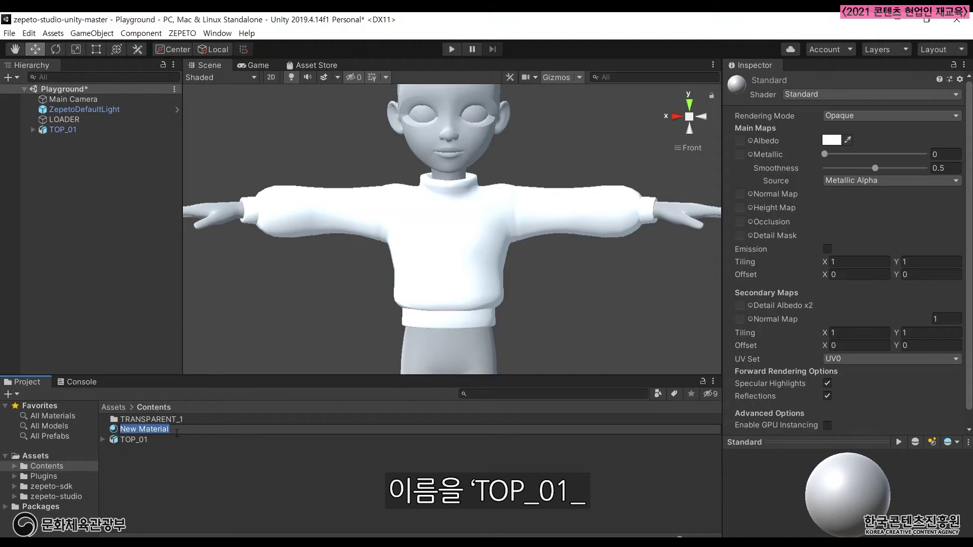
{"action": "type", "text": "TOP_01"}
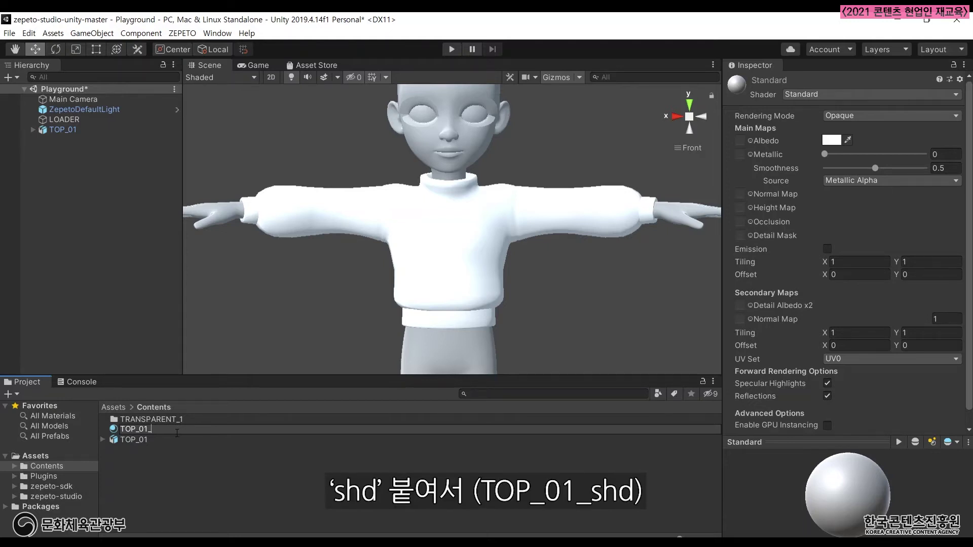
{"action": "type", "text": "_shd"}
{"action": "key", "text": "Return"}
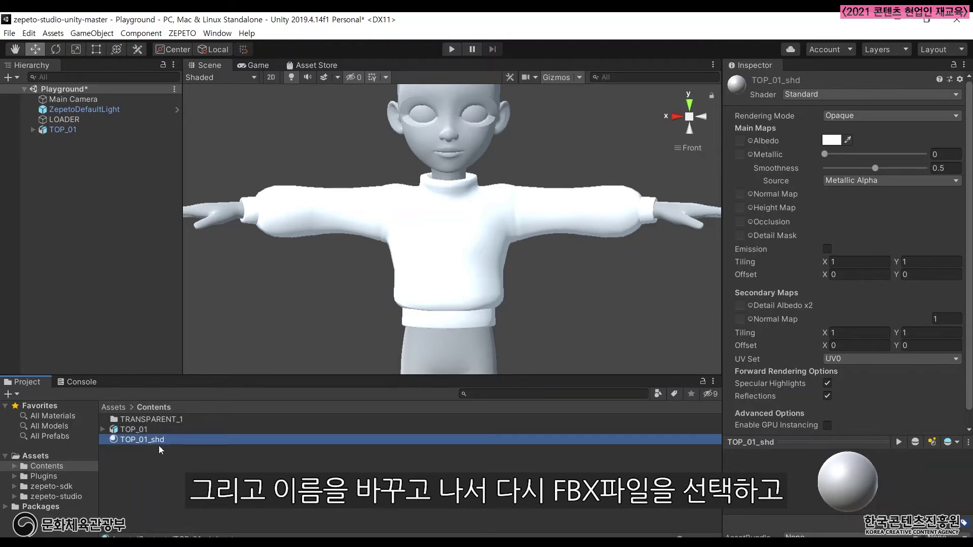
Remap the TOP_01 model's TOP_01_shd slot to the TOP_01_shd material and apply the import settings.
{"action": "left_click", "coordinate": [136, 430]}
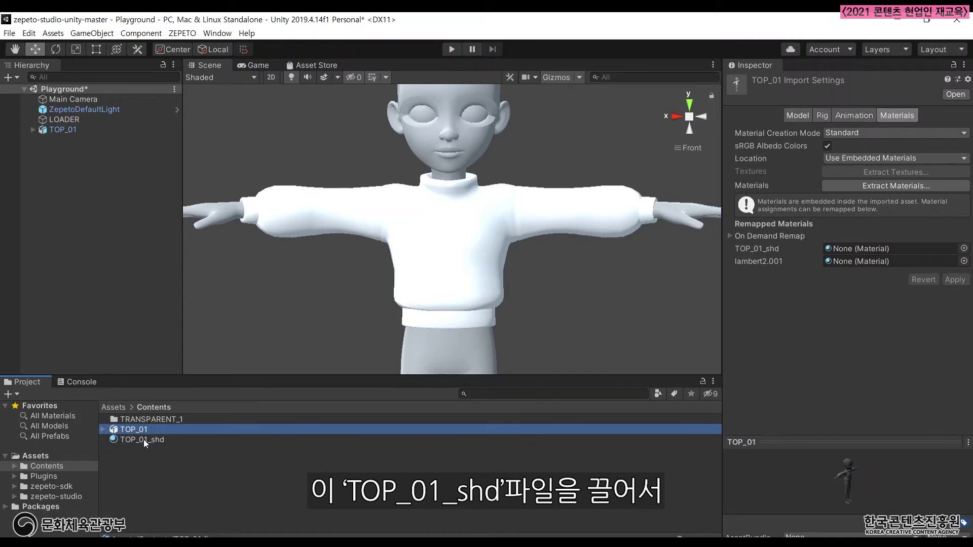
{"action": "left_click_drag", "start_coordinate": [150, 441], "coordinate": [856, 250]}
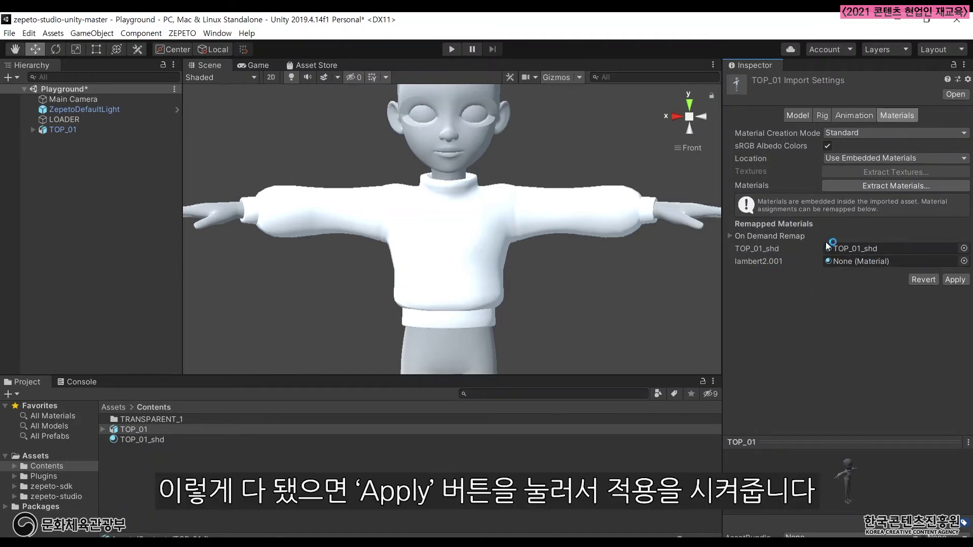
{"action": "left_click", "coordinate": [955, 280]}
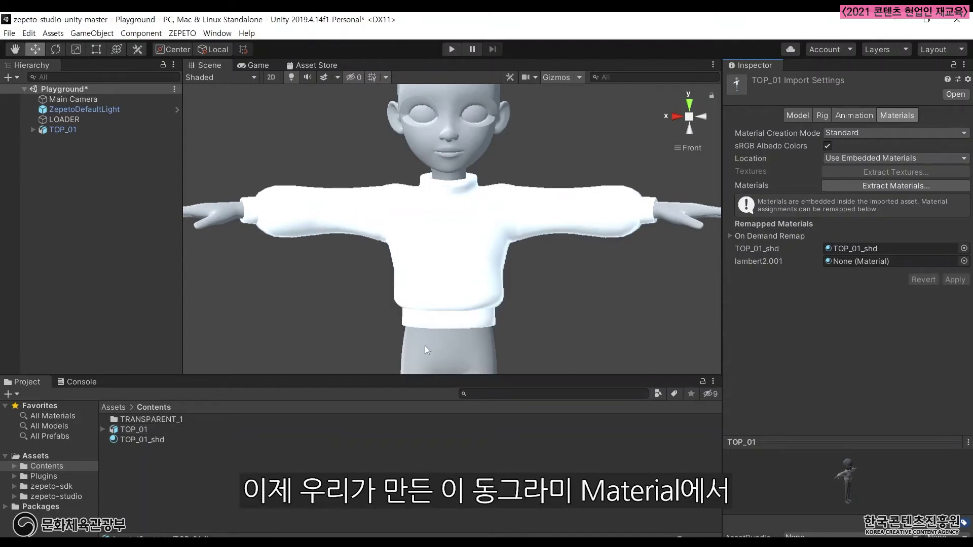
Change the TOP_01_shd material's shader to Wit/Standard.
{"action": "left_click", "coordinate": [149, 442]}
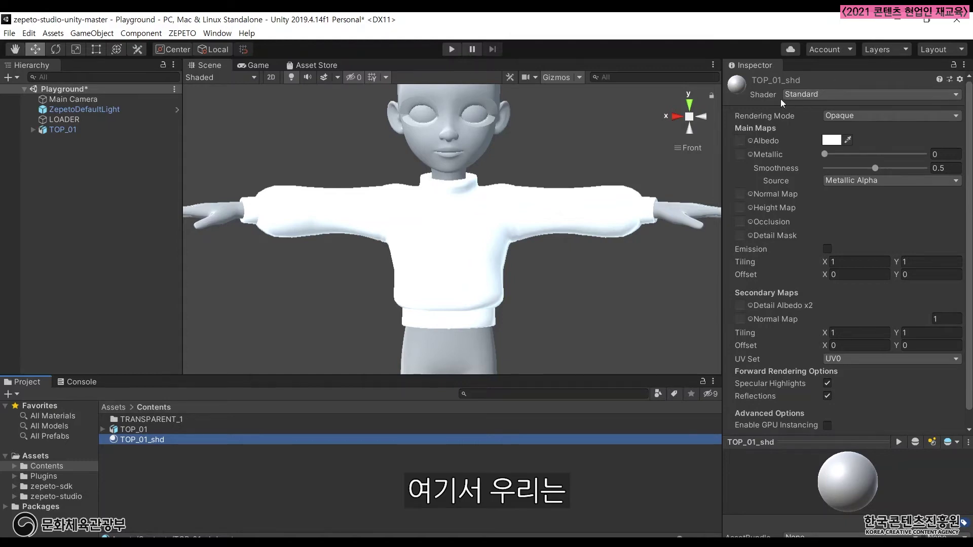
{"action": "left_click", "coordinate": [821, 93]}
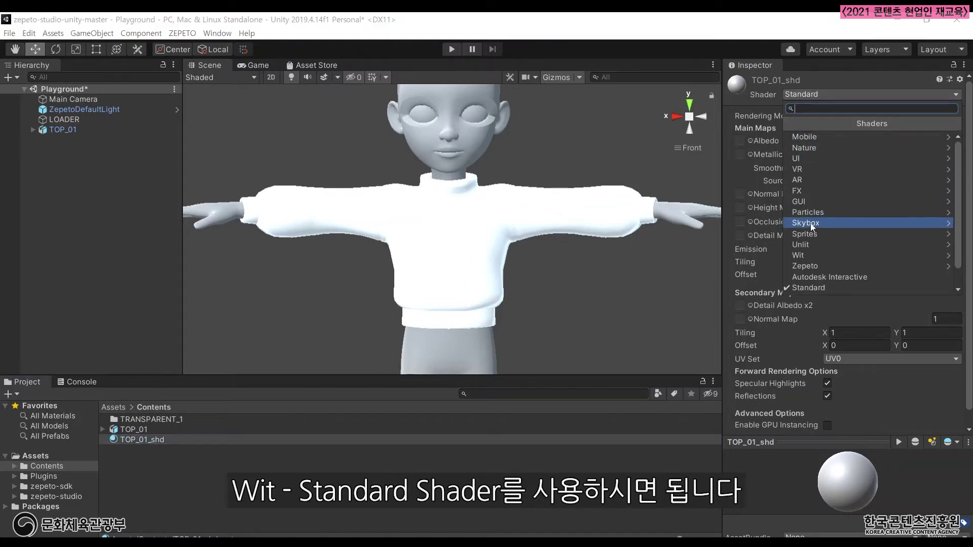
{"action": "left_click", "coordinate": [815, 257]}
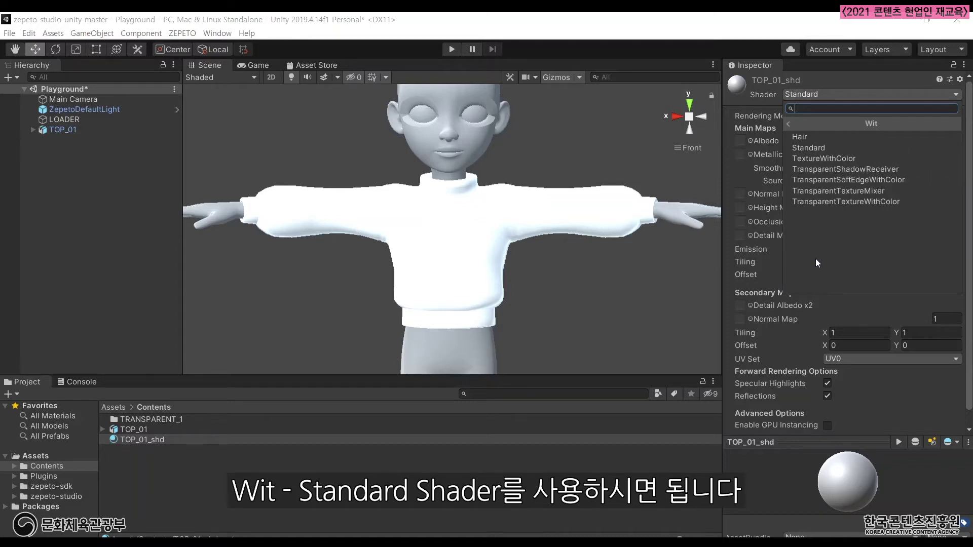
{"action": "left_click", "coordinate": [811, 149]}
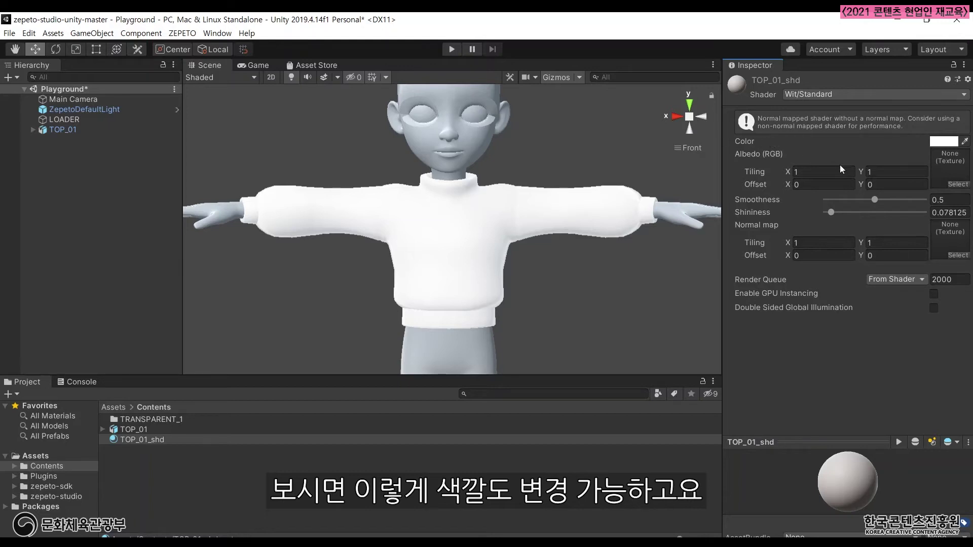
{"action": "left_click", "coordinate": [944, 141]}
{"action": "left_click_drag", "start_coordinate": [164, 151], "coordinate": [118, 103]}
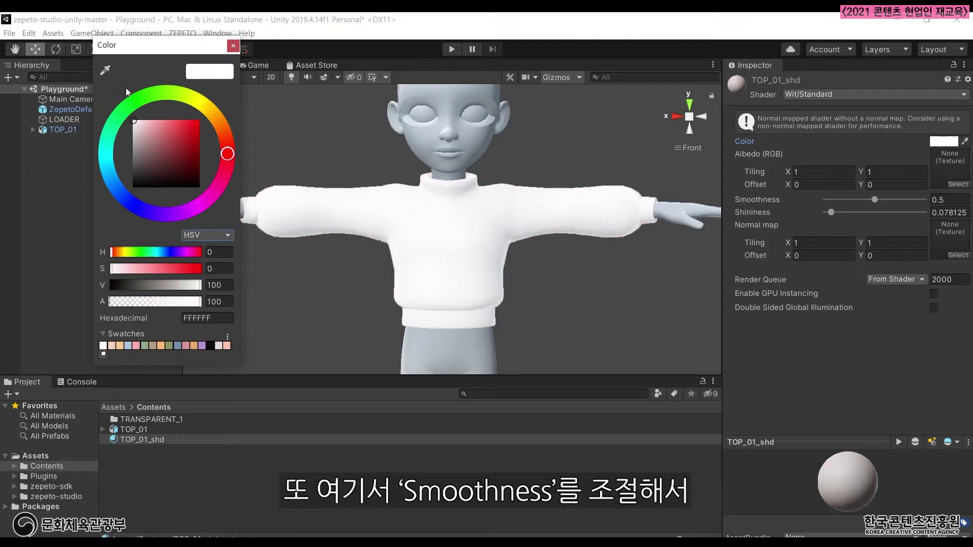
{"action": "left_click", "coordinate": [233, 45]}
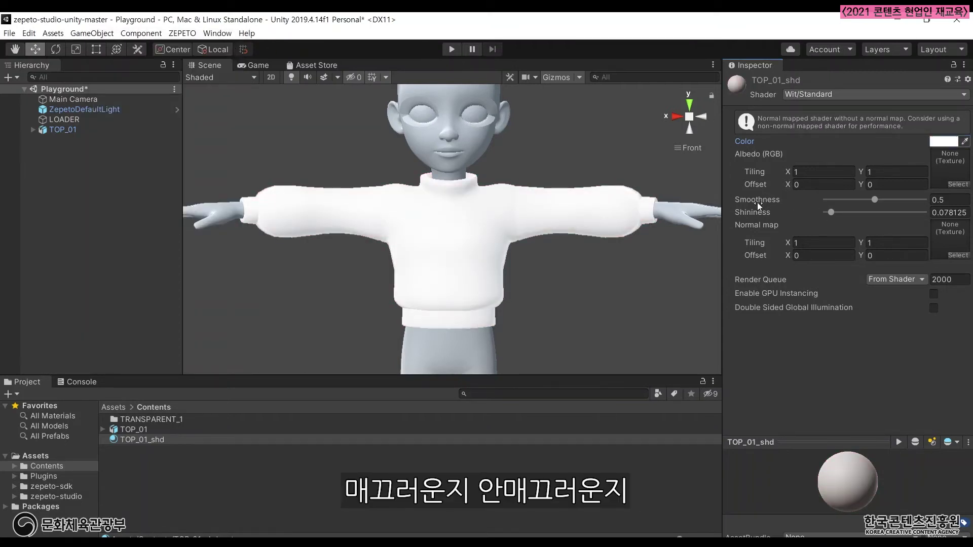
Set the TOP_01_shd material's Smoothness to 0 and Shininess to 0.03.
{"action": "left_click_drag", "start_coordinate": [875, 200], "coordinate": [961, 204]}
{"action": "left_click_drag", "start_coordinate": [873, 202], "coordinate": [801, 222]}
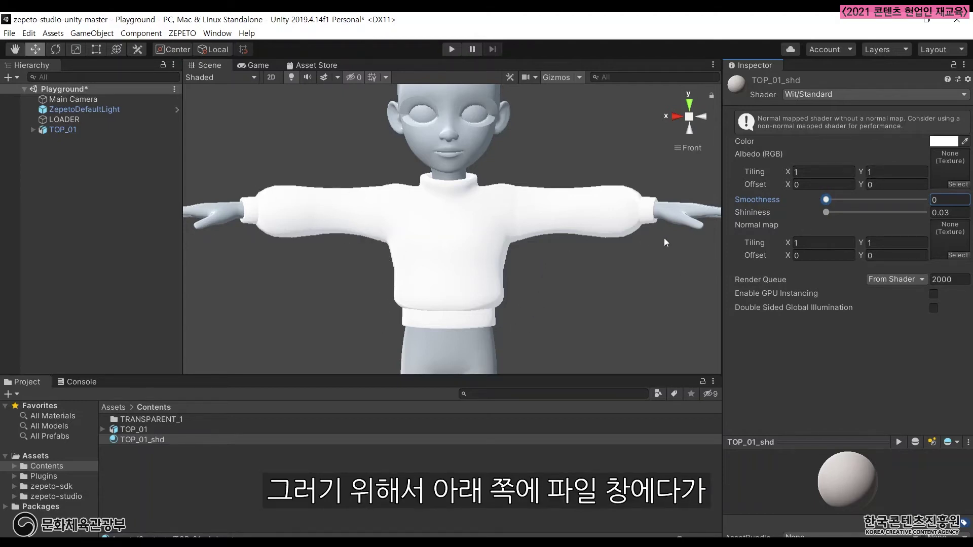
Import TOP_01_texture.png from the desktop as a new asset into the Contents folder.
{"action": "left_click", "coordinate": [250, 481]}
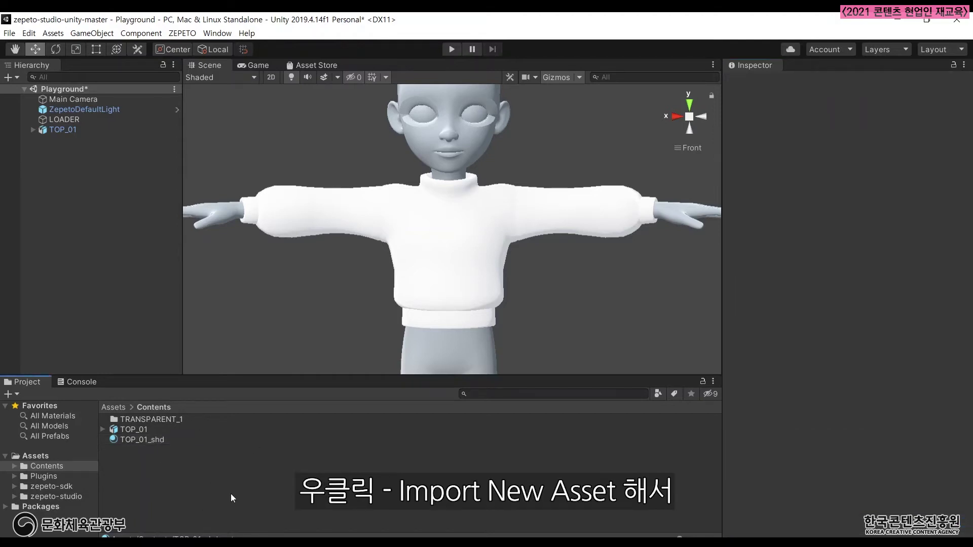
{"action": "right_click", "coordinate": [211, 467]}
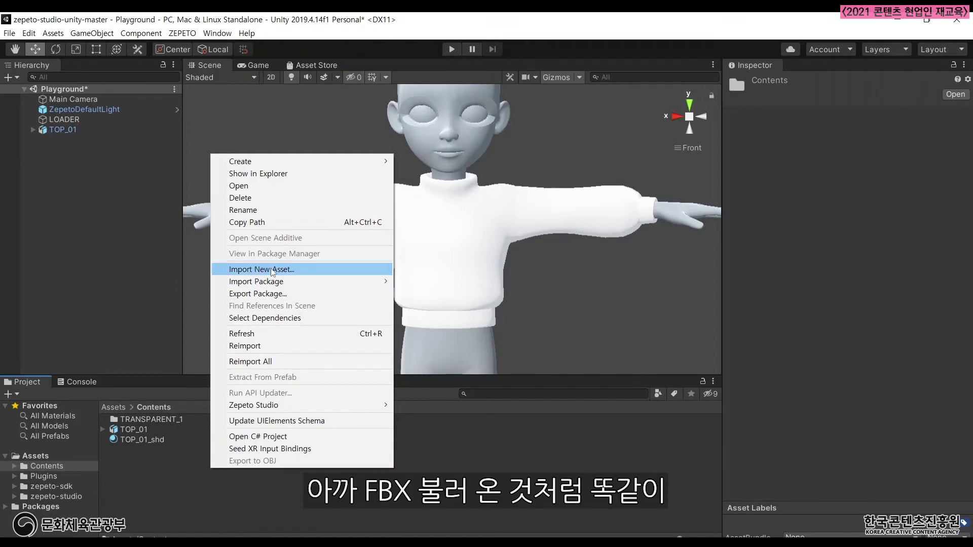
{"action": "left_click", "coordinate": [254, 268]}
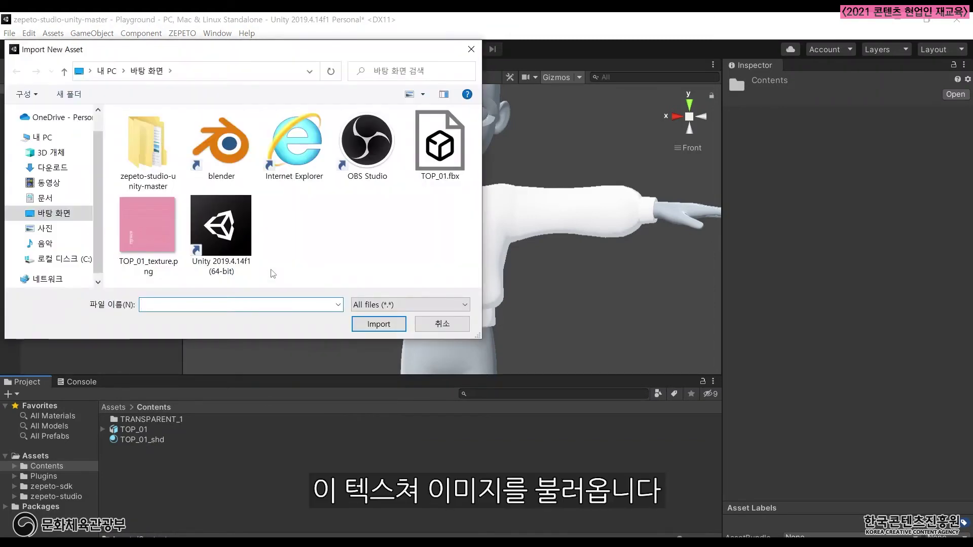
{"action": "left_click", "coordinate": [153, 229]}
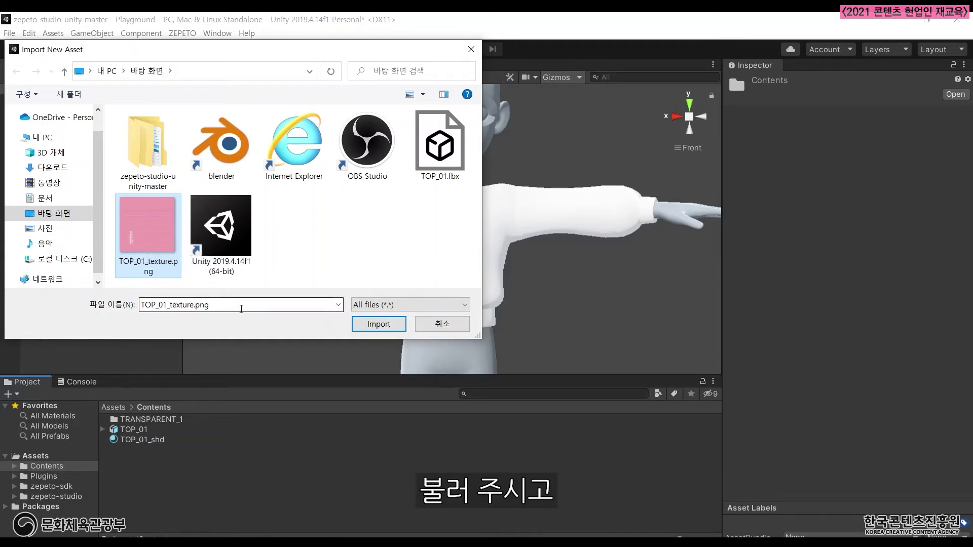
{"action": "left_click", "coordinate": [368, 327]}
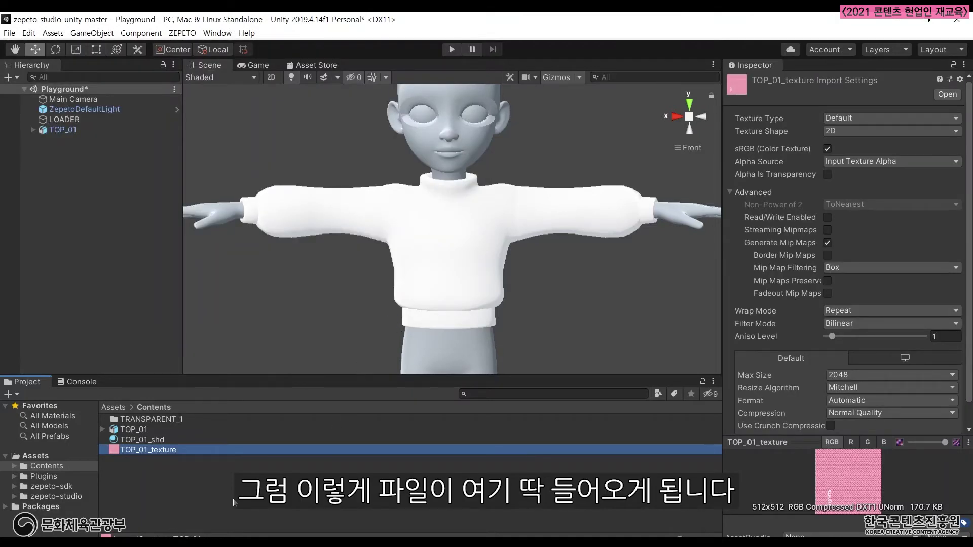
{"action": "left_click", "coordinate": [144, 429]}
{"action": "left_click", "coordinate": [193, 488]}
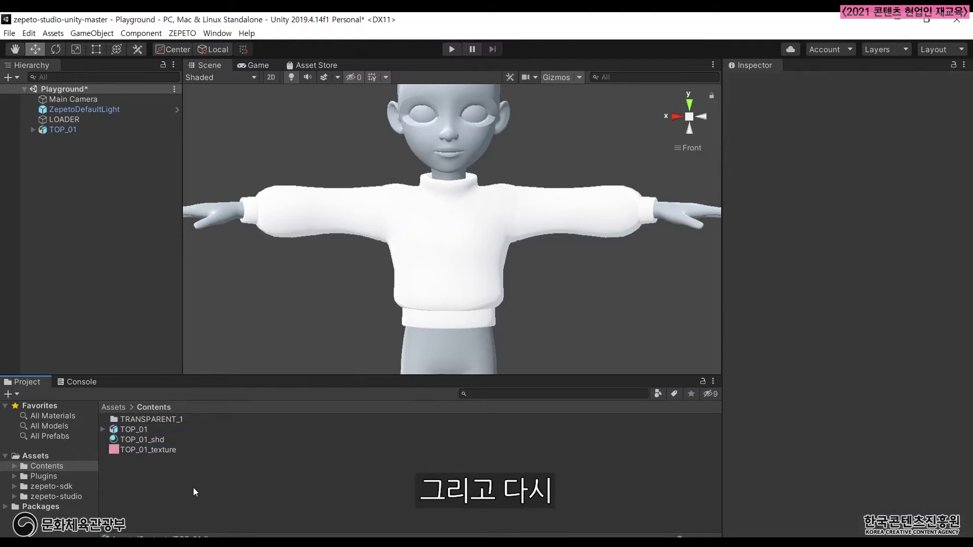
Assign TOP_01_texture as the Albedo map of the TOP_01_shd material and check the sweater from several angles.
{"action": "left_click", "coordinate": [147, 439]}
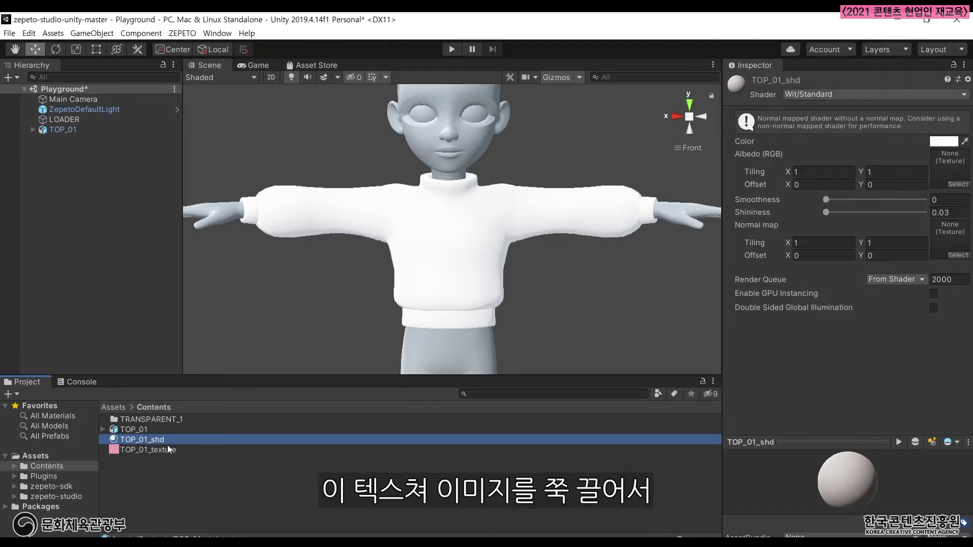
{"action": "left_click_drag", "start_coordinate": [155, 452], "coordinate": [944, 162]}
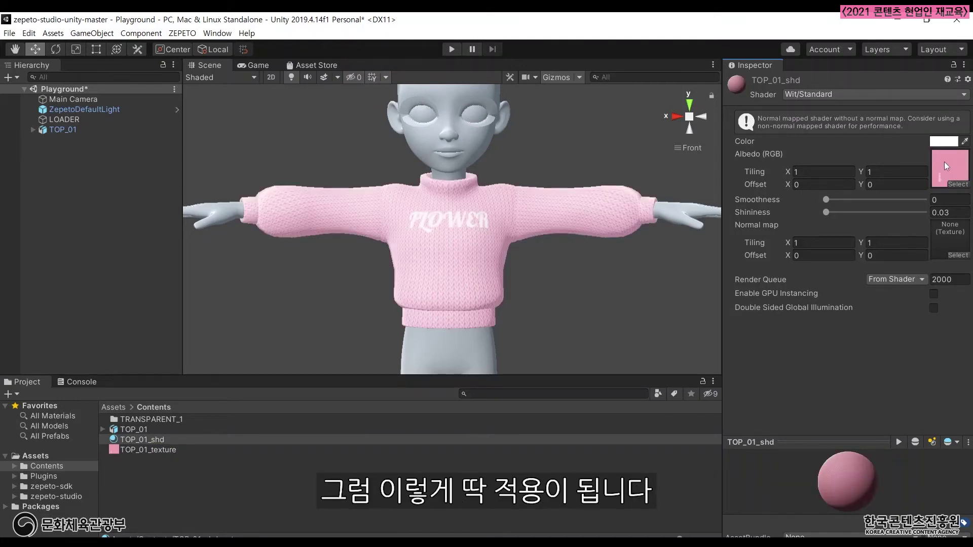
{"action": "left_click_drag", "start_coordinate": [582, 294], "coordinate": [549, 273], "text": "alt"}
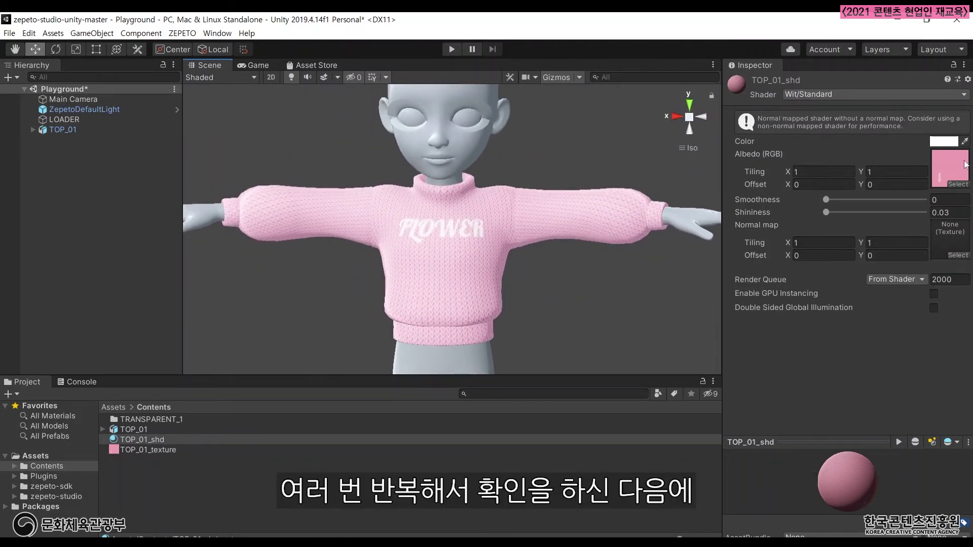
{"action": "left_click_drag", "start_coordinate": [642, 305], "coordinate": [559, 266], "text": "alt"}
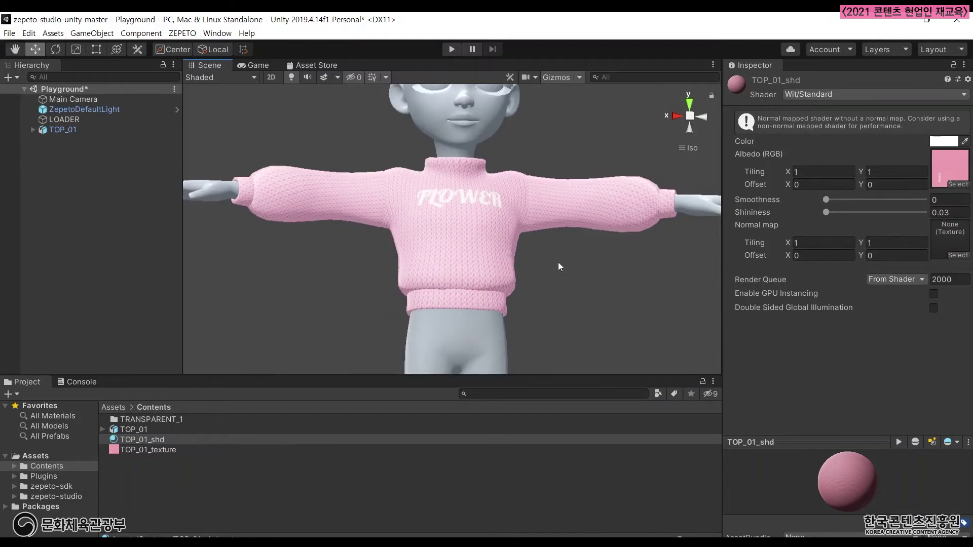
Examine the sweater's knit texture and FLOWER lettering up close and from the front view.
{"action": "scroll", "coordinate": [559, 268], "scroll_direction": "up", "scroll_amount": 5}
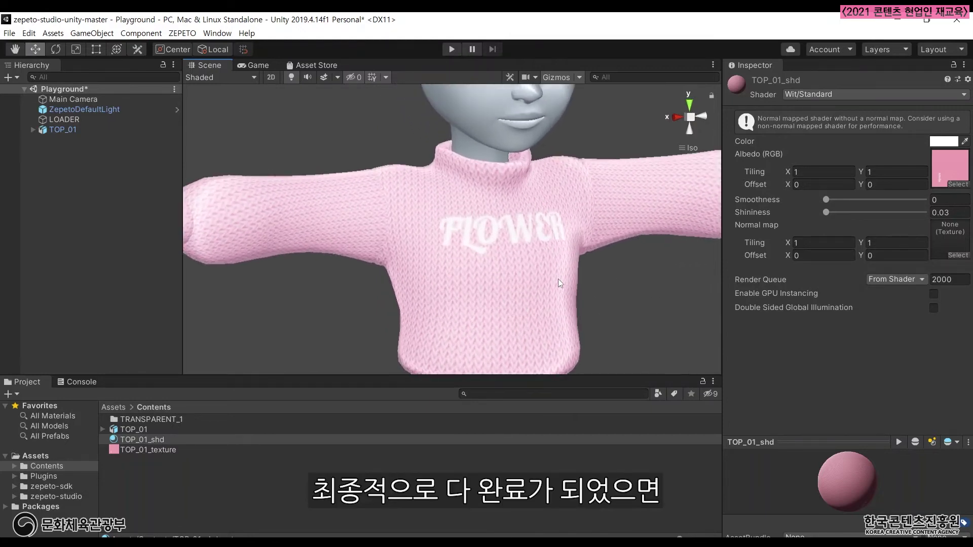
{"action": "scroll", "coordinate": [560, 278], "scroll_direction": "down", "scroll_amount": 3}
{"action": "left_click_drag", "start_coordinate": [561, 278], "coordinate": [519, 262], "text": "alt"}
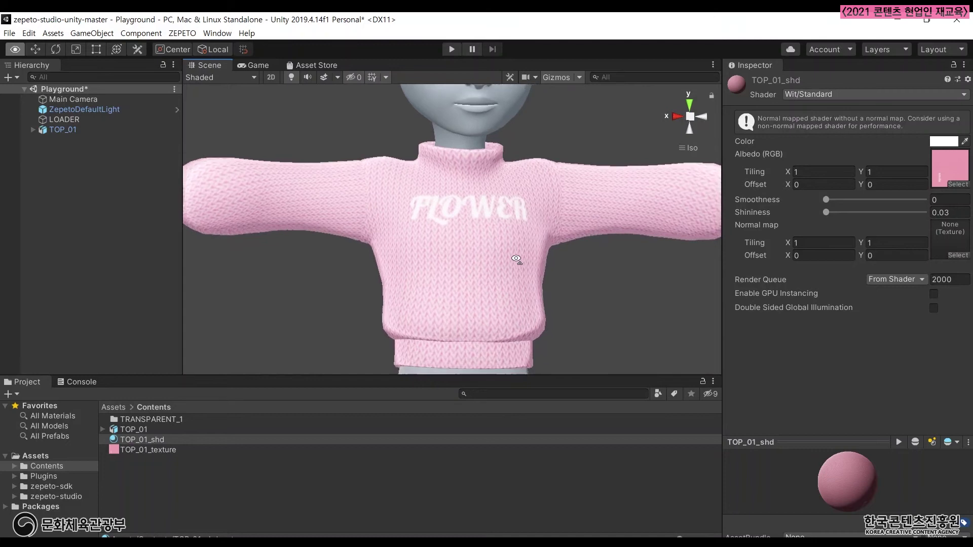
{"action": "scroll", "coordinate": [491, 217], "scroll_direction": "down", "scroll_amount": 2}
{"action": "scroll", "coordinate": [526, 201], "scroll_direction": "down", "scroll_amount": 2}
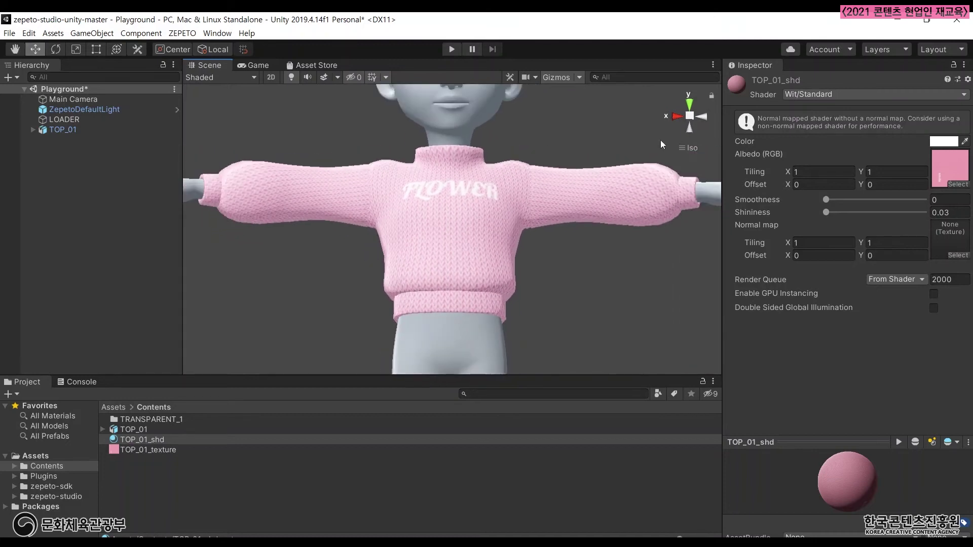
{"action": "left_click", "coordinate": [675, 118]}
{"action": "left_click", "coordinate": [677, 118]}
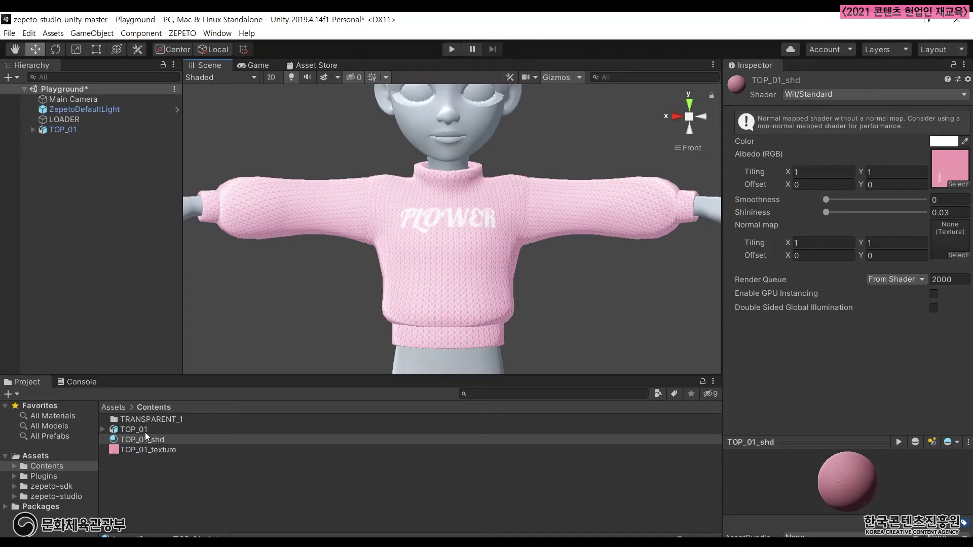
Convert the TOP_01 model in the Contents folder to ZEPETO style and select the resulting prefab.
{"action": "left_click", "coordinate": [174, 481]}
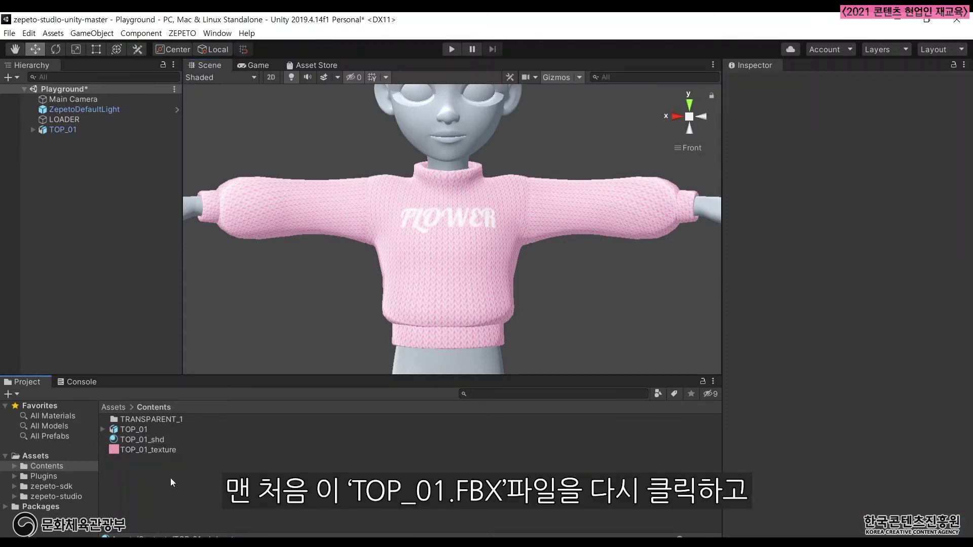
{"action": "left_click", "coordinate": [135, 430]}
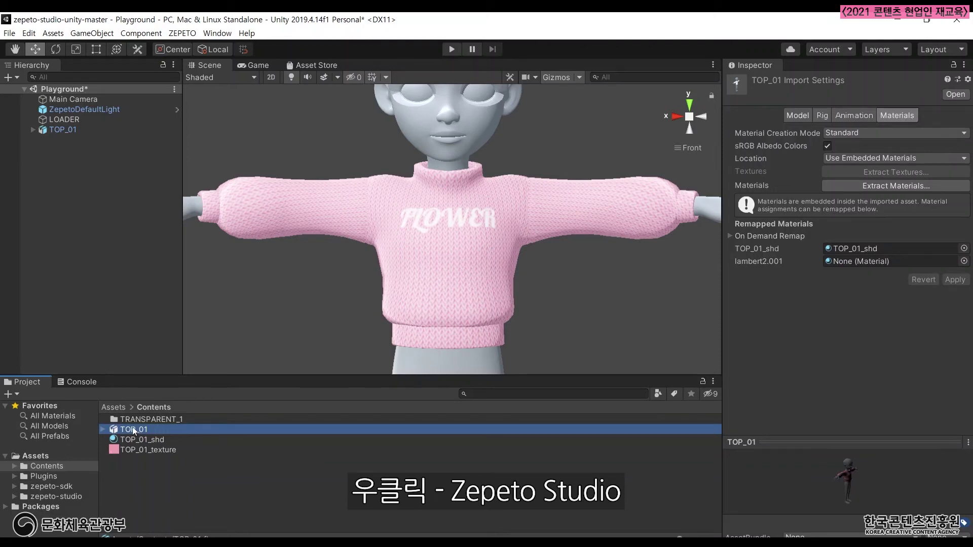
{"action": "right_click", "coordinate": [135, 430]}
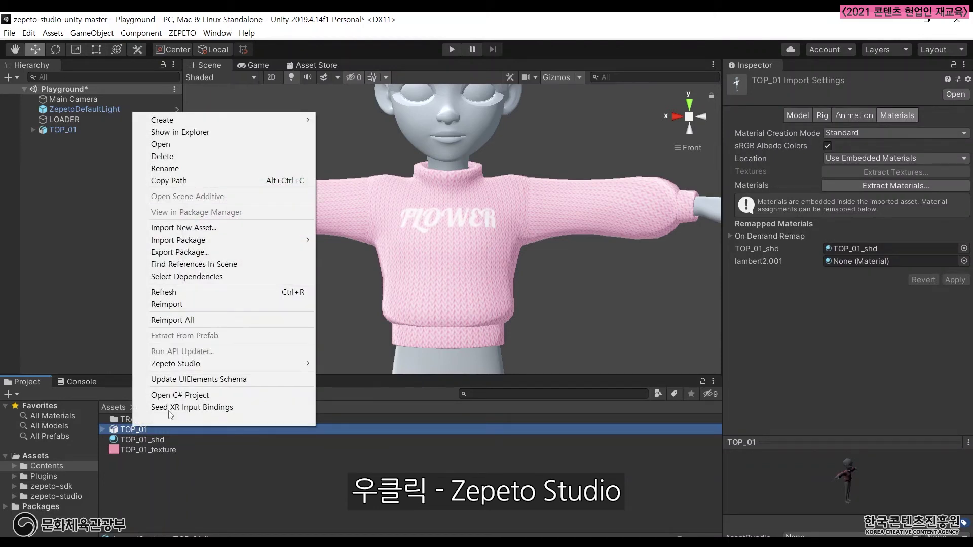
{"action": "mouse_move", "coordinate": [184, 371]}
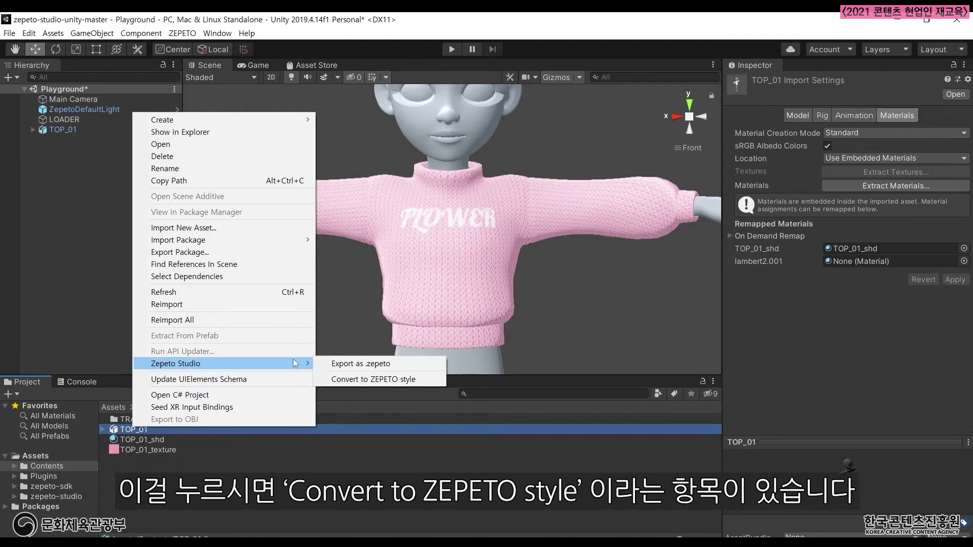
{"action": "left_click", "coordinate": [378, 381]}
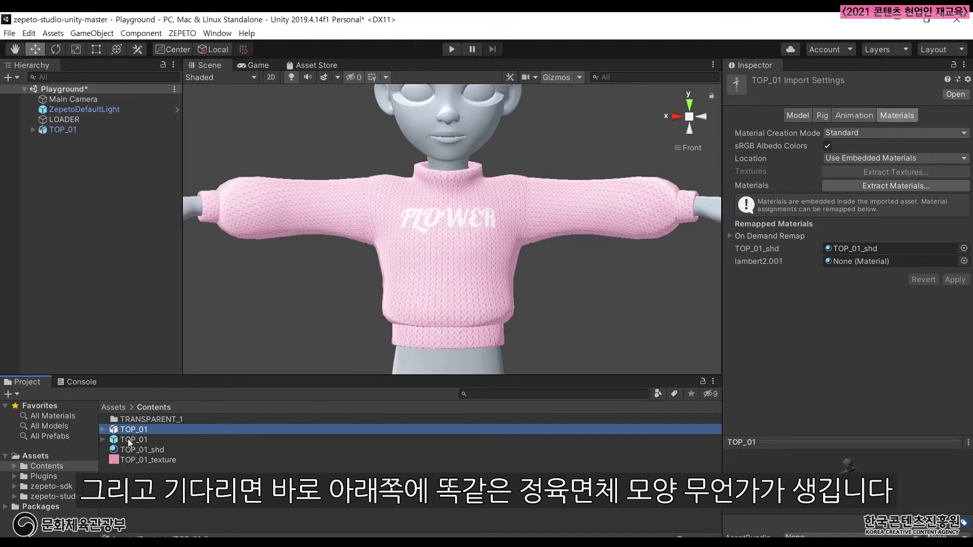
{"action": "left_click", "coordinate": [126, 440]}
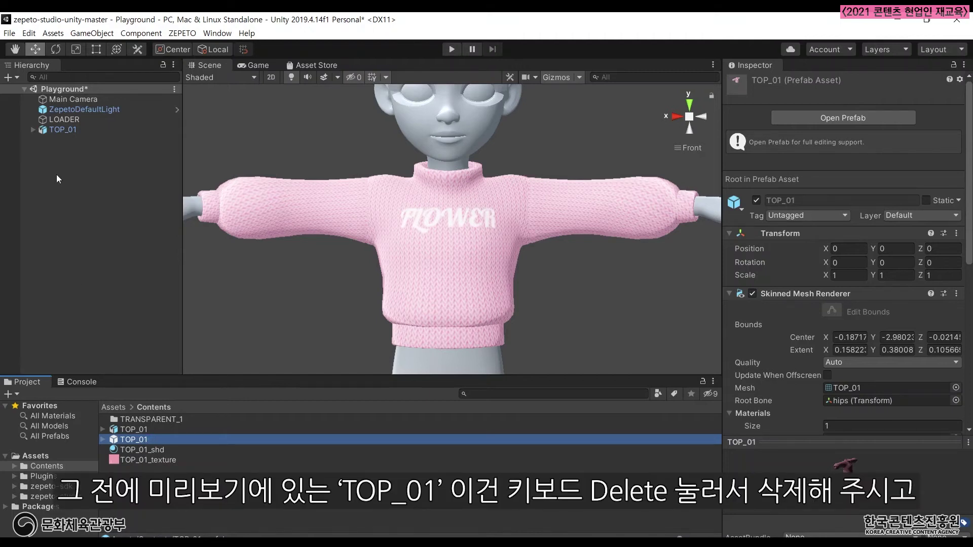
Delete the TOP_01 preview object from the Playground scene.
{"action": "left_click", "coordinate": [89, 182]}
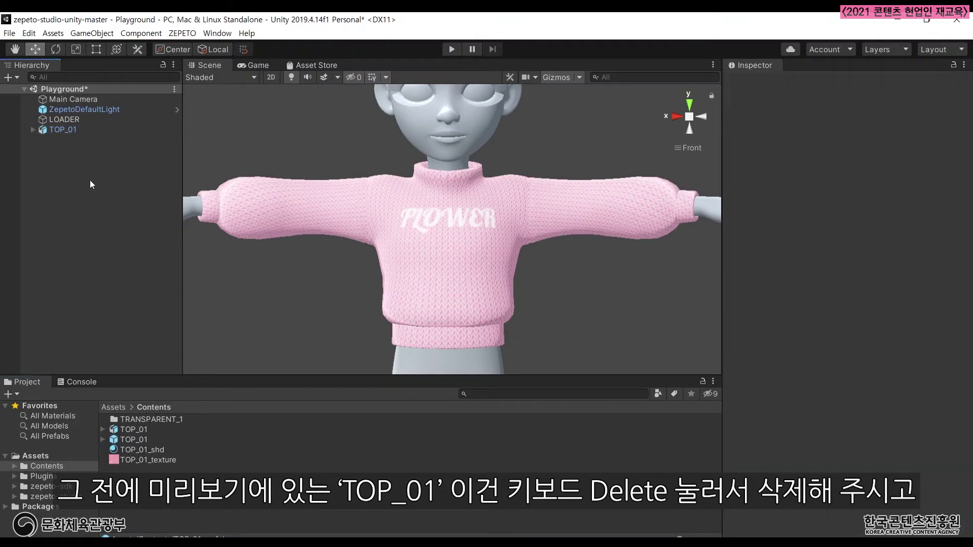
{"action": "left_click", "coordinate": [62, 130]}
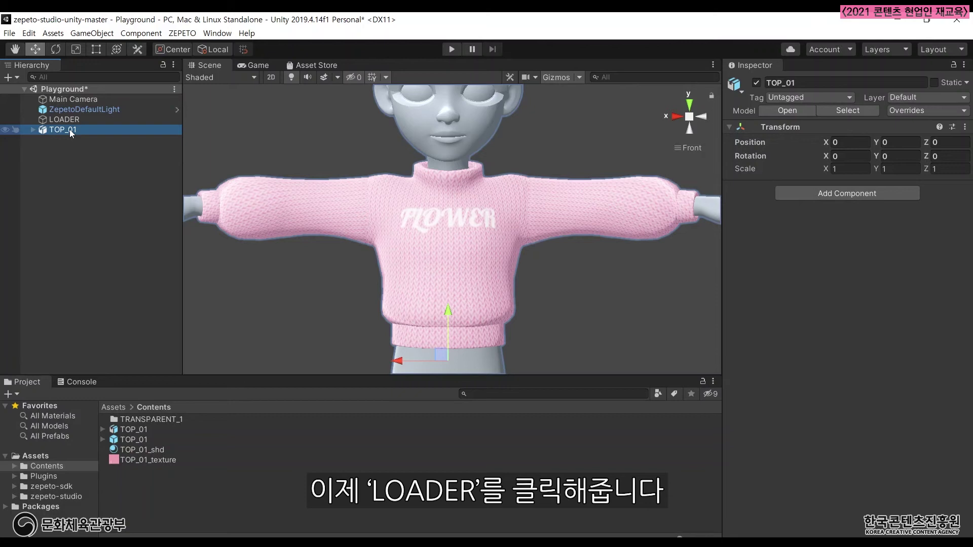
{"action": "key", "text": "Delete"}
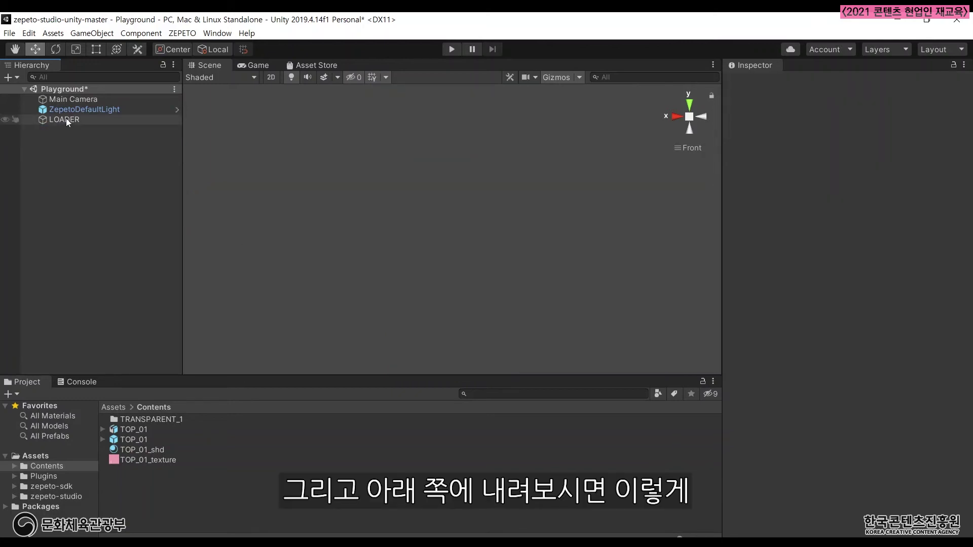
Enable the ClothesTop slot on the LOADER object and assign the TOP_01 prefab to it.
{"action": "left_click", "coordinate": [65, 119]}
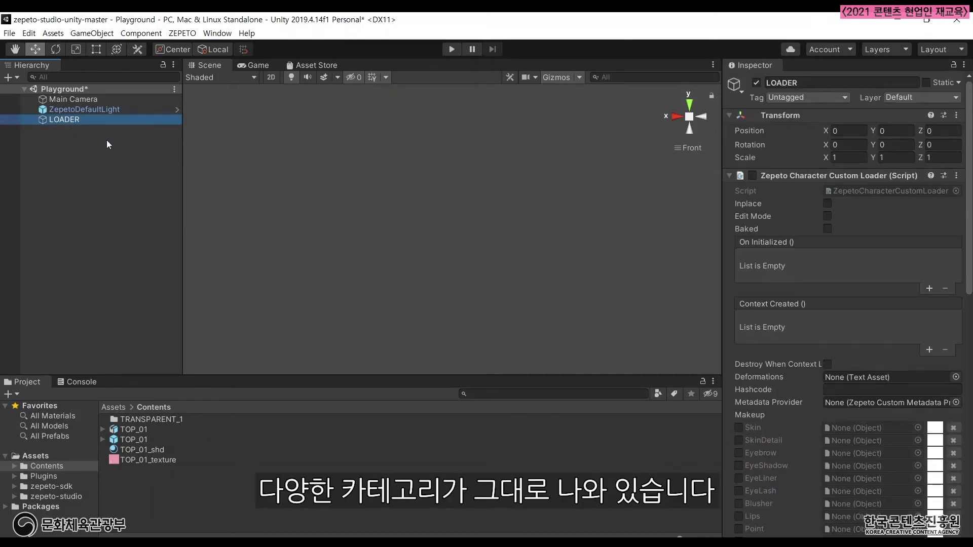
{"action": "scroll", "coordinate": [823, 273], "scroll_direction": "down", "scroll_amount": 10}
{"action": "scroll", "coordinate": [831, 278], "scroll_direction": "up", "scroll_amount": 7}
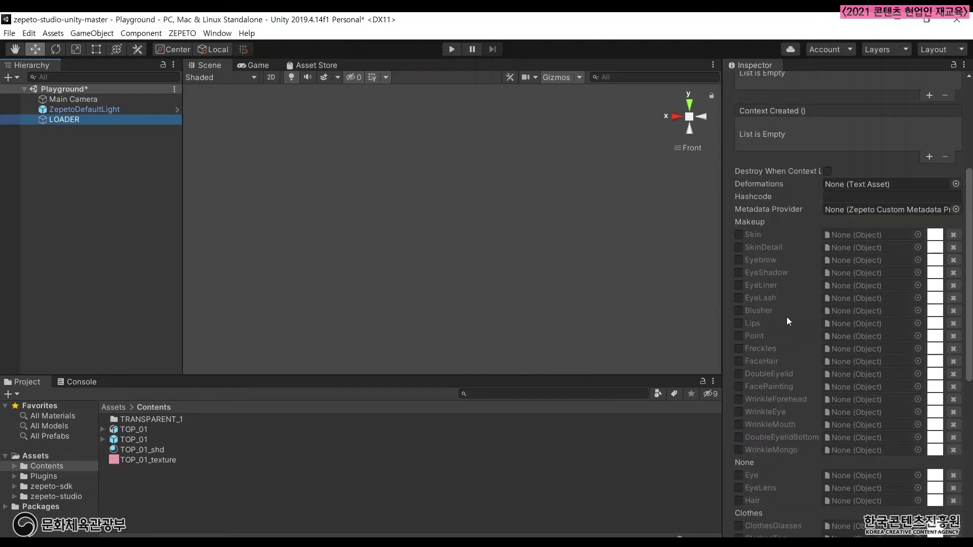
{"action": "scroll", "coordinate": [786, 317], "scroll_direction": "down", "scroll_amount": 12}
{"action": "scroll", "coordinate": [786, 317], "scroll_direction": "up", "scroll_amount": 9}
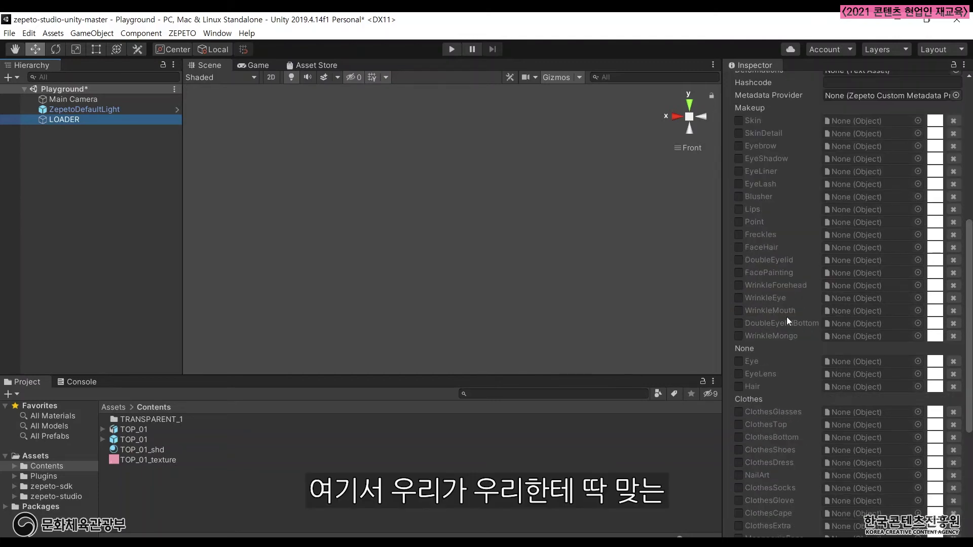
{"action": "scroll", "coordinate": [786, 317], "scroll_direction": "down", "scroll_amount": 5}
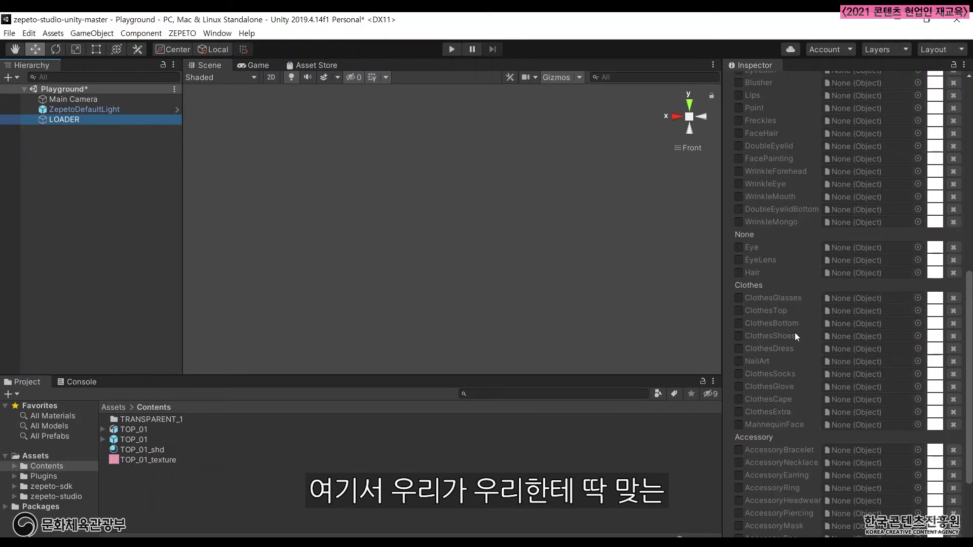
{"action": "scroll", "coordinate": [786, 308], "scroll_direction": "down", "scroll_amount": 5}
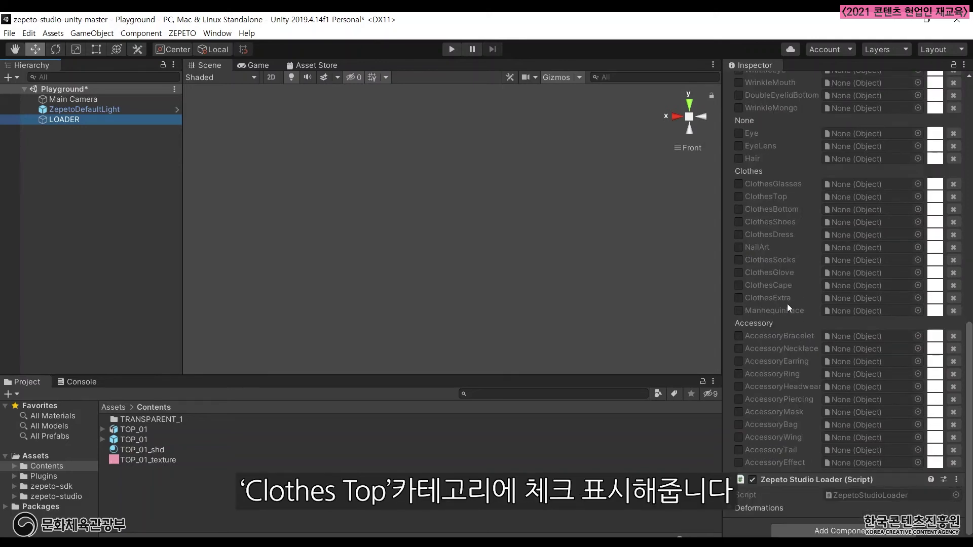
{"action": "left_click", "coordinate": [738, 197]}
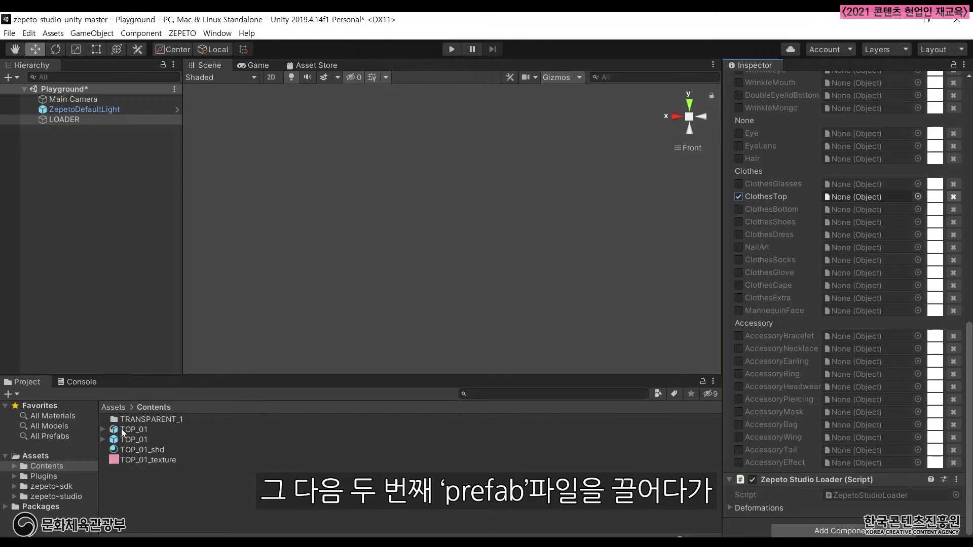
{"action": "left_click_drag", "start_coordinate": [132, 442], "coordinate": [865, 197]}
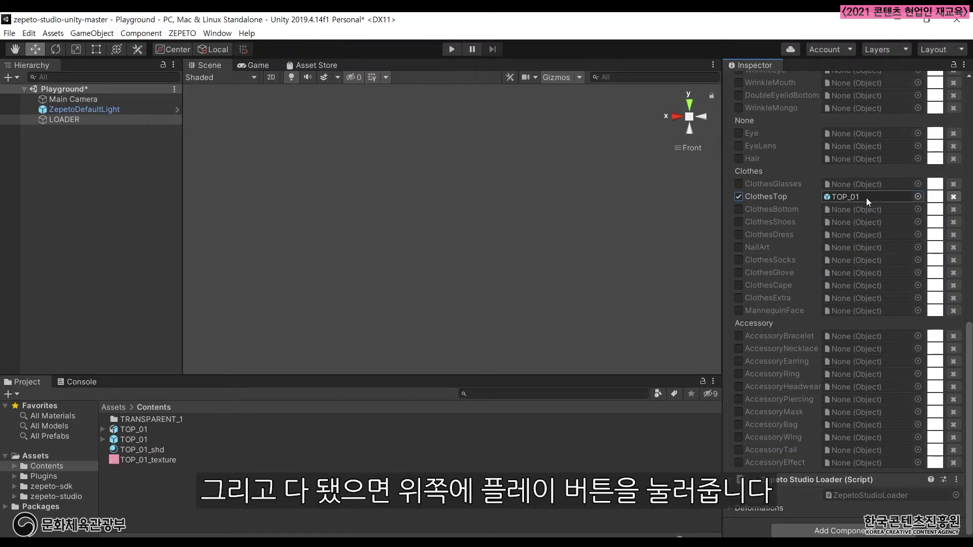
Review the LOADER's slot list and run the scene in play mode.
{"action": "scroll", "coordinate": [835, 260], "scroll_direction": "up", "scroll_amount": 5}
{"action": "scroll", "coordinate": [835, 260], "scroll_direction": "up", "scroll_amount": 10}
{"action": "scroll", "coordinate": [834, 278], "scroll_direction": "down", "scroll_amount": 10}
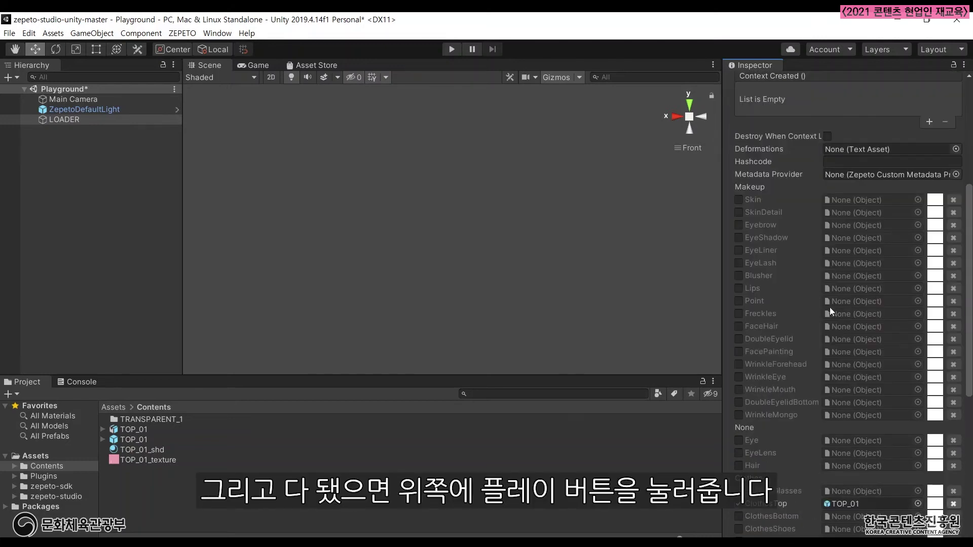
{"action": "scroll", "coordinate": [829, 320], "scroll_direction": "down", "scroll_amount": 3}
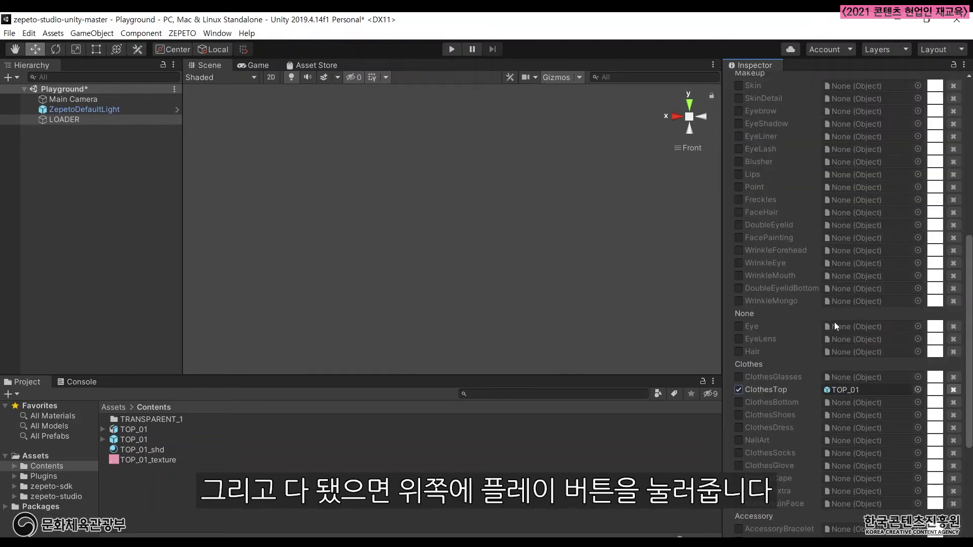
{"action": "left_click", "coordinate": [452, 48]}
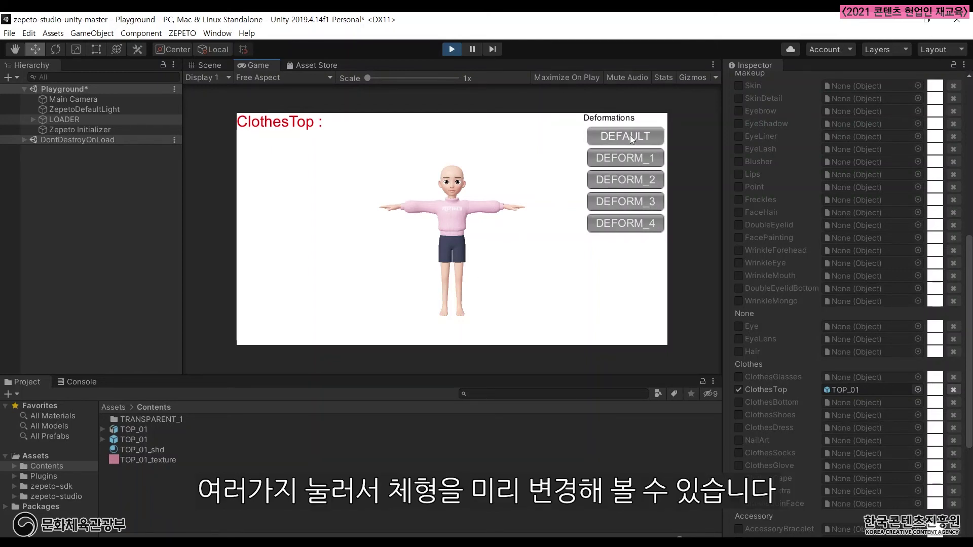
Preview the top on body shapes DEFORM_1 to DEFORM_4 and return the avatar to the DEFAULT shape.
{"action": "left_click", "coordinate": [636, 163]}
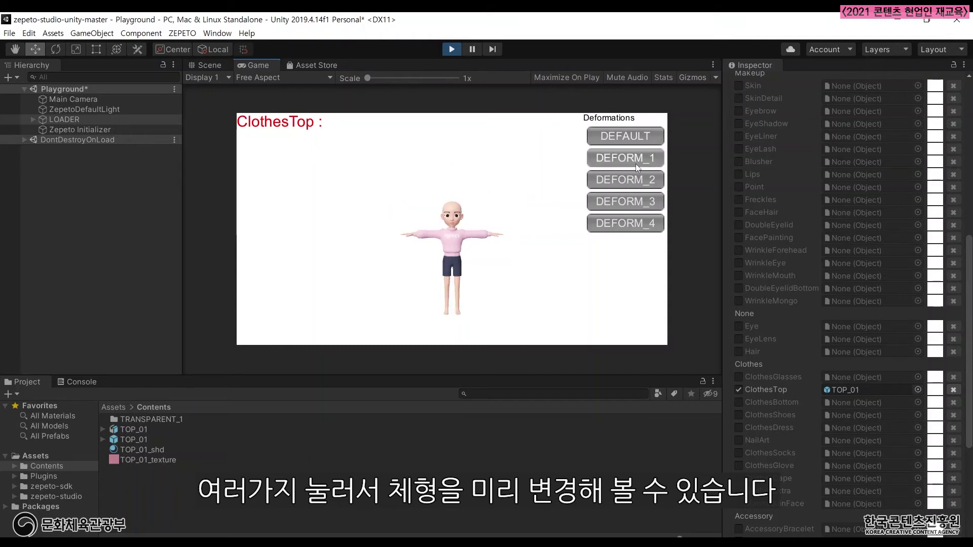
{"action": "left_click", "coordinate": [635, 176]}
{"action": "left_click", "coordinate": [633, 205]}
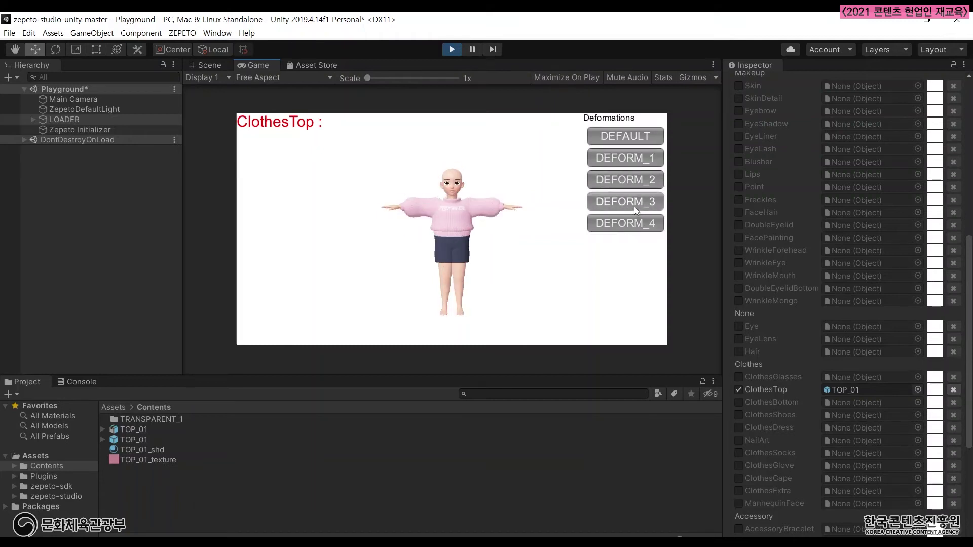
{"action": "left_click", "coordinate": [640, 227]}
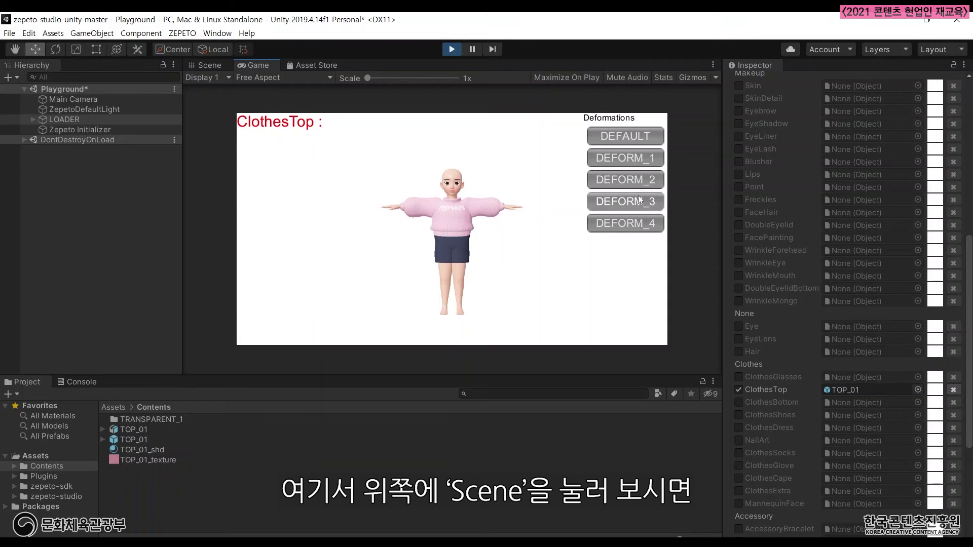
{"action": "left_click", "coordinate": [628, 139]}
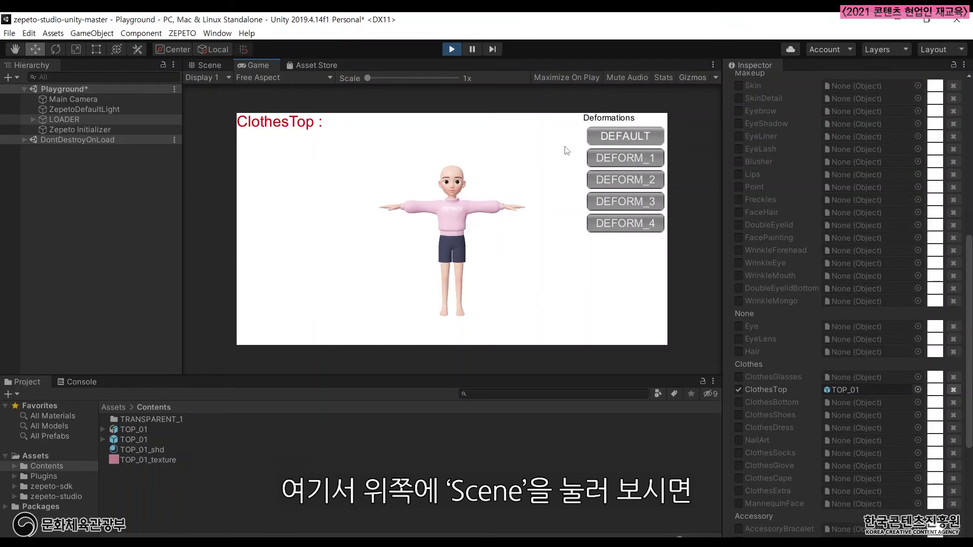
Switch to the Scene view and inspect the dressed avatar from the side and the front.
{"action": "left_click", "coordinate": [220, 66]}
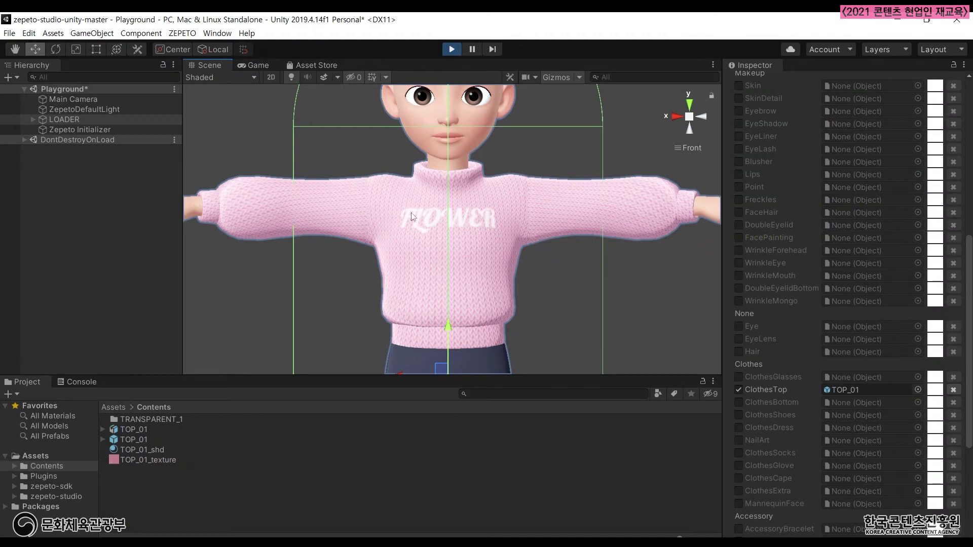
{"action": "left_click", "coordinate": [278, 288]}
{"action": "left_click_drag", "start_coordinate": [402, 278], "coordinate": [443, 304], "text": "alt"}
{"action": "left_click", "coordinate": [678, 117]}
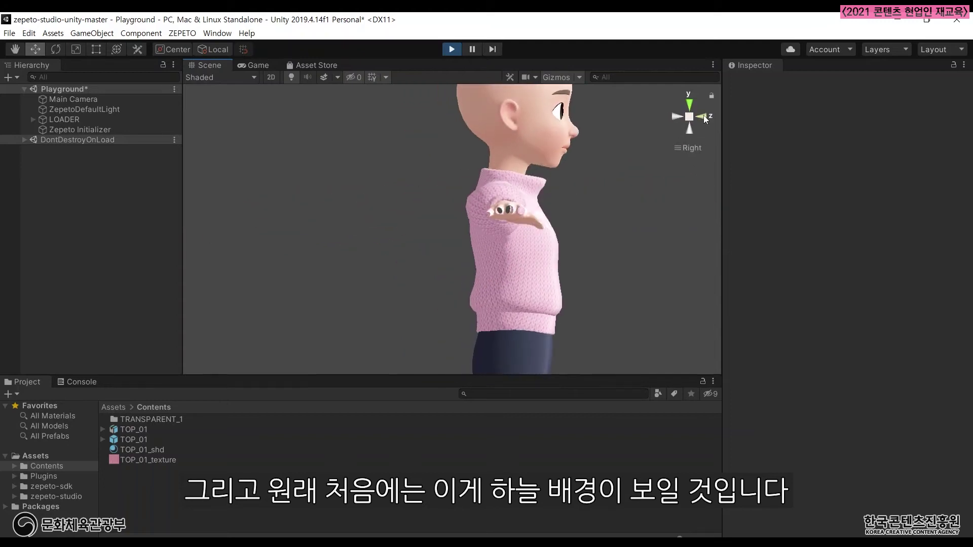
{"action": "left_click", "coordinate": [678, 116]}
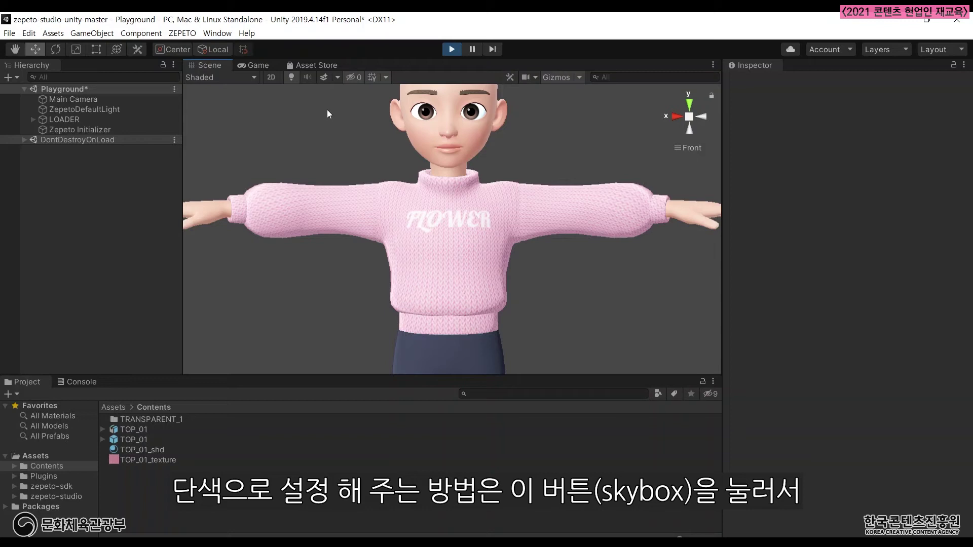
Toggle the Scene view's Skybox effect on and off several times, leaving it enabled.
{"action": "left_click", "coordinate": [337, 77]}
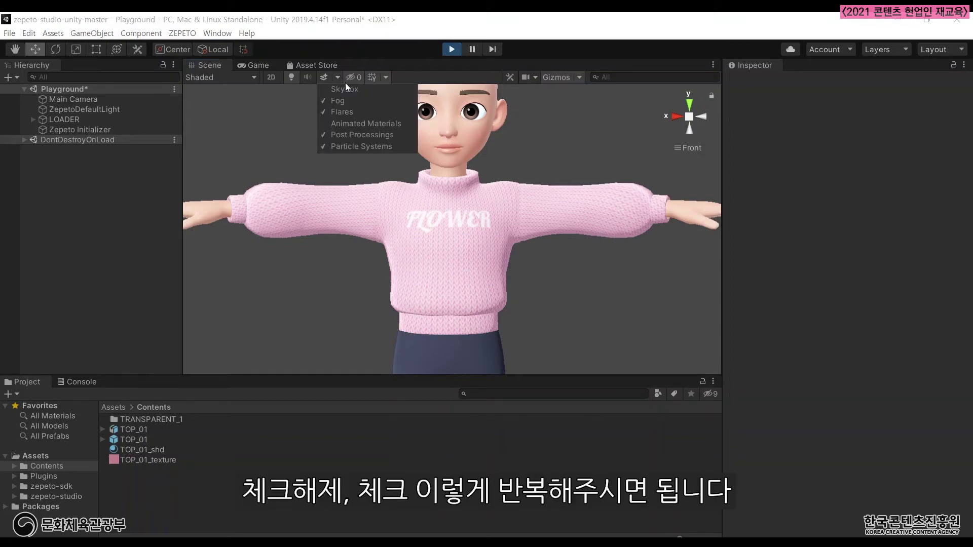
{"action": "left_click", "coordinate": [349, 89]}
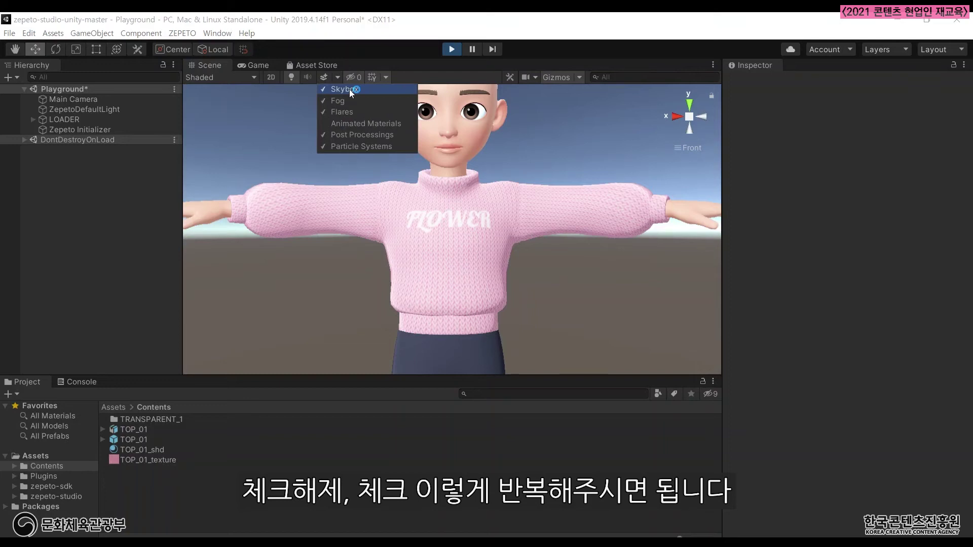
{"action": "left_click", "coordinate": [349, 89]}
{"action": "left_click", "coordinate": [348, 90]}
{"action": "left_click", "coordinate": [349, 90]}
{"action": "left_click", "coordinate": [348, 89]}
{"action": "left_click", "coordinate": [348, 89]}
{"action": "left_click", "coordinate": [348, 89]}
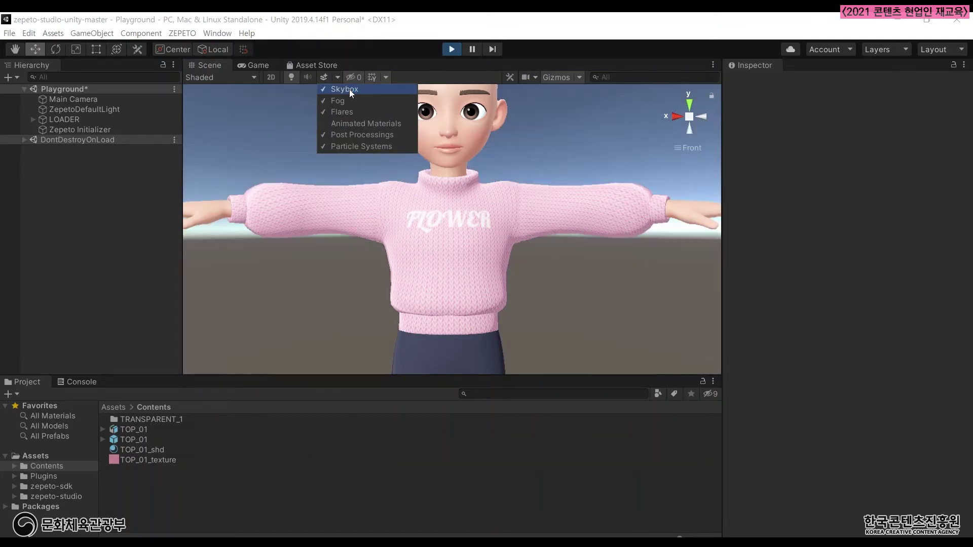
{"action": "left_click", "coordinate": [585, 132]}
Examine how the sweater fits the avatar from the front, side and oblique angles against the skybox.
{"action": "left_click_drag", "start_coordinate": [323, 303], "coordinate": [353, 304], "text": "alt"}
{"action": "left_click", "coordinate": [336, 78]}
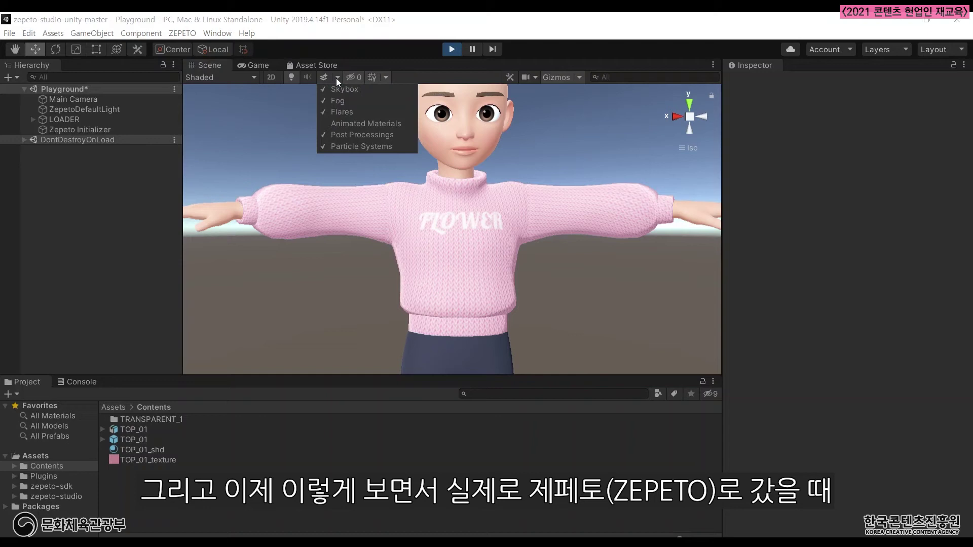
{"action": "left_click", "coordinate": [336, 78]}
{"action": "left_click", "coordinate": [674, 121]}
{"action": "left_click", "coordinate": [704, 117]}
{"action": "left_click_drag", "start_coordinate": [427, 252], "coordinate": [496, 214], "text": "alt"}
{"action": "scroll", "coordinate": [496, 214], "scroll_direction": "down", "scroll_amount": 5}
{"action": "left_click_drag", "start_coordinate": [491, 260], "coordinate": [735, 248], "text": "alt"}
{"action": "left_click", "coordinate": [702, 114]}
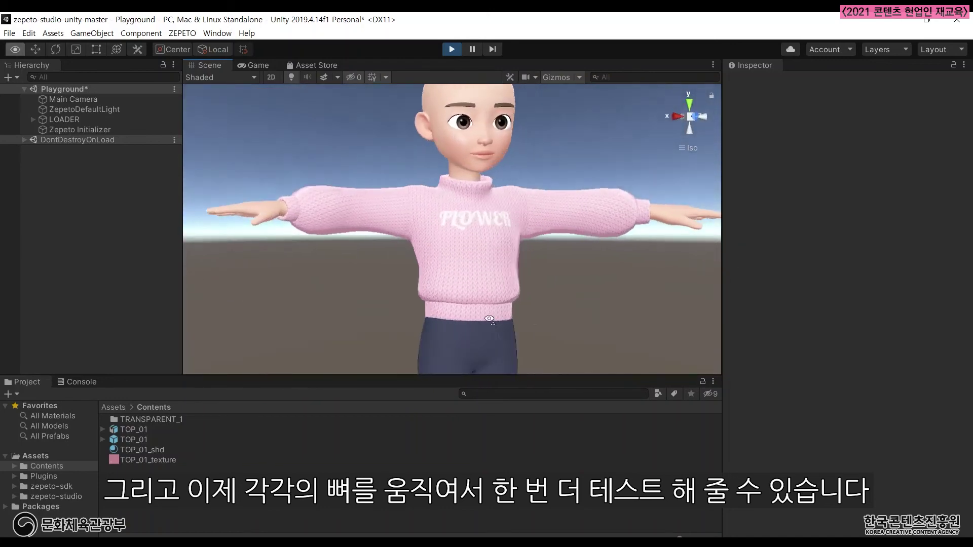
Face the avatar from the front and expand the LOADER bone hierarchy through hips, spine, chest and chestUpper to reveal the shoulder bones.
{"action": "left_click", "coordinate": [679, 114]}
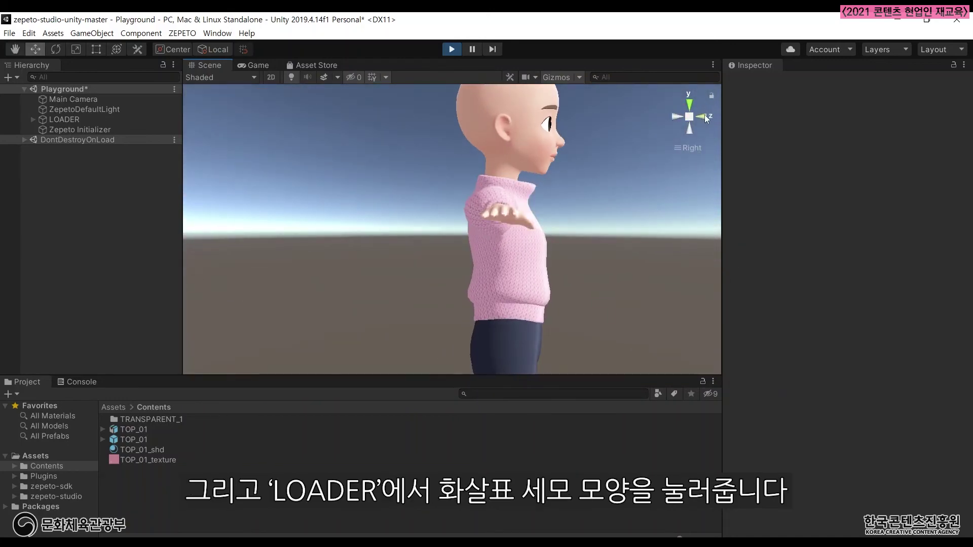
{"action": "left_click", "coordinate": [705, 115]}
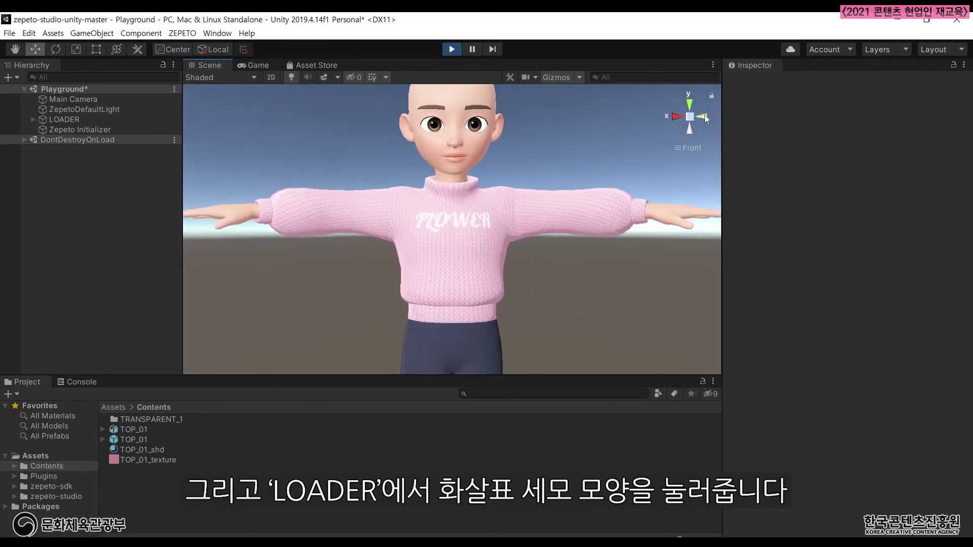
{"action": "left_click", "coordinate": [32, 119]}
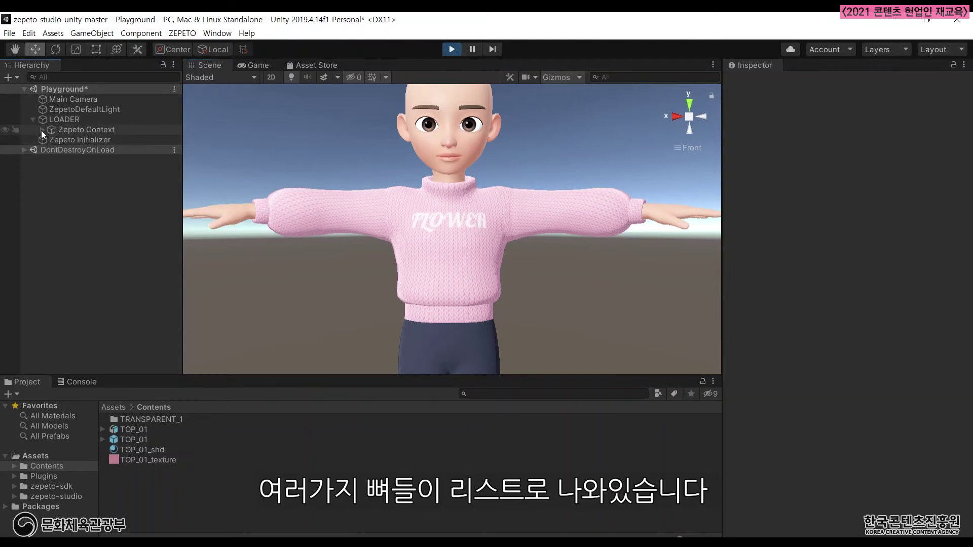
{"action": "left_click", "coordinate": [42, 130]}
{"action": "left_click", "coordinate": [50, 150]}
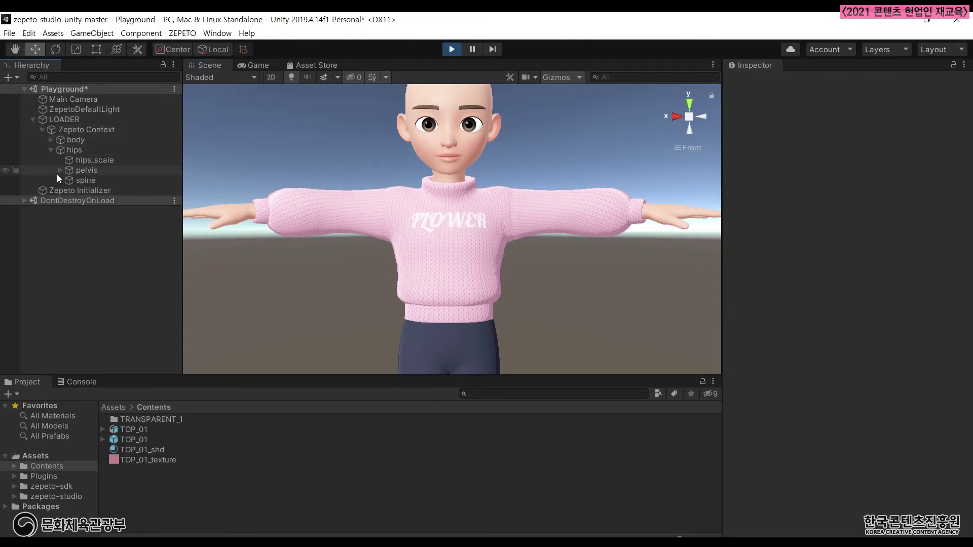
{"action": "left_click", "coordinate": [59, 170]}
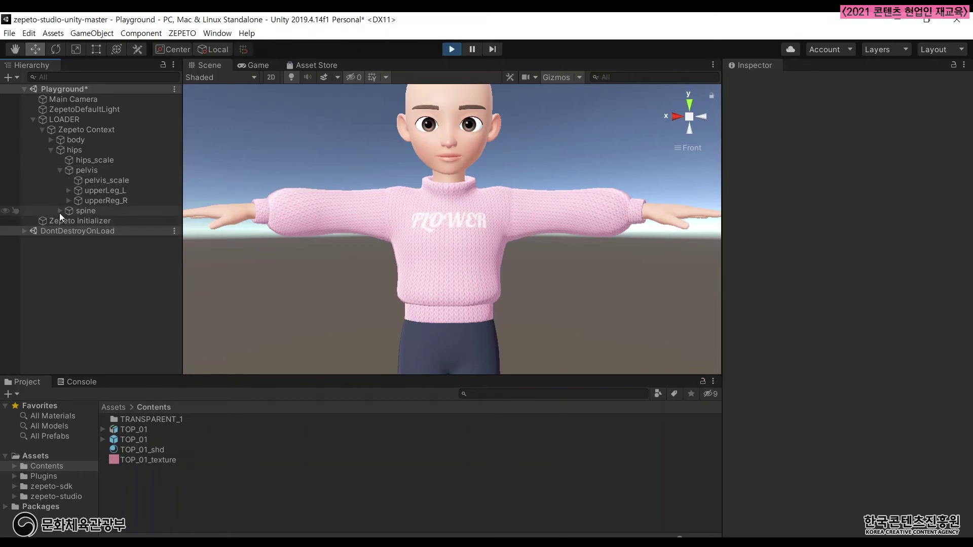
{"action": "left_click", "coordinate": [60, 212]}
{"action": "left_click", "coordinate": [68, 221]}
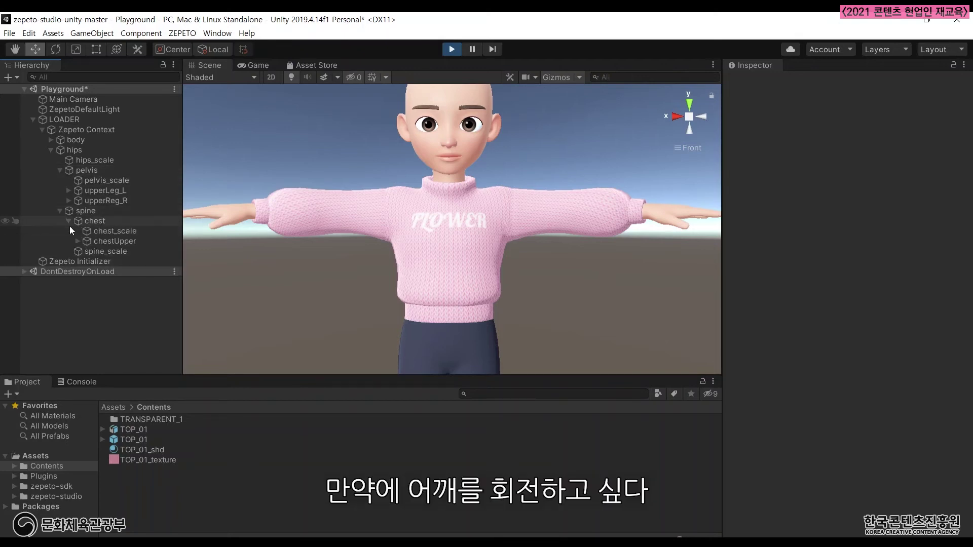
{"action": "left_click", "coordinate": [77, 243]}
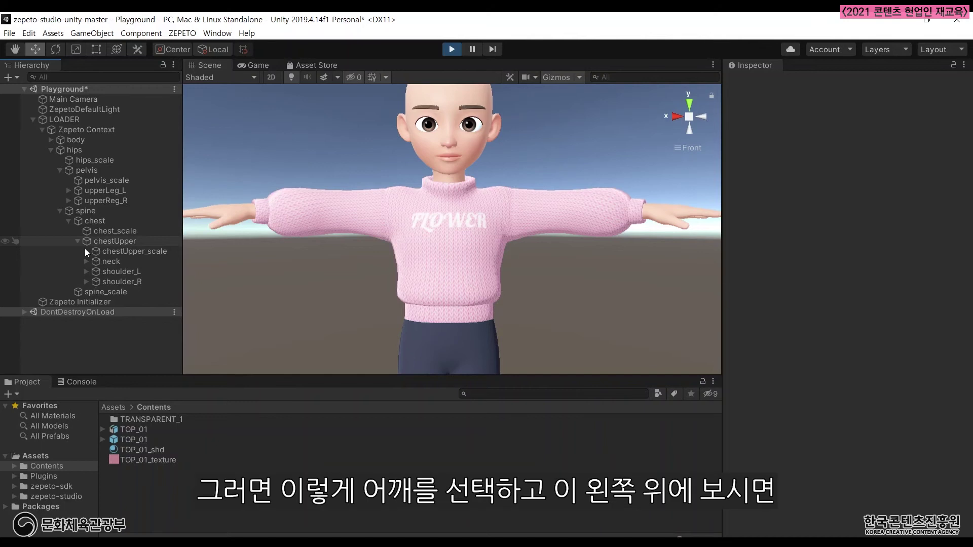
Test-rotate the shoulder_L bone to raise the arm to about 50 degrees on Z, and undo the rotation.
{"action": "left_click", "coordinate": [124, 274]}
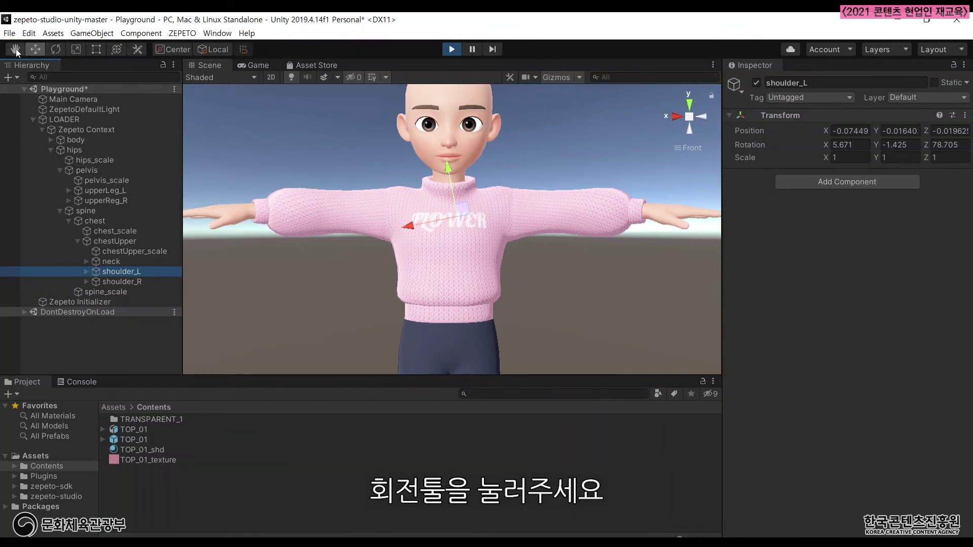
{"action": "left_click", "coordinate": [56, 49]}
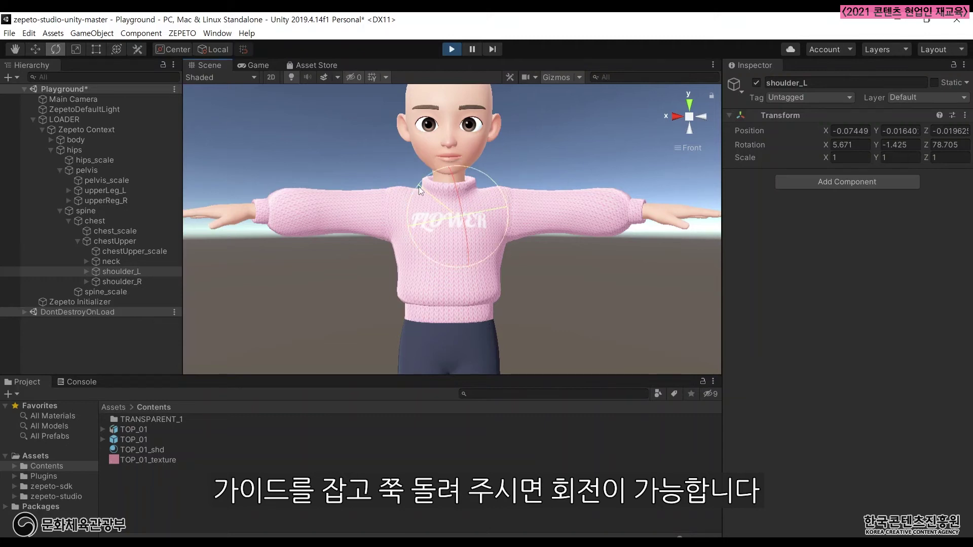
{"action": "left_click_drag", "start_coordinate": [418, 186], "coordinate": [403, 236]}
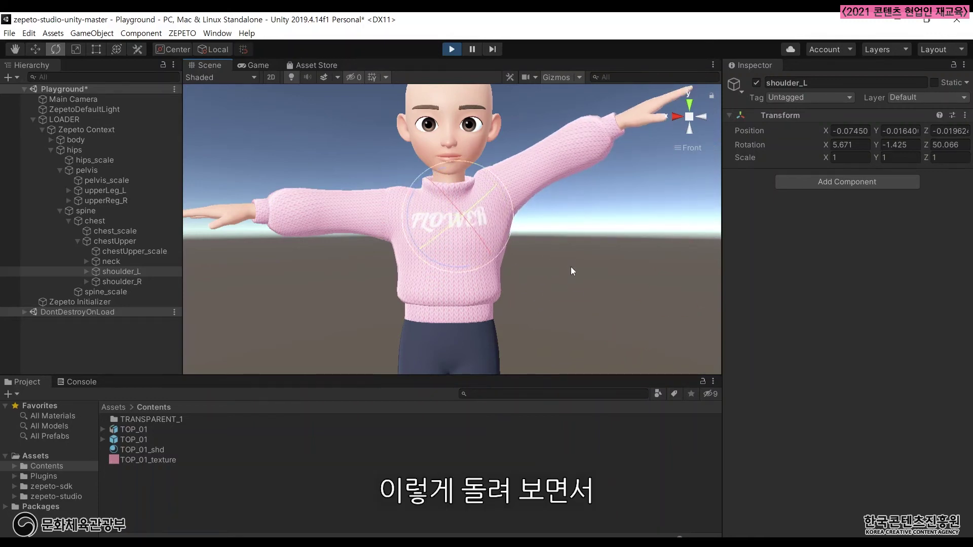
{"action": "key", "text": "ctrl+z"}
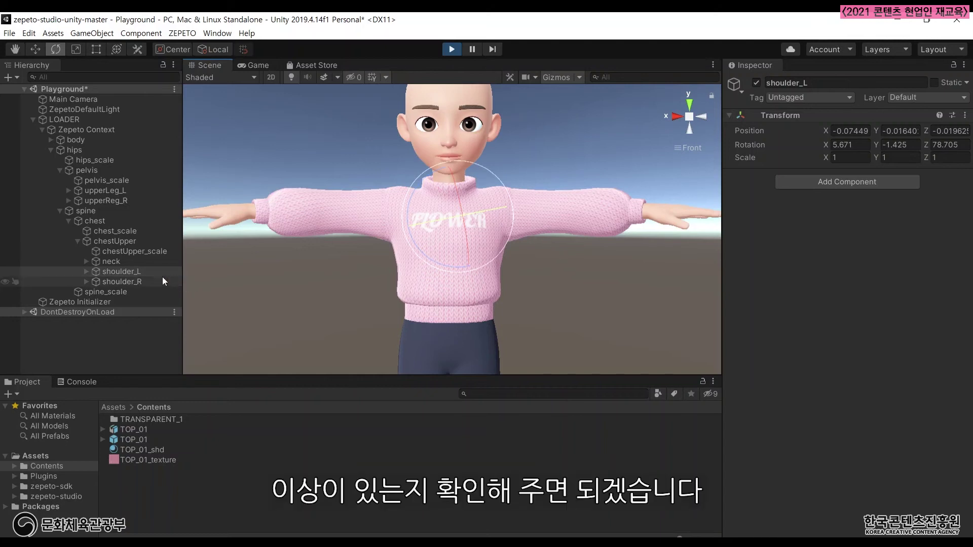
Expand shoulder_L and rotate the upperArm_L bone to lower the left arm, at about 74 degrees on Z.
{"action": "left_click", "coordinate": [86, 272]}
{"action": "left_click", "coordinate": [142, 284]}
{"action": "left_click", "coordinate": [143, 291]}
{"action": "left_click_drag", "start_coordinate": [468, 175], "coordinate": [562, 163]}
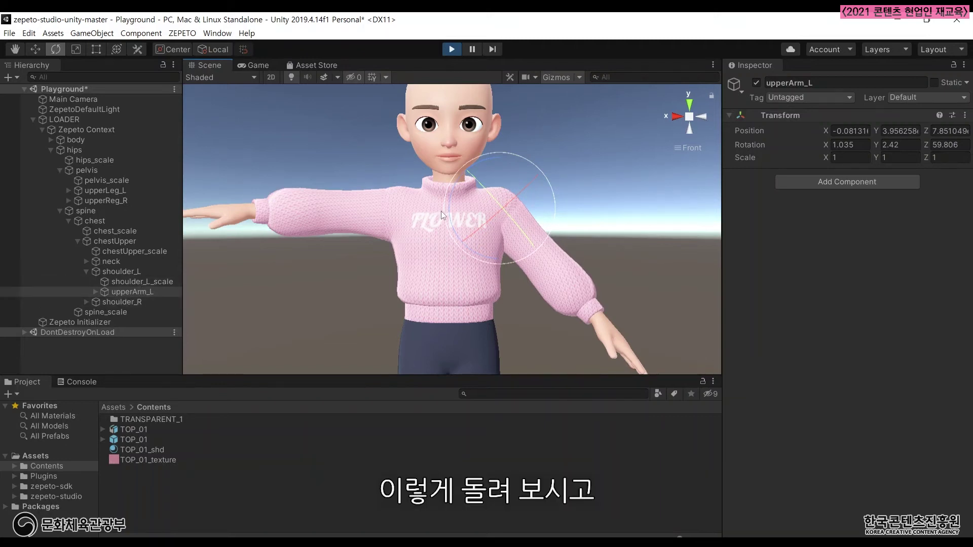
{"action": "left_click_drag", "start_coordinate": [452, 190], "coordinate": [490, 193]}
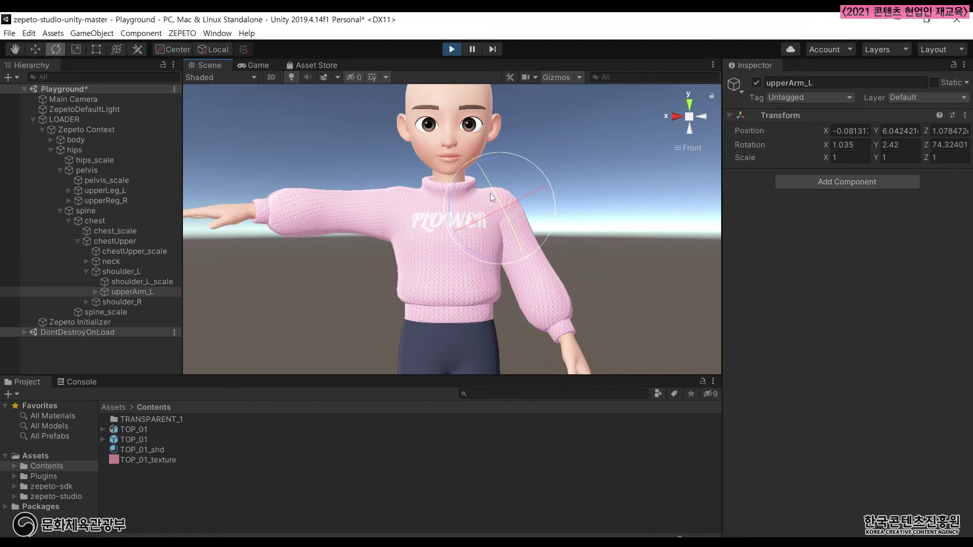
Expand shoulder_R and rotate the upperArm_R bone to lower the right arm, at about 74 degrees on Z.
{"action": "left_click", "coordinate": [86, 301]}
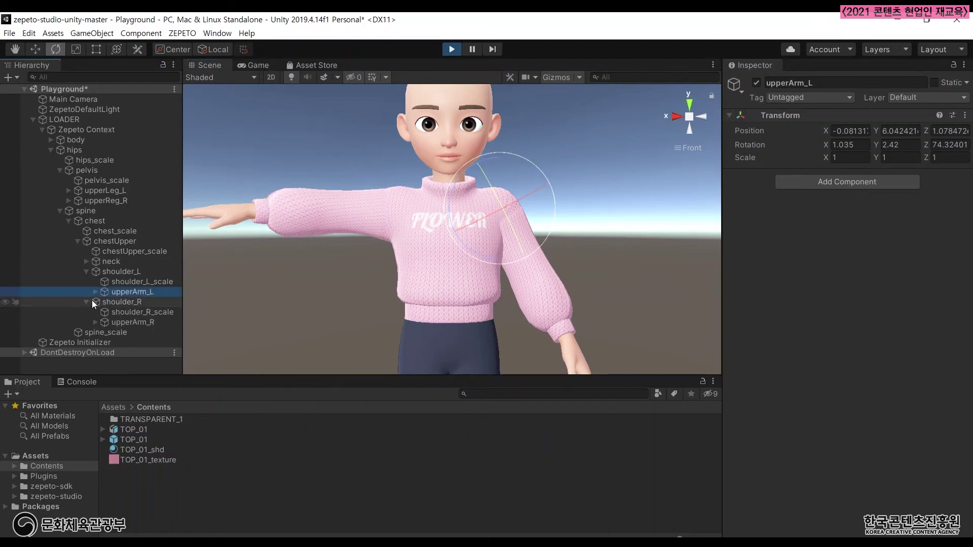
{"action": "left_click", "coordinate": [133, 322]}
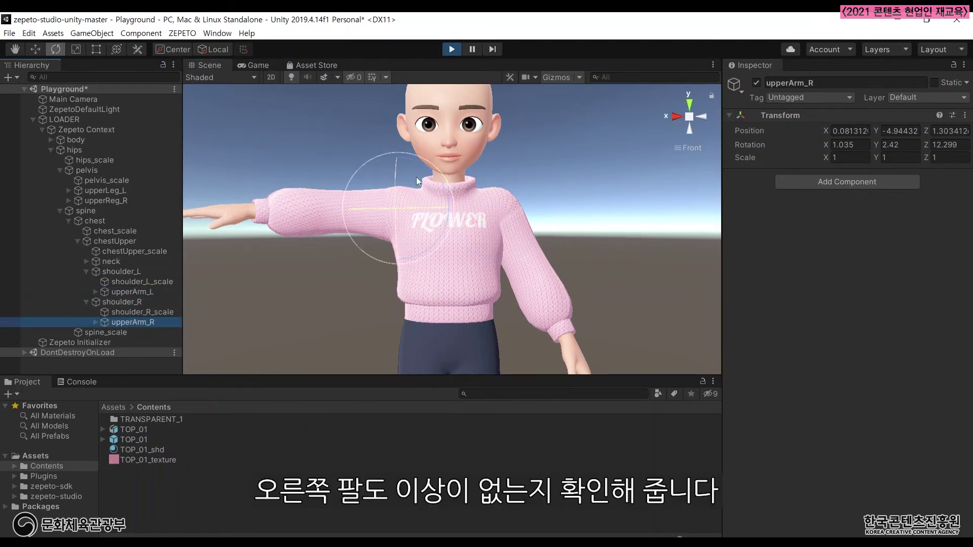
{"action": "left_click_drag", "start_coordinate": [446, 193], "coordinate": [406, 159]}
Check the sweater's shoulders and sleeves around the posed avatar, return to the front view and deselect the bone.
{"action": "key", "text": "alt"}
{"action": "left_click_drag", "start_coordinate": [419, 289], "coordinate": [445, 211], "text": "alt"}
{"action": "left_click_drag", "start_coordinate": [753, 257], "coordinate": [259, 275], "text": "alt"}
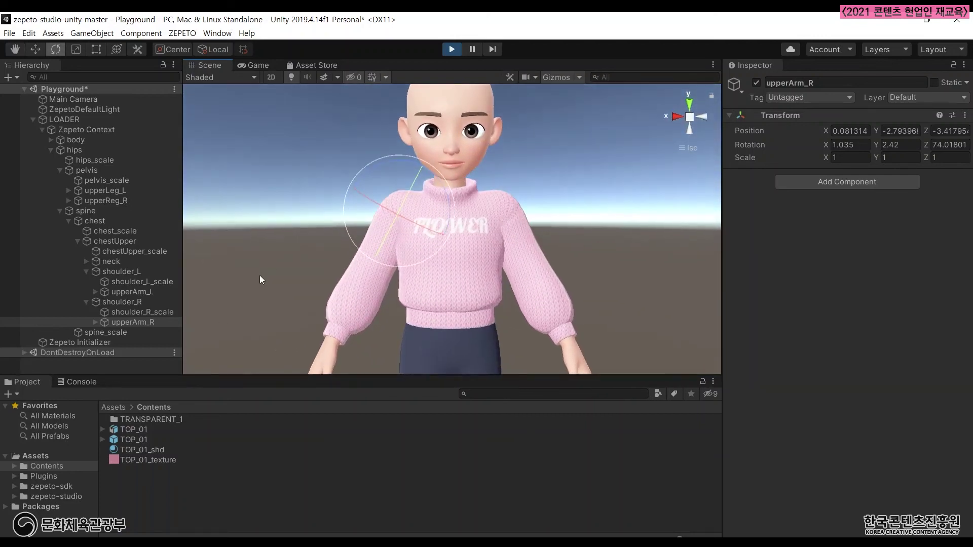
{"action": "left_click", "coordinate": [690, 127]}
{"action": "left_click", "coordinate": [642, 218]}
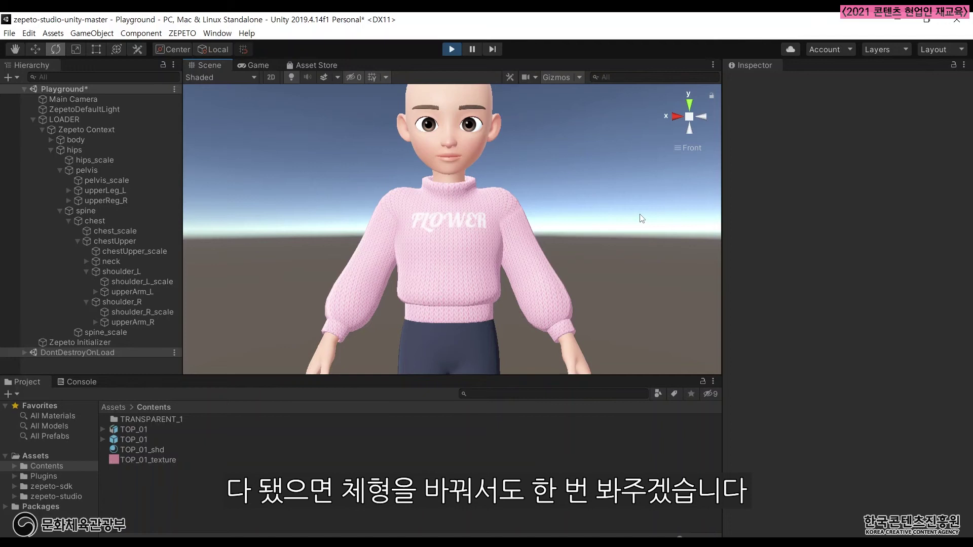
Apply body shapes DEFORM_2 and DEFORM_3 in the Game view and inspect the posed sweater's fit in the Scene view.
{"action": "left_click", "coordinate": [254, 66]}
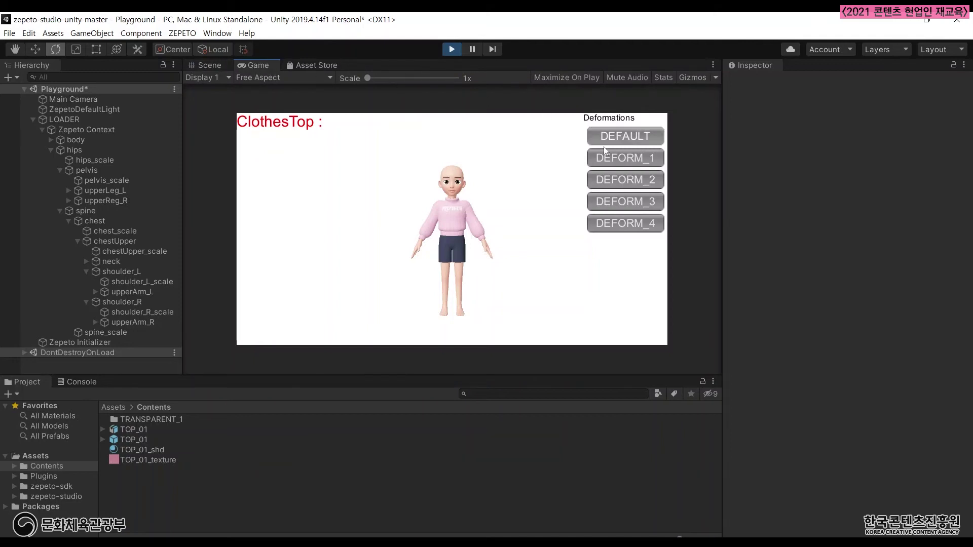
{"action": "left_click", "coordinate": [615, 179]}
{"action": "left_click", "coordinate": [628, 205]}
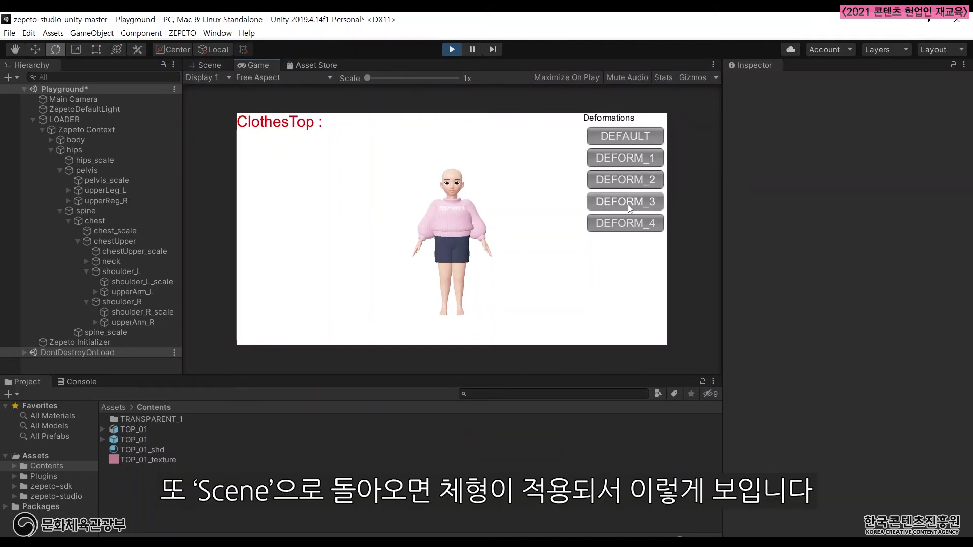
{"action": "left_click", "coordinate": [203, 67]}
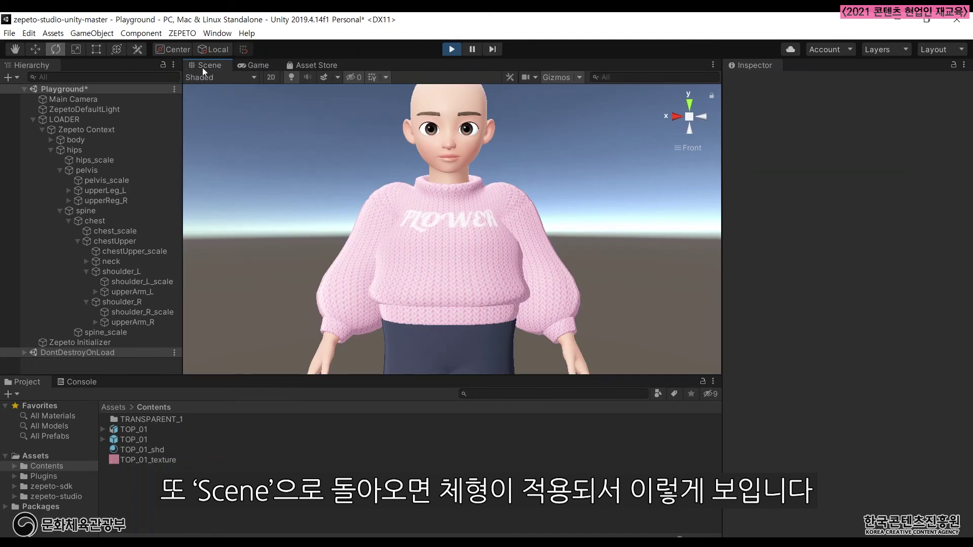
{"action": "scroll", "coordinate": [516, 249], "scroll_direction": "up", "scroll_amount": 5}
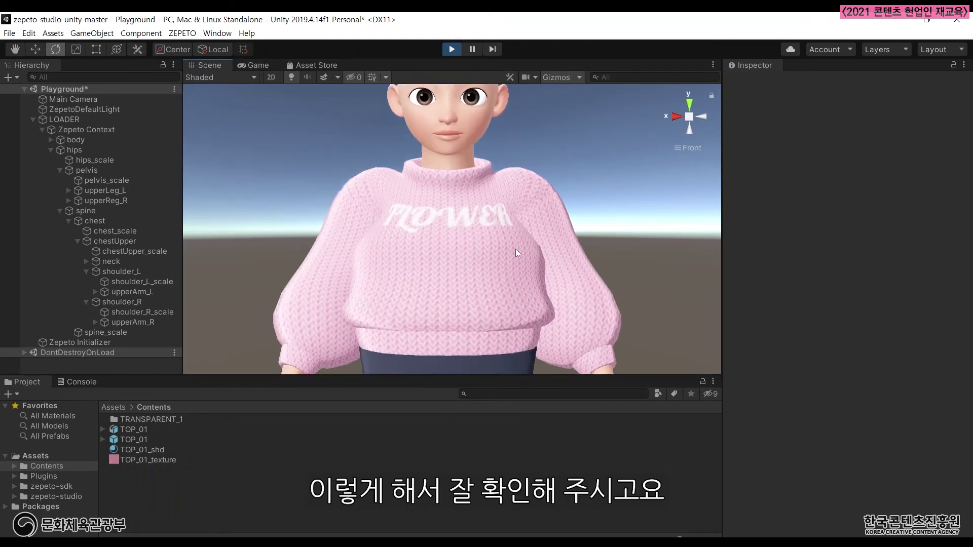
{"action": "scroll", "coordinate": [516, 248], "scroll_direction": "down", "scroll_amount": 2}
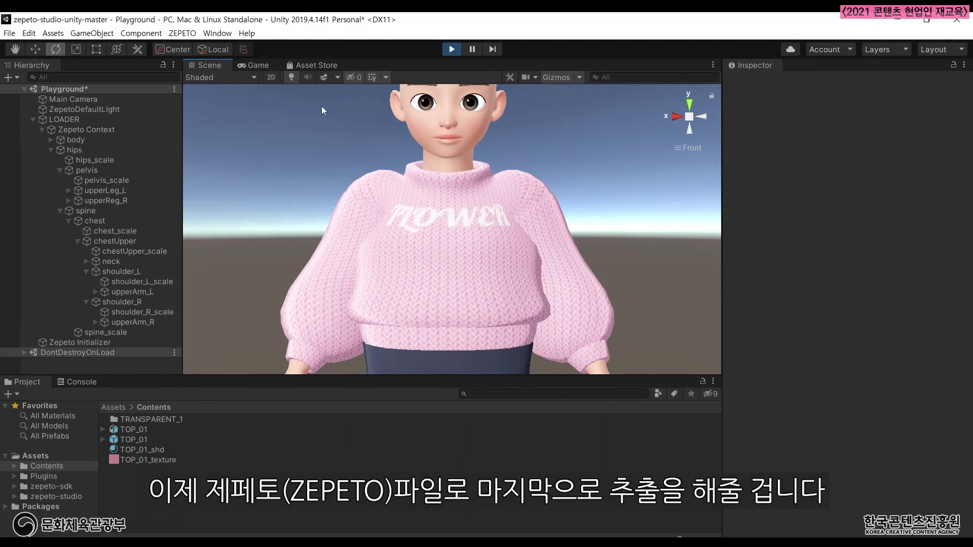
Return the avatar to the DEFAULT shape in the Game view and export the TOP_01 prefab as a .zepeto file.
{"action": "left_click", "coordinate": [258, 65]}
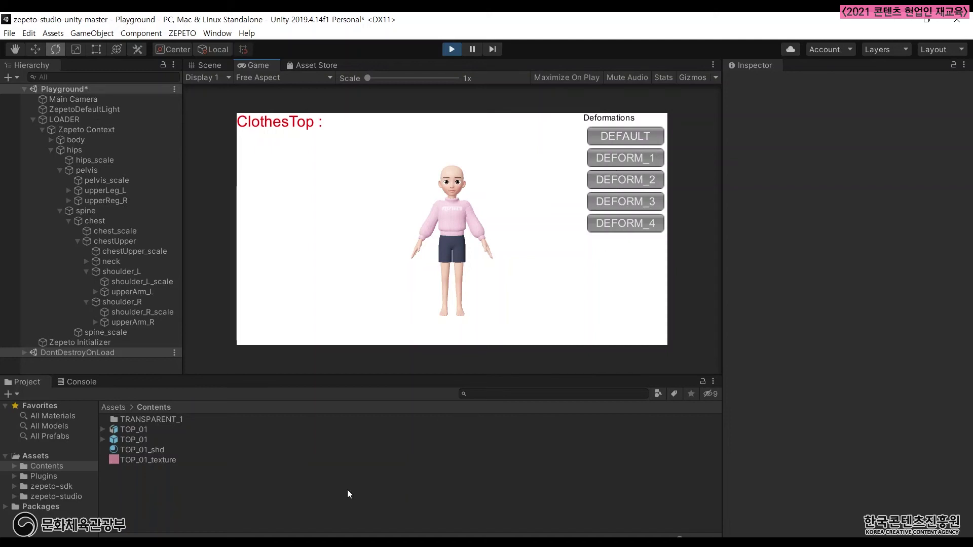
{"action": "right_click", "coordinate": [139, 442]}
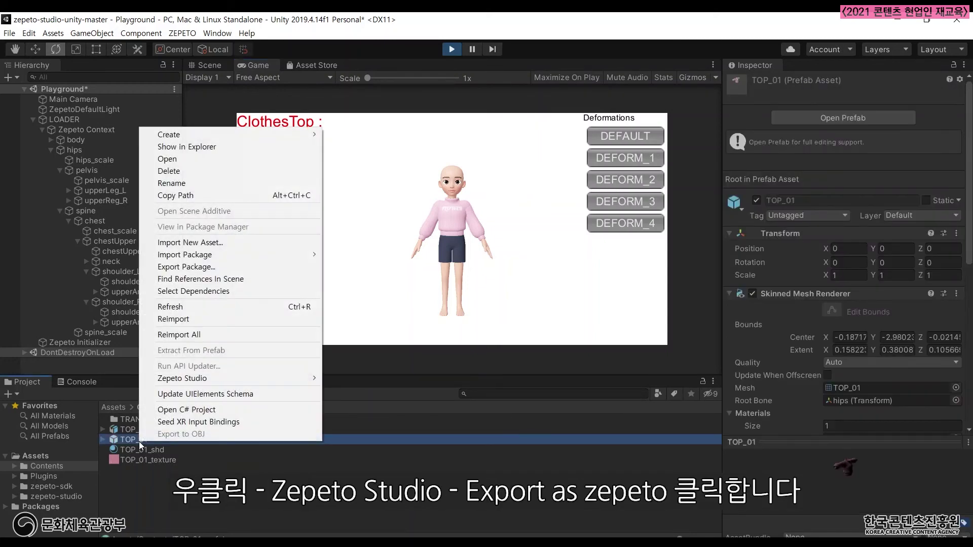
{"action": "mouse_move", "coordinate": [256, 378]}
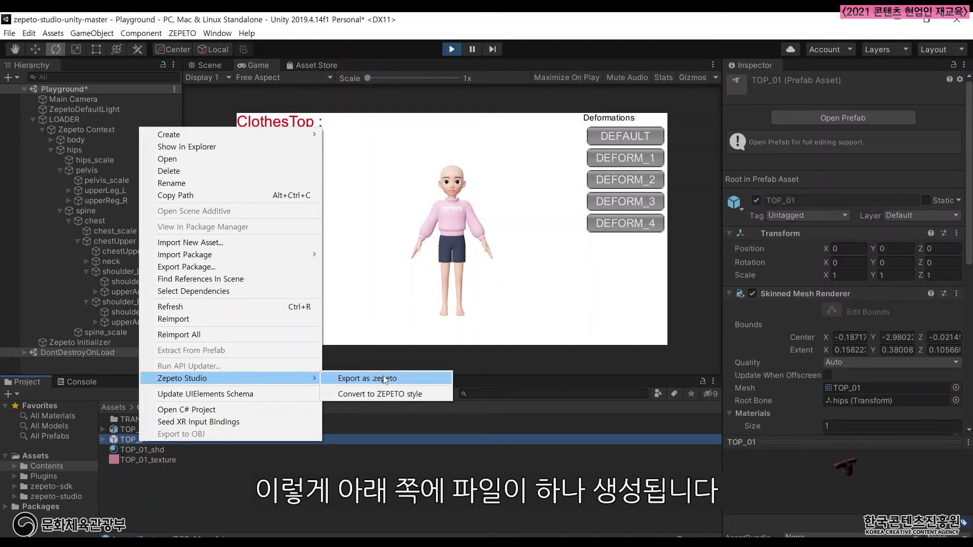
{"action": "left_click", "coordinate": [402, 379]}
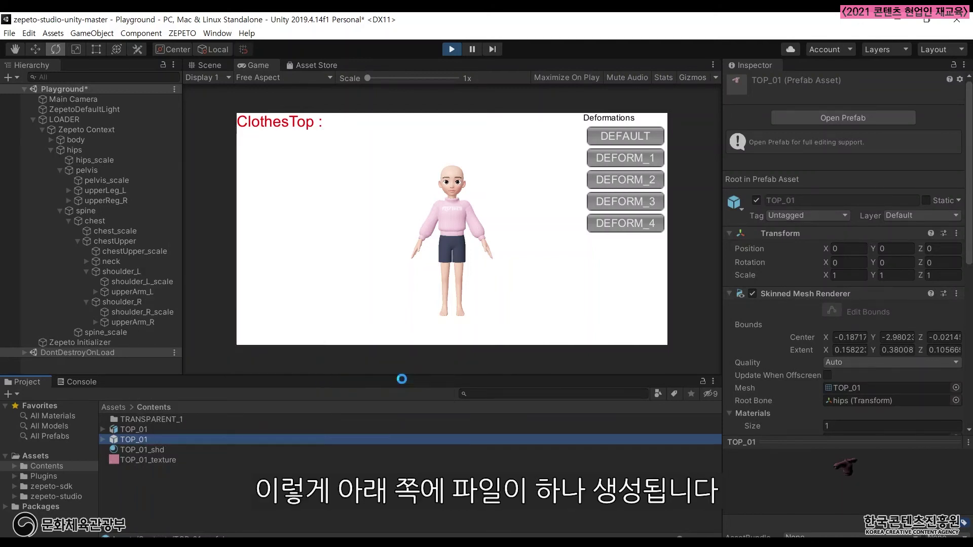
{"action": "left_click", "coordinate": [120, 450]}
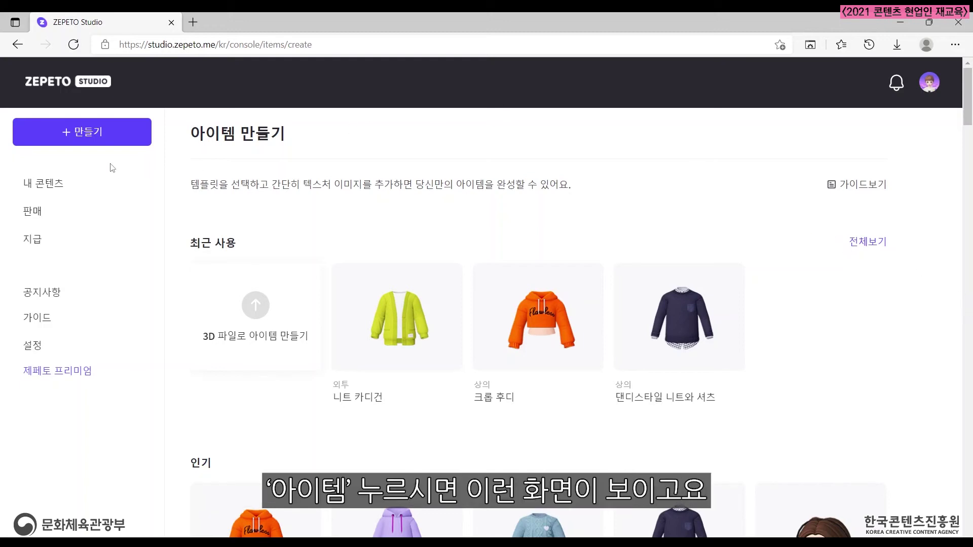
In the ZEPETO Studio website, start an item from a 3D file, dismiss the guide notice and choose the 상의 category.
{"action": "left_click", "coordinate": [93, 133]}
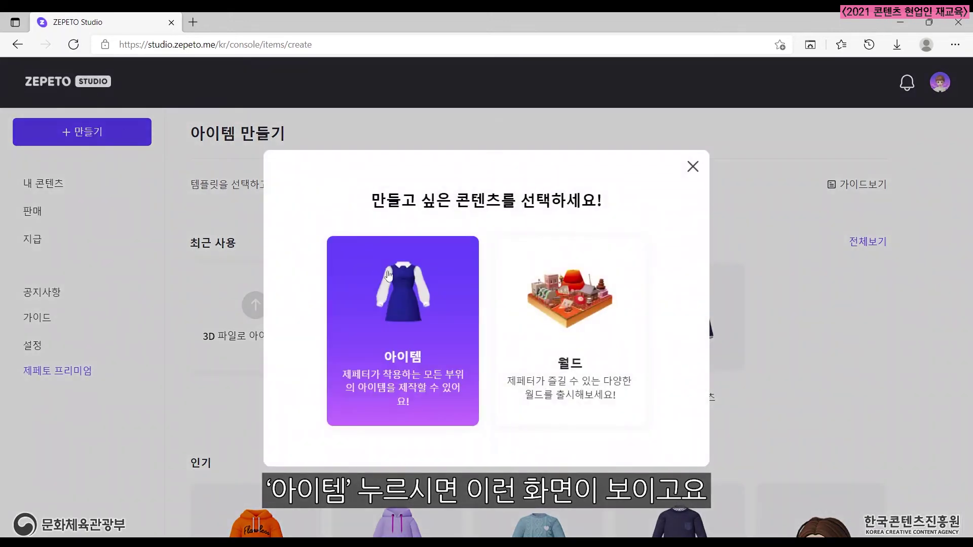
{"action": "left_click", "coordinate": [693, 166]}
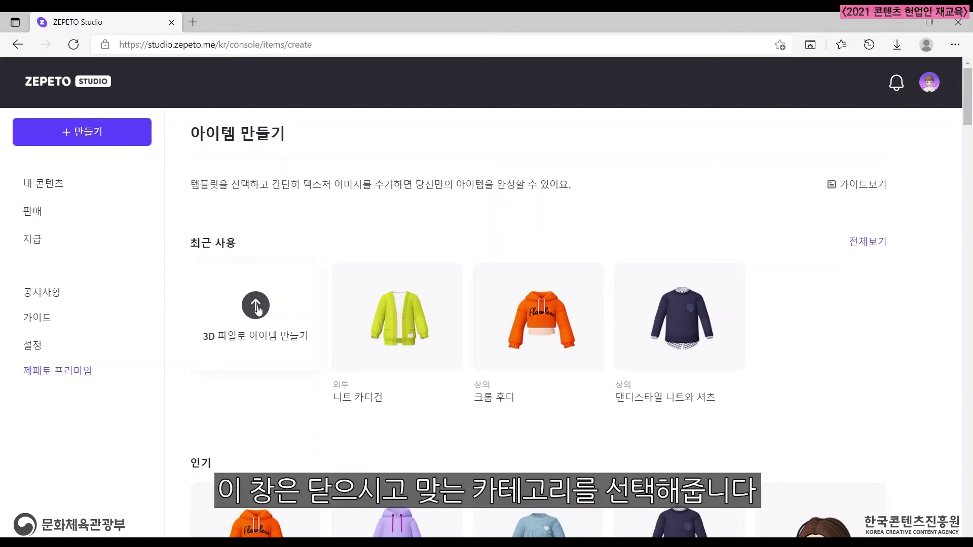
{"action": "left_click", "coordinate": [256, 305]}
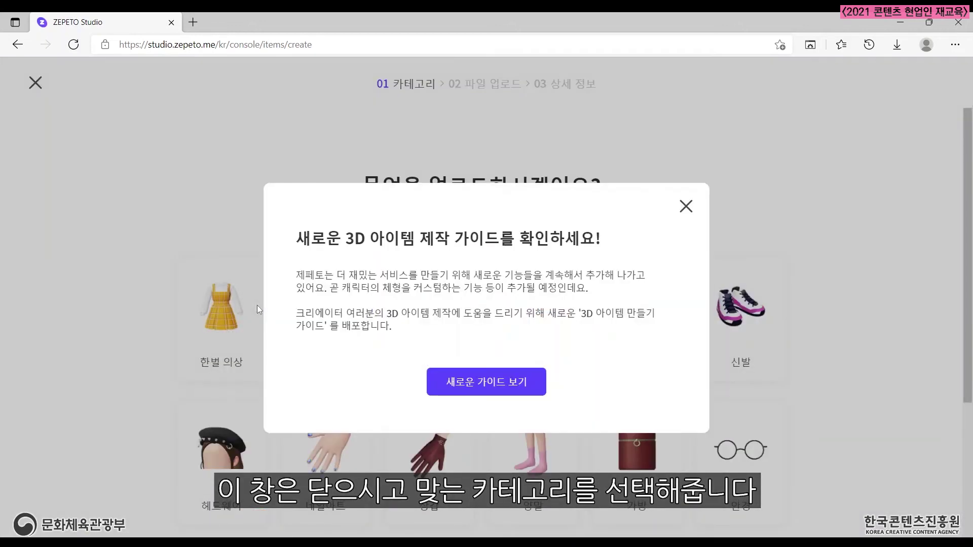
{"action": "left_click", "coordinate": [686, 206]}
{"action": "scroll", "coordinate": [689, 210], "scroll_direction": "down", "scroll_amount": 3}
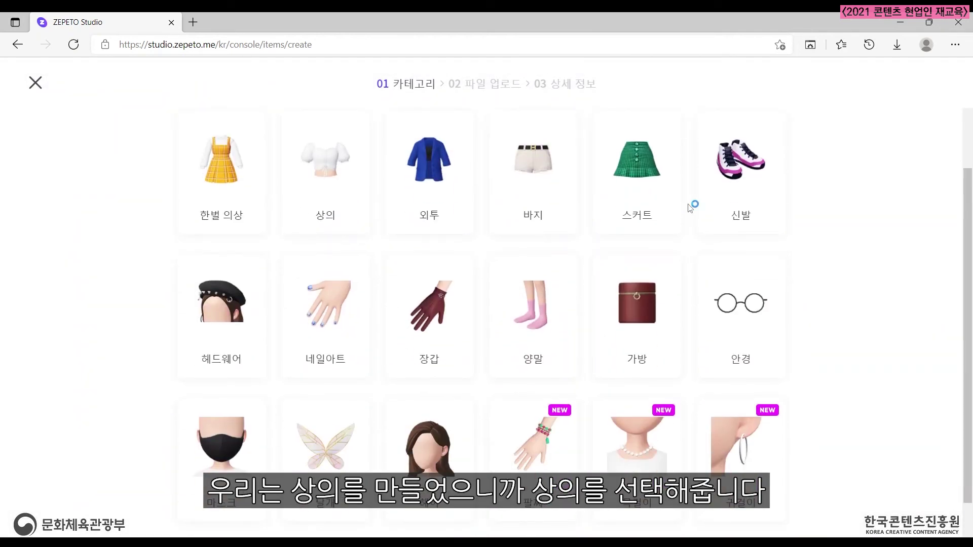
{"action": "left_click", "coordinate": [310, 183]}
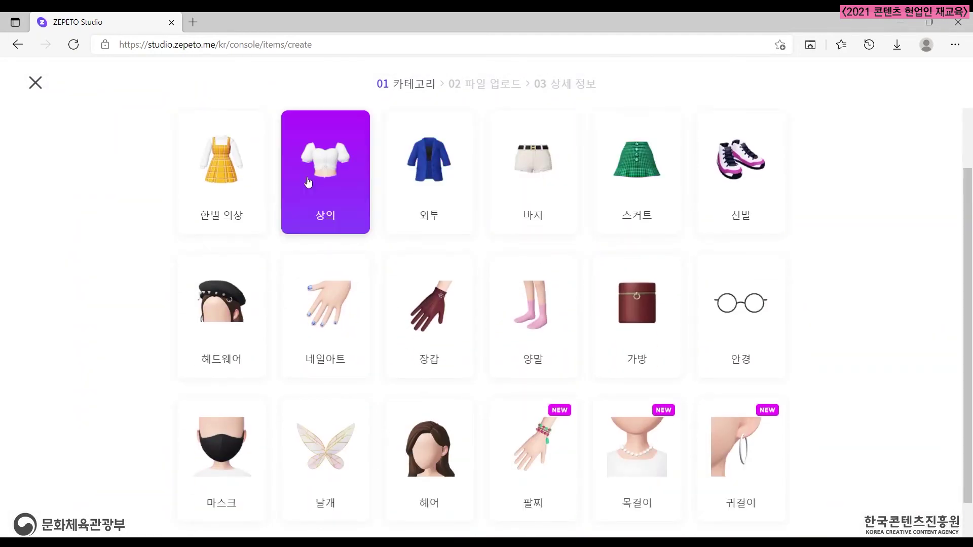
{"action": "left_click", "coordinate": [324, 158]}
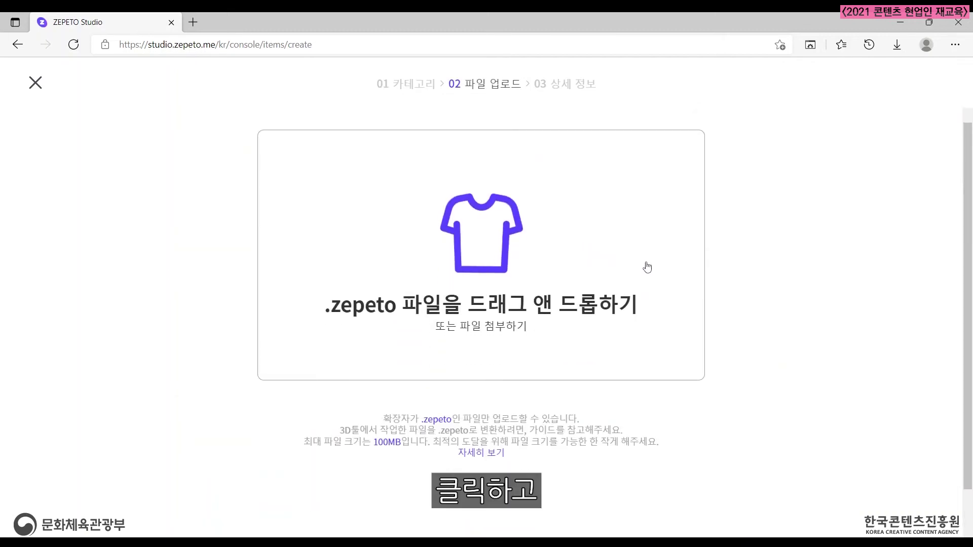
Upload TOP_01.zepeto from the Assets/Contents folder of the zepeto-studio-unity-master project as the item file.
{"action": "left_click", "coordinate": [501, 262]}
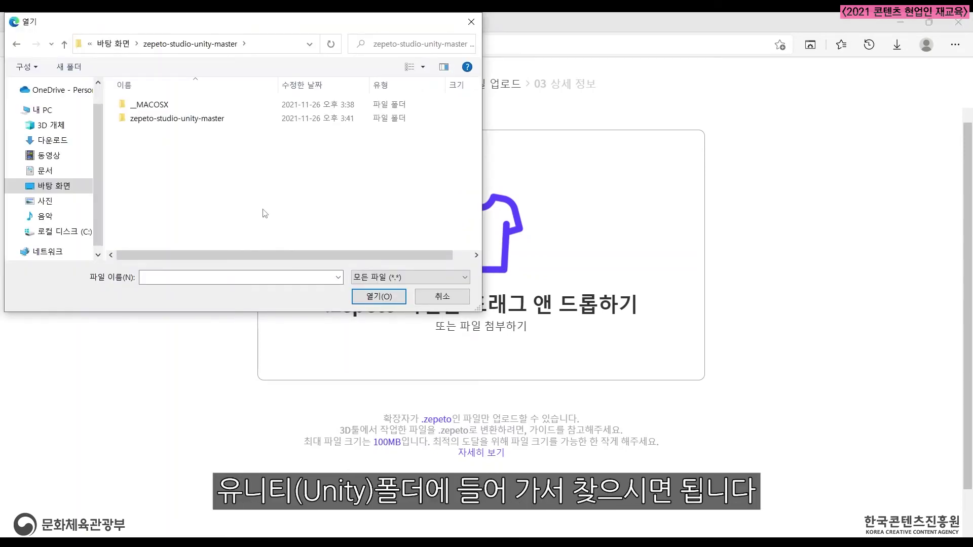
{"action": "double_click", "coordinate": [177, 120]}
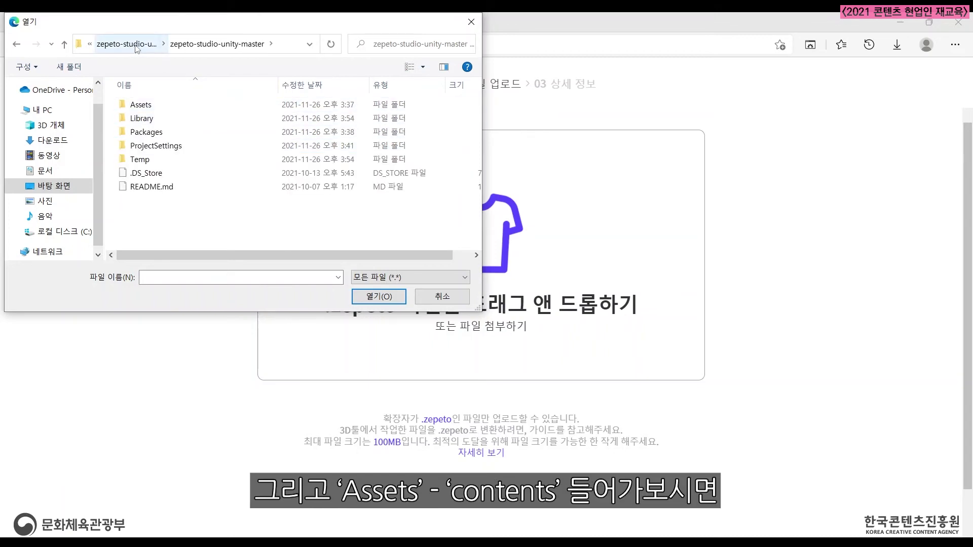
{"action": "double_click", "coordinate": [167, 106]}
{"action": "double_click", "coordinate": [167, 106]}
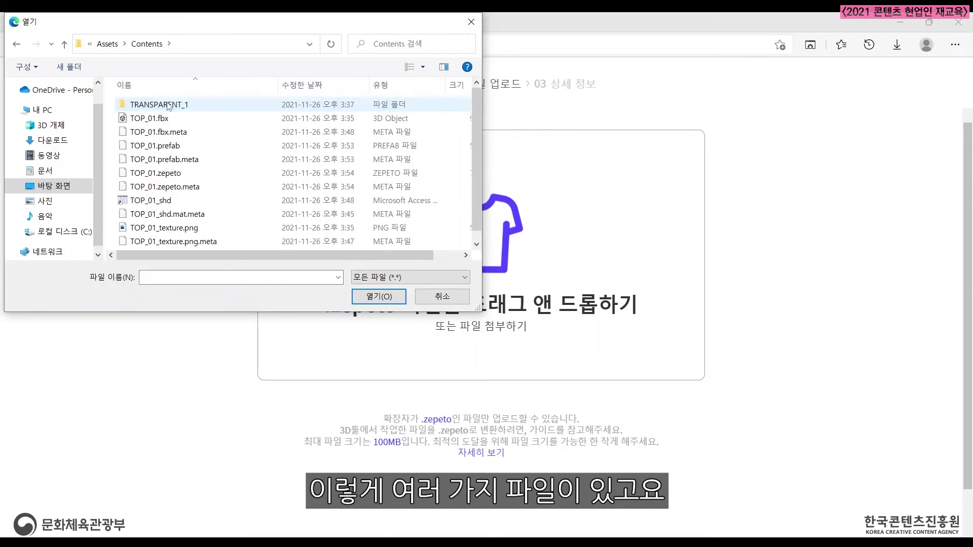
{"action": "scroll", "coordinate": [276, 131], "scroll_direction": "down", "scroll_amount": 1}
{"action": "scroll", "coordinate": [240, 201], "scroll_direction": "up", "scroll_amount": 1}
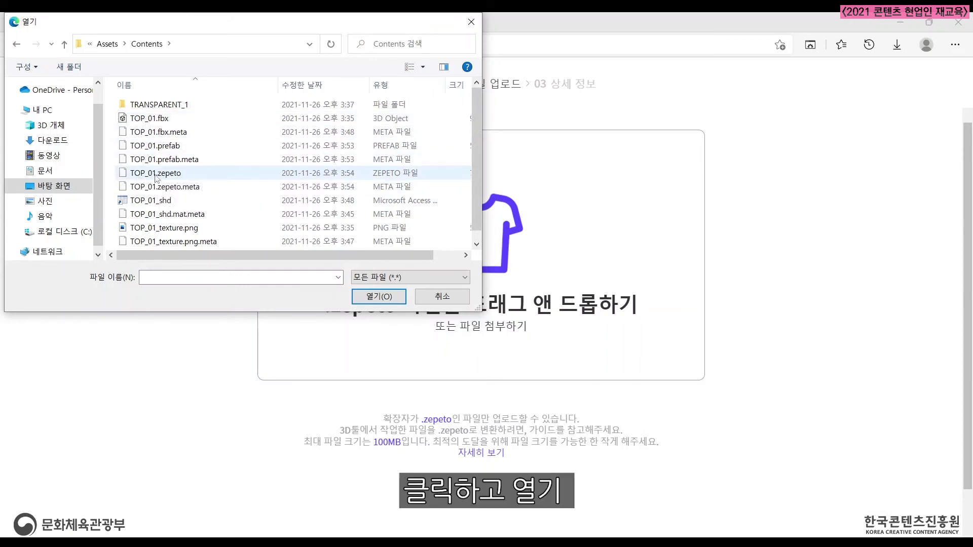
{"action": "left_click", "coordinate": [216, 175]}
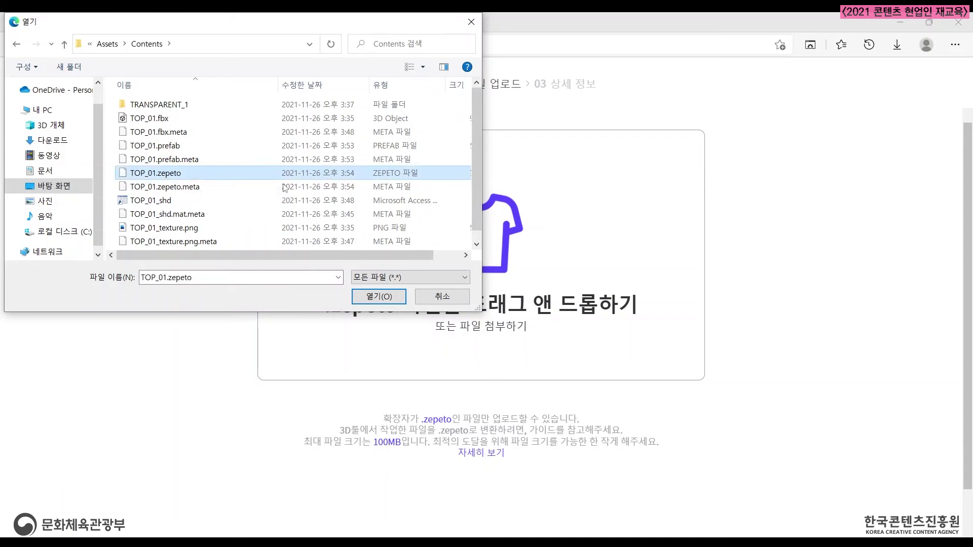
{"action": "left_click", "coordinate": [375, 297]}
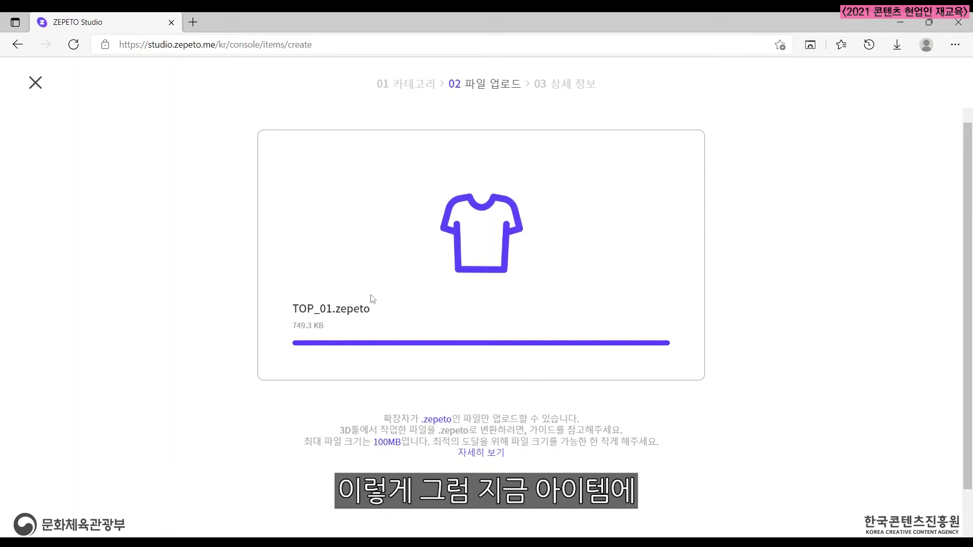
Name the item 분홍색 니트 in its detail information.
{"action": "scroll", "coordinate": [382, 304], "scroll_direction": "down", "scroll_amount": 3}
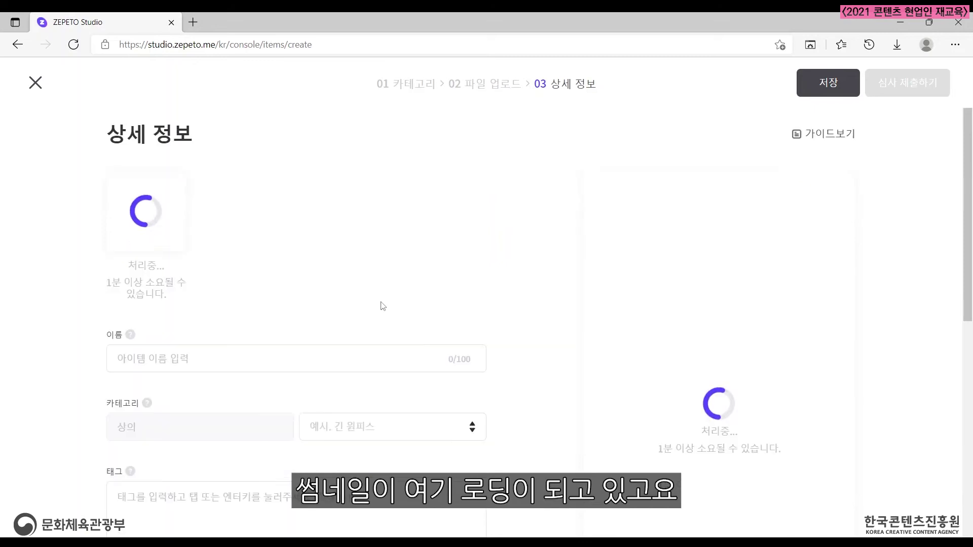
{"action": "scroll", "coordinate": [384, 302], "scroll_direction": "up", "scroll_amount": 2}
{"action": "scroll", "coordinate": [390, 298], "scroll_direction": "up", "scroll_amount": 1}
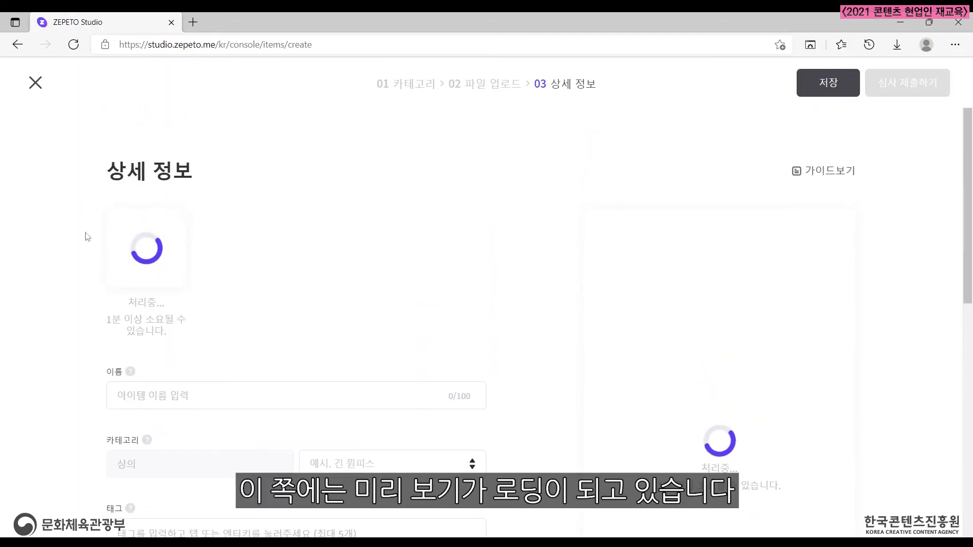
{"action": "scroll", "coordinate": [436, 256], "scroll_direction": "down", "scroll_amount": 3}
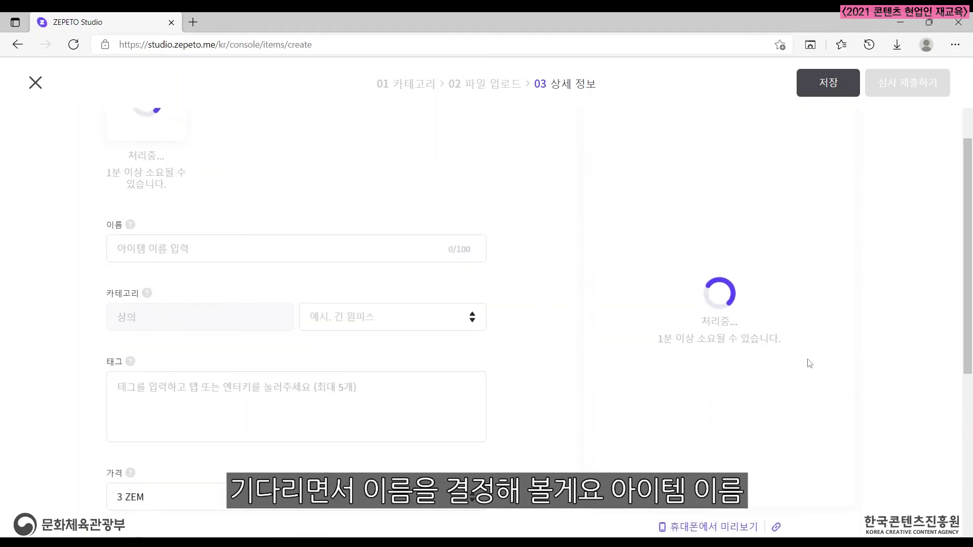
{"action": "scroll", "coordinate": [297, 417], "scroll_direction": "up", "scroll_amount": 2}
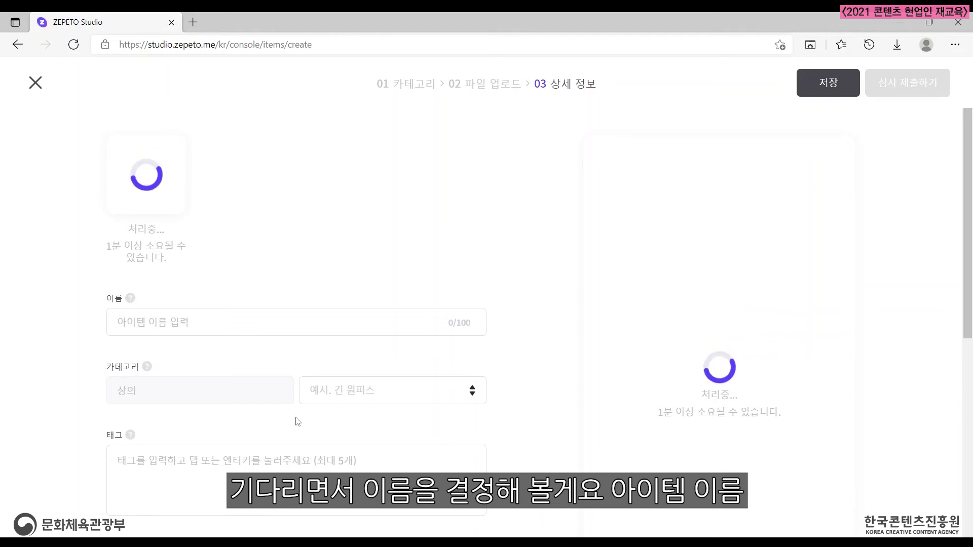
{"action": "left_click", "coordinate": [151, 322]}
{"action": "type", "text": "ㅂ"}
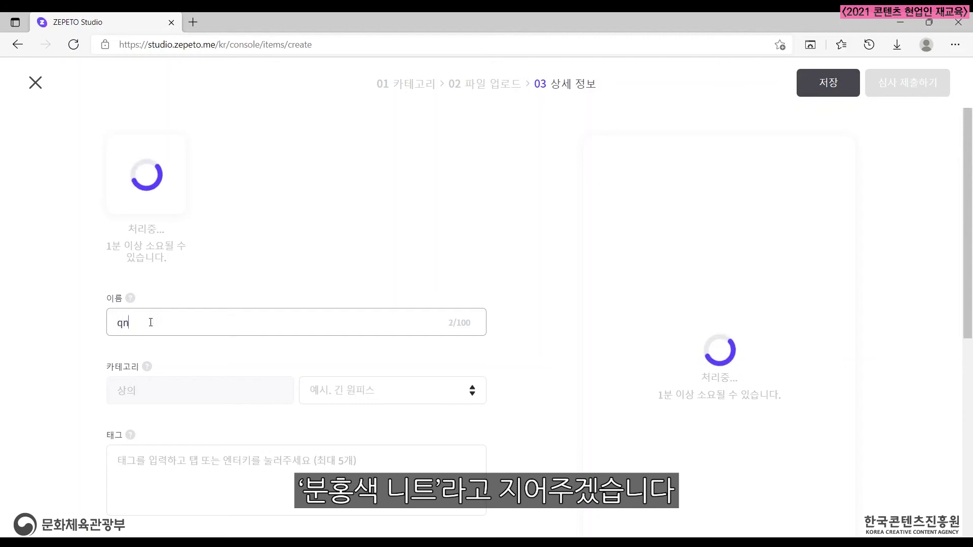
{"action": "key", "text": "BackSpace"}
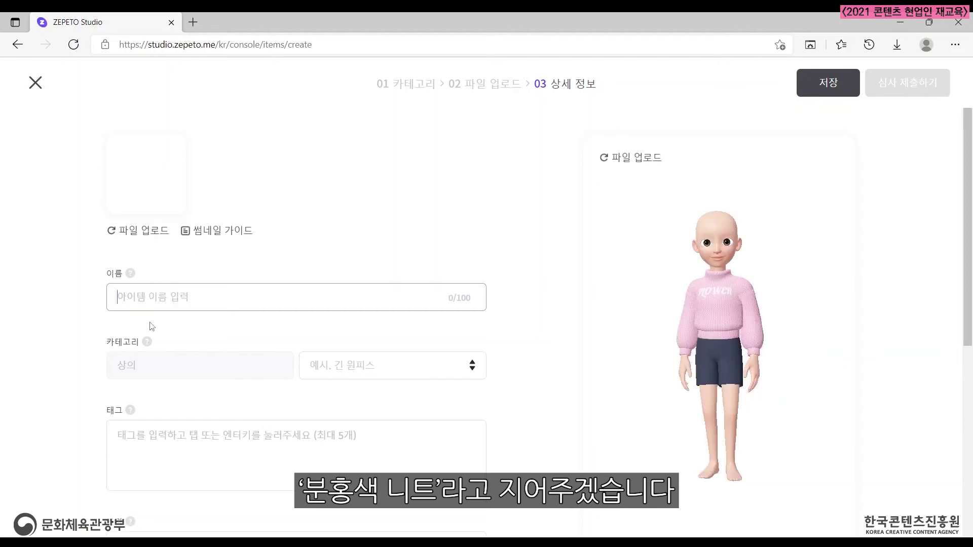
{"action": "type", "text": "분홍색 니트"}
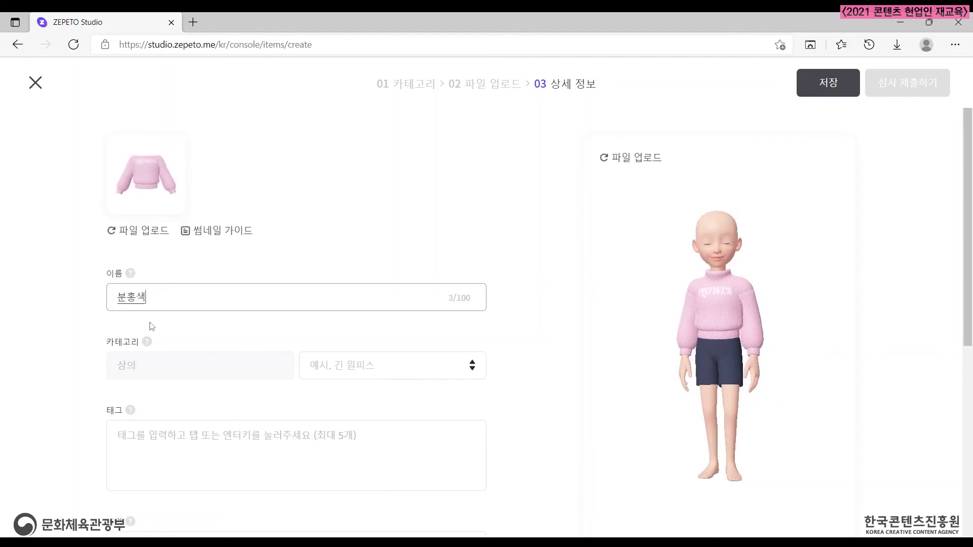
{"action": "left_click", "coordinate": [314, 222]}
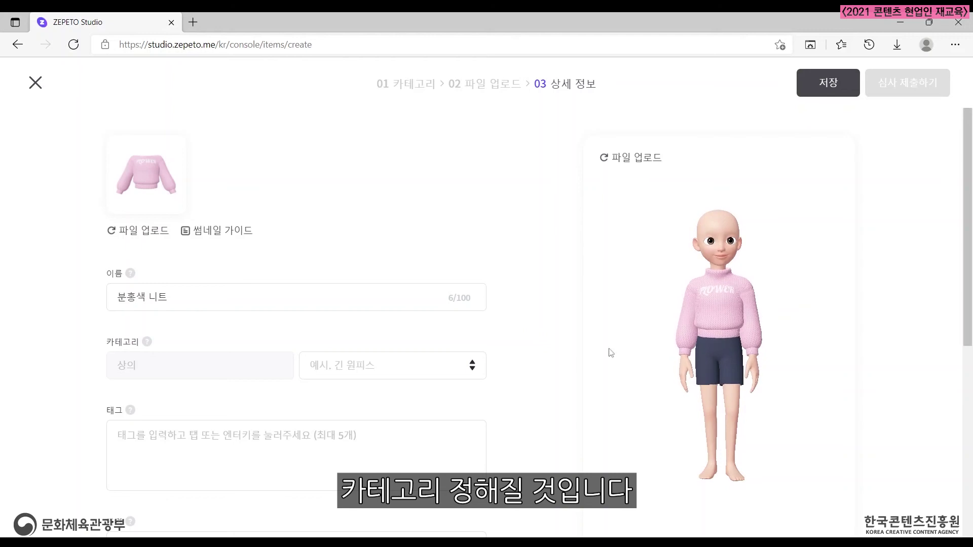
Set the item's subcategory under 상의 to 티셔츠.
{"action": "scroll", "coordinate": [358, 329], "scroll_direction": "down", "scroll_amount": 2}
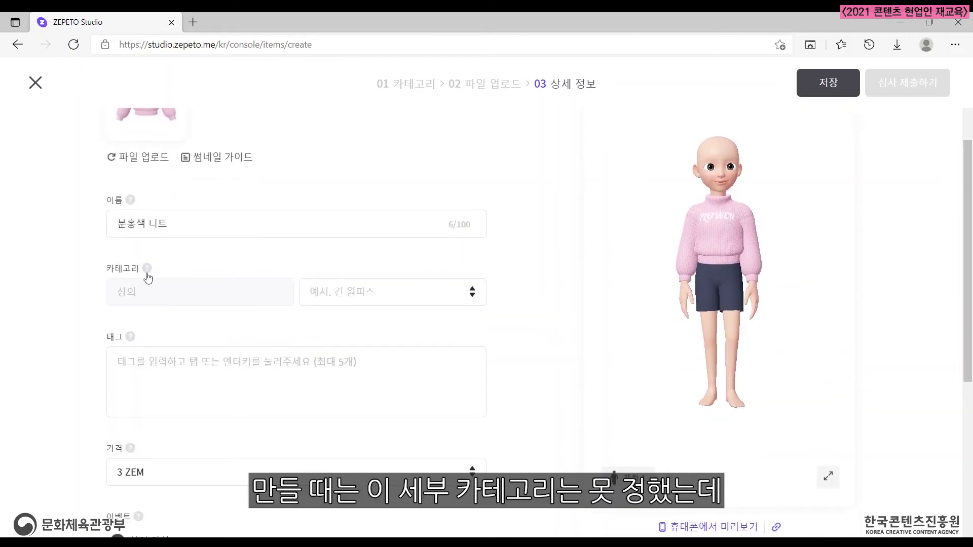
{"action": "left_click", "coordinate": [373, 304]}
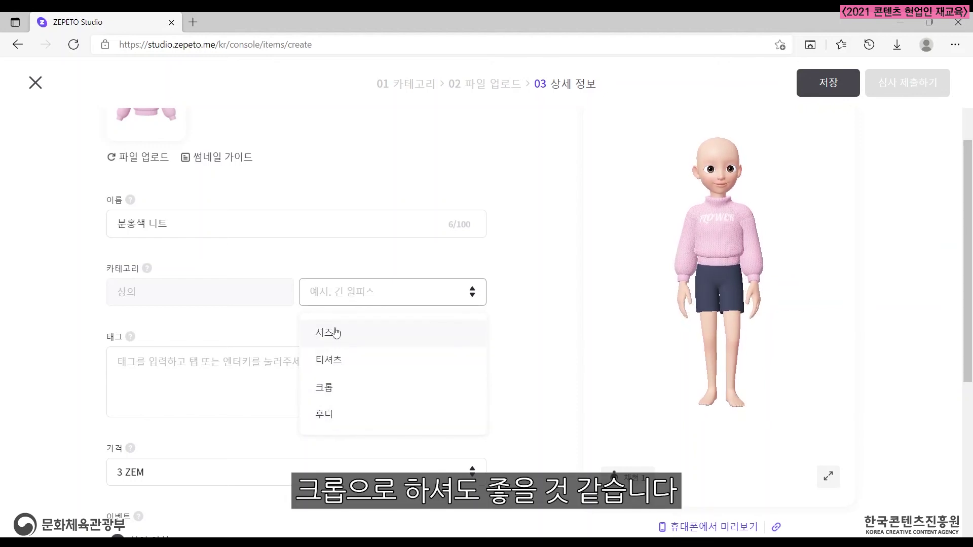
{"action": "left_click", "coordinate": [343, 370]}
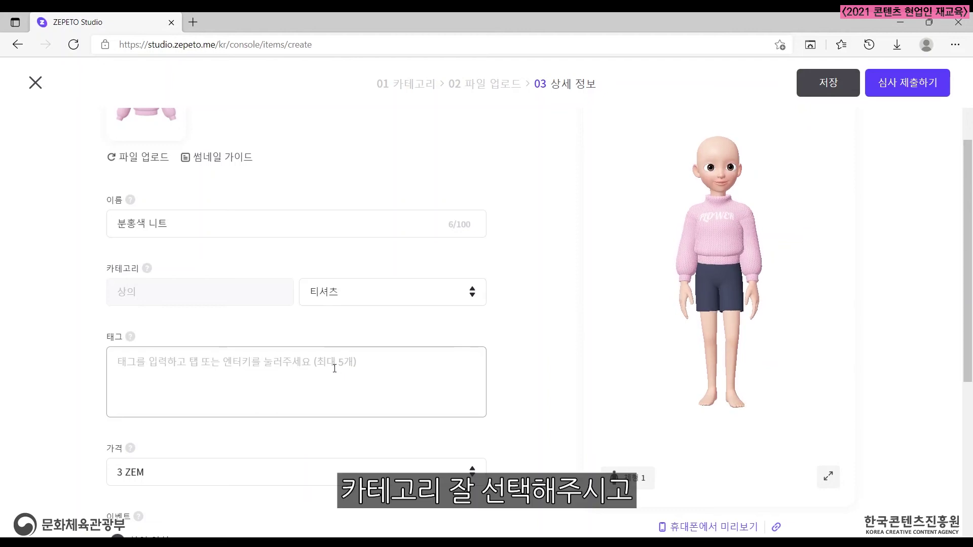
Add the tags 니트, 분홍, pink and sweater to the item.
{"action": "scroll", "coordinate": [261, 458], "scroll_direction": "down", "scroll_amount": 1}
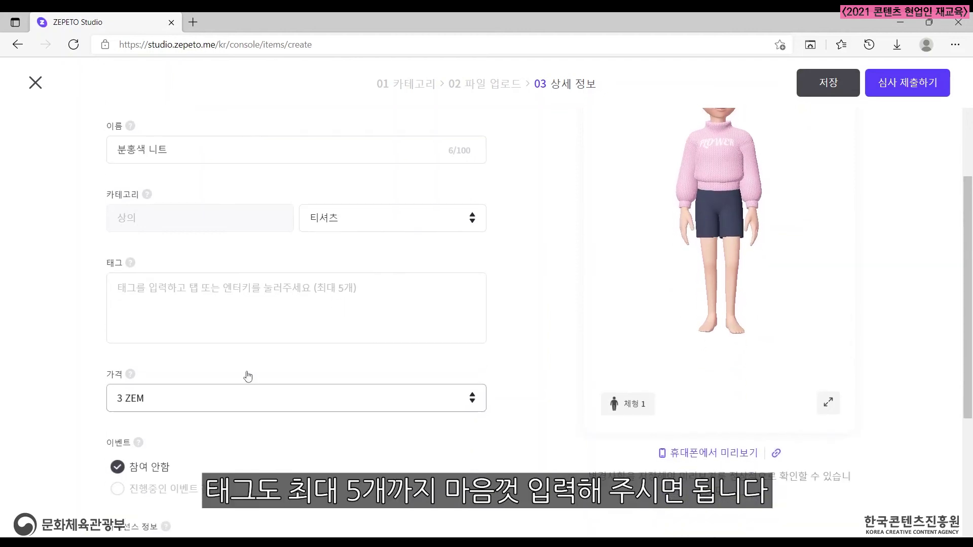
{"action": "left_click", "coordinate": [179, 283]}
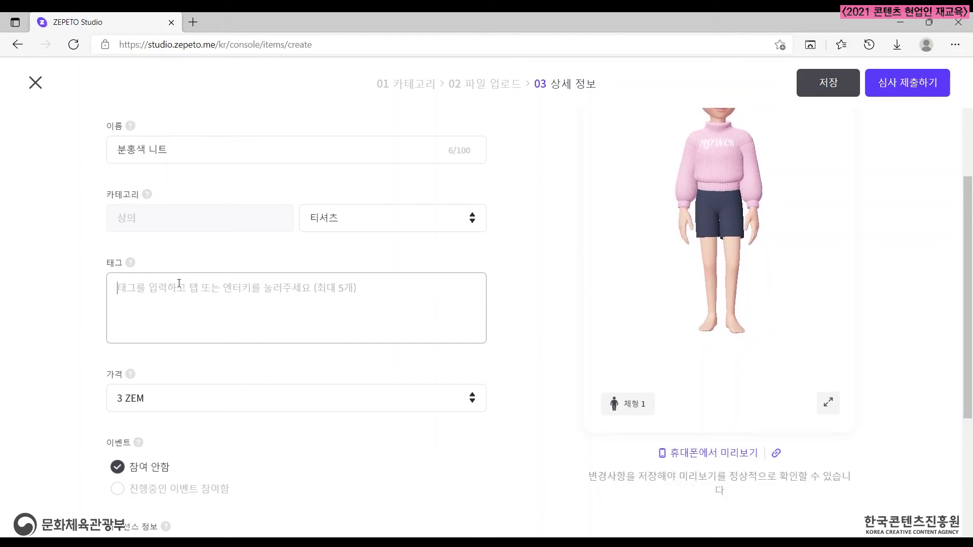
{"action": "type", "text": "니트"}
{"action": "key", "text": "Return"}
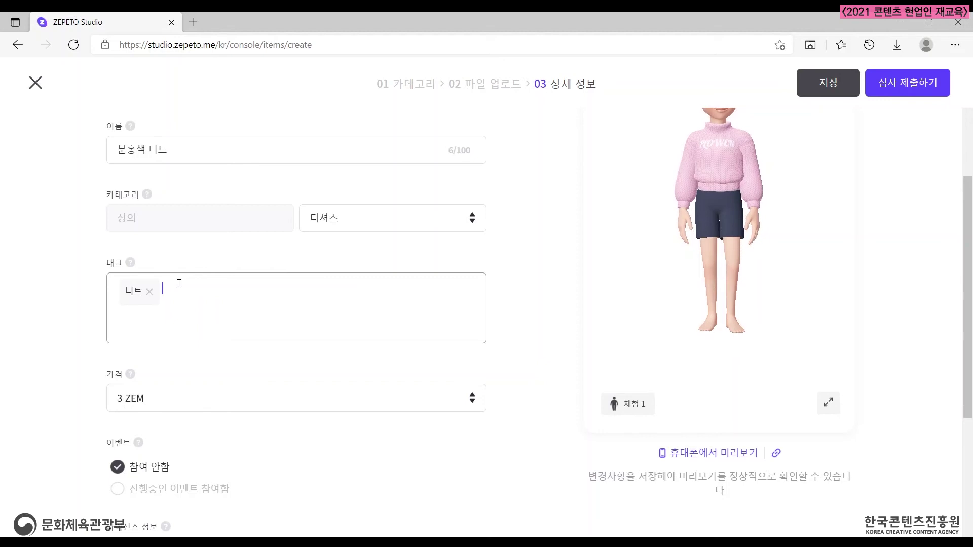
{"action": "type", "text": "ㅂㅜㄴㅎㅗㅇ"}
{"action": "key", "text": "Return"}
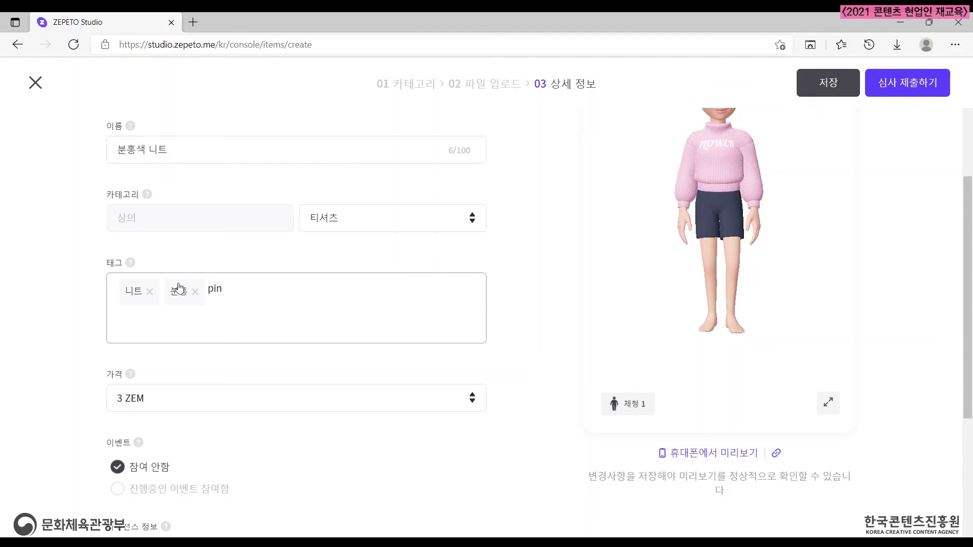
{"action": "key", "text": "Return"}
{"action": "type", "text": "sweater"}
{"action": "key", "text": "Return"}
{"action": "left_click", "coordinate": [77, 273]}
Look through the available ZEM prices for the item and keep the price at 3 ZEM.
{"action": "scroll", "coordinate": [354, 268], "scroll_direction": "down", "scroll_amount": 3}
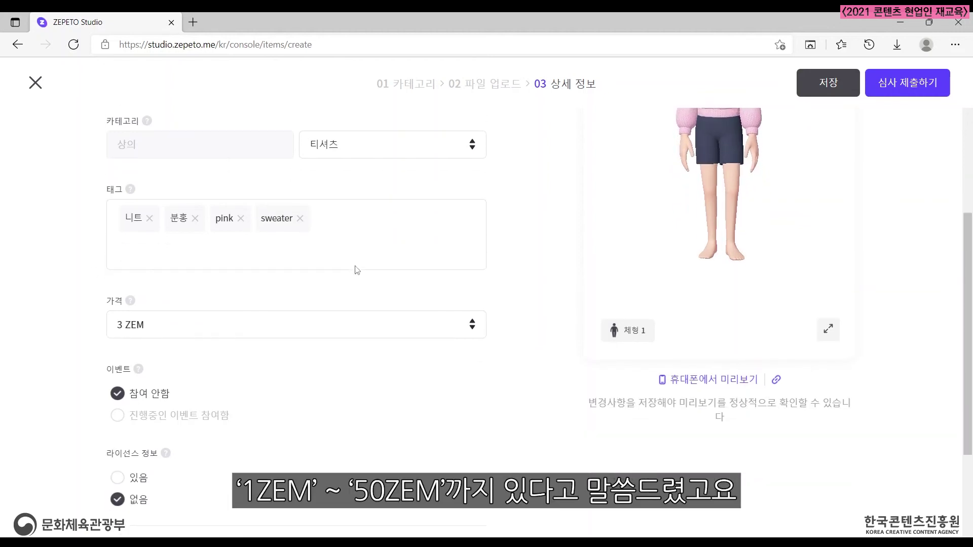
{"action": "left_click", "coordinate": [456, 261]}
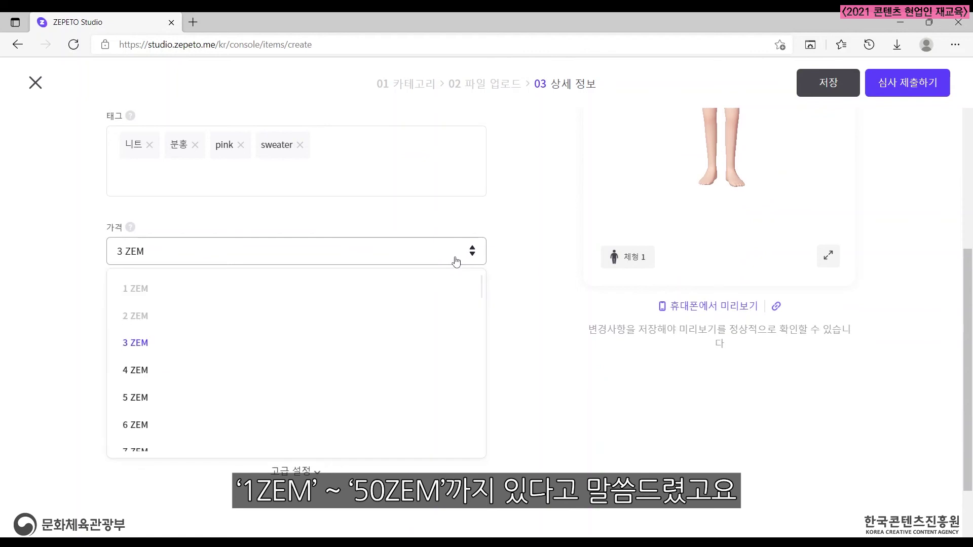
{"action": "scroll", "coordinate": [172, 324], "scroll_direction": "down", "scroll_amount": 10}
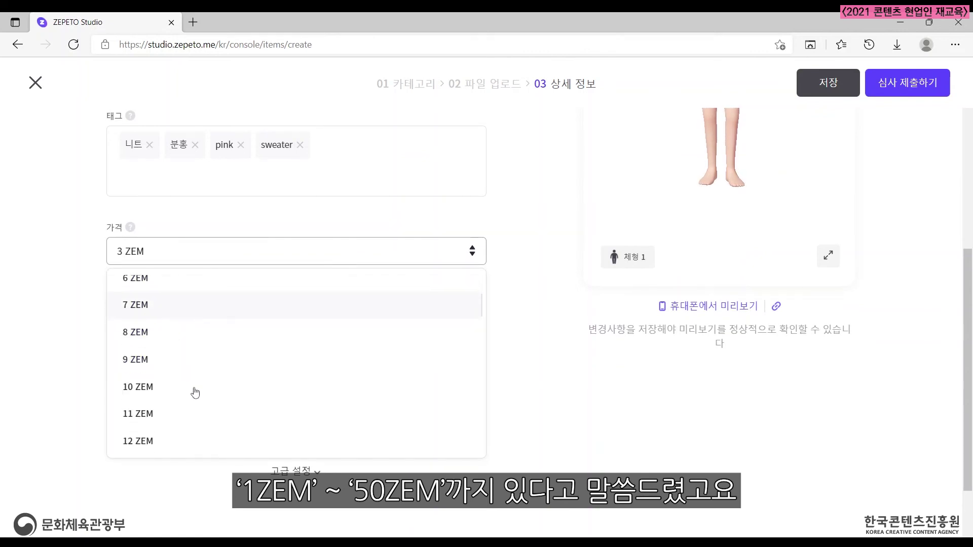
{"action": "scroll", "coordinate": [307, 382], "scroll_direction": "up", "scroll_amount": 10}
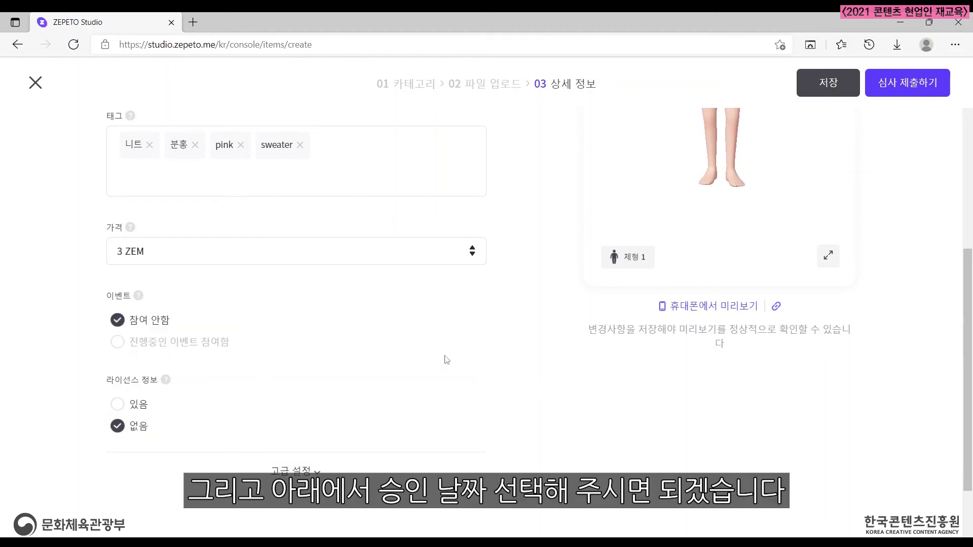
Expand the advanced settings, view the 시작/종료일 지정 schedule option and set the schedule back to 승인되면 바로 배포.
{"action": "scroll", "coordinate": [447, 360], "scroll_direction": "up", "scroll_amount": 1}
{"action": "scroll", "coordinate": [447, 360], "scroll_direction": "down", "scroll_amount": 3}
{"action": "left_click", "coordinate": [299, 399]}
{"action": "scroll", "coordinate": [363, 264], "scroll_direction": "down", "scroll_amount": 3}
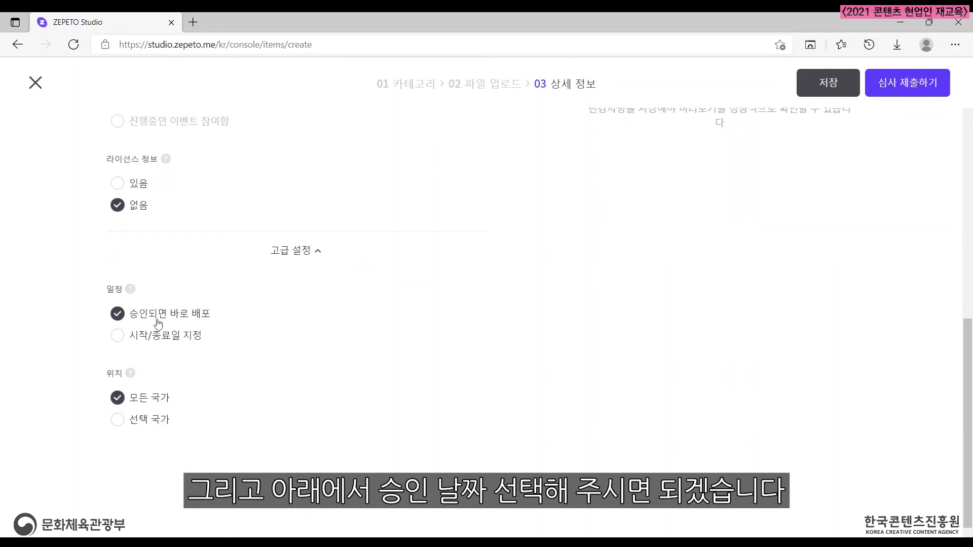
{"action": "left_click", "coordinate": [161, 337]}
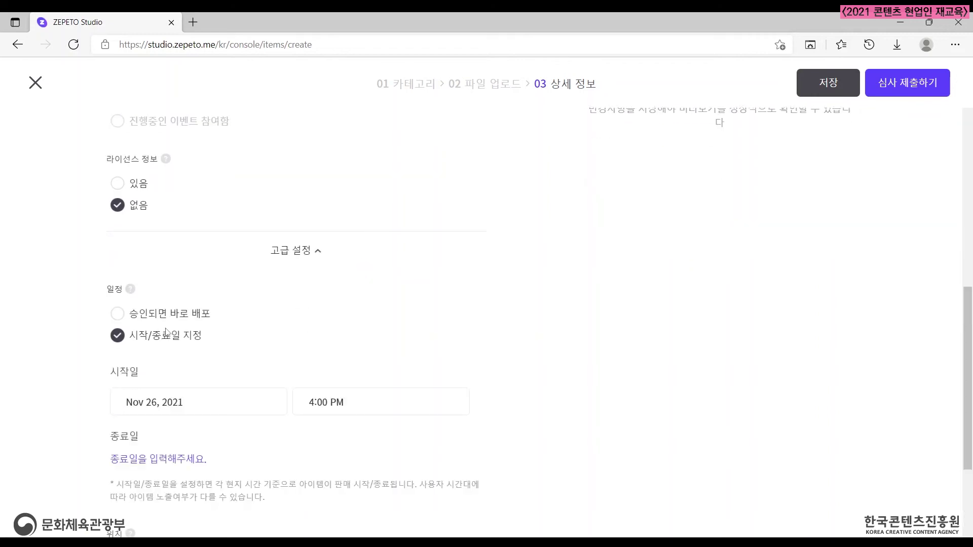
{"action": "left_click", "coordinate": [181, 318]}
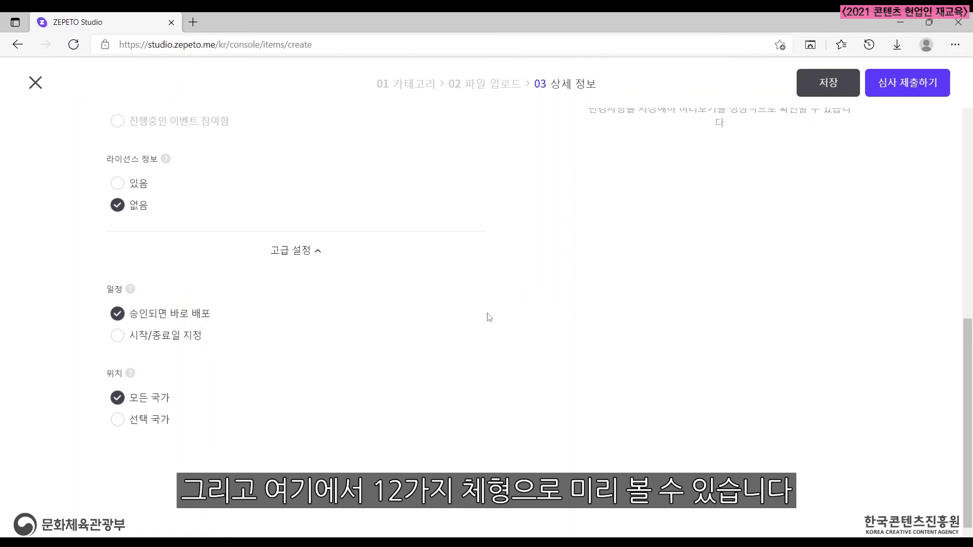
Cycle the avatar preview through different body shapes to check how the pink sweater fits.
{"action": "scroll", "coordinate": [497, 337], "scroll_direction": "up", "scroll_amount": 10}
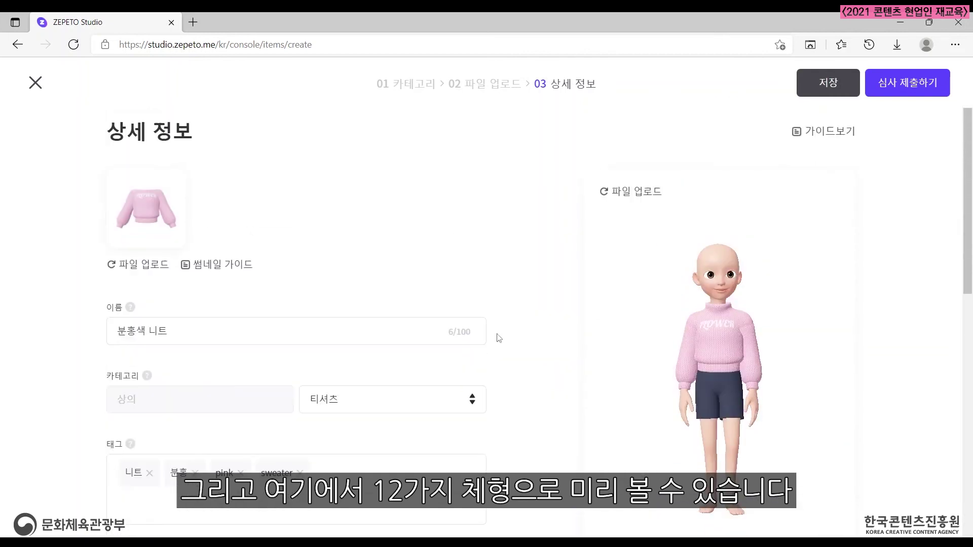
{"action": "scroll", "coordinate": [497, 336], "scroll_direction": "down", "scroll_amount": 3}
{"action": "scroll", "coordinate": [500, 336], "scroll_direction": "up", "scroll_amount": 1}
{"action": "scroll", "coordinate": [503, 336], "scroll_direction": "down", "scroll_amount": 1}
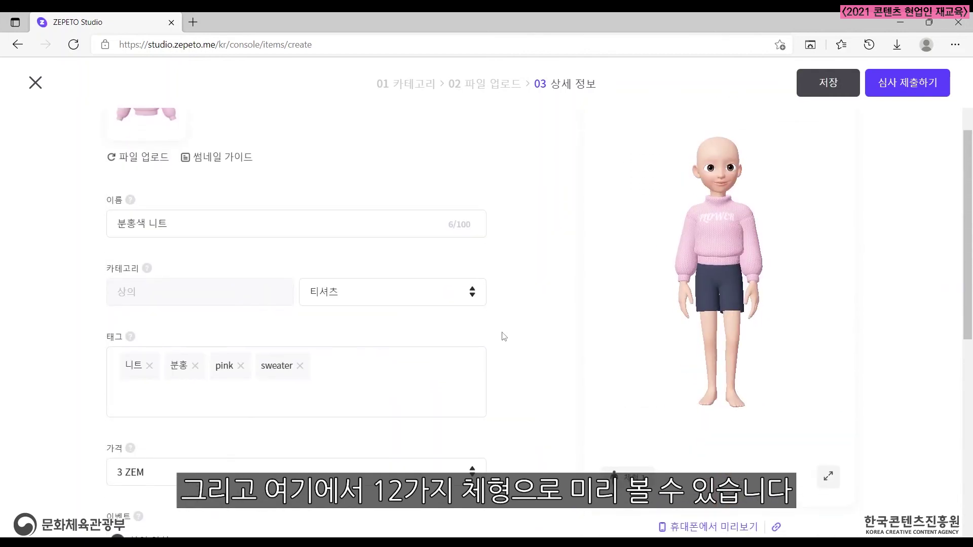
{"action": "left_click", "coordinate": [643, 475]}
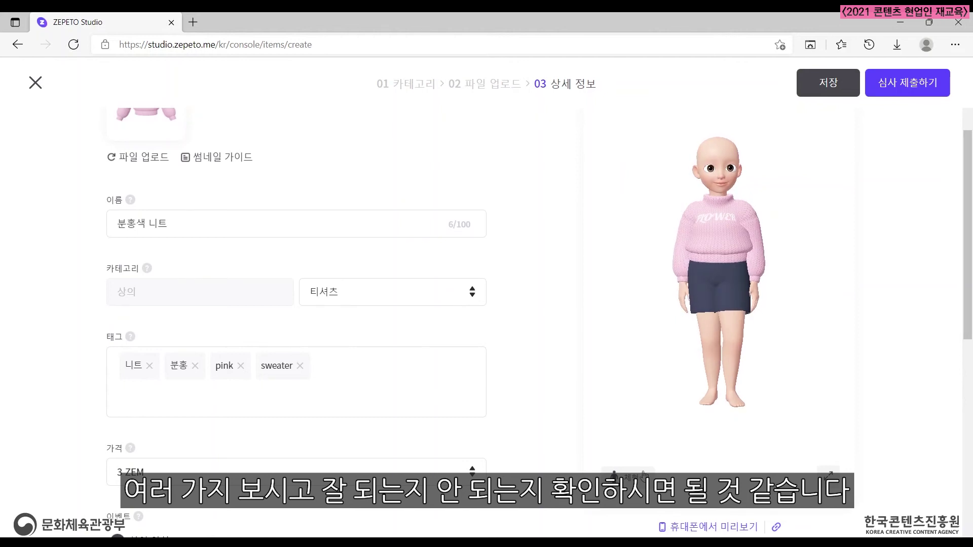
{"action": "left_click", "coordinate": [643, 475]}
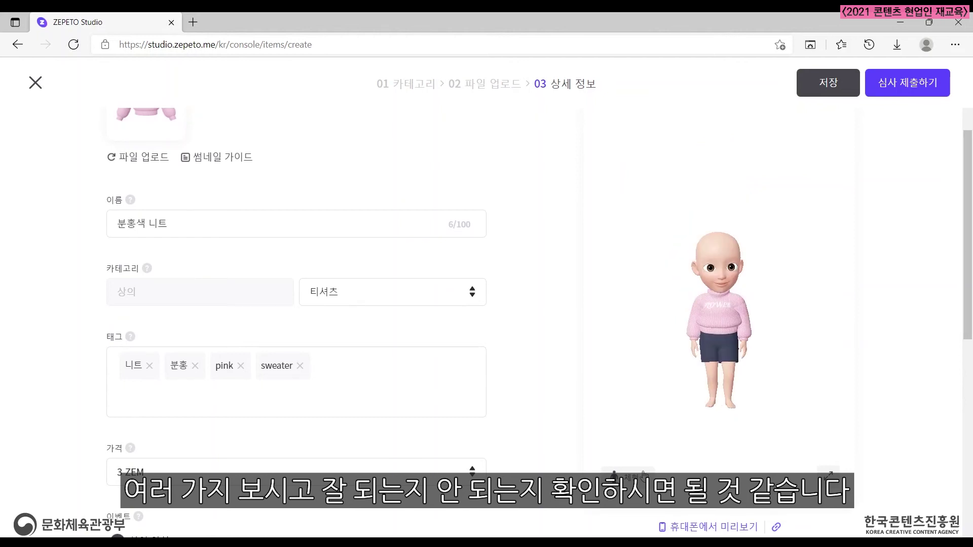
{"action": "left_click", "coordinate": [643, 475]}
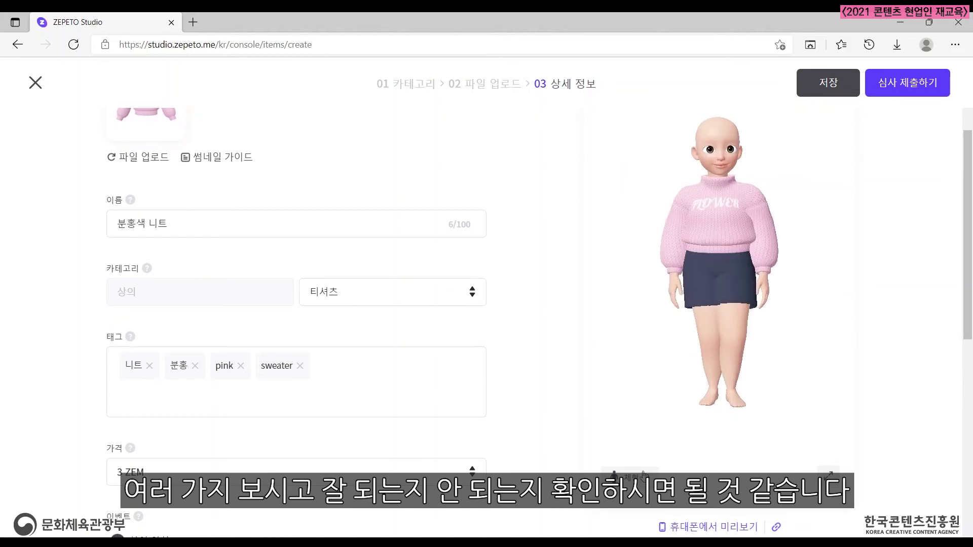
{"action": "left_click", "coordinate": [643, 475]}
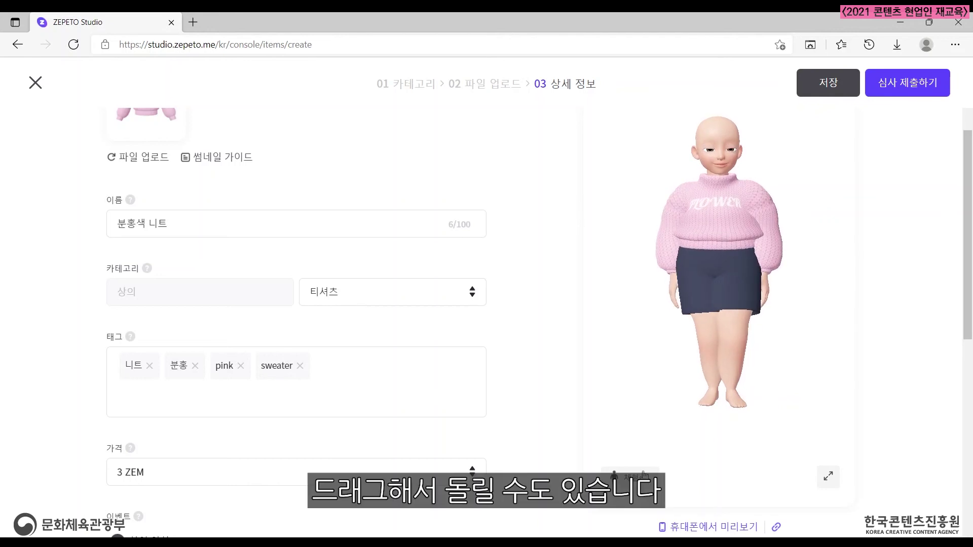
{"action": "left_click", "coordinate": [643, 475]}
{"action": "left_click", "coordinate": [643, 474]}
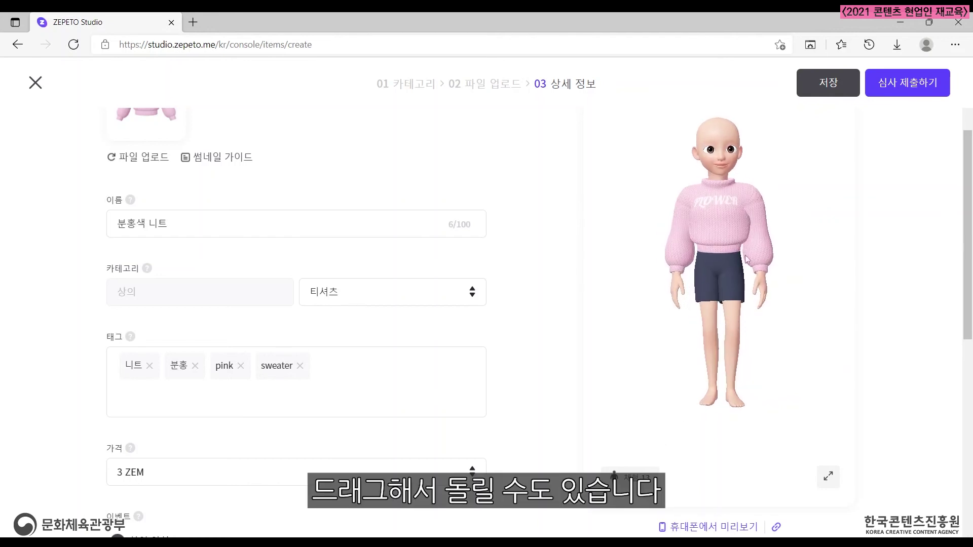
Rotate the avatar preview to view the pink sweater from the side, and copy the item's preview link.
{"action": "left_click_drag", "start_coordinate": [786, 247], "coordinate": [702, 222]}
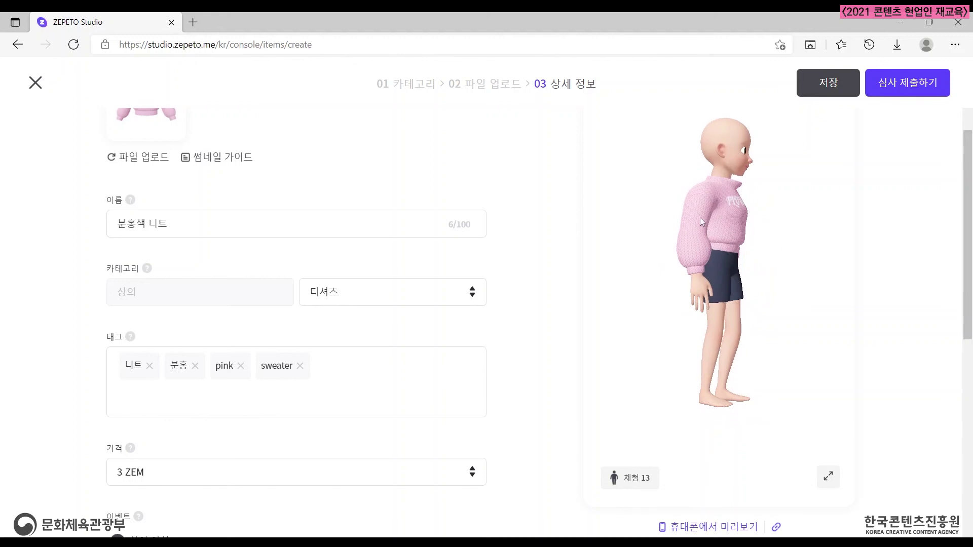
{"action": "left_click_drag", "start_coordinate": [774, 228], "coordinate": [770, 259]}
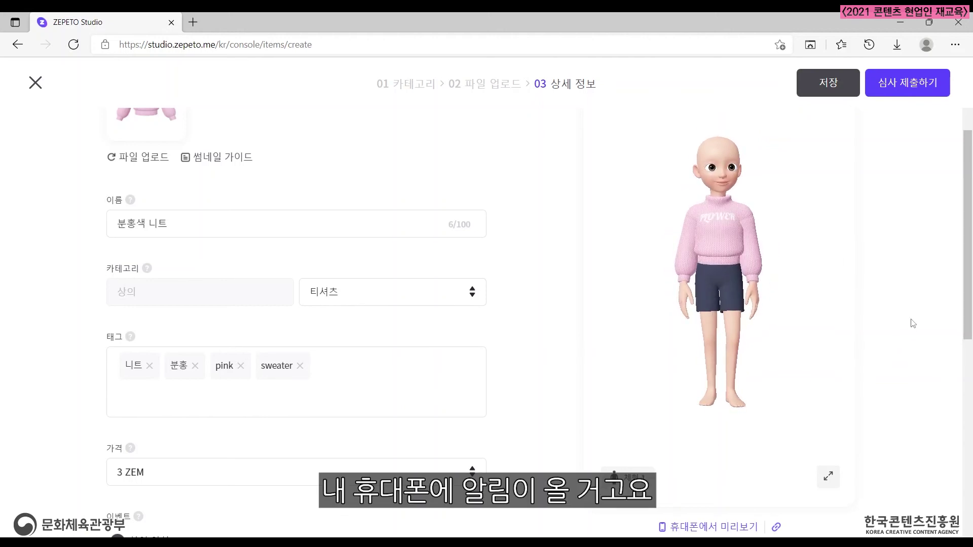
{"action": "scroll", "coordinate": [912, 323], "scroll_direction": "down", "scroll_amount": 2}
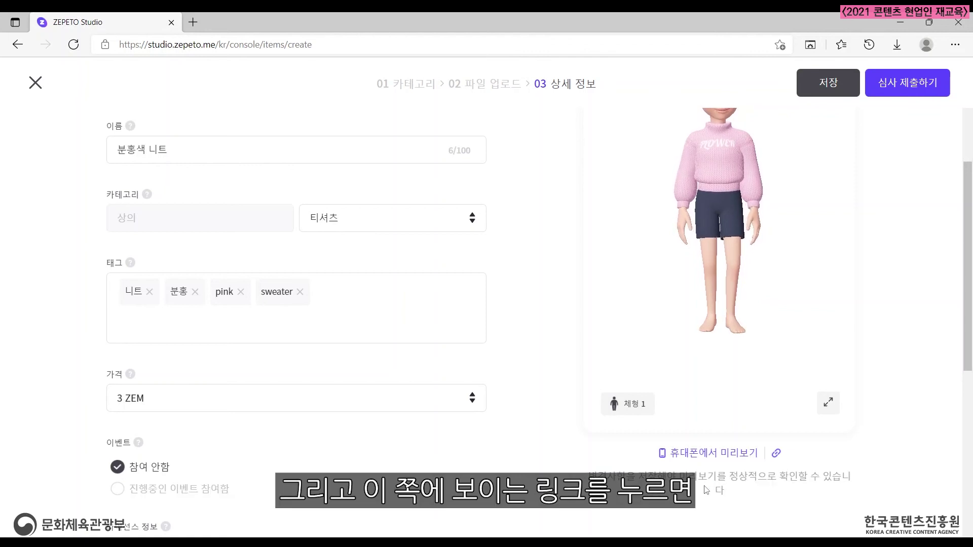
{"action": "left_click", "coordinate": [777, 456]}
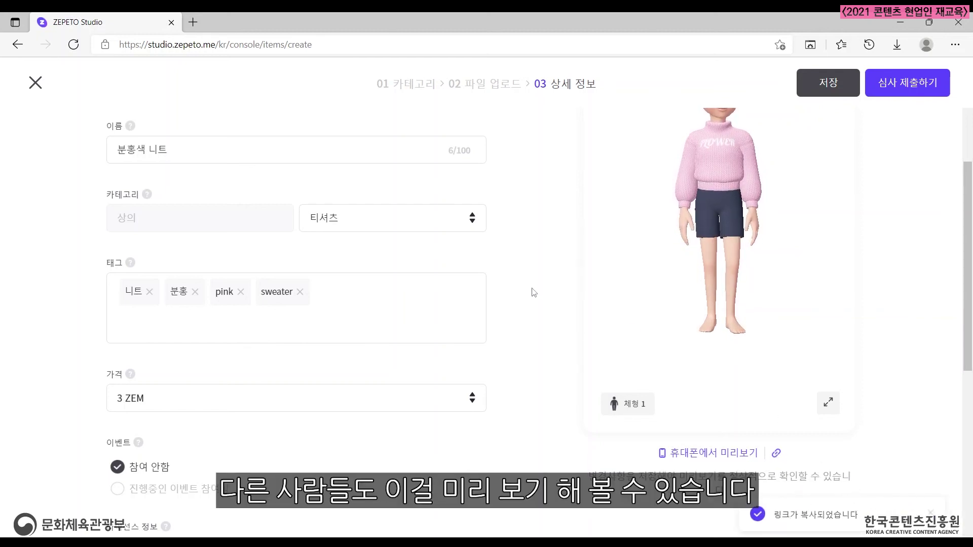
Review the completed item details for the pink sweater and save the item.
{"action": "scroll", "coordinate": [533, 292], "scroll_direction": "up", "scroll_amount": 3}
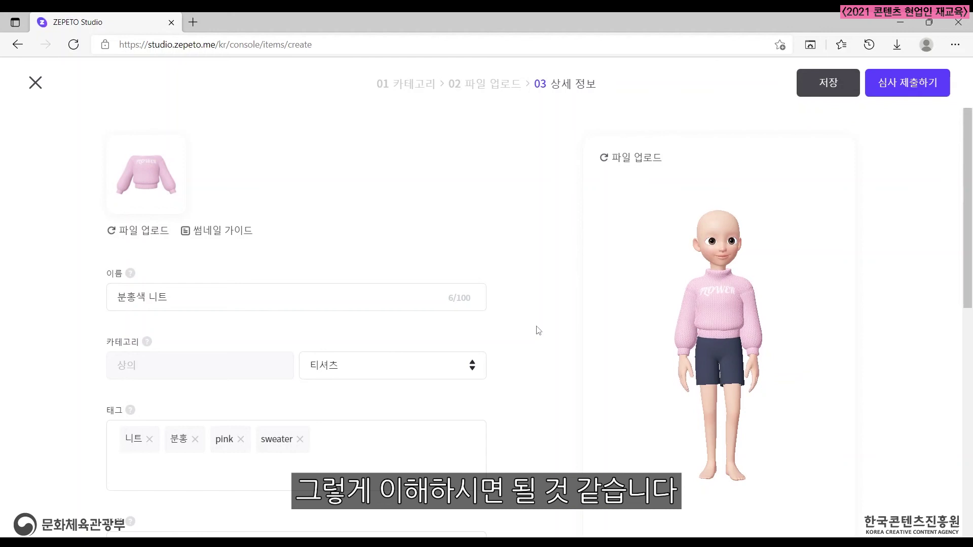
{"action": "scroll", "coordinate": [539, 330], "scroll_direction": "down", "scroll_amount": 10}
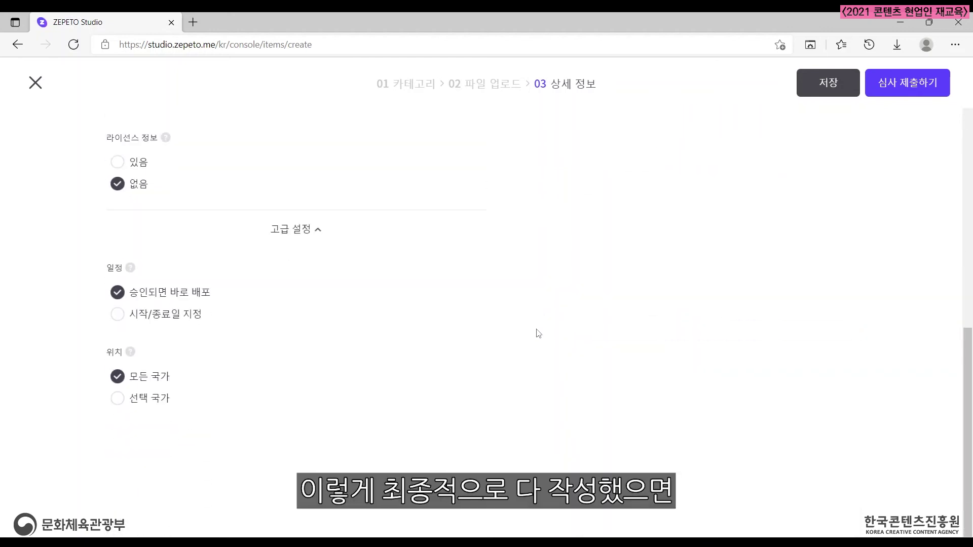
{"action": "scroll", "coordinate": [539, 330], "scroll_direction": "up", "scroll_amount": 10}
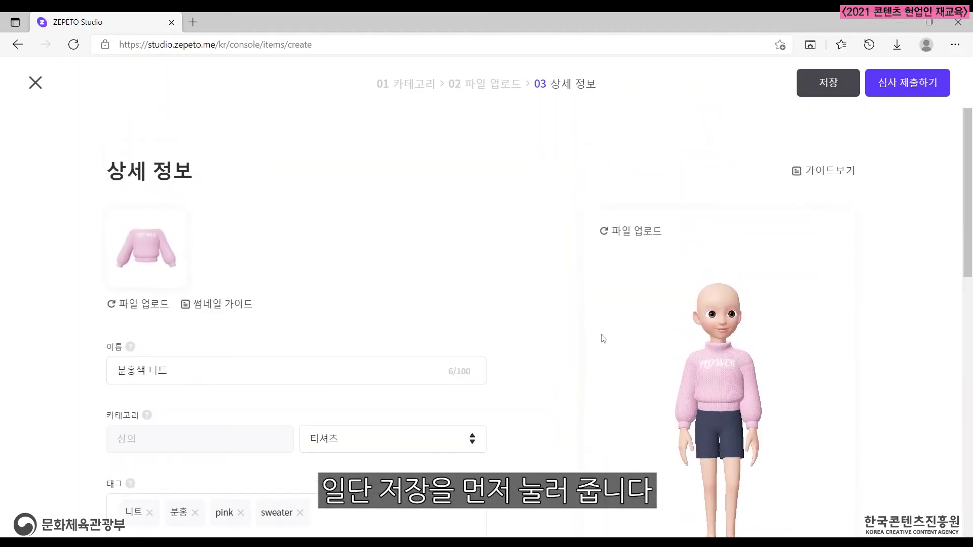
{"action": "scroll", "coordinate": [576, 287], "scroll_direction": "down", "scroll_amount": 1}
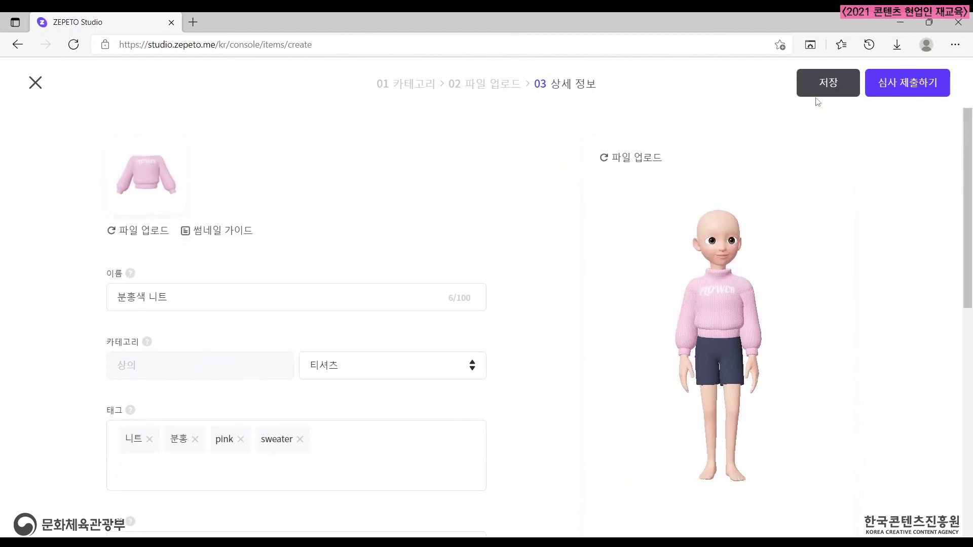
{"action": "left_click", "coordinate": [828, 84]}
{"action": "left_click", "coordinate": [828, 83]}
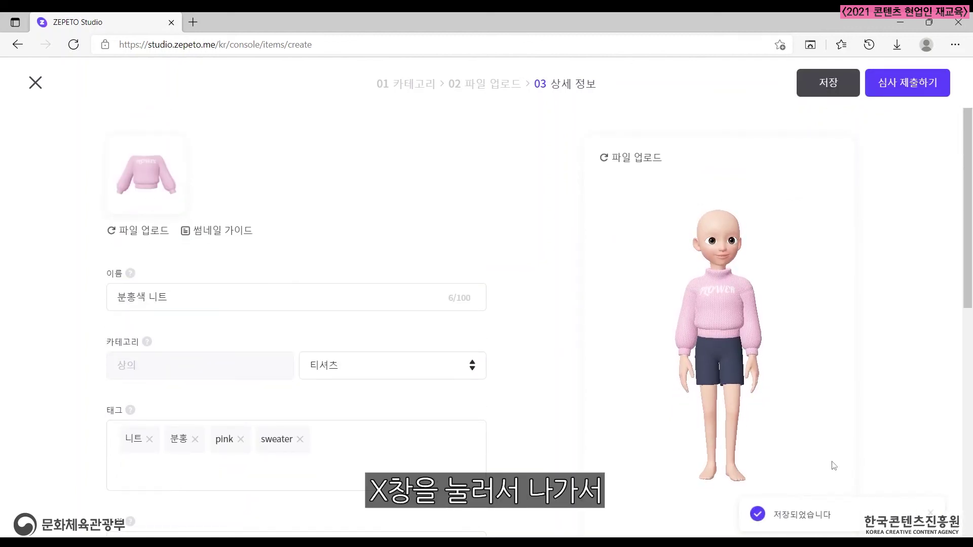
Close the item editor and check the 분홍색 니트 item's 공개 and 검토 상태 entries in 내 콘텐츠.
{"action": "left_click", "coordinate": [35, 84]}
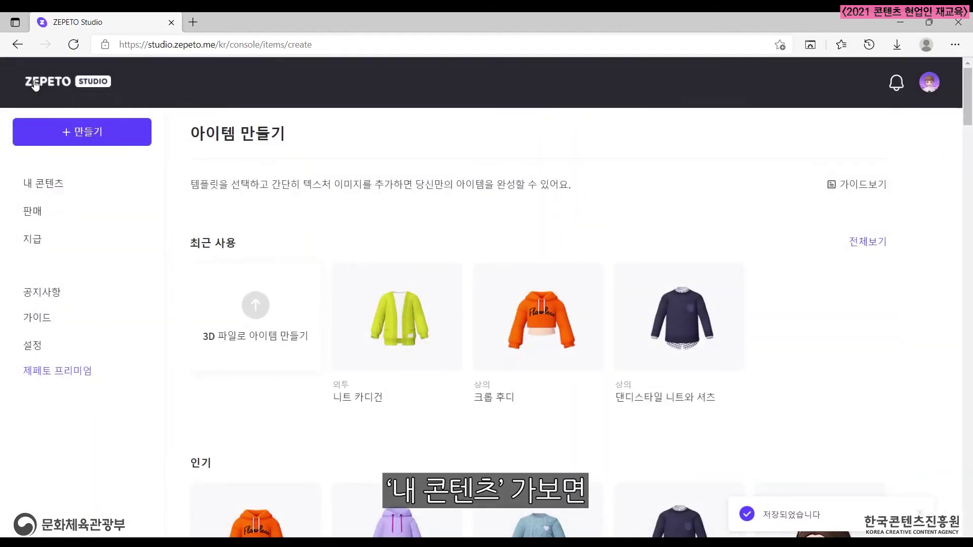
{"action": "left_click", "coordinate": [54, 189]}
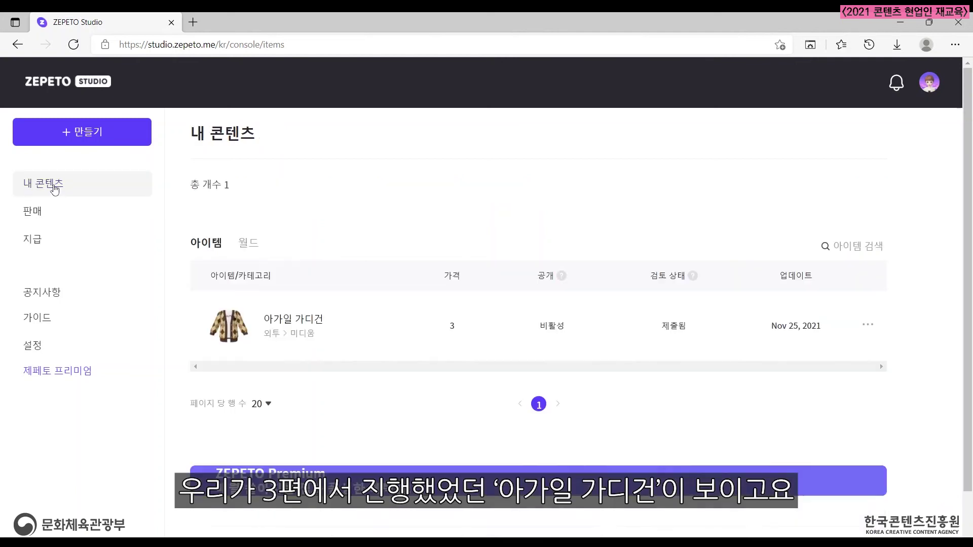
{"action": "scroll", "coordinate": [366, 272], "scroll_direction": "down", "scroll_amount": 2}
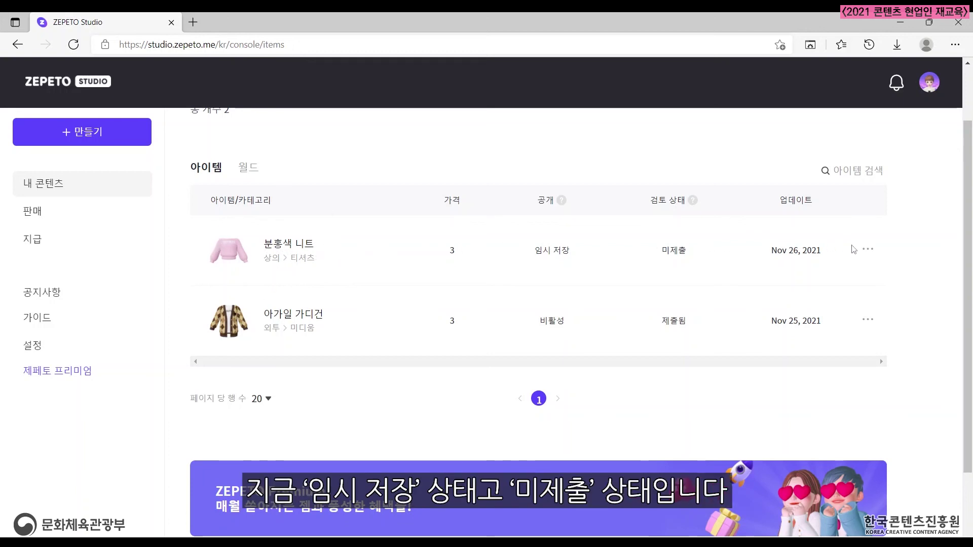
{"action": "scroll", "coordinate": [878, 270], "scroll_direction": "up", "scroll_amount": 2}
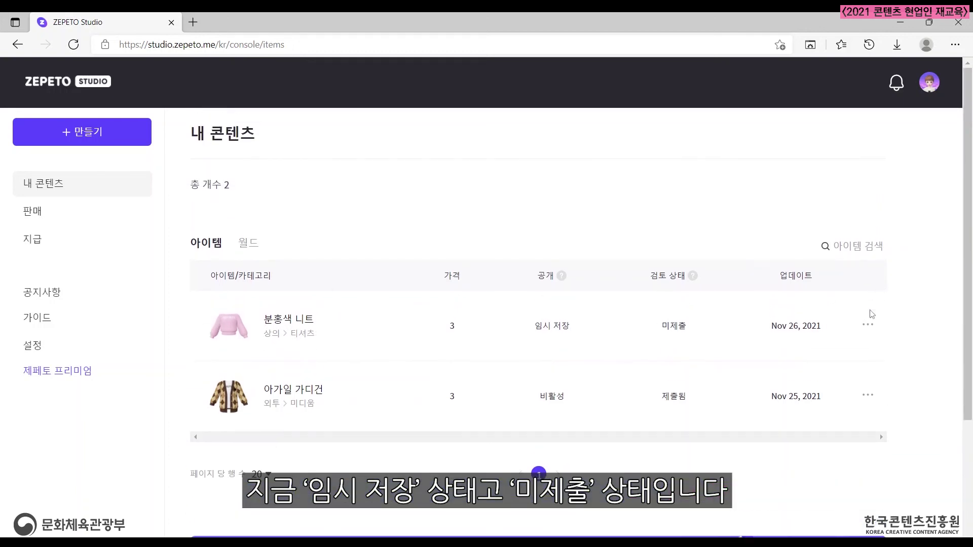
{"action": "left_click_drag", "start_coordinate": [538, 324], "coordinate": [570, 327]}
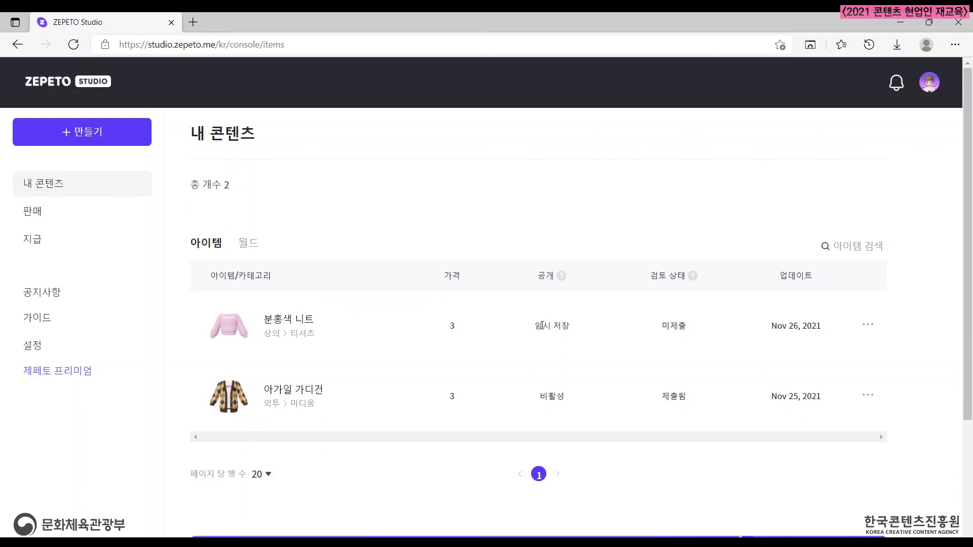
{"action": "left_click_drag", "start_coordinate": [637, 326], "coordinate": [690, 334]}
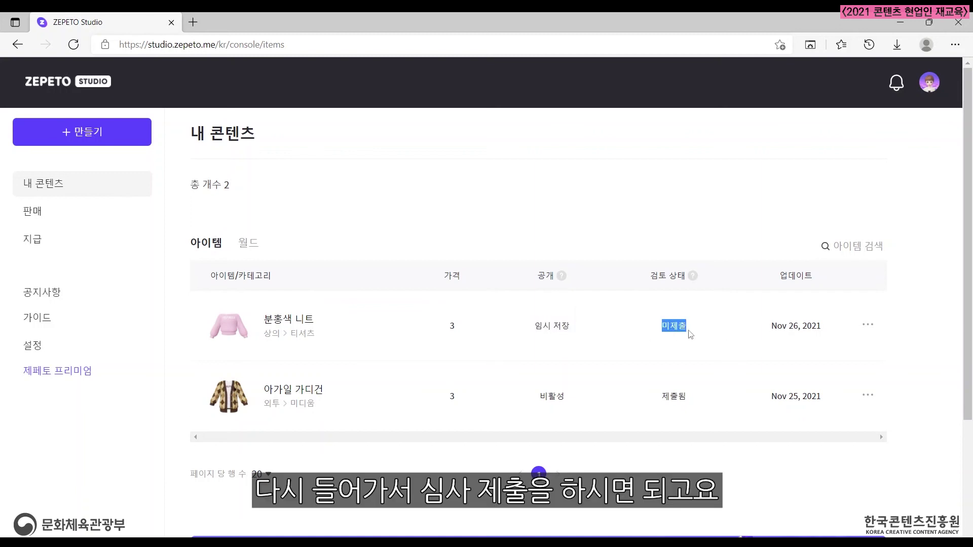
{"action": "left_click", "coordinate": [715, 356]}
View the 분홍색 니트 detail page, return to the content list and look at the item's extra options.
{"action": "left_click", "coordinate": [304, 328]}
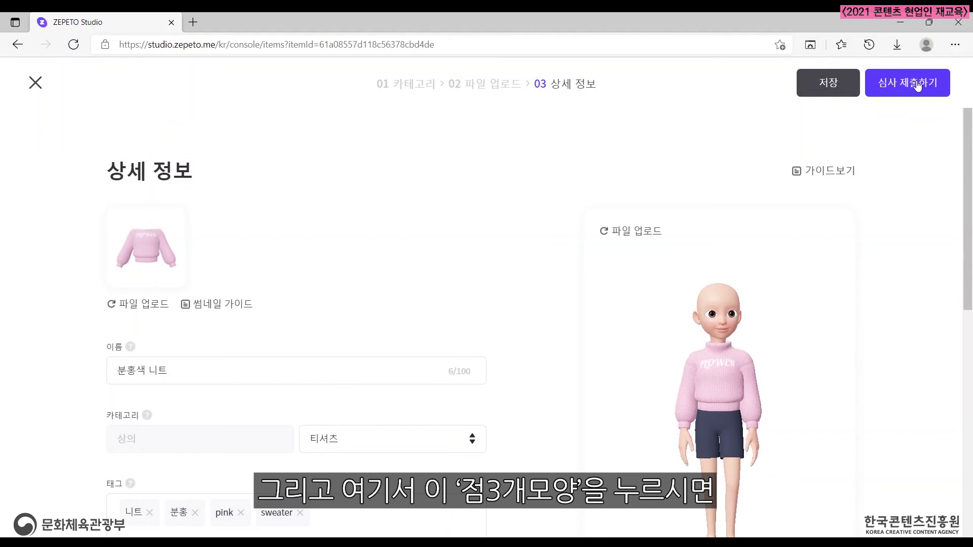
{"action": "left_click", "coordinate": [35, 83]}
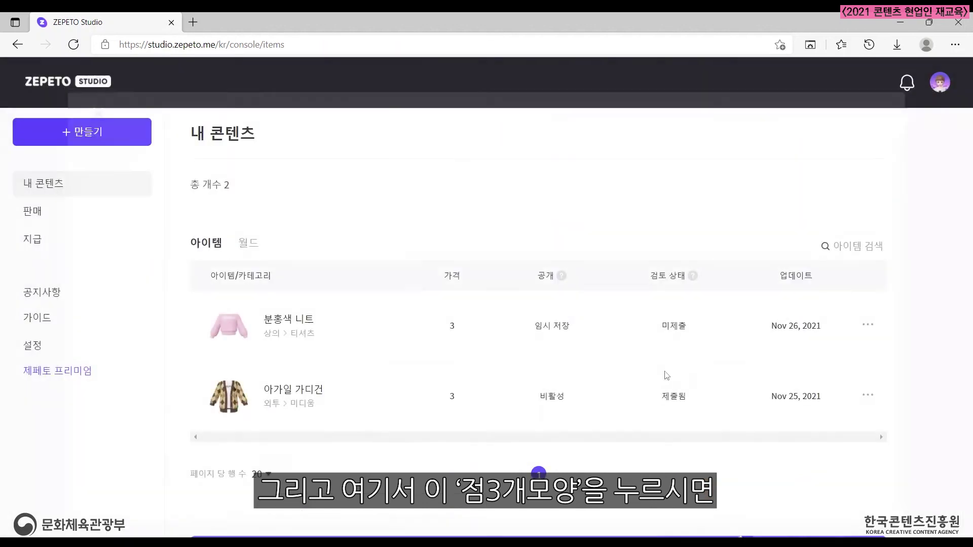
{"action": "left_click", "coordinate": [868, 325]}
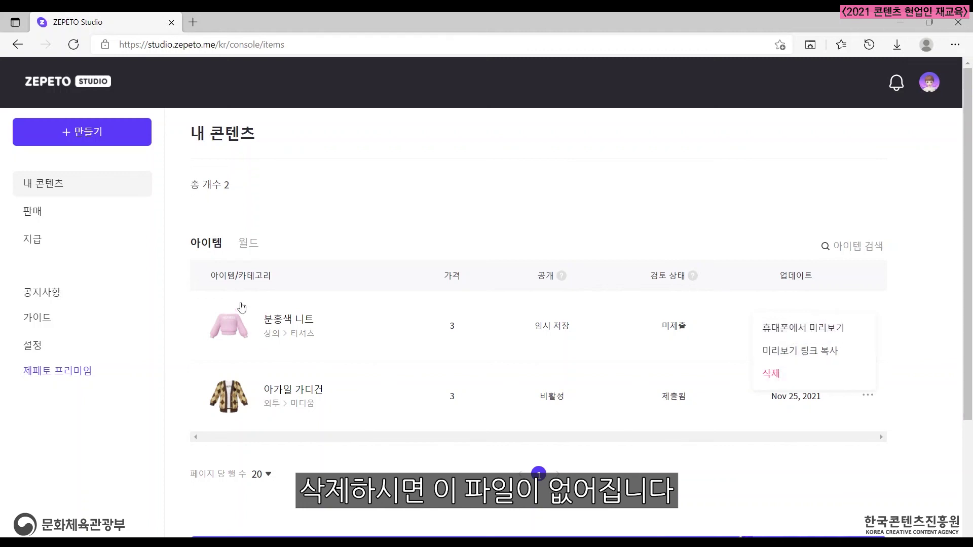
{"action": "left_click", "coordinate": [567, 174]}
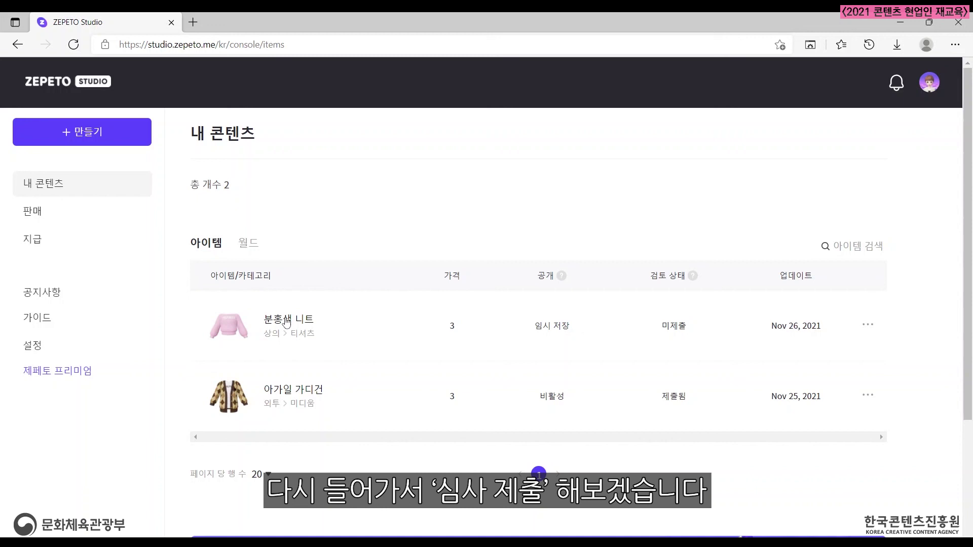
Reopen the 분홍색 니트 item, acknowledge the review guidelines and submit it for review.
{"action": "left_click", "coordinate": [286, 323]}
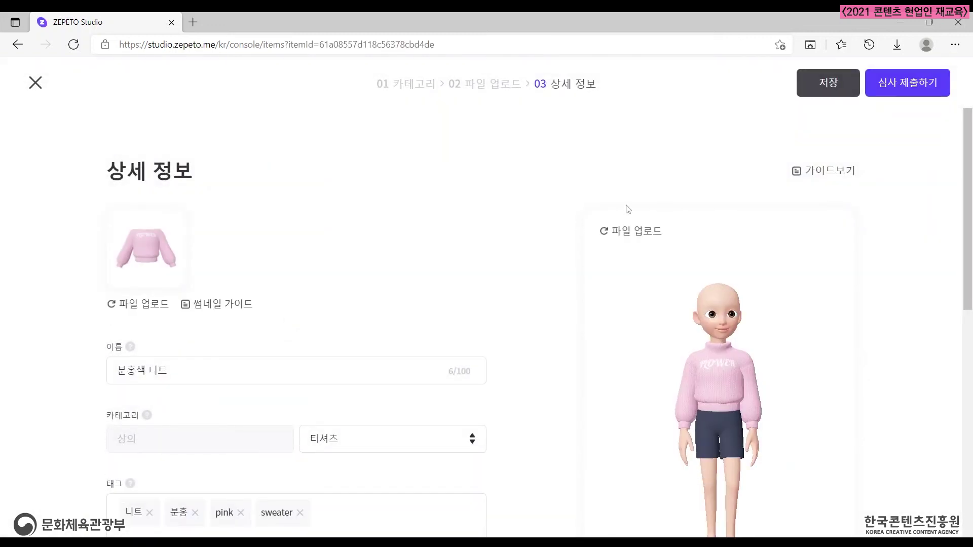
{"action": "left_click", "coordinate": [921, 87]}
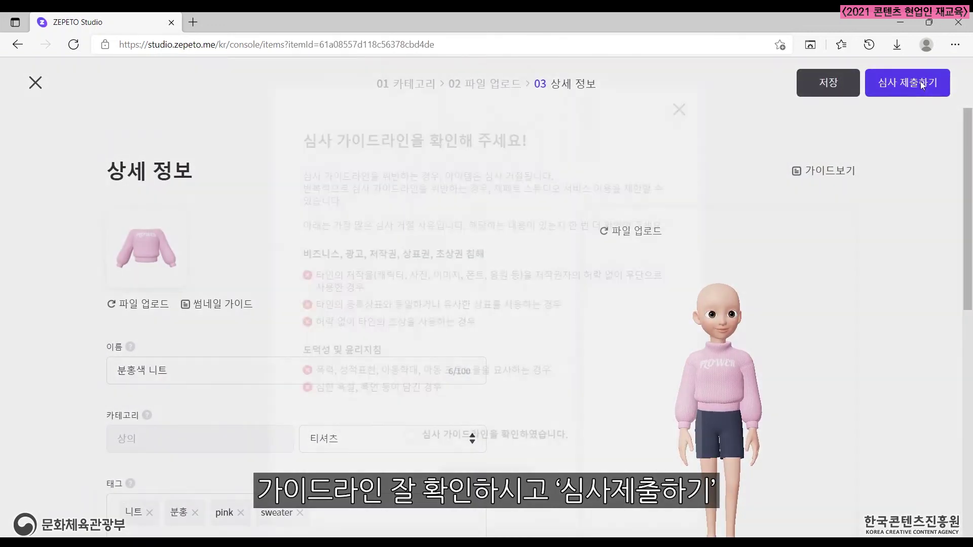
{"action": "left_click", "coordinate": [409, 439]}
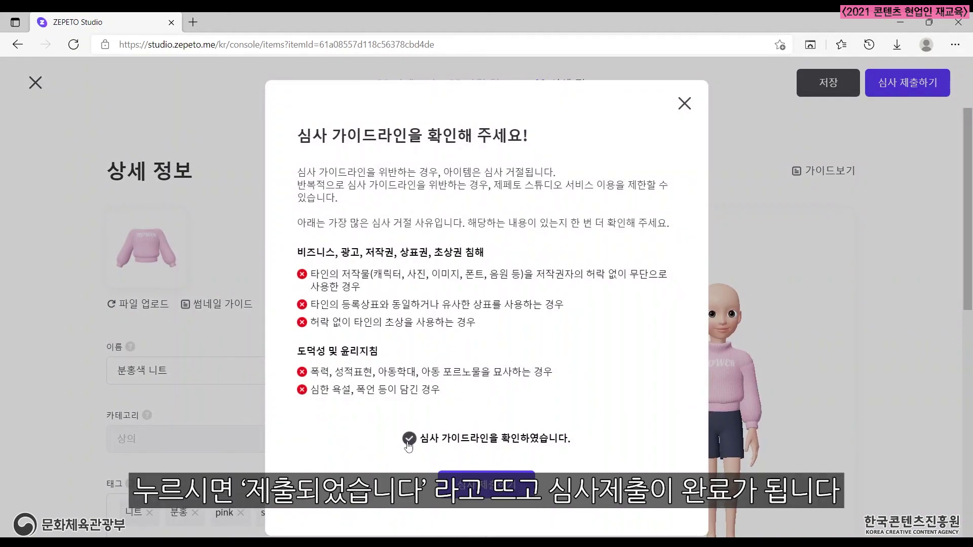
{"action": "left_click", "coordinate": [488, 498]}
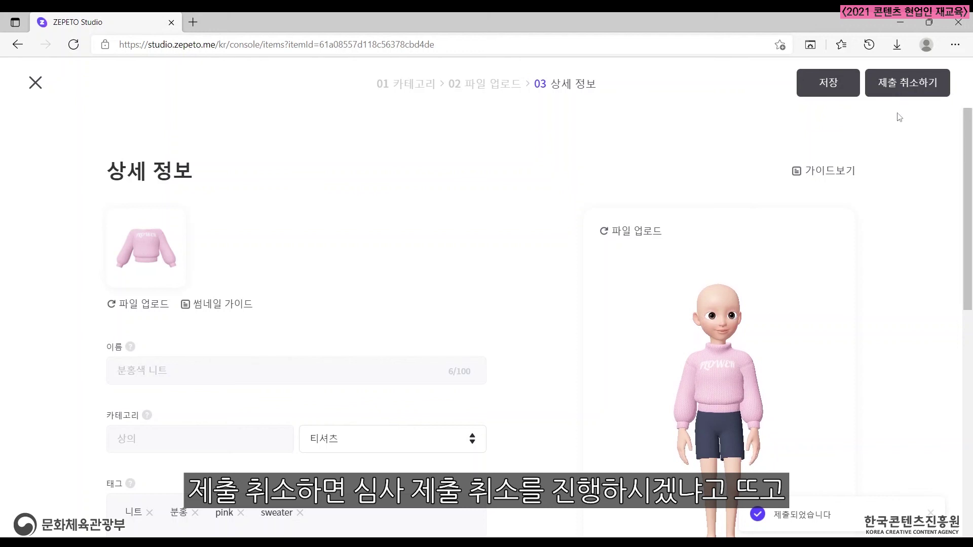
Cancel the sweater's review submission, and submit it for review again before returning to the content list.
{"action": "left_click", "coordinate": [907, 85]}
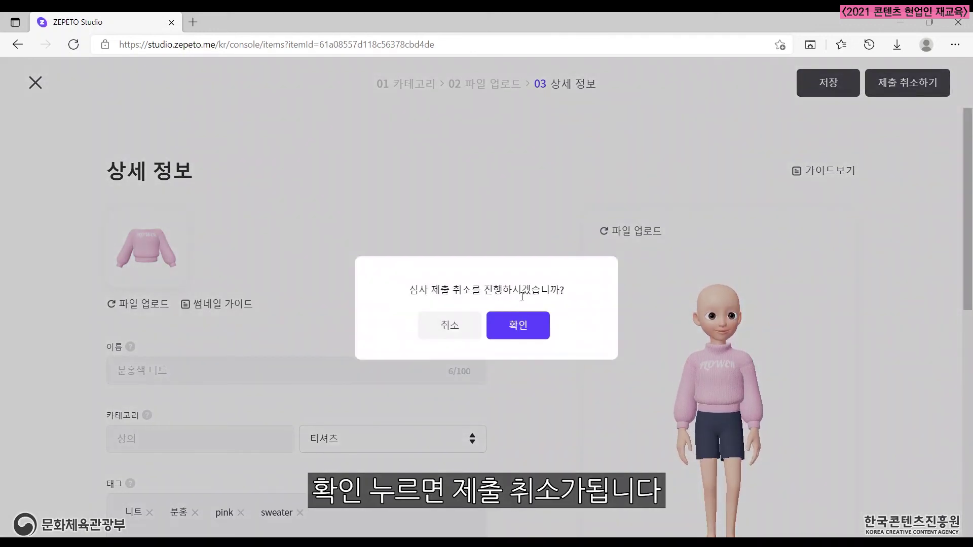
{"action": "left_click", "coordinate": [516, 332]}
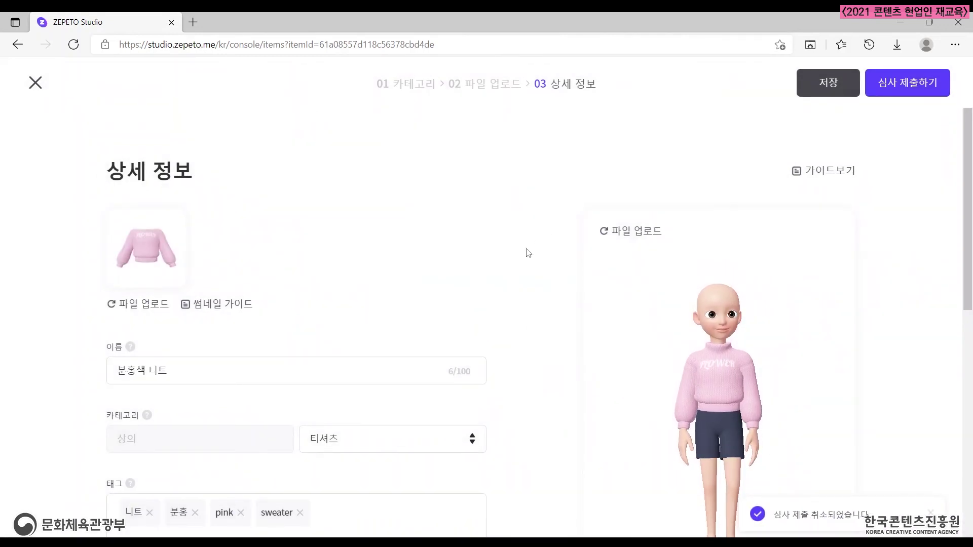
{"action": "left_click", "coordinate": [906, 83]}
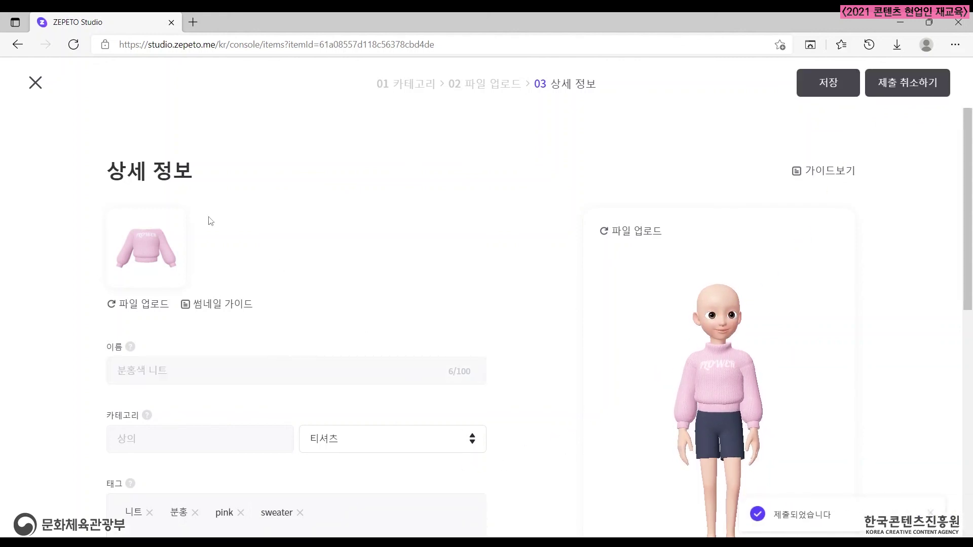
{"action": "left_click", "coordinate": [36, 82]}
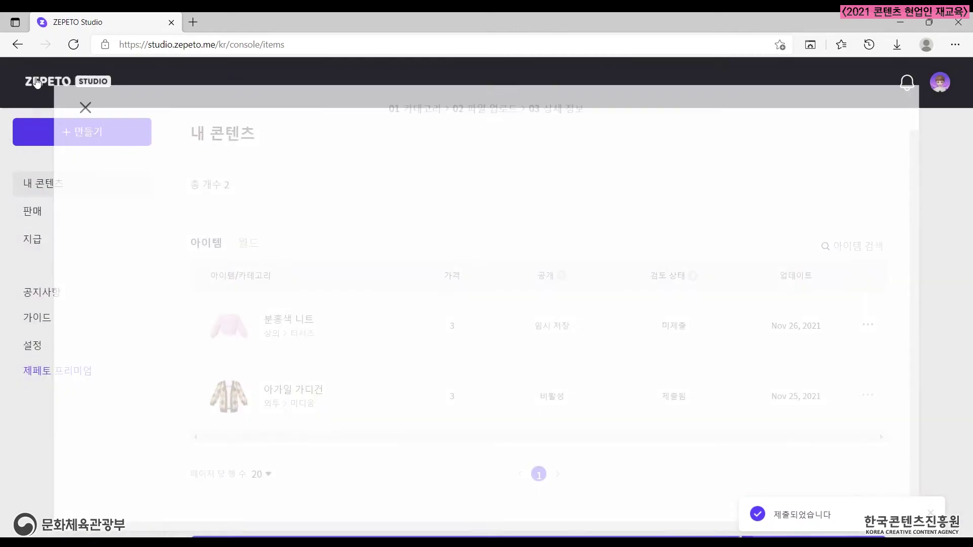
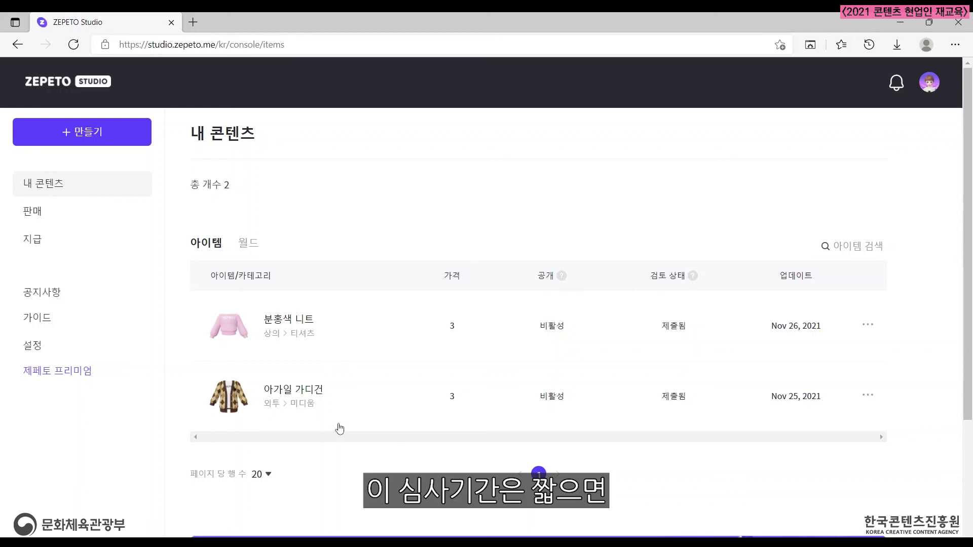
Open the ZEPETO Premium page from the content list and read through its benefits, including the creator priority review.
{"action": "scroll", "coordinate": [662, 286], "scroll_direction": "down", "scroll_amount": 2}
{"action": "scroll", "coordinate": [662, 286], "scroll_direction": "up", "scroll_amount": 2}
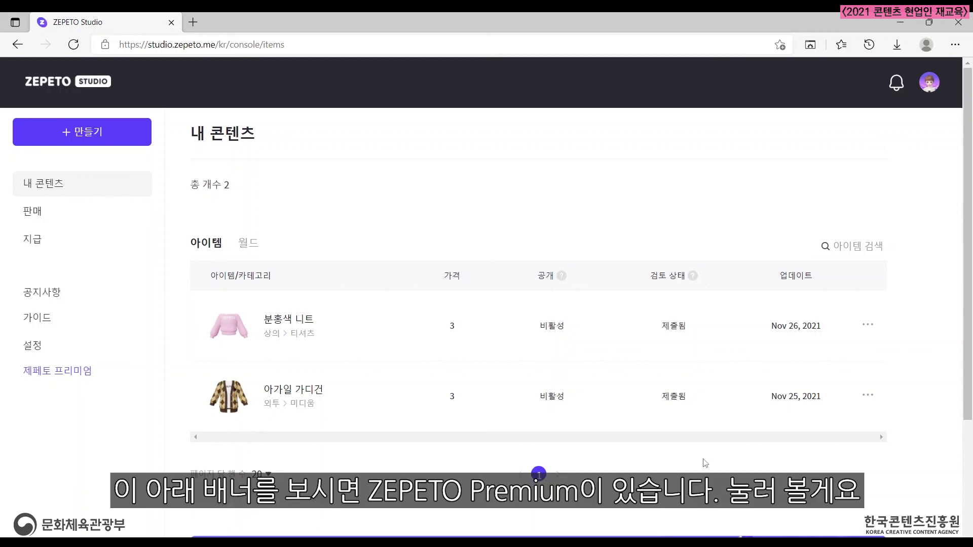
{"action": "scroll", "coordinate": [534, 353], "scroll_direction": "down", "scroll_amount": 3}
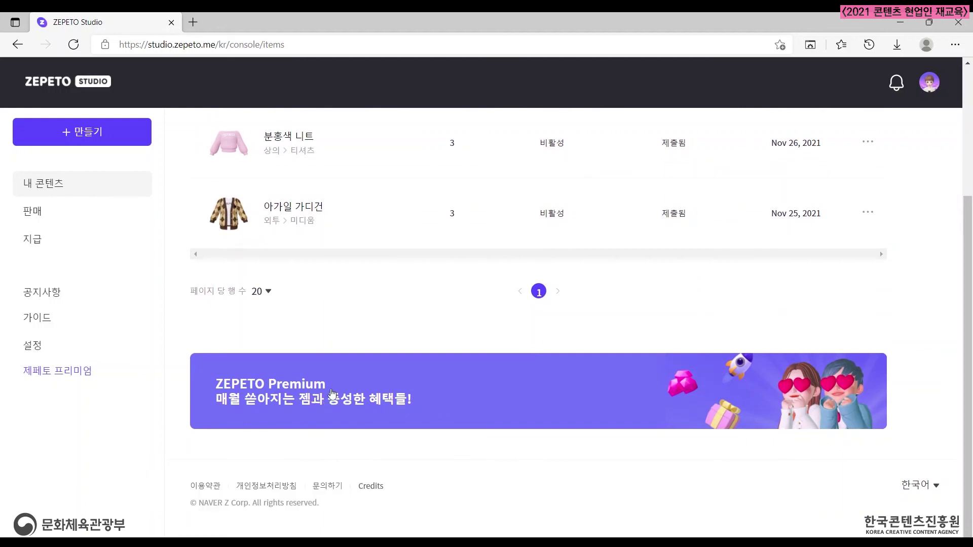
{"action": "left_click", "coordinate": [530, 400]}
{"action": "scroll", "coordinate": [708, 327], "scroll_direction": "down", "scroll_amount": 3}
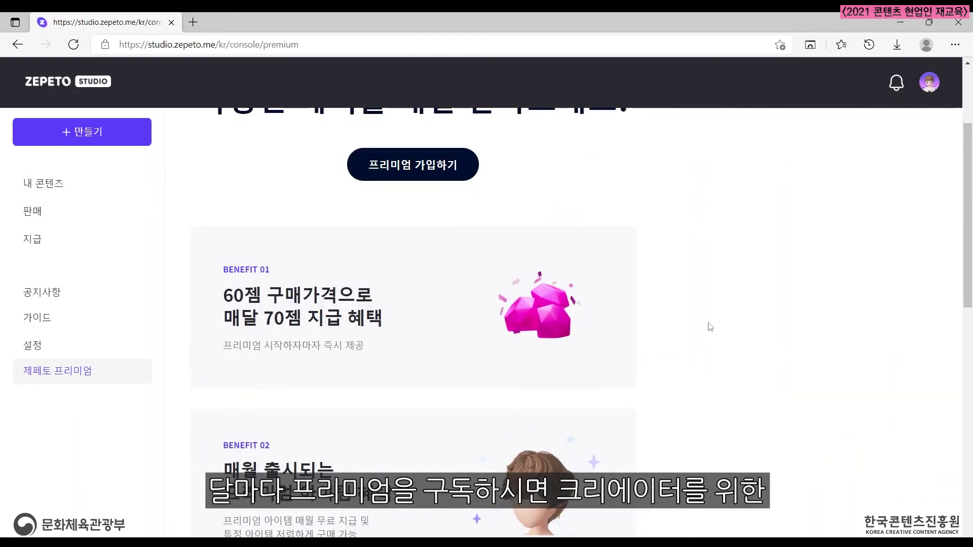
{"action": "scroll", "coordinate": [710, 327], "scroll_direction": "down", "scroll_amount": 1}
{"action": "scroll", "coordinate": [708, 326], "scroll_direction": "down", "scroll_amount": 5}
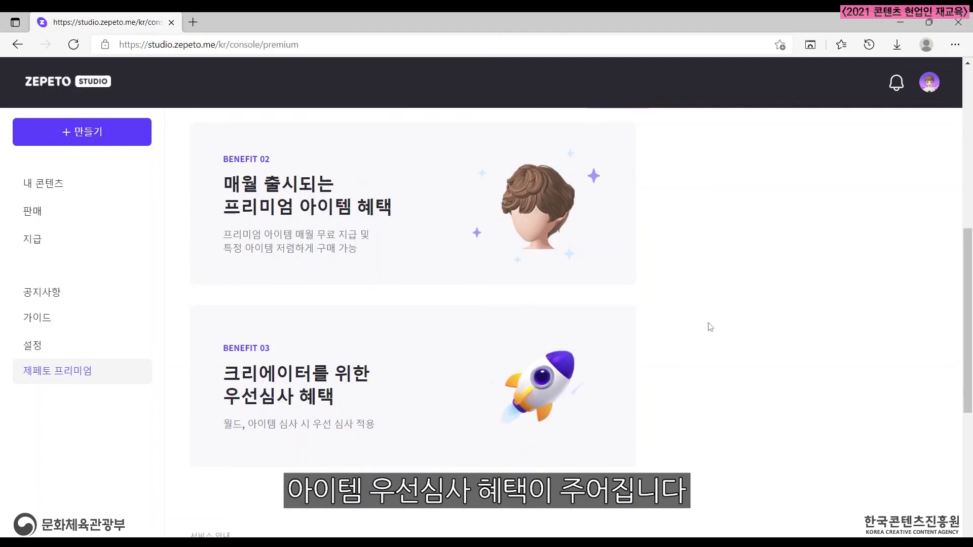
{"action": "scroll", "coordinate": [708, 326], "scroll_direction": "up", "scroll_amount": 3}
{"action": "scroll", "coordinate": [499, 336], "scroll_direction": "down", "scroll_amount": 2}
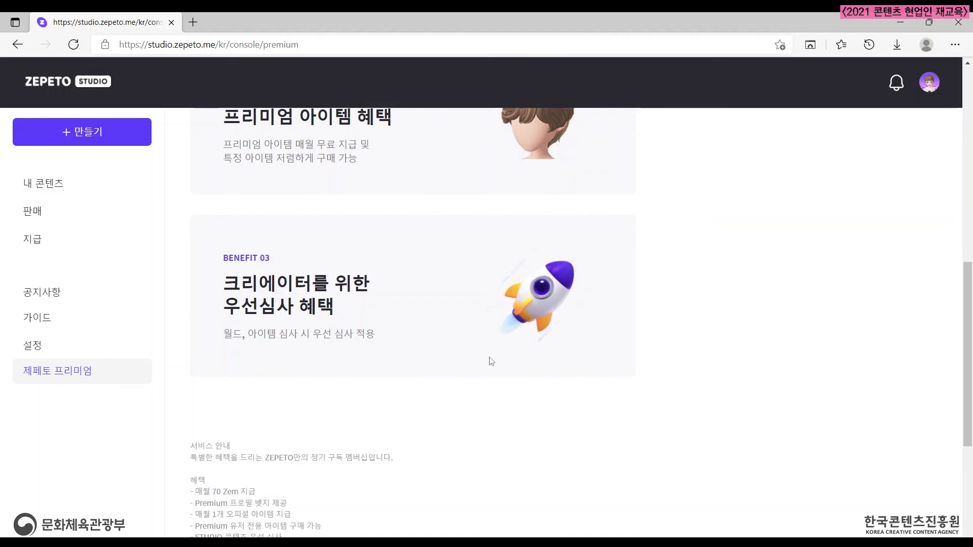
{"action": "scroll", "coordinate": [646, 375], "scroll_direction": "up", "scroll_amount": 10}
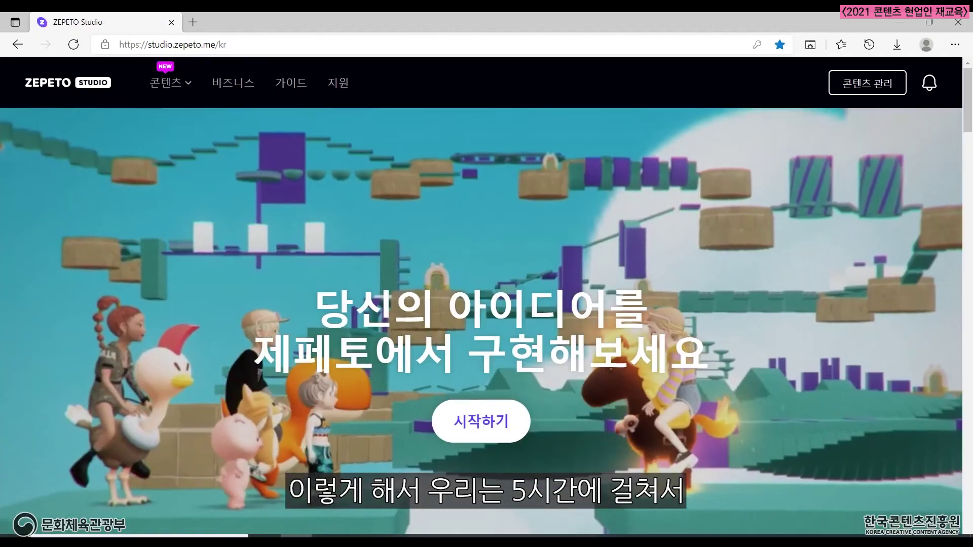